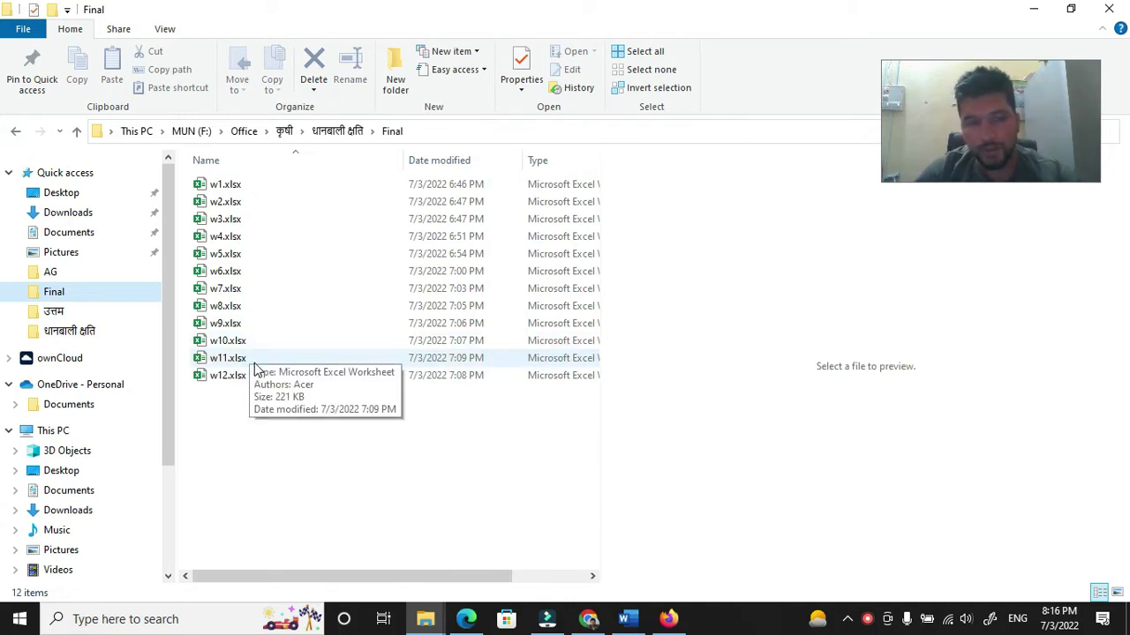
# Step: Open w11.xlsx from the Final folder and examine the total in cell Y1301 at the foot of the Actual column
pyautogui.doubleClick(254, 369)
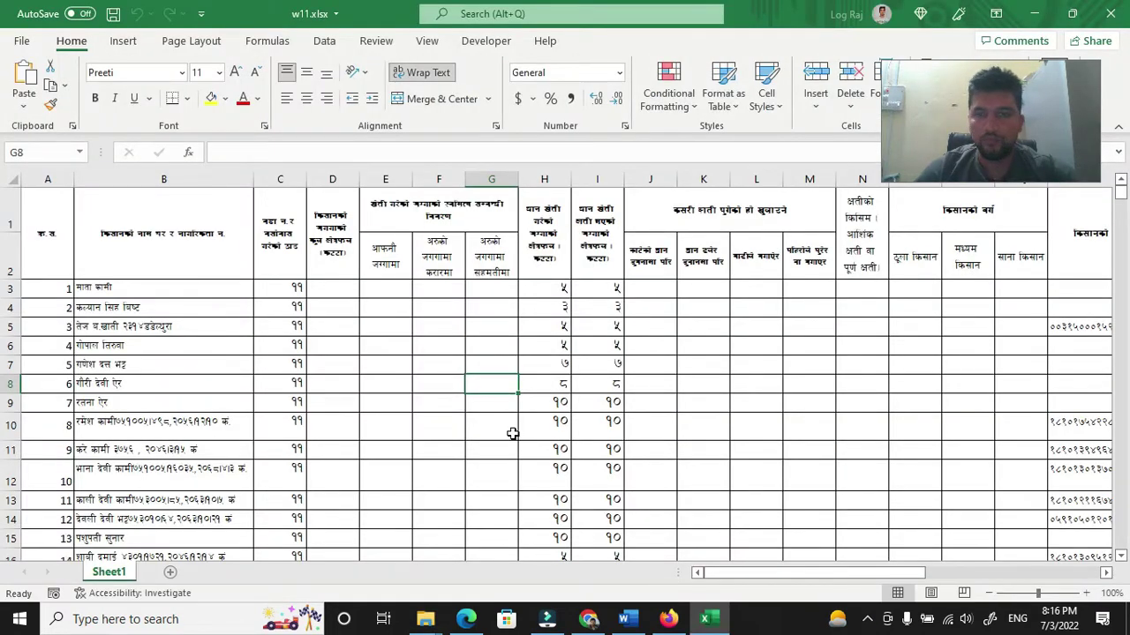
pyautogui.moveTo(738, 574); pyautogui.dragTo(973, 582)
pyautogui.moveTo(1119, 201); pyautogui.dragTo(1023, 540)
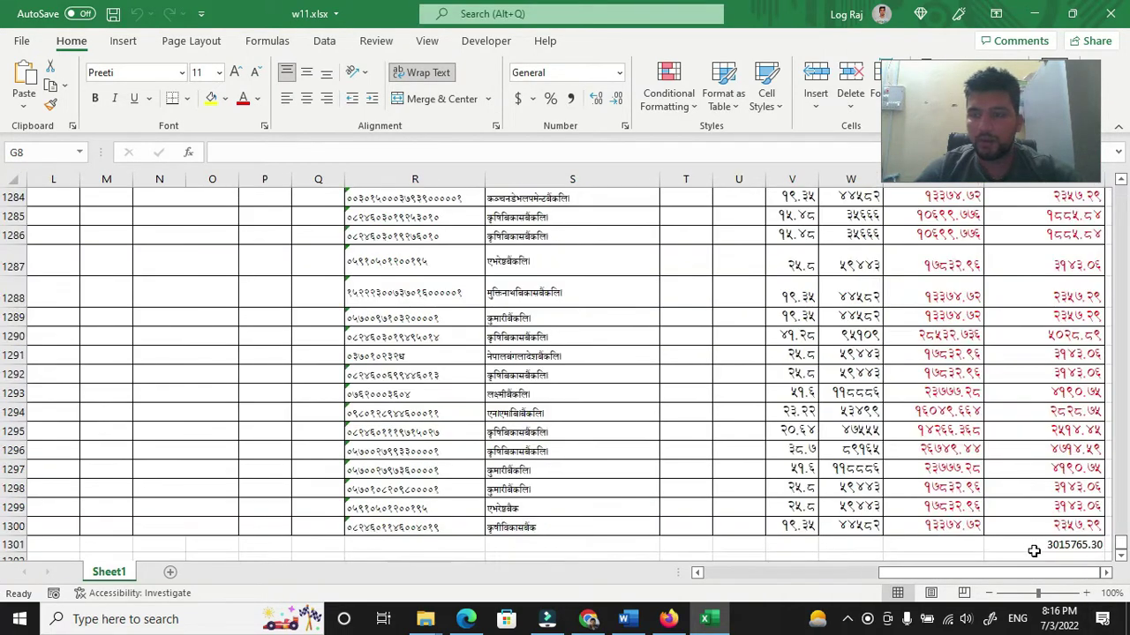
pyautogui.click(1035, 549)
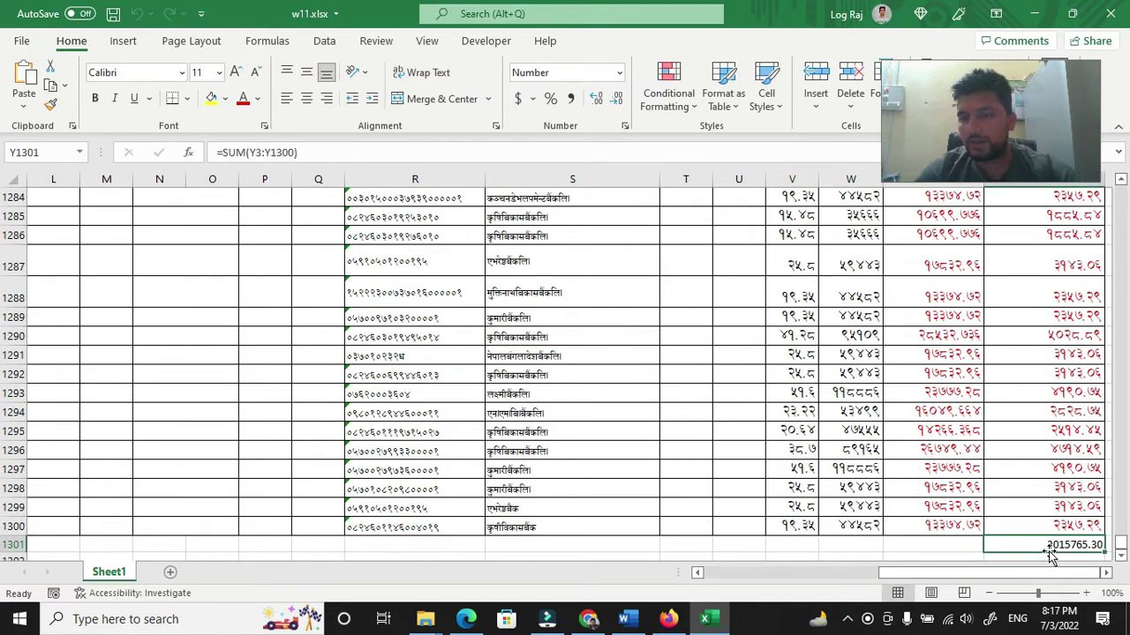
pyautogui.moveTo(1123, 544); pyautogui.dragTo(1122, 179)
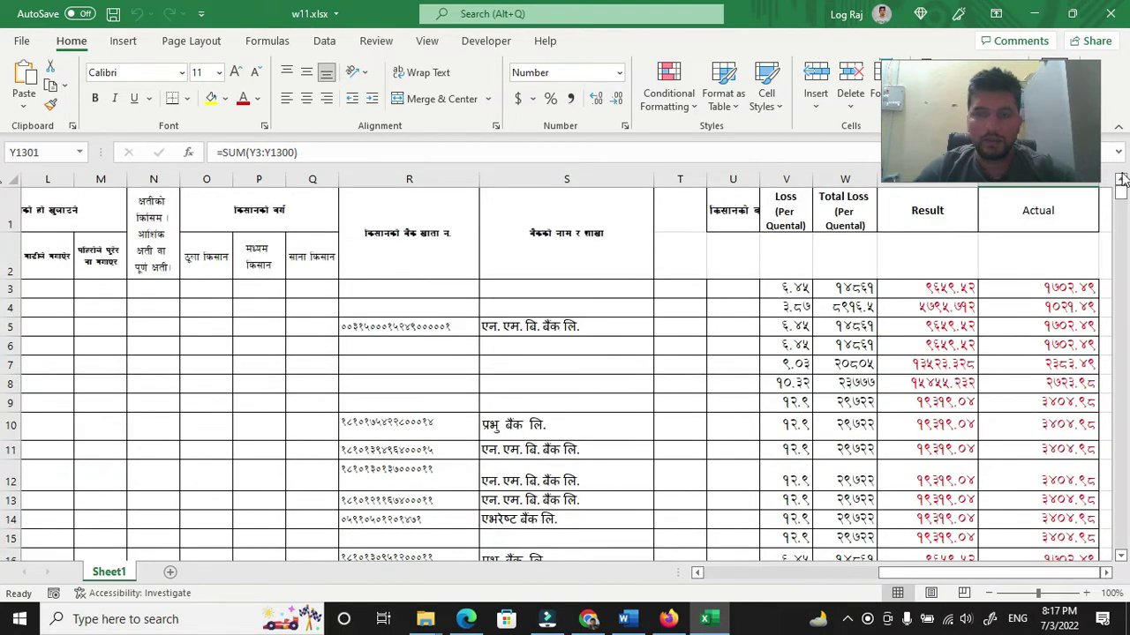
pyautogui.moveTo(918, 573); pyautogui.dragTo(741, 573)
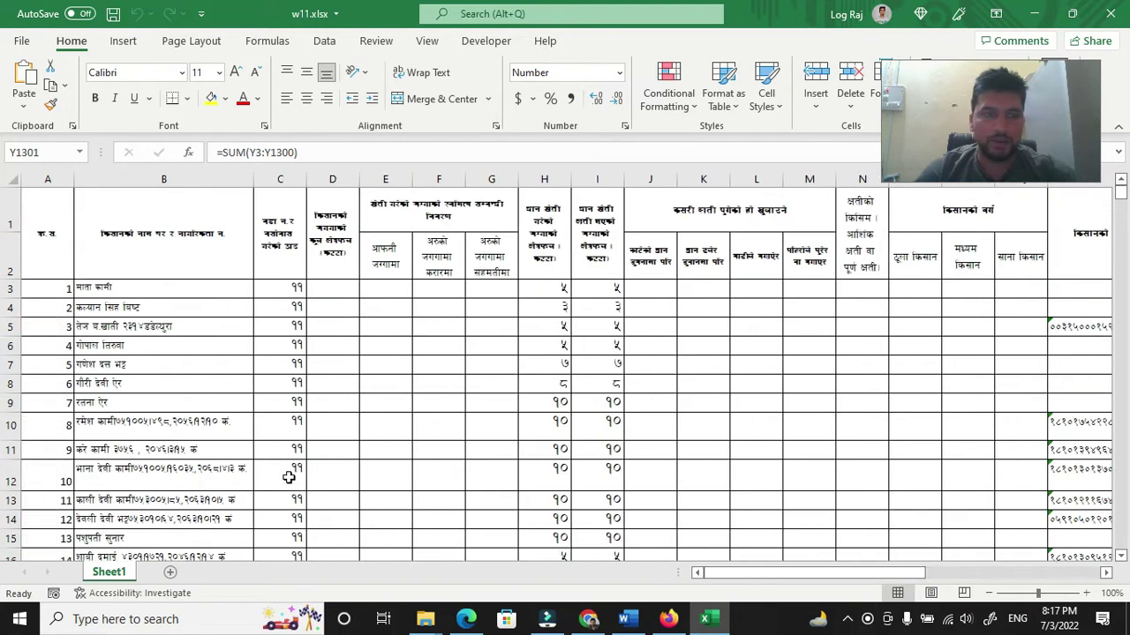
# Step: Narrow column A and hide columns C through Q
pyautogui.moveTo(74, 180); pyautogui.dragTo(51, 181)
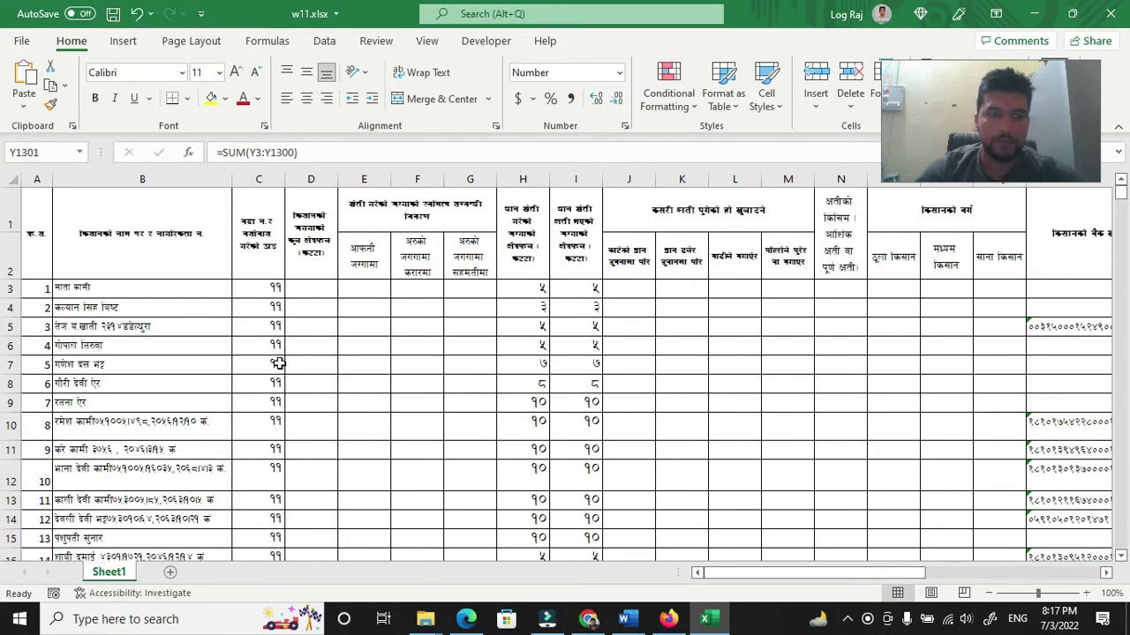
pyautogui.moveTo(284, 180); pyautogui.dragTo(697, 243)
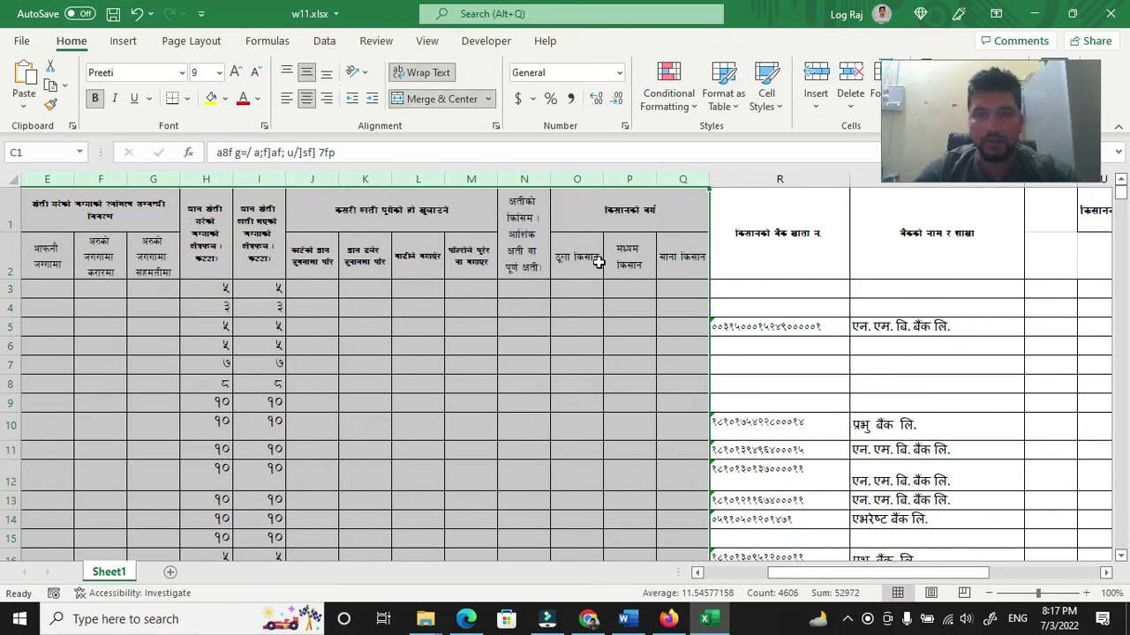
pyautogui.moveTo(968, 574); pyautogui.dragTo(905, 574)
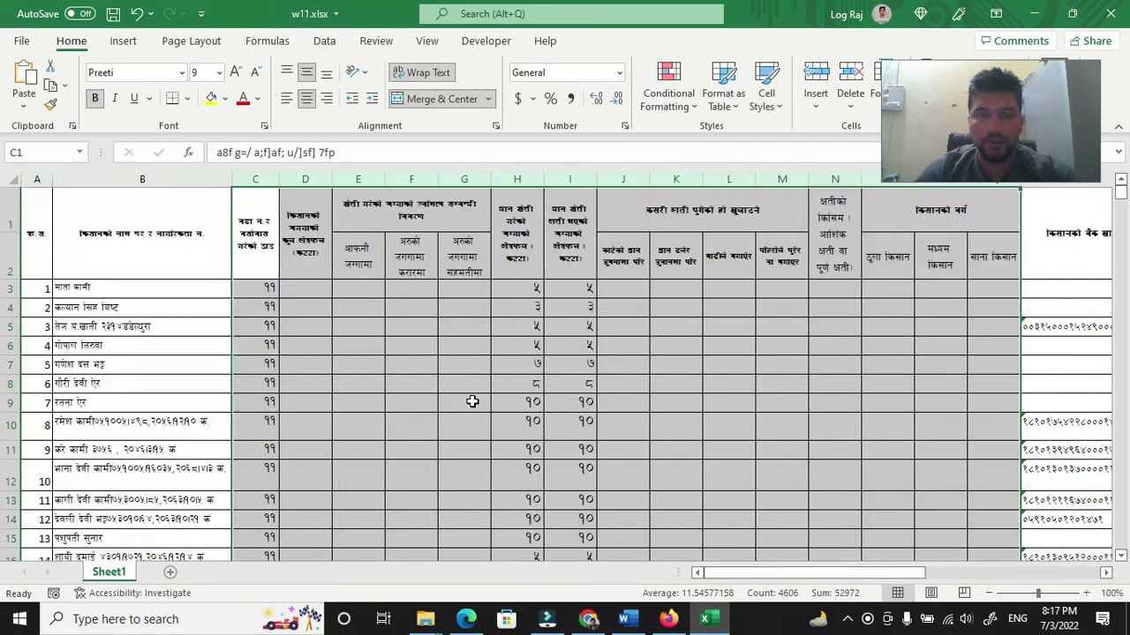
pyautogui.click(320, 329)
pyautogui.moveTo(253, 179); pyautogui.dragTo(1001, 216)
pyautogui.rightClick(613, 174)
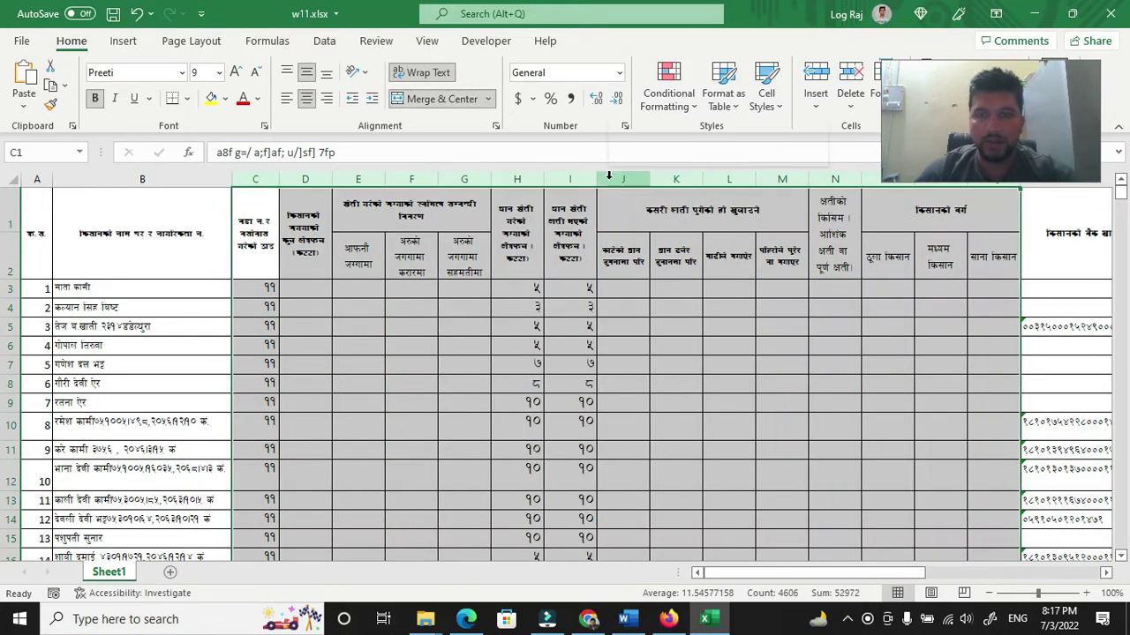
pyautogui.click(652, 433)
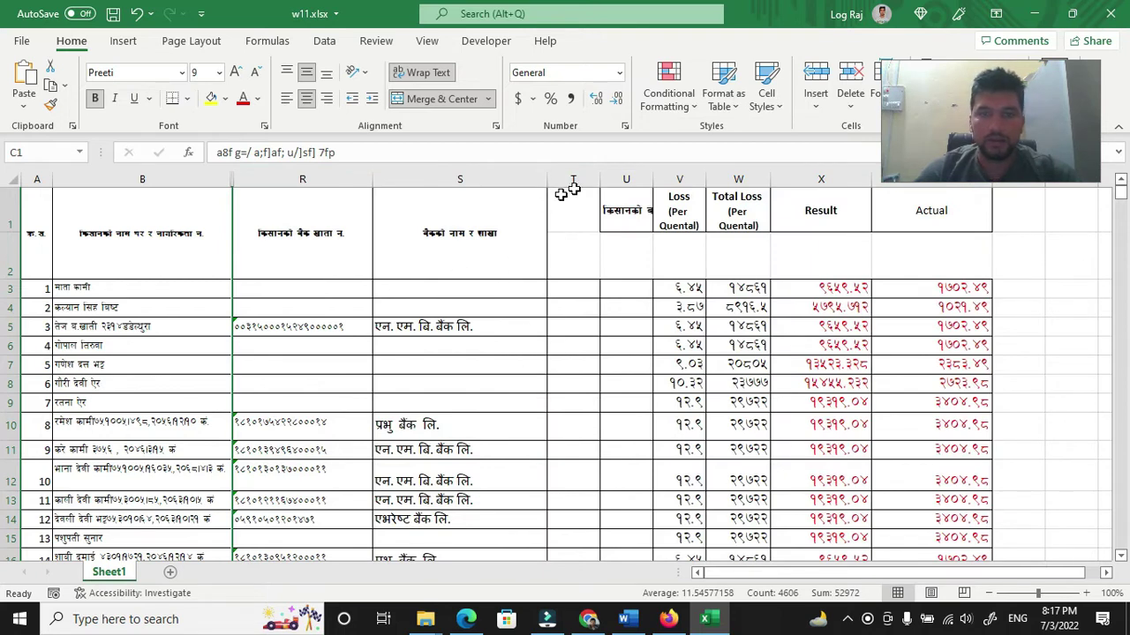
# Step: Hide columns T through X so that the Actual column follows the bank name column
pyautogui.moveTo(577, 179); pyautogui.dragTo(871, 210)
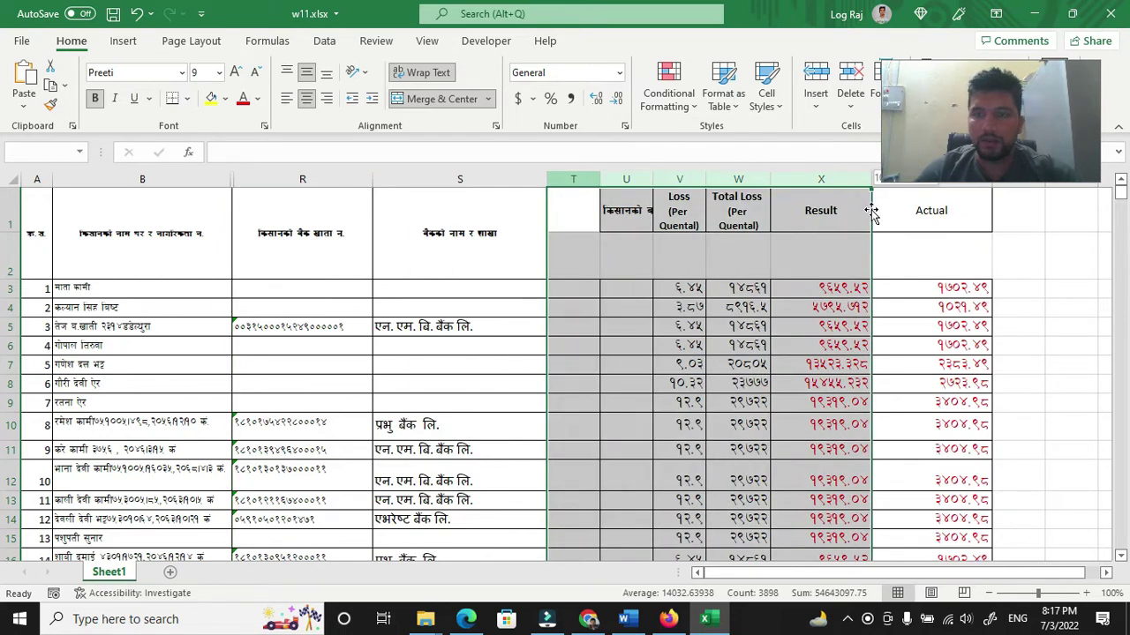
pyautogui.rightClick(734, 182)
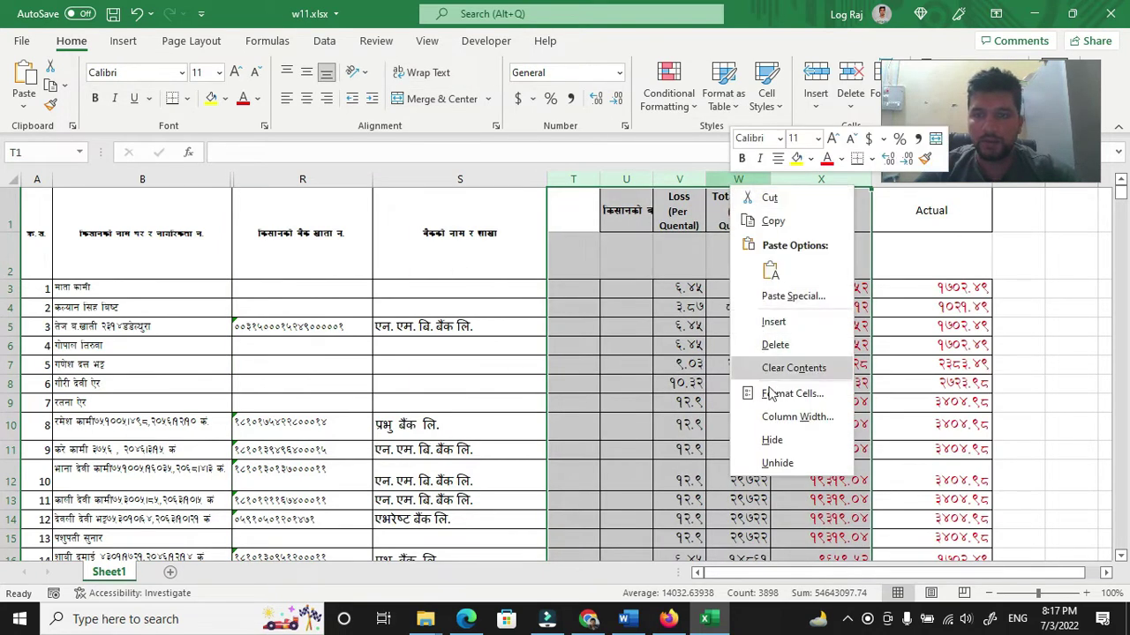
pyautogui.click(771, 439)
pyautogui.click(609, 228)
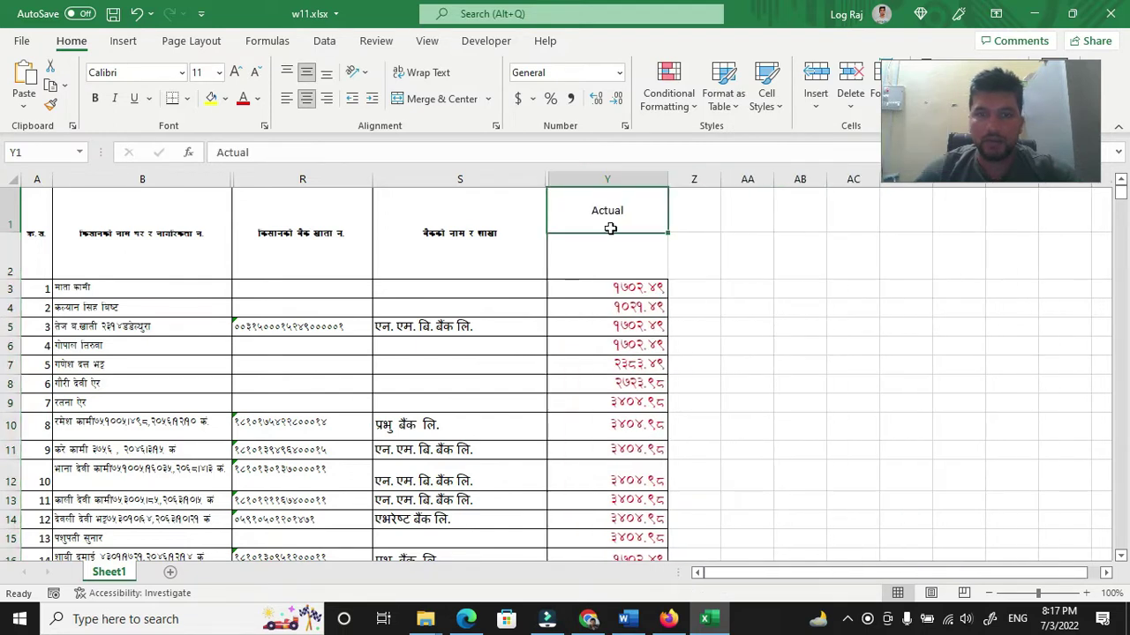
pyautogui.moveTo(610, 228); pyautogui.dragTo(607, 210)
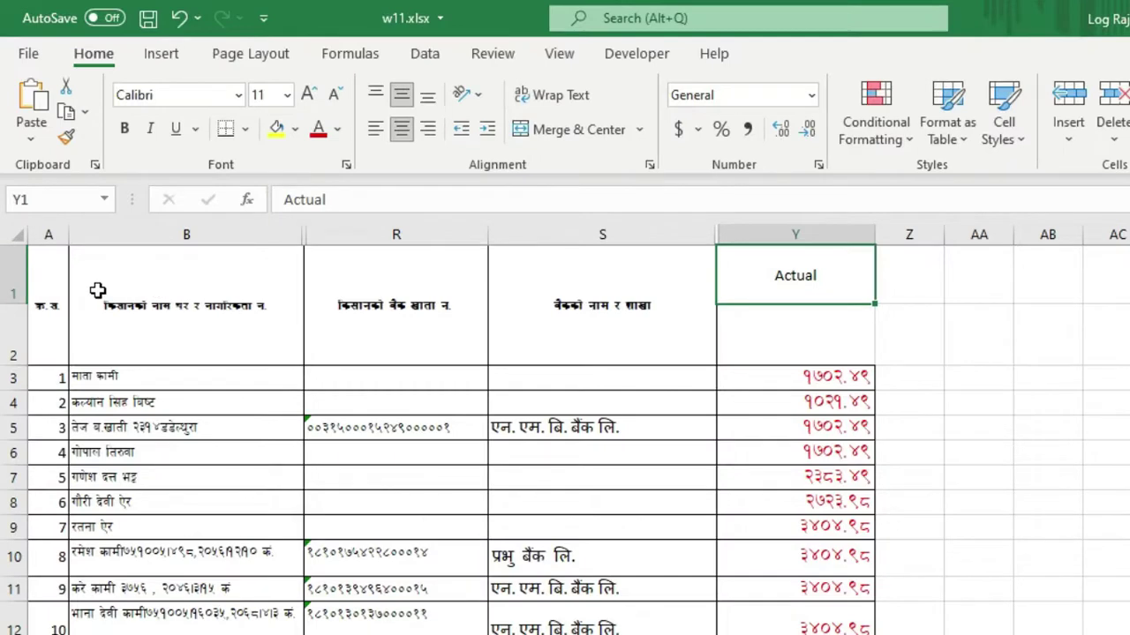
# Step: Insert a blank row above the table's header row
pyautogui.click(18, 272)
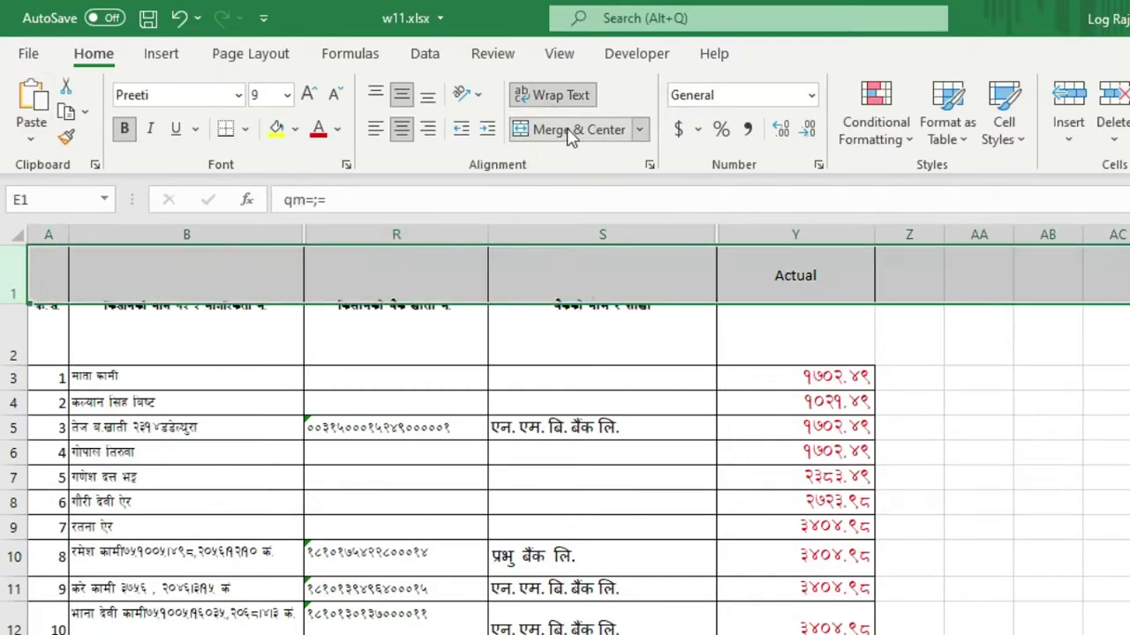
pyautogui.click(159, 55)
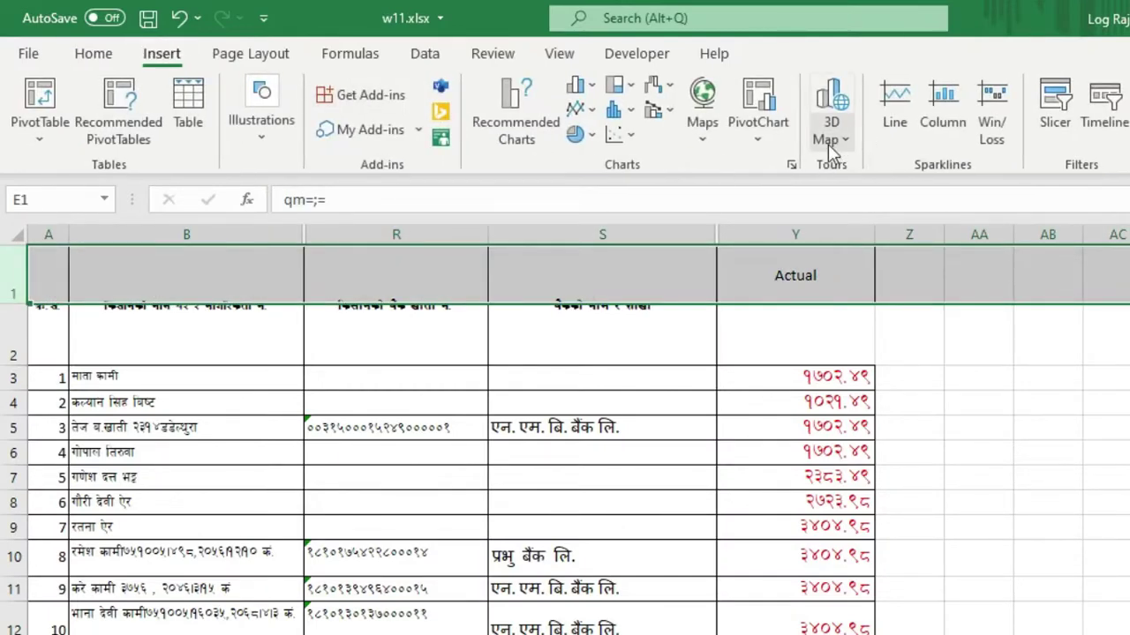
pyautogui.click(88, 54)
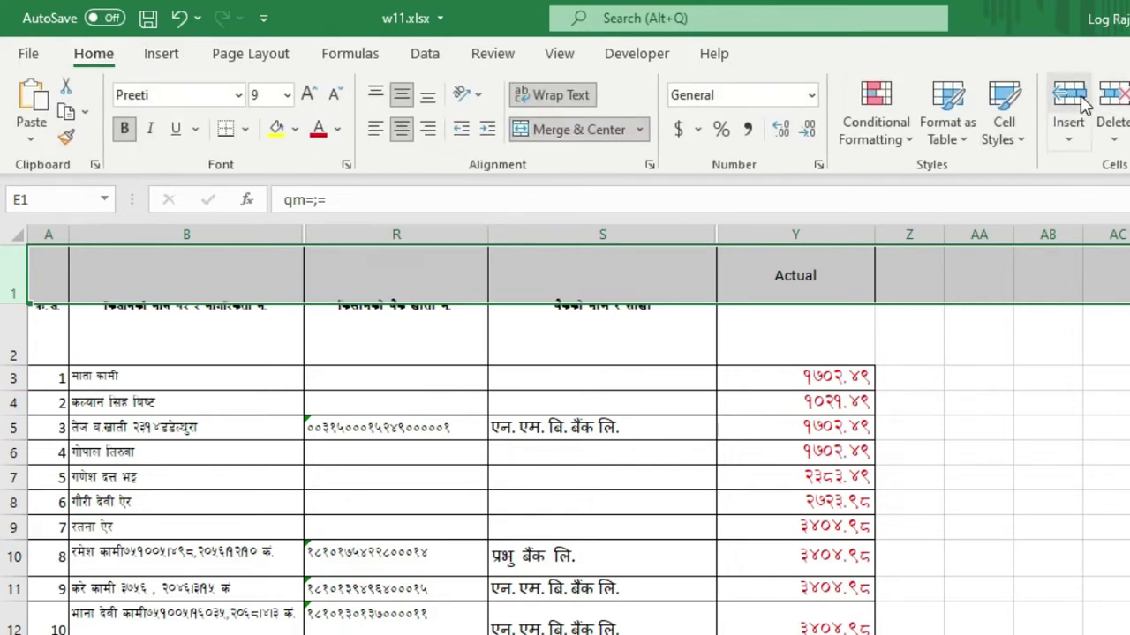
pyautogui.click(1084, 104)
# Step: Enter the title "धानबाली क्ति भएका किसानहरूलाई राहत वितरण भर्पाई वडा णं. ११" in cell A1
pyautogui.click(58, 257)
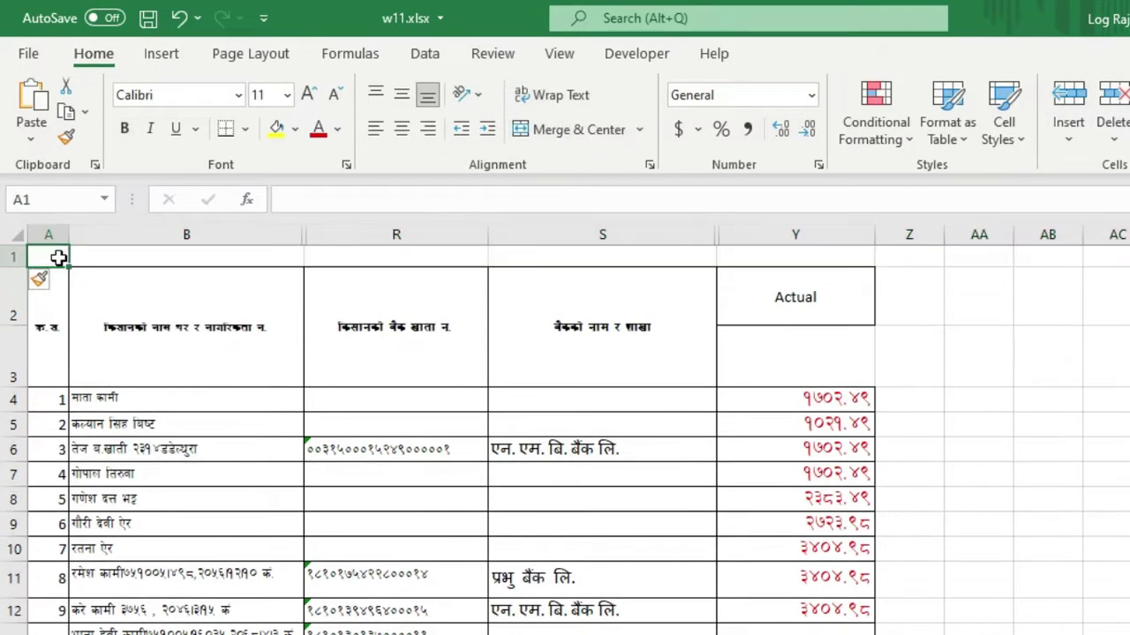
pyautogui.write('Dan')
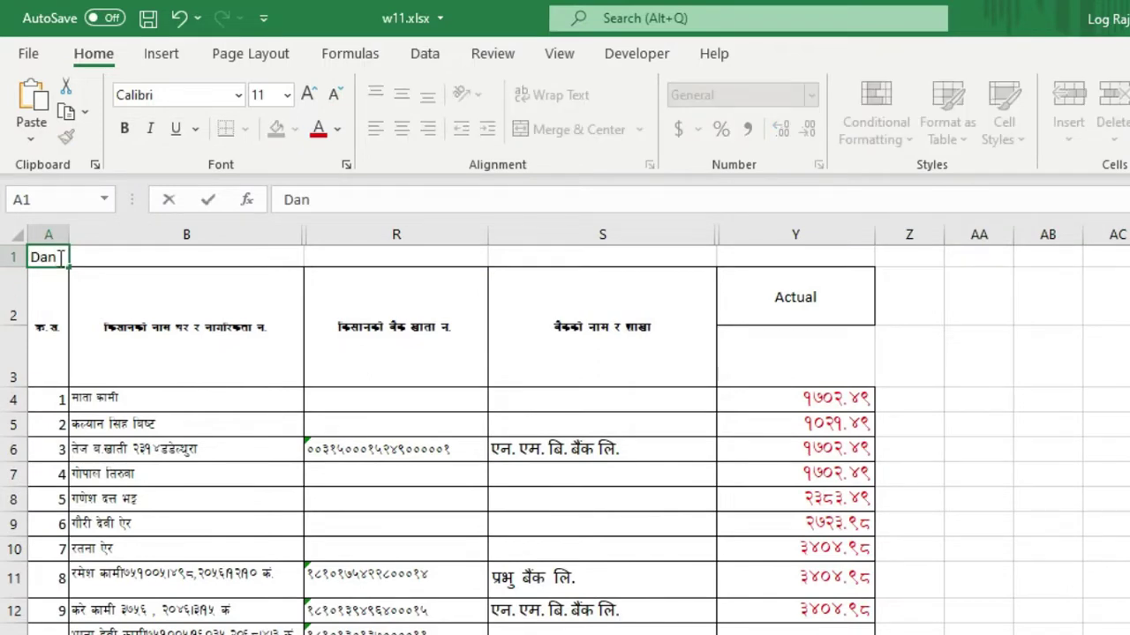
pyautogui.press('BackSpace')
pyautogui.press('BackSpace')
pyautogui.press('BackSpace')
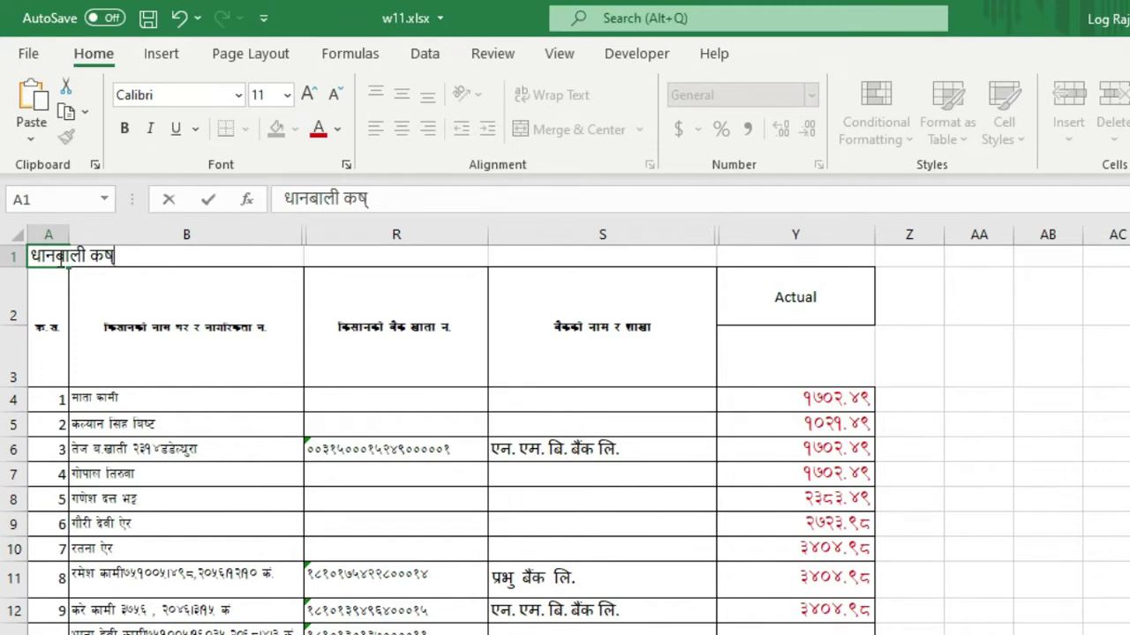
pyautogui.write('धानबाली क्ति')
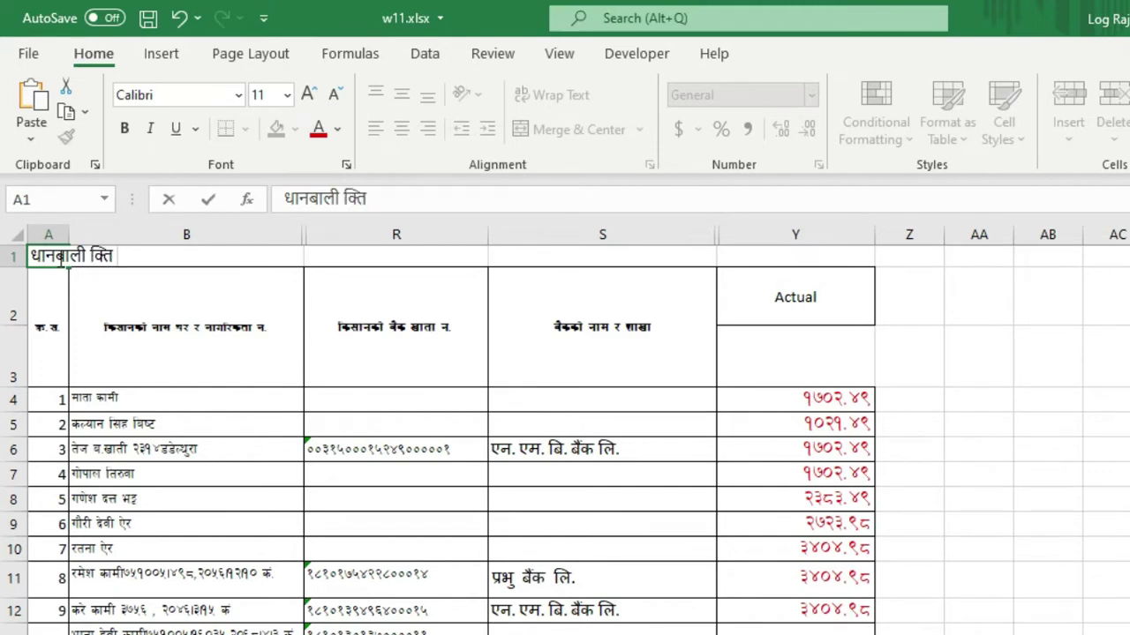
pyautogui.write(' भएका कसि')
pyautogui.press('BackSpace')
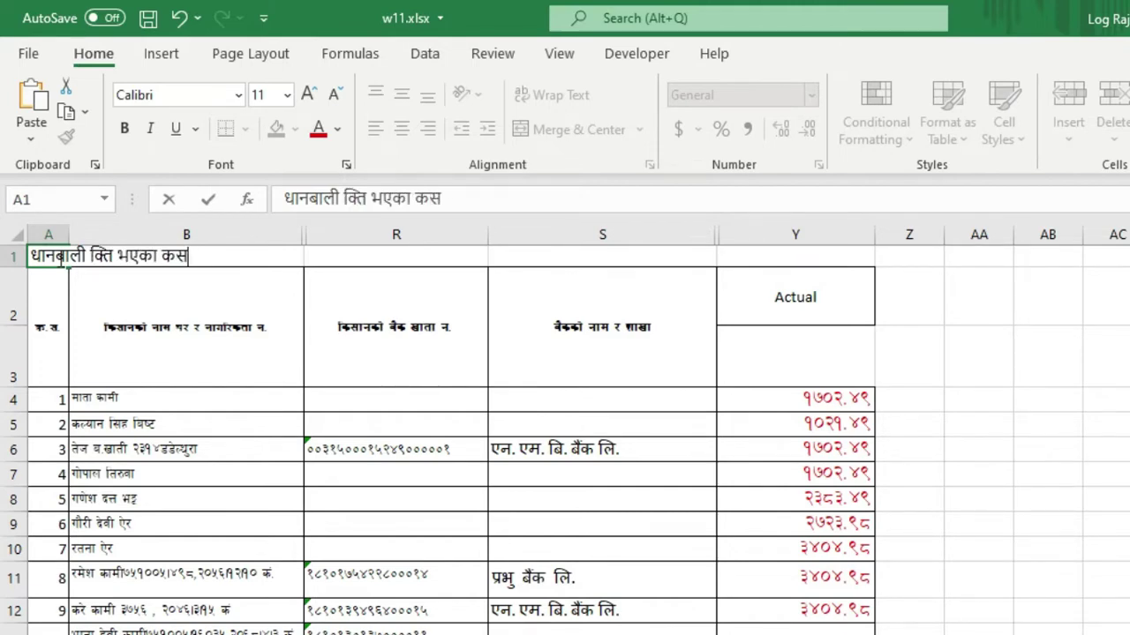
pyautogui.press('BackSpace')
pyautogui.write('िसानहरूल')
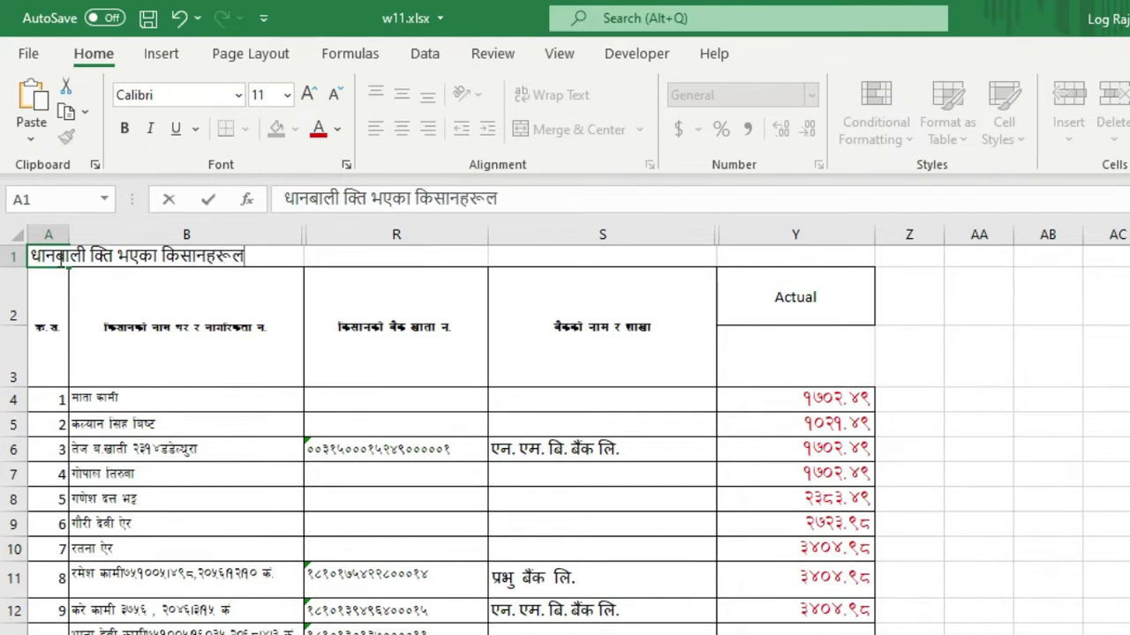
pyautogui.write('ाई राहत व')
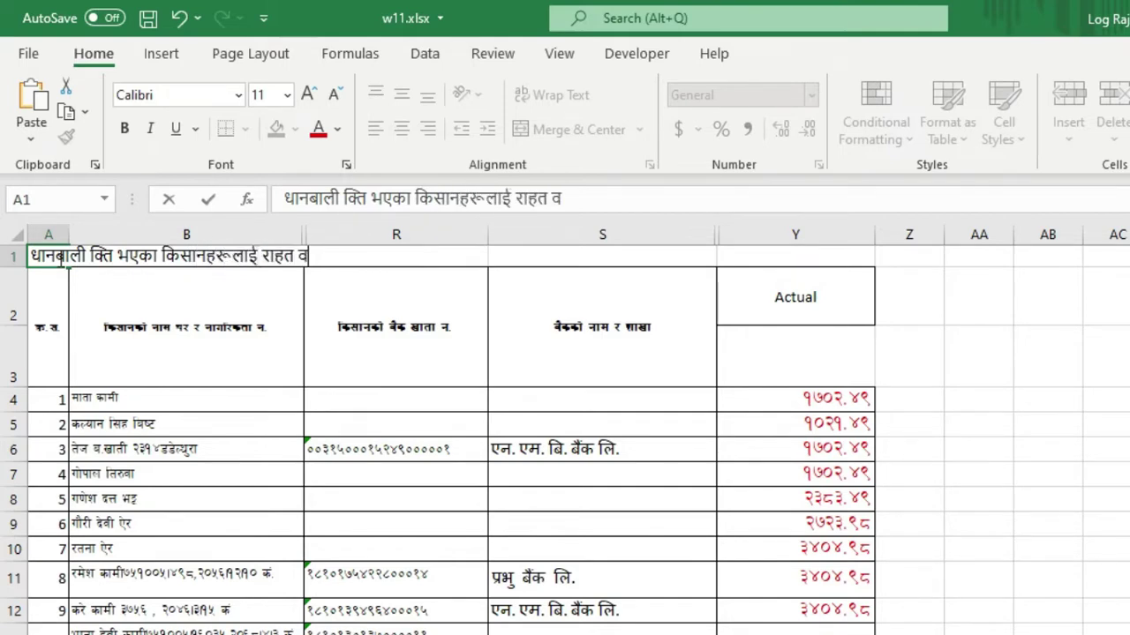
pyautogui.write('ितरण भर्')
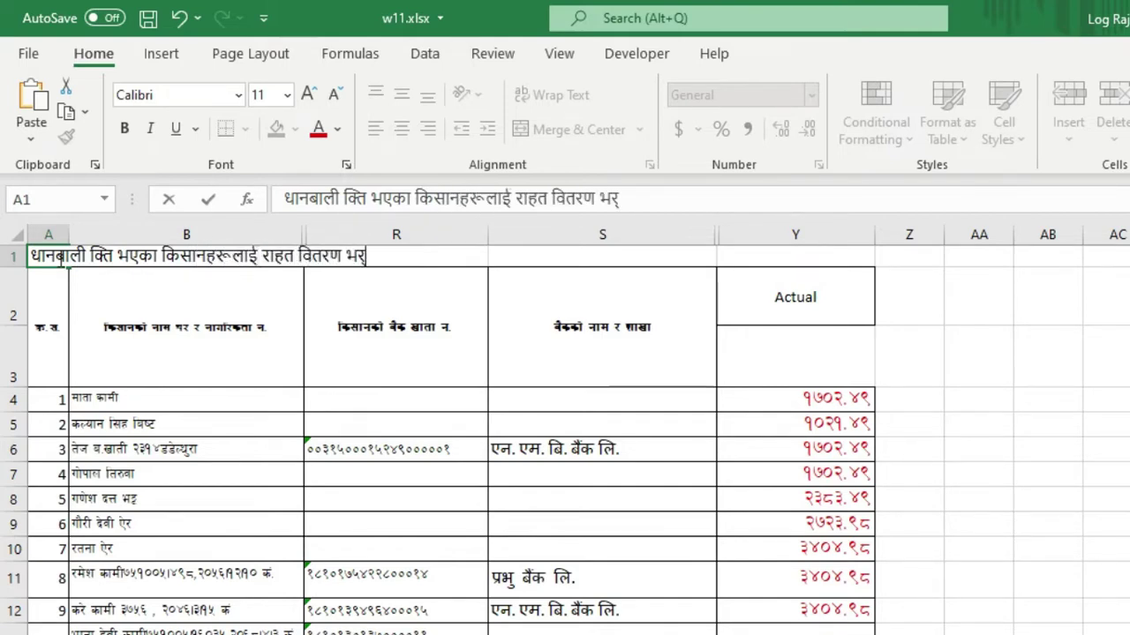
pyautogui.write('पाई वडा णं. ११')
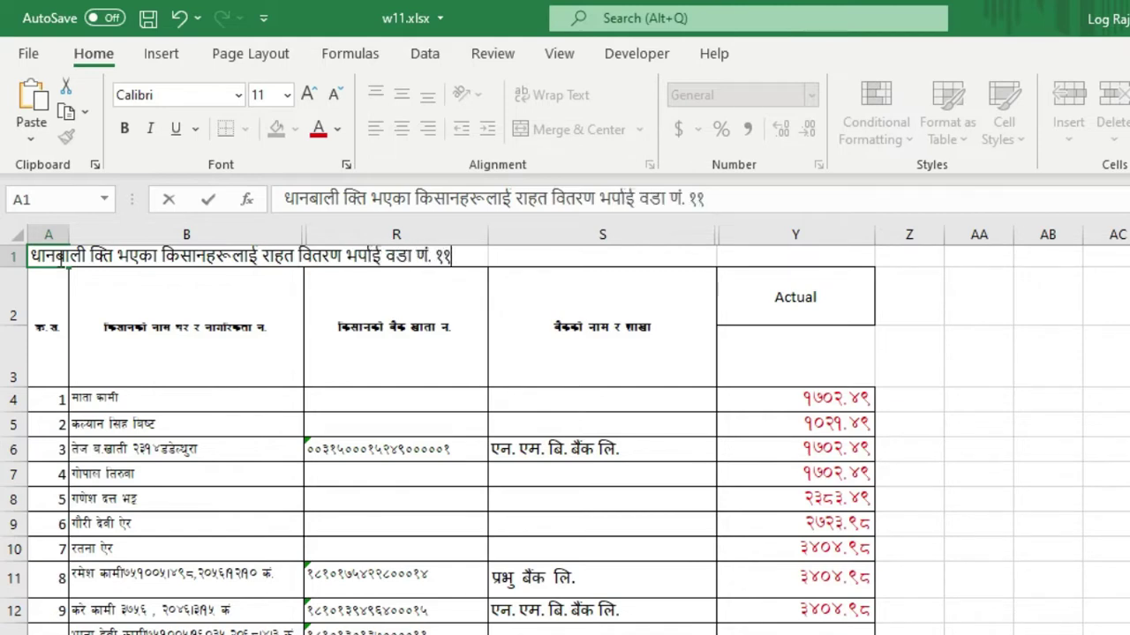
pyautogui.press('Tab')
pyautogui.press('Left')
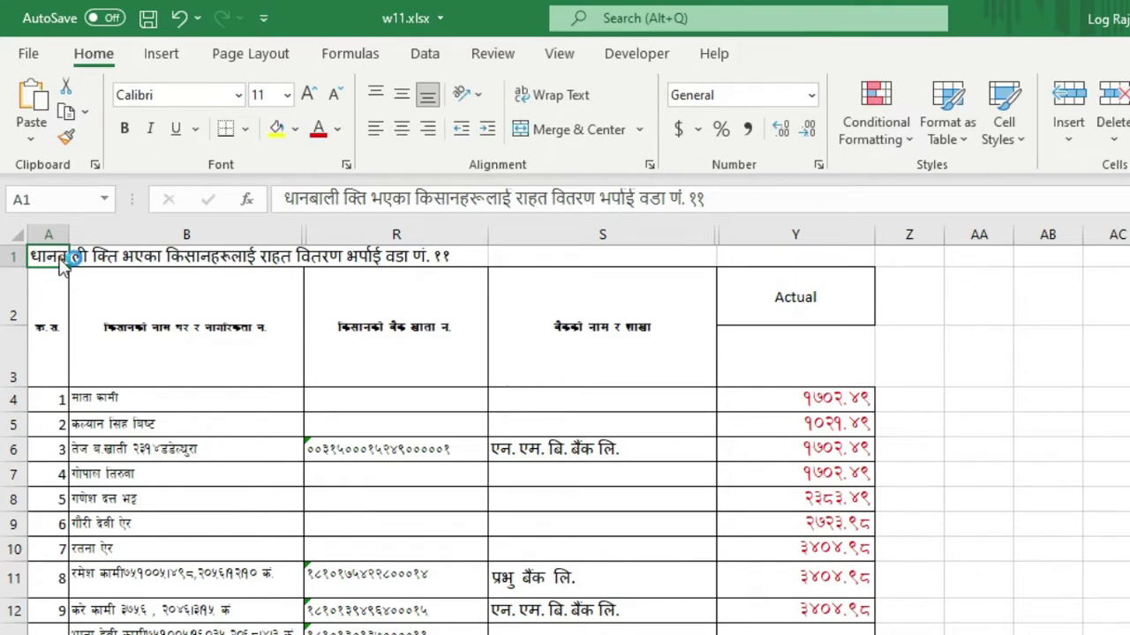
pyautogui.press('F1')
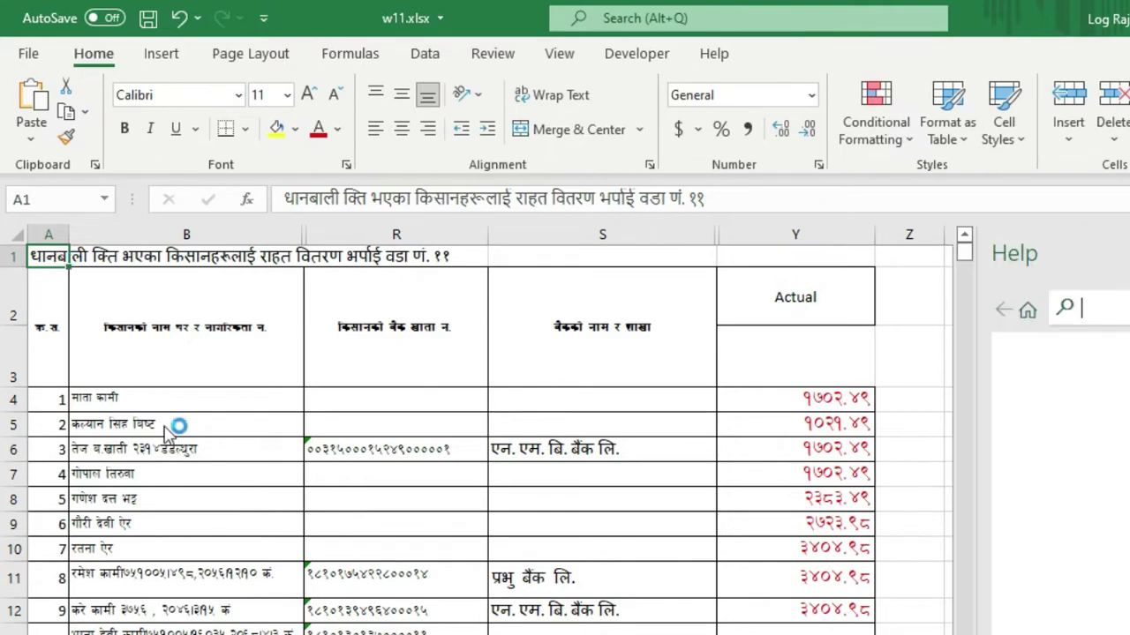
pyautogui.press('Escape')
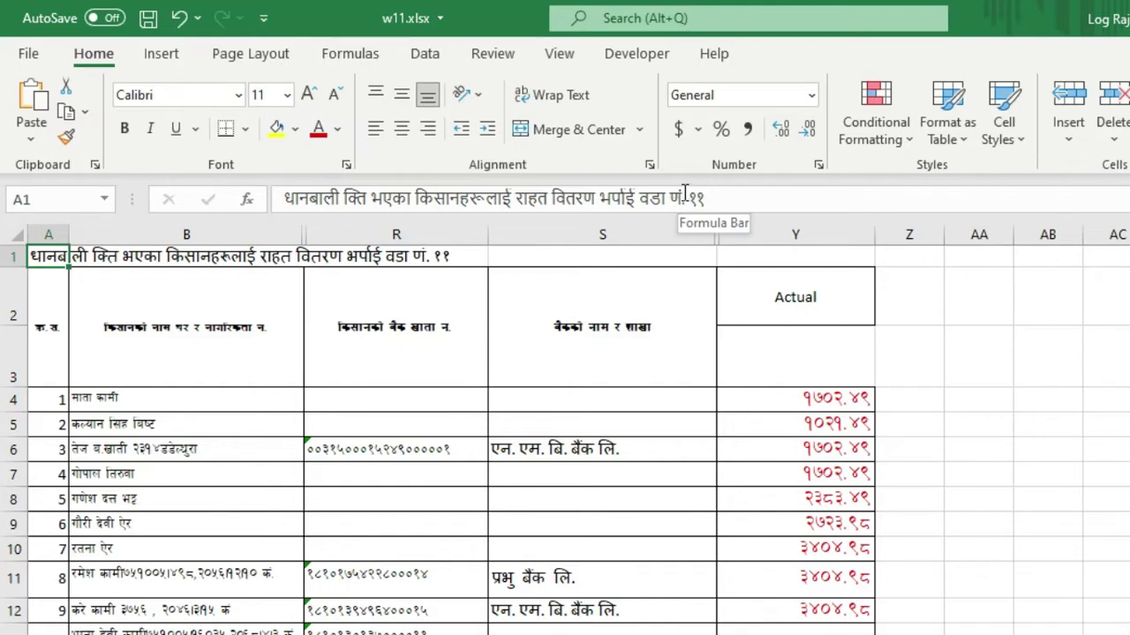
# Step: Correct the title in cell A1 so that its ending reads "वडा नं. ११"
pyautogui.click(683, 199)
pyautogui.press('BackSpace')
pyautogui.press('BackSpace')
pyautogui.write('न')
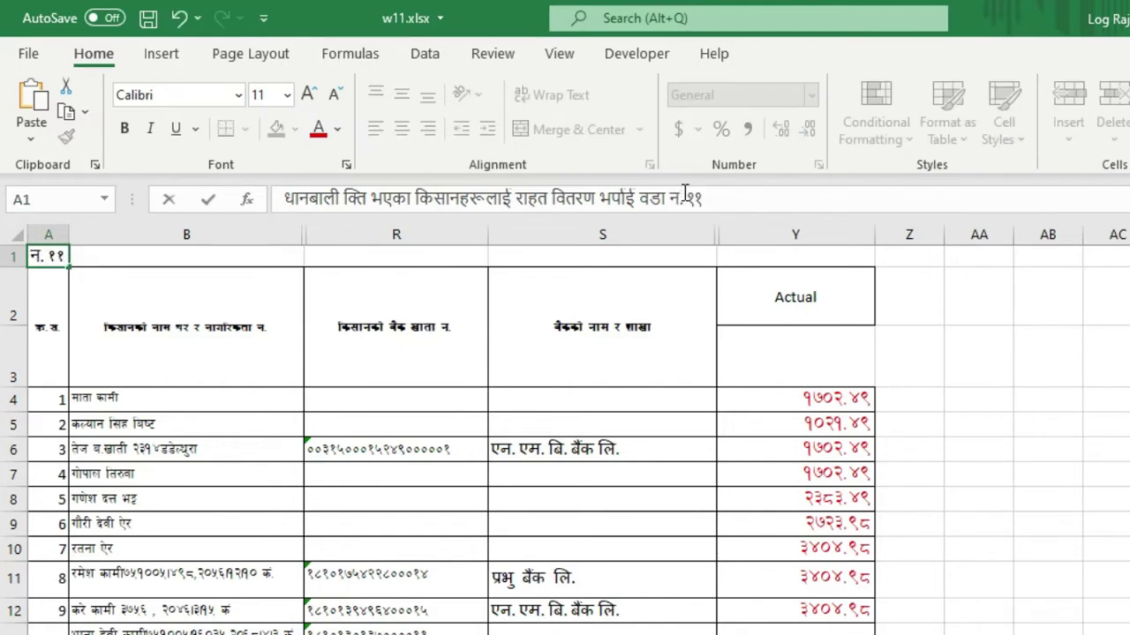
pyautogui.click(712, 455)
# Step: Merge and center the Actual header across cells Y2 and Y3
pyautogui.click(43, 343)
pyautogui.click(214, 351)
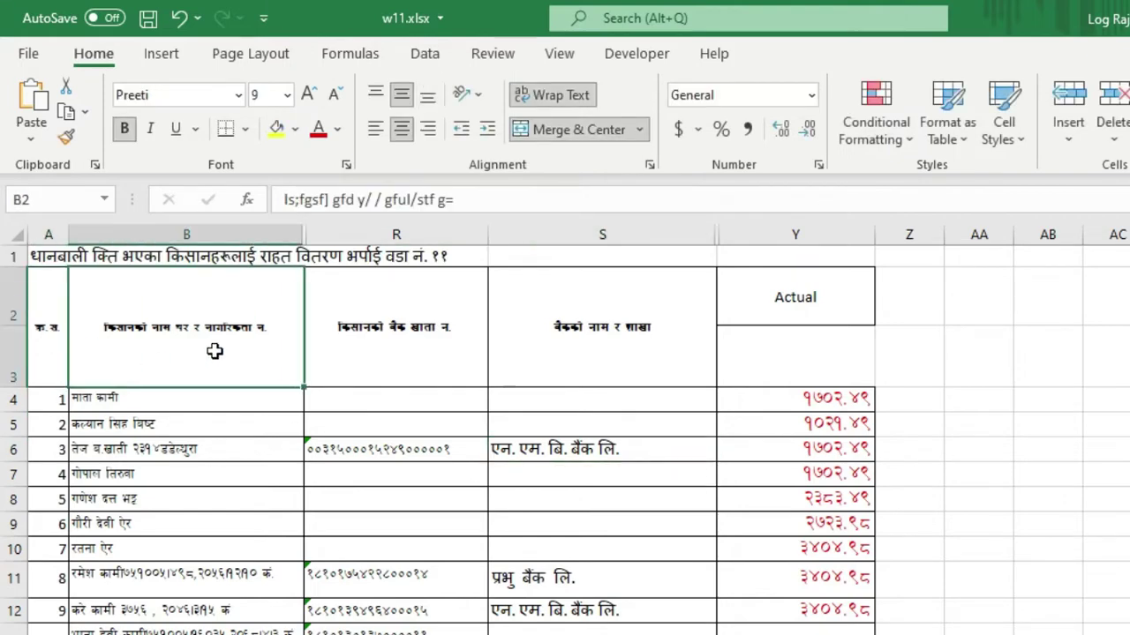
pyautogui.click(369, 344)
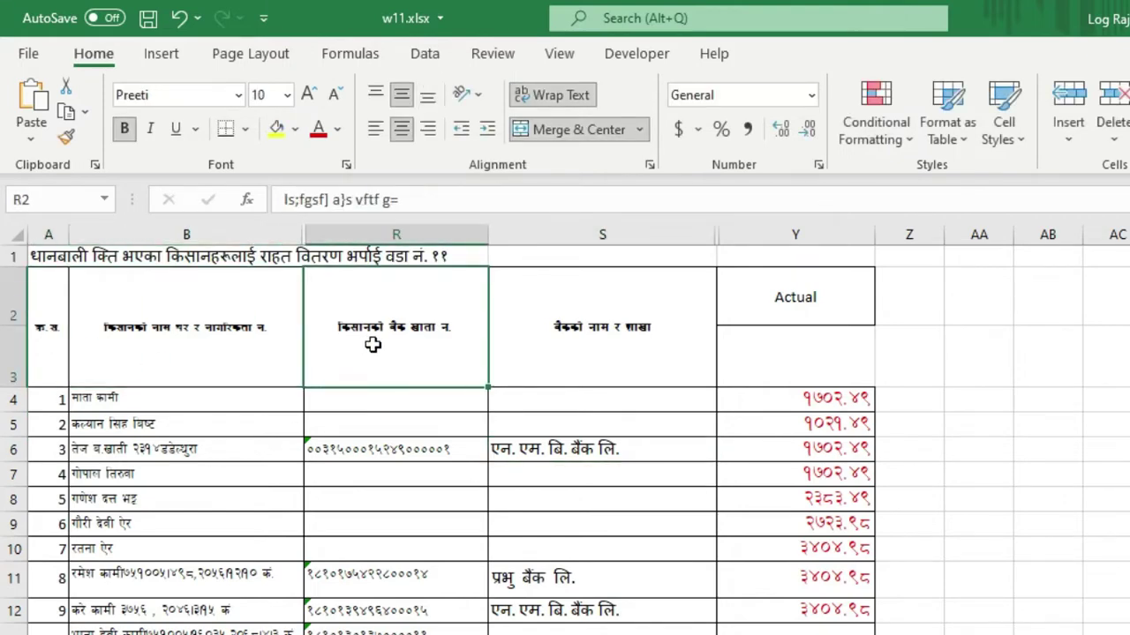
pyautogui.click(525, 381)
pyautogui.click(780, 307)
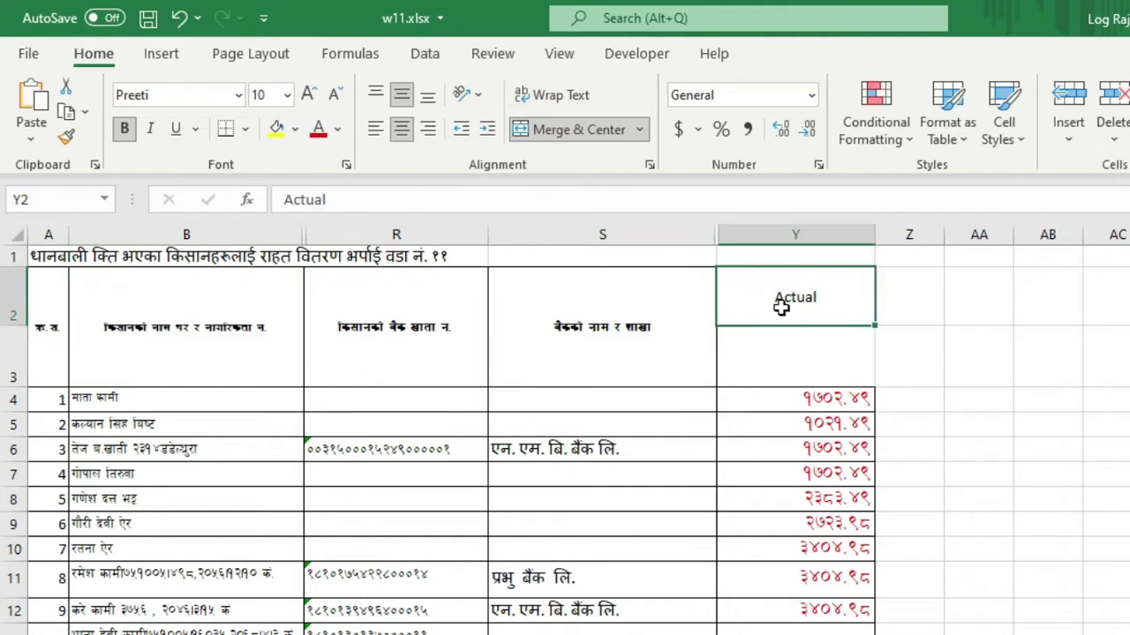
pyautogui.moveTo(781, 307); pyautogui.dragTo(786, 365)
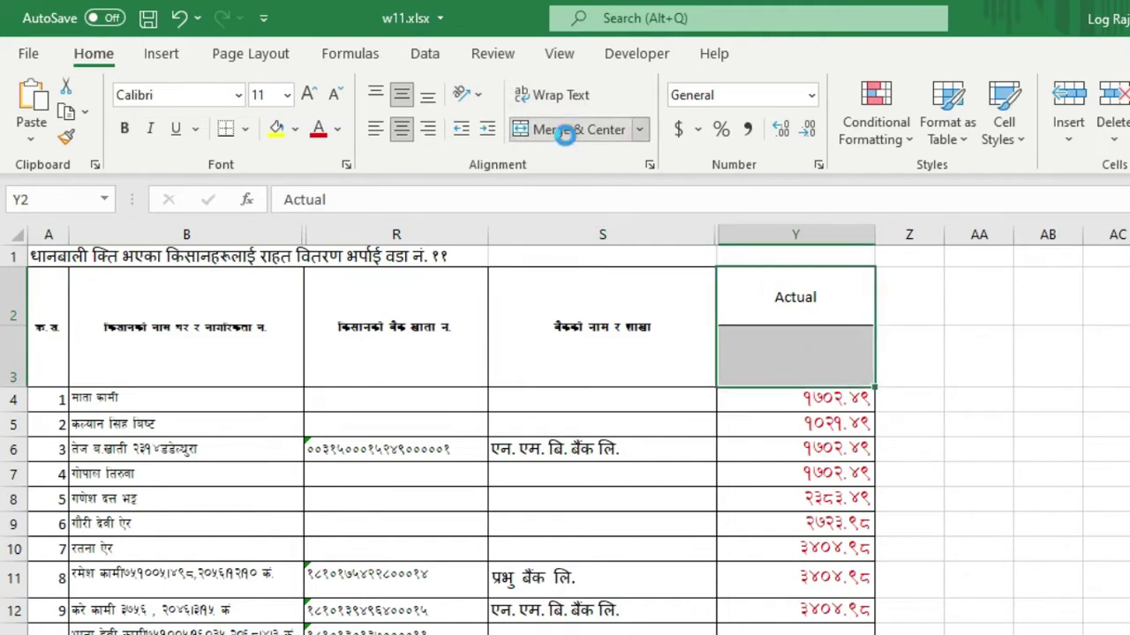
pyautogui.click(569, 130)
# Step: Replace the Actual header in merged cell Y2 with "जम्मा रकम"
pyautogui.doubleClick(816, 345)
pyautogui.doubleClick(769, 341)
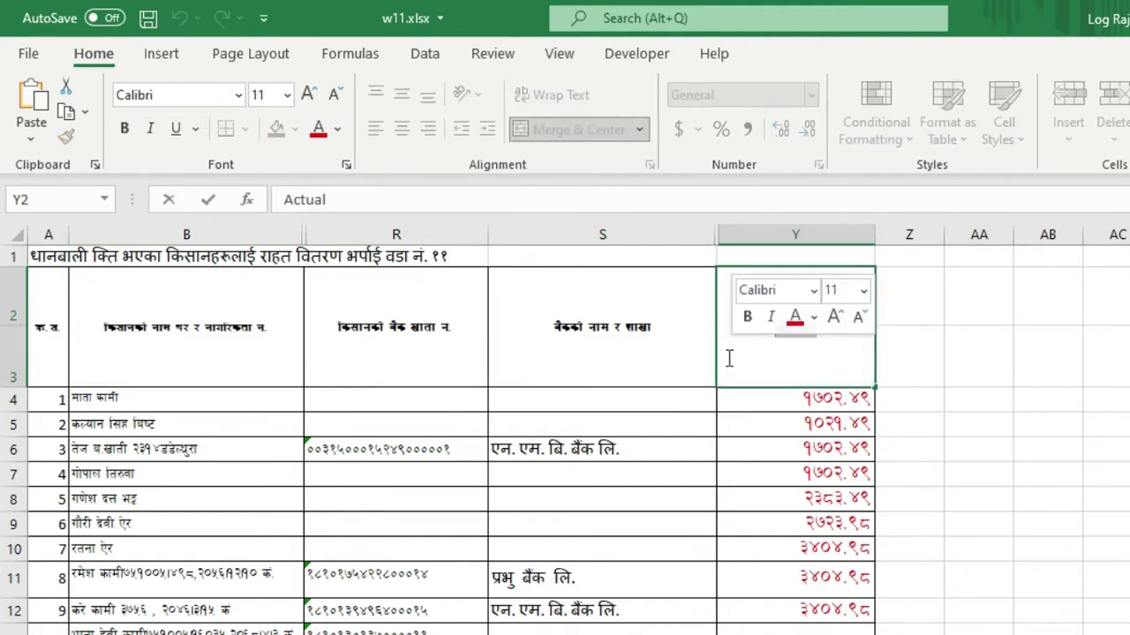
pyautogui.write('जम्मा')
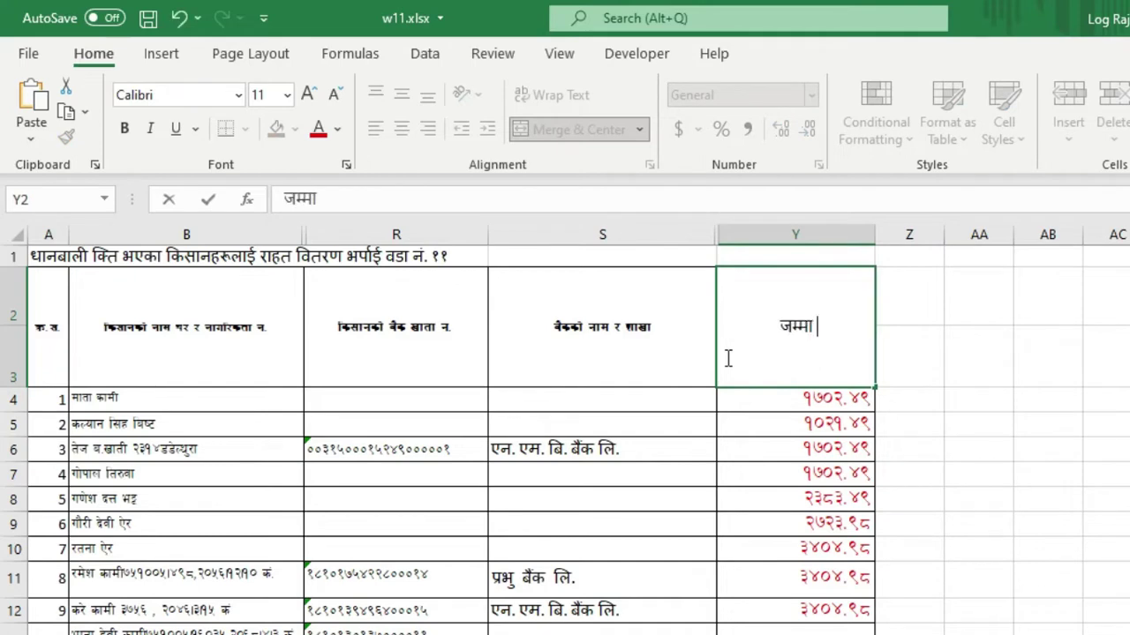
pyautogui.write(' रकम')
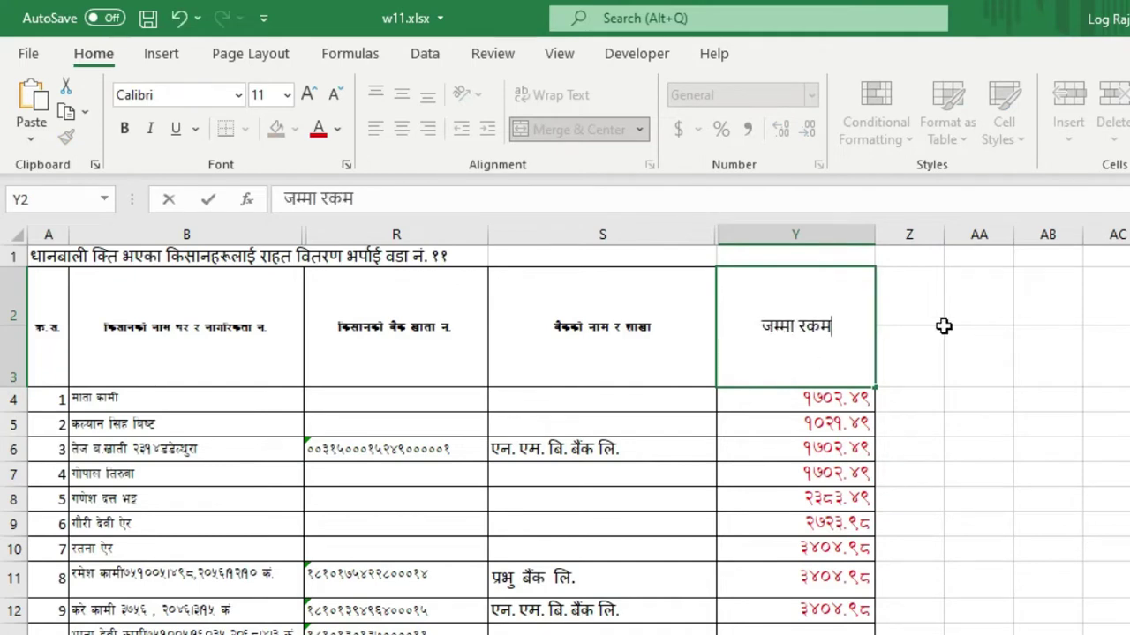
# Step: Merge and center cells Z2 and Z3 and enter the header "हस्ताक्षर"
pyautogui.moveTo(934, 321); pyautogui.dragTo(918, 345)
pyautogui.click(573, 130)
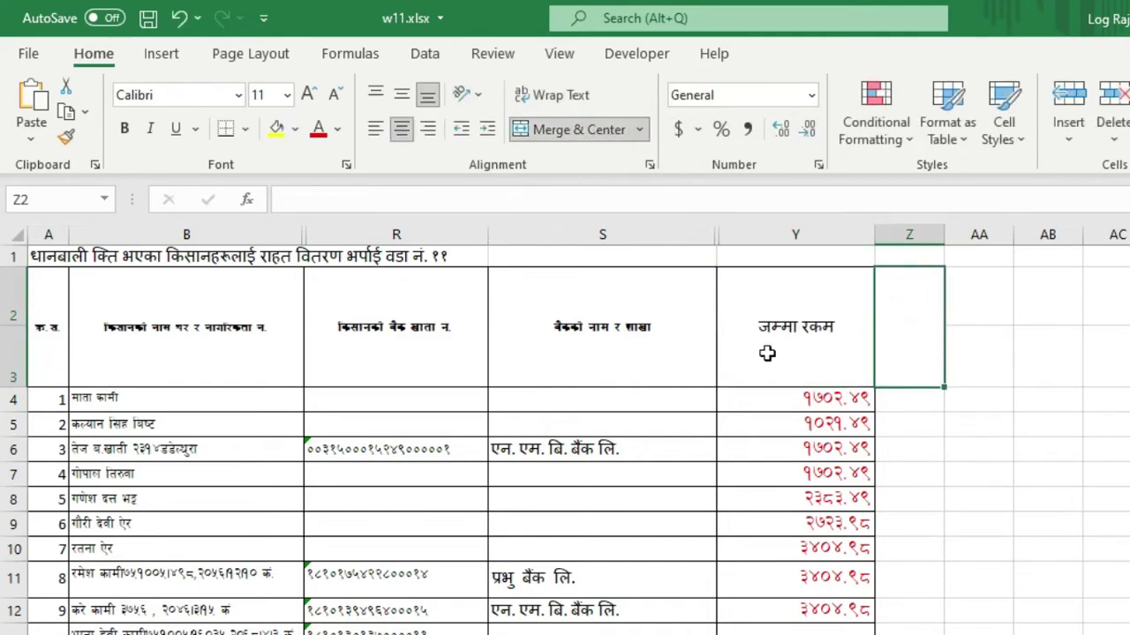
pyautogui.write('हस्ताक')
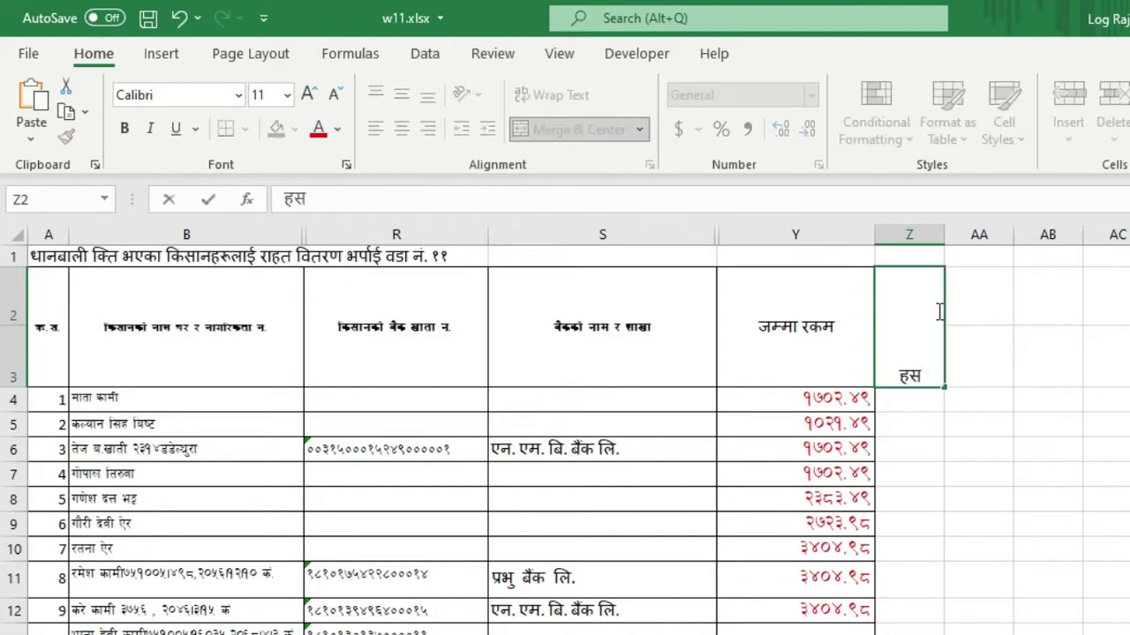
pyautogui.write('्षर')
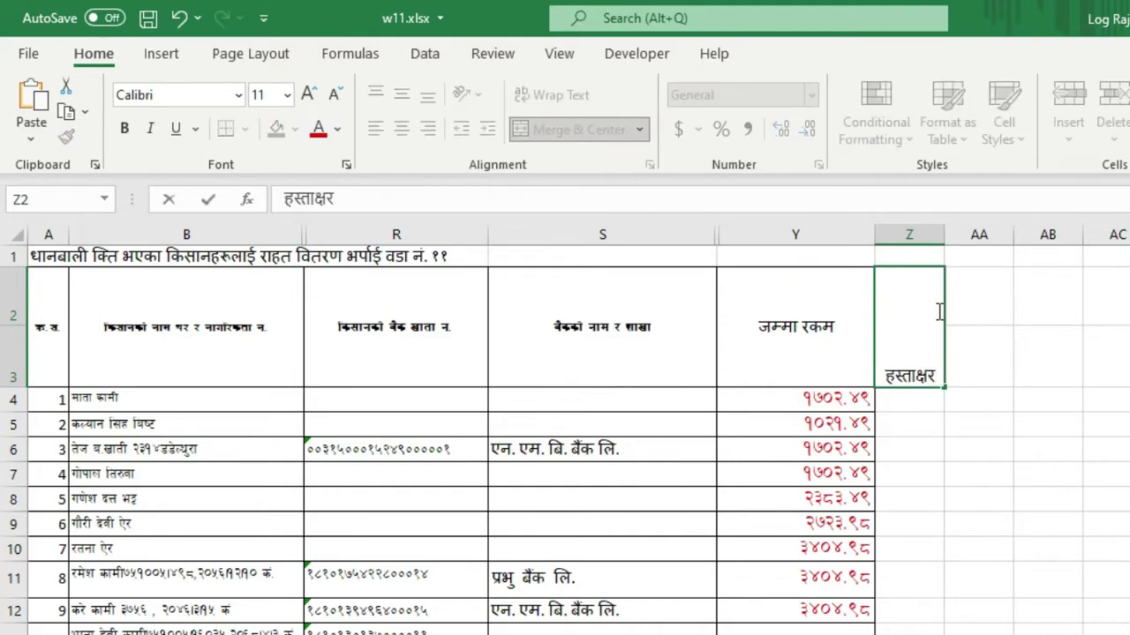
pyautogui.press('Tab')
# Step: Merge and center cells AA2 and AA3 and enter the header "कैफियत"
pyautogui.moveTo(954, 308); pyautogui.dragTo(978, 353)
pyautogui.click(536, 131)
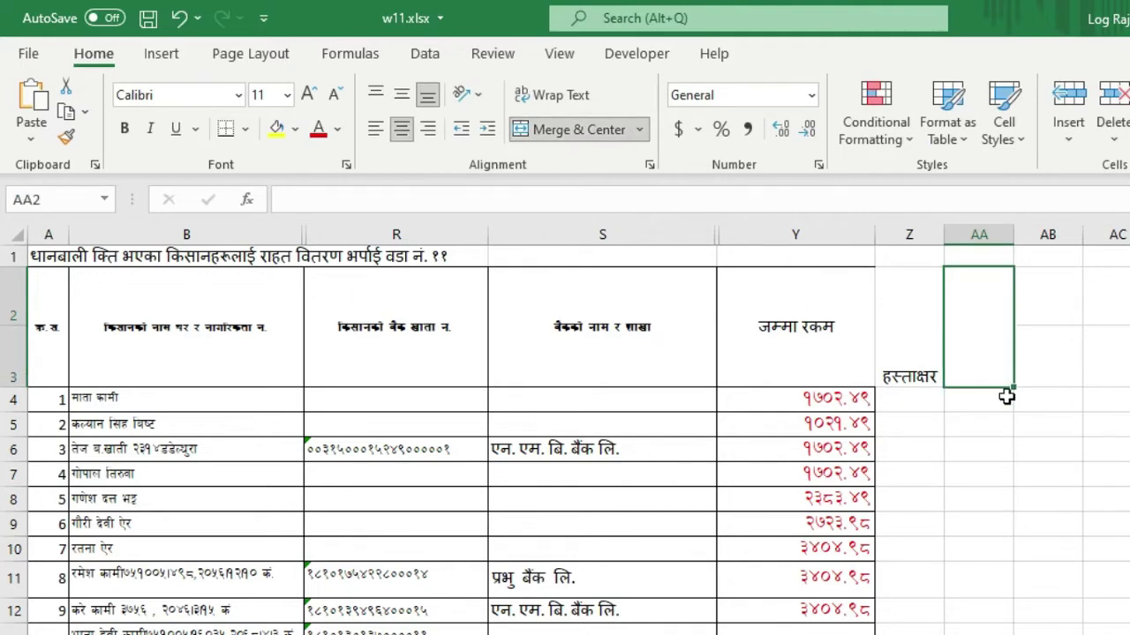
pyautogui.write('कैफियत')
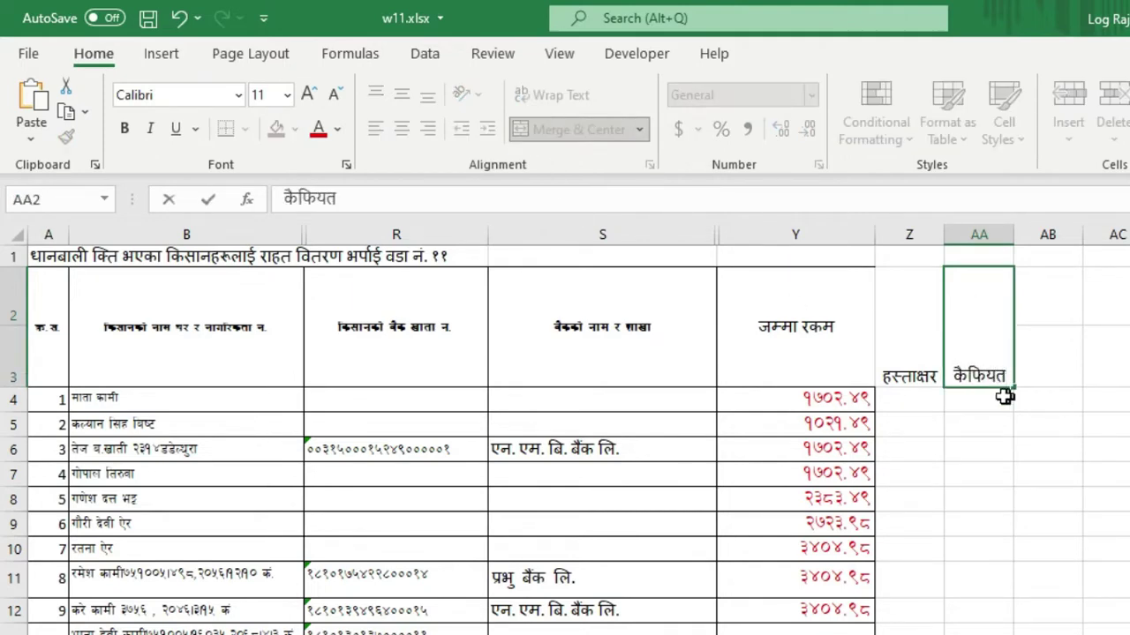
# Step: Widen the हस्ताक्षर and कैफियत columns, Z and AA
pyautogui.click(926, 474)
pyautogui.moveTo(943, 235); pyautogui.dragTo(1101, 235)
pyautogui.click(1081, 235)
# Step: Reduce the height of row 3 and enlarge the header text in columns A through S to size 11
pyautogui.moveTo(19, 388); pyautogui.dragTo(616, 328)
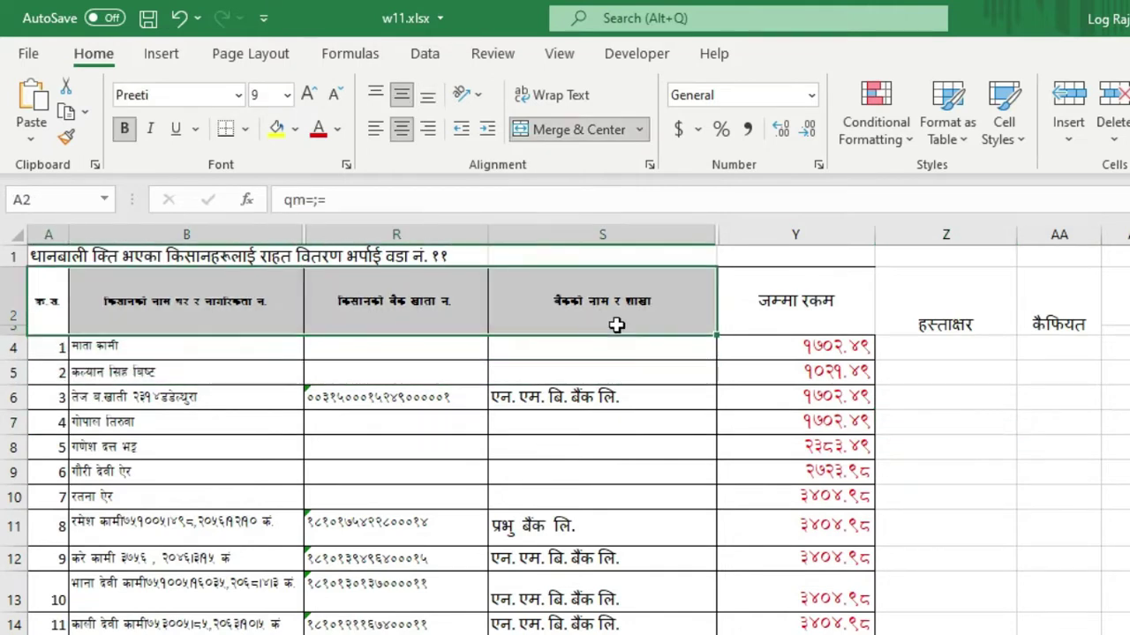
pyautogui.click(311, 97)
pyautogui.click(310, 97)
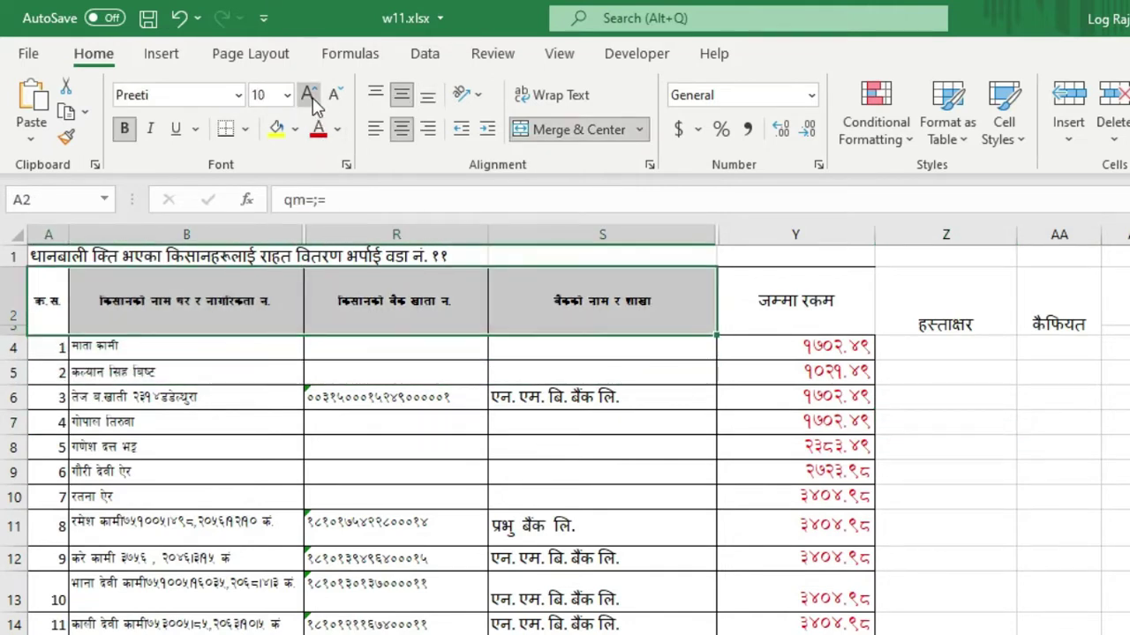
# Step: Format the headers in Y2 through AA2 in bold Kalimati font
pyautogui.moveTo(796, 300); pyautogui.dragTo(1077, 300)
pyautogui.click(221, 93)
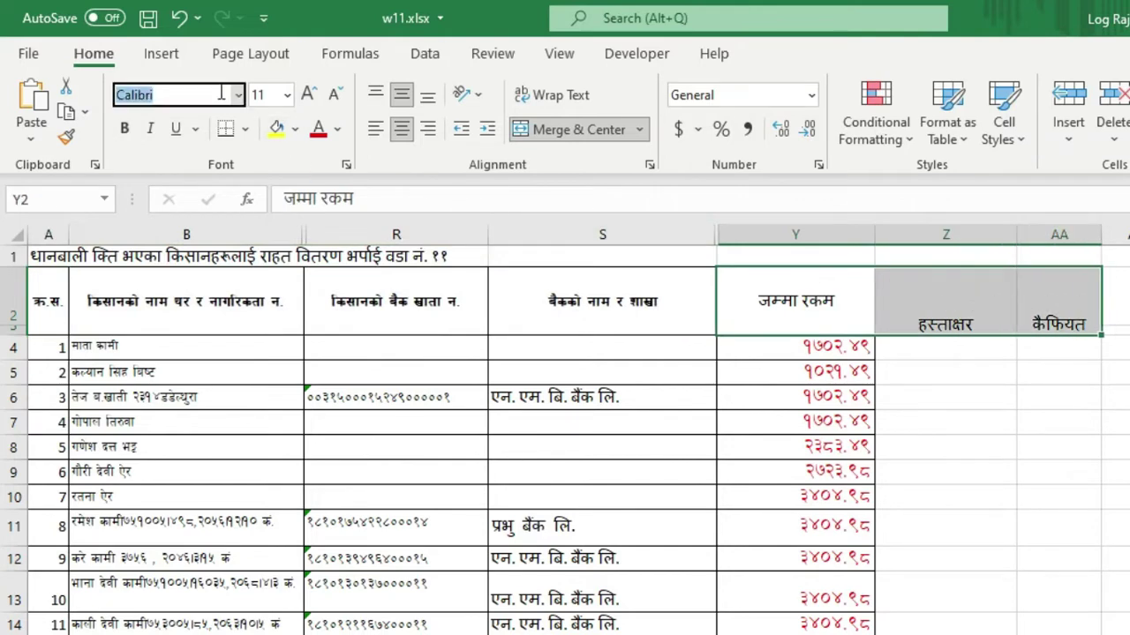
pyautogui.write('kal')
pyautogui.press('Return')
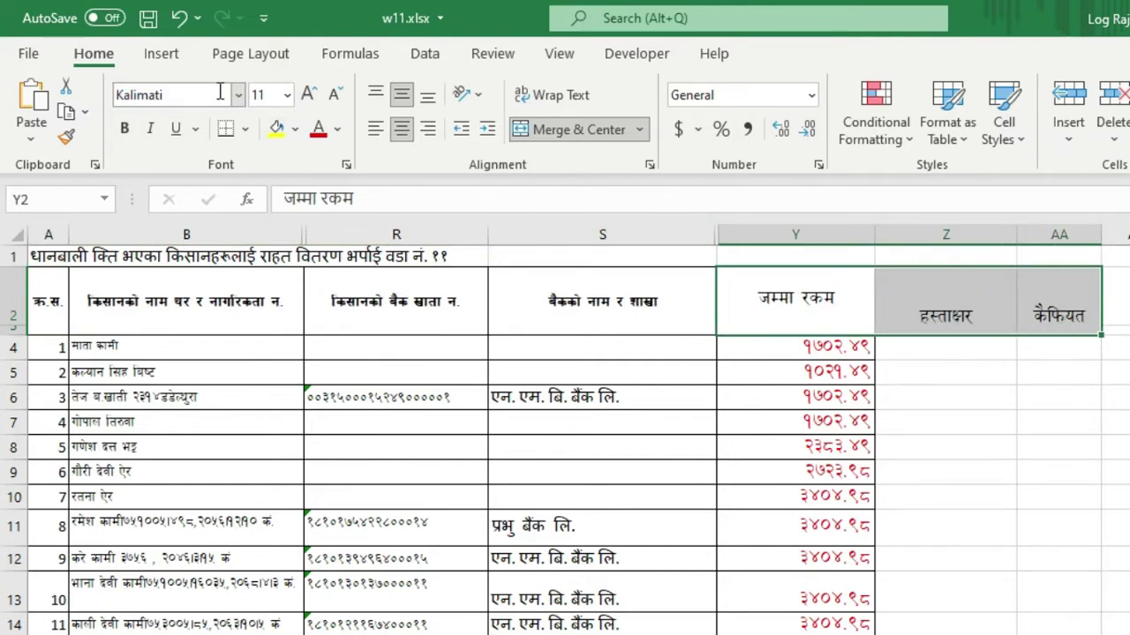
pyautogui.click(124, 128)
# Step: Middle-align all the header cells in row 2 vertically and narrow the जम्मा रकम column
pyautogui.moveTo(64, 290); pyautogui.dragTo(1029, 305)
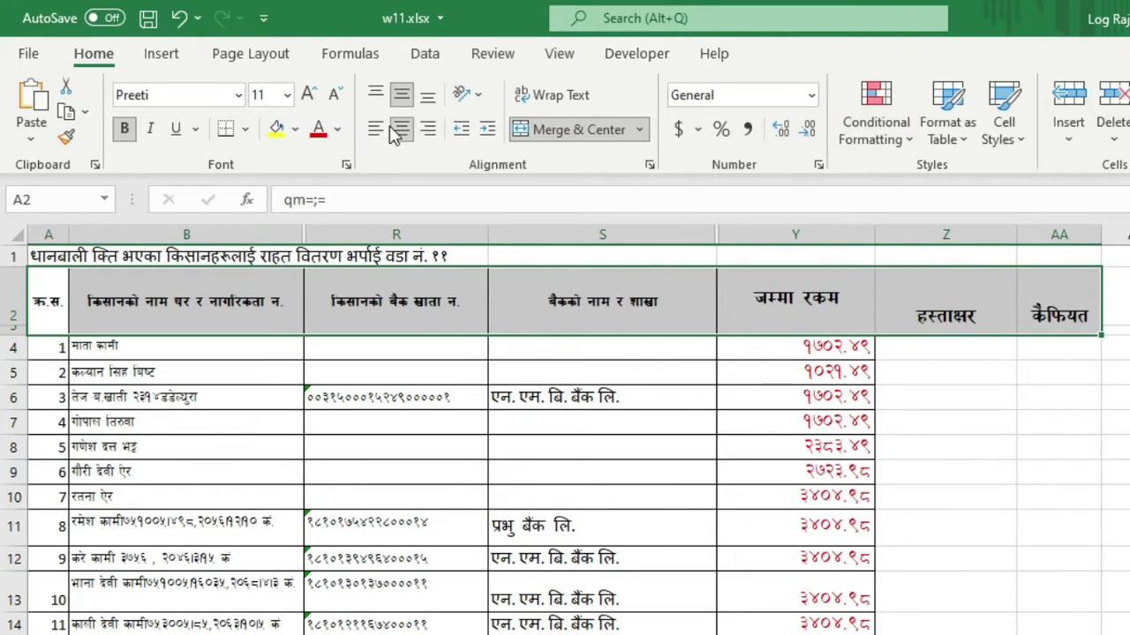
pyautogui.click(401, 98)
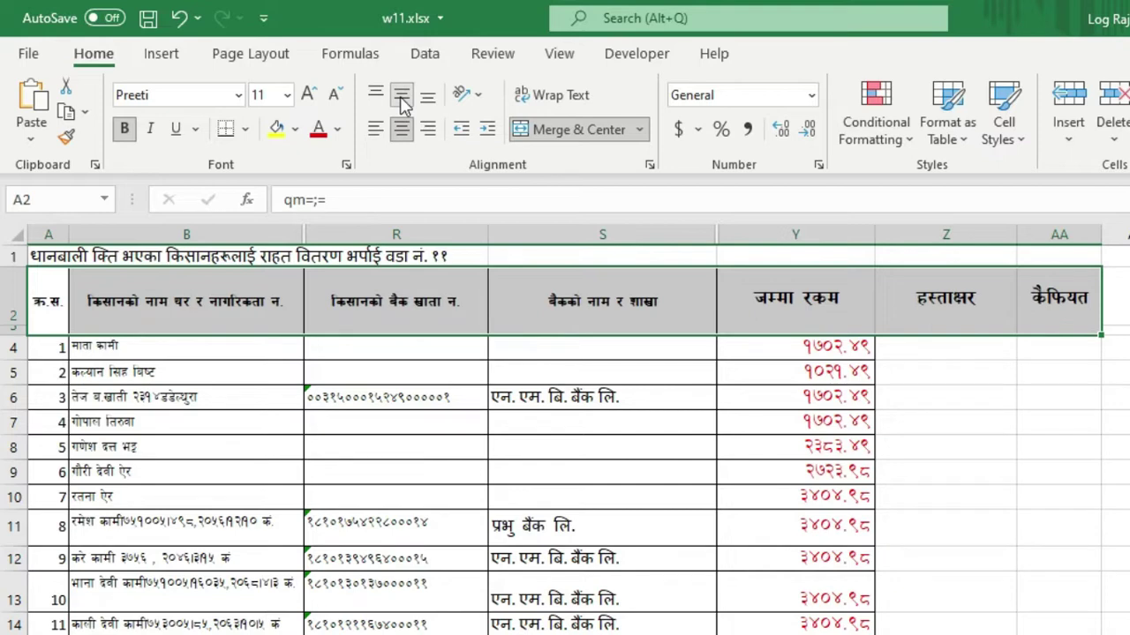
pyautogui.click(712, 453)
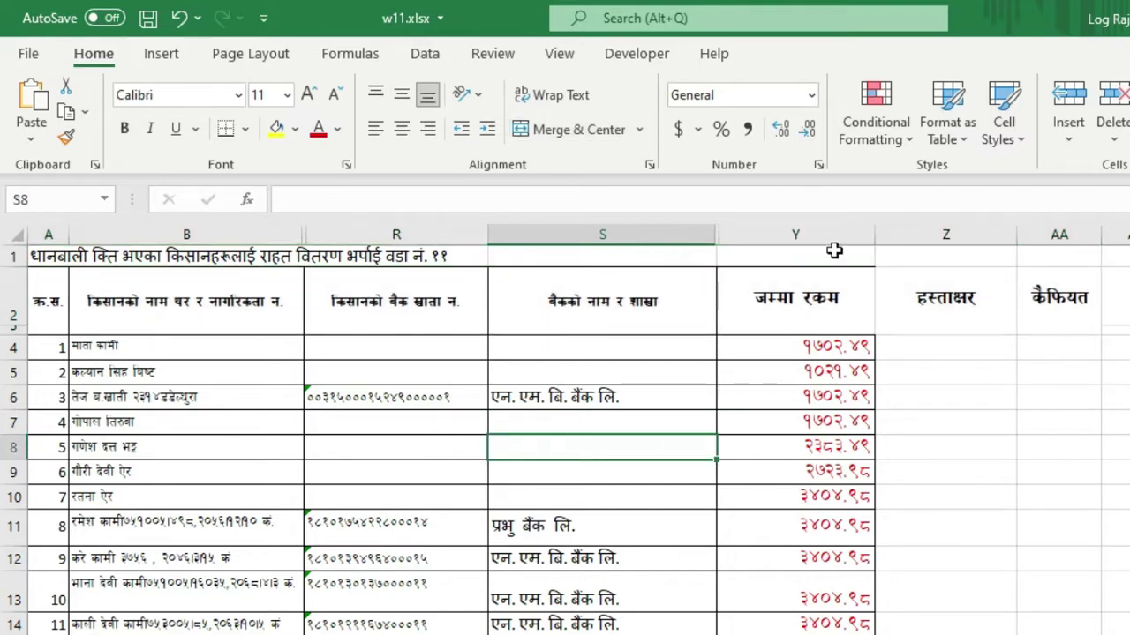
pyautogui.moveTo(874, 235); pyautogui.dragTo(827, 235)
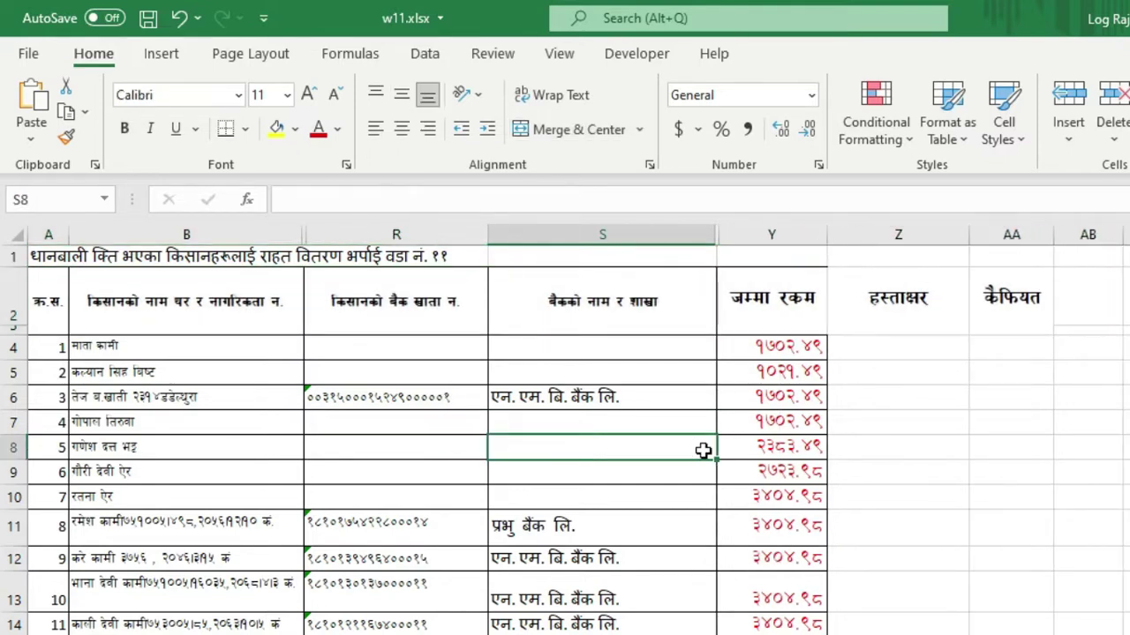
# Step: Examine the farmer records from the last rows of the list back up to the first ones
pyautogui.click(54, 346)
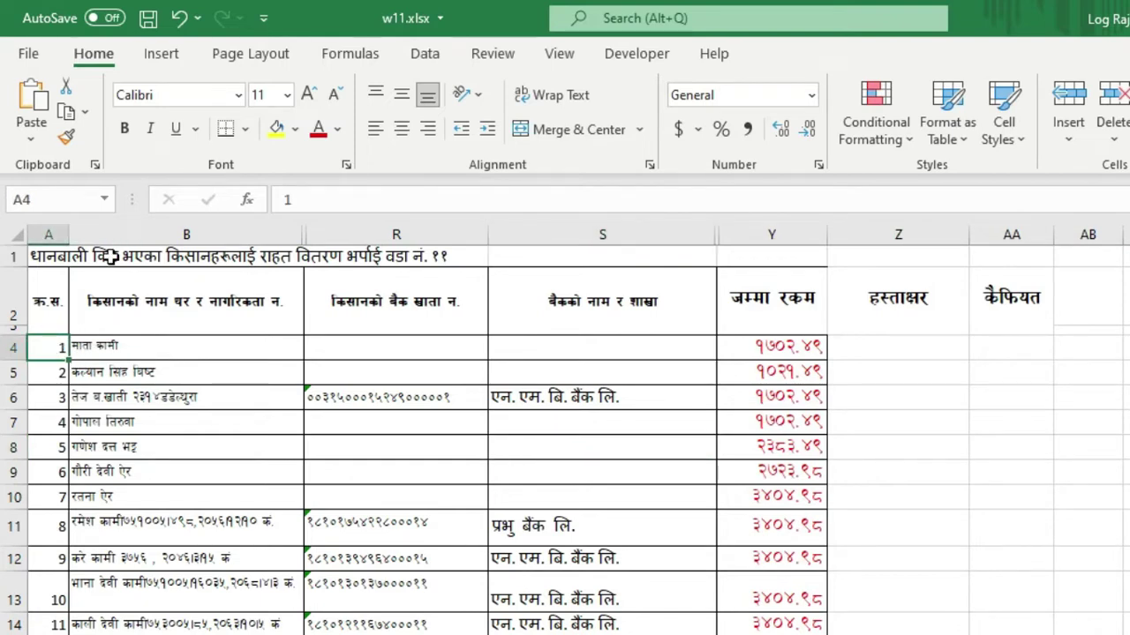
pyautogui.hotkey('ctrl', 'shift', 'Down')
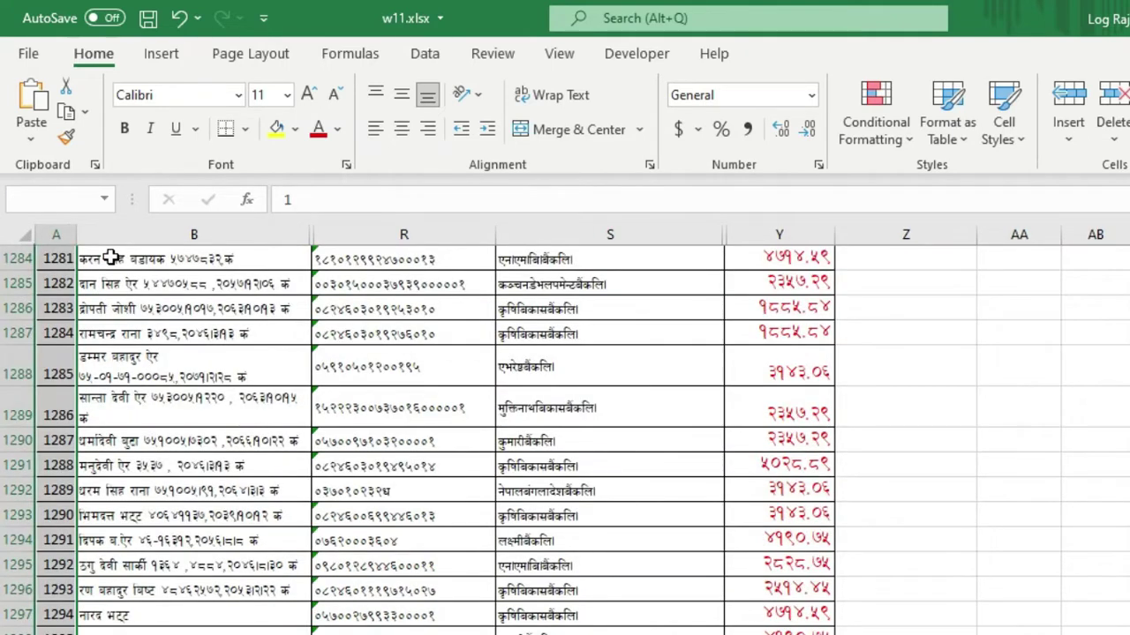
pyautogui.click(626, 532)
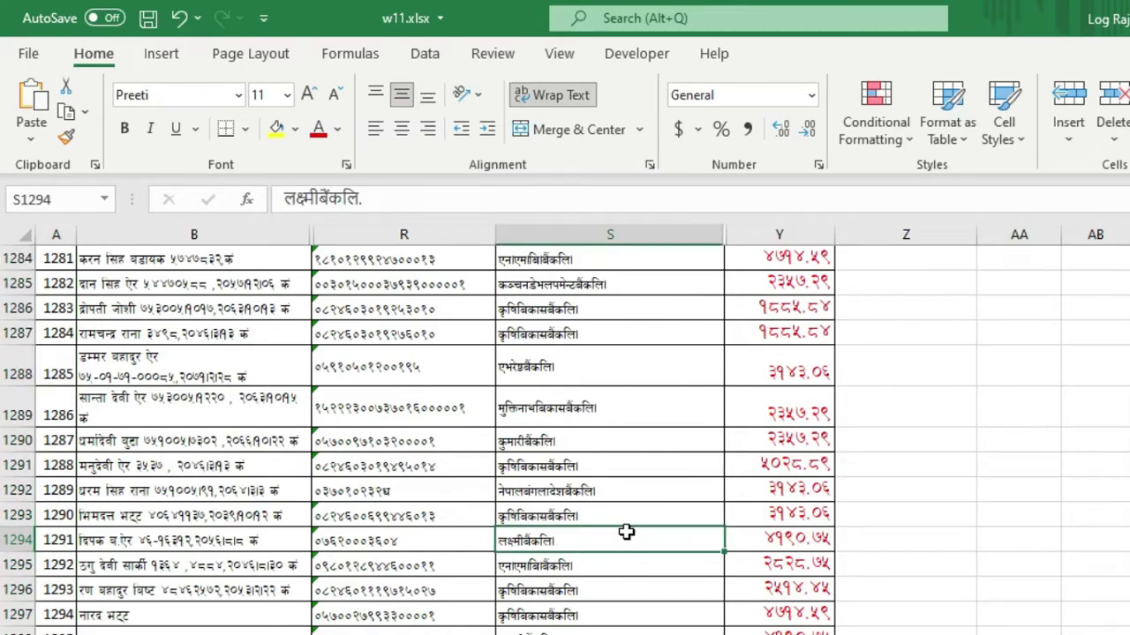
pyautogui.scroll(20, 626, 531)
pyautogui.scroll(20, 626, 531)
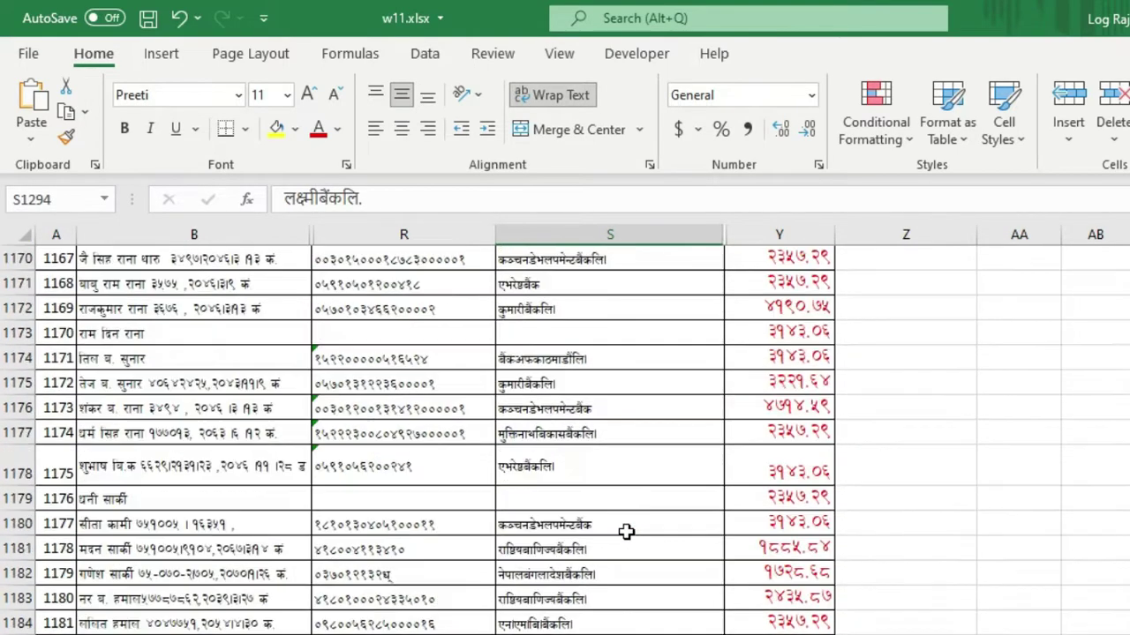
pyautogui.scroll(20, 623, 535)
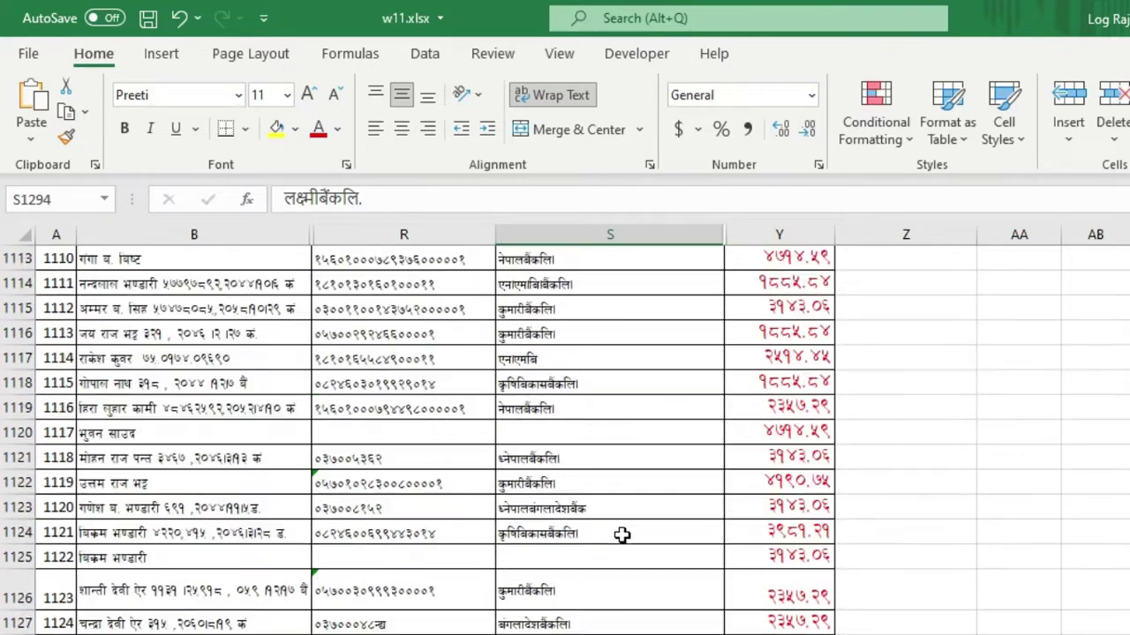
pyautogui.scroll(20, 622, 535)
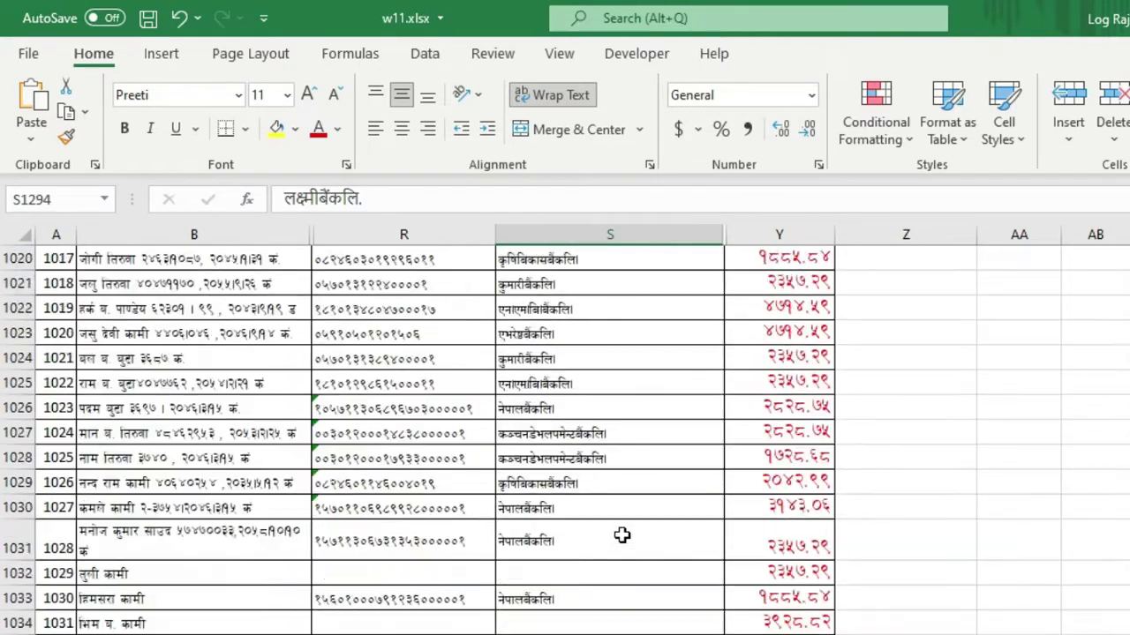
pyautogui.scroll(20, 622, 535)
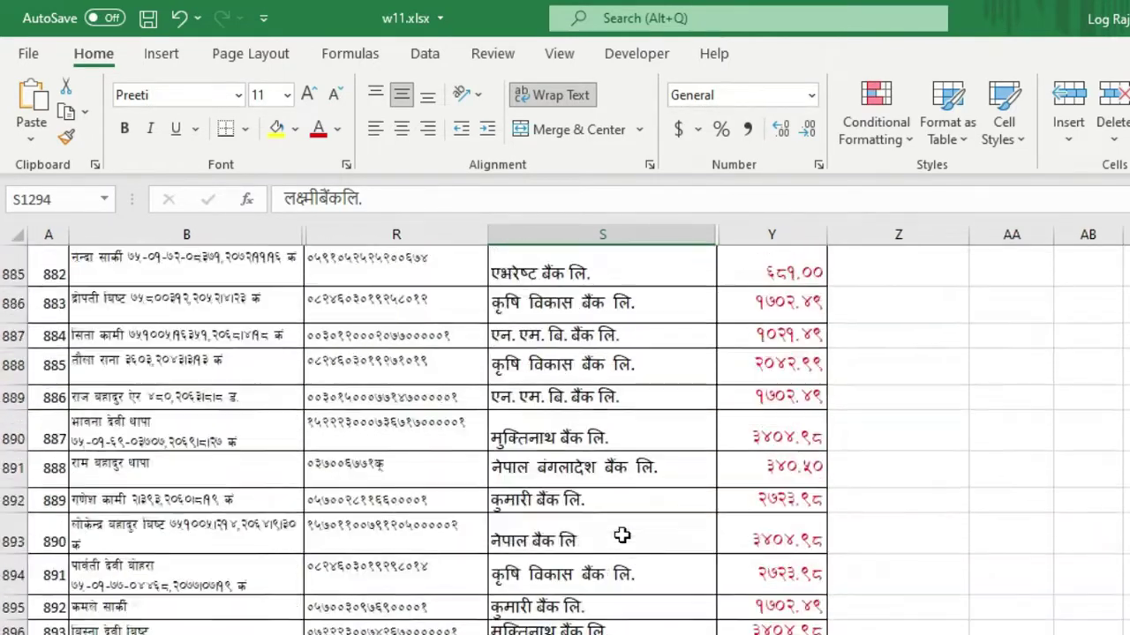
pyautogui.scroll(20, 622, 534)
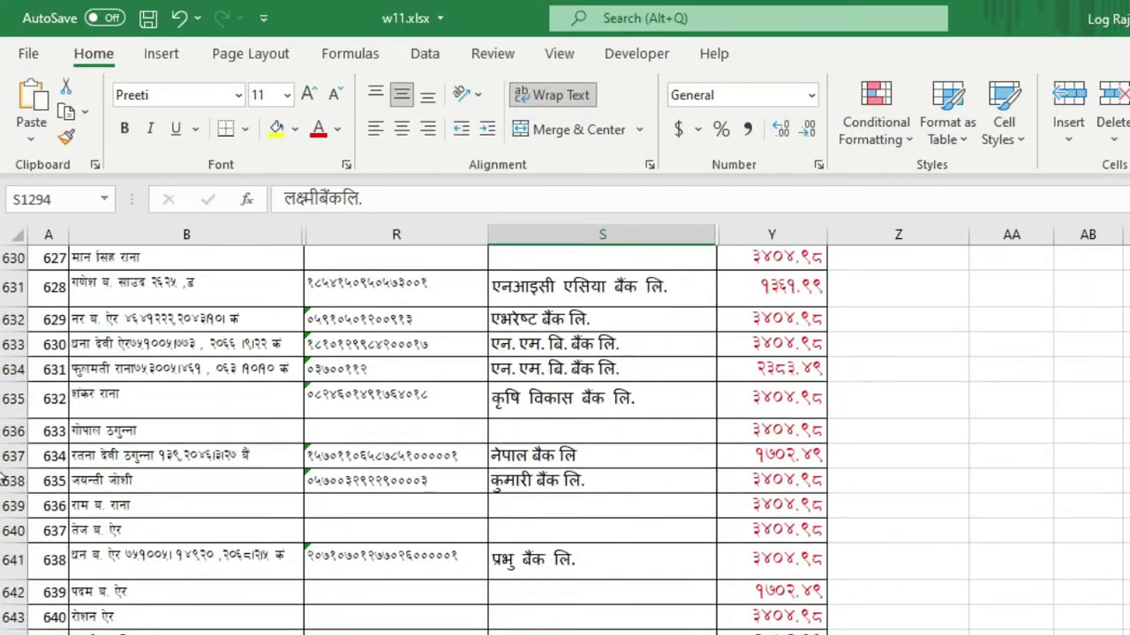
pyautogui.scroll(20, 3, 493)
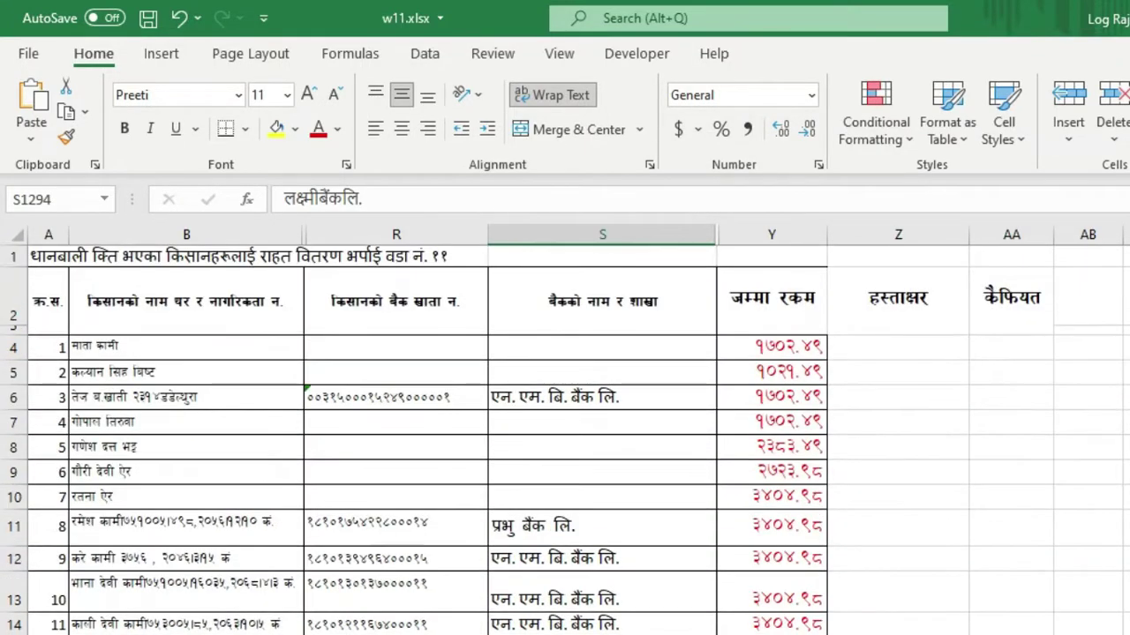
pyautogui.click(631, 397)
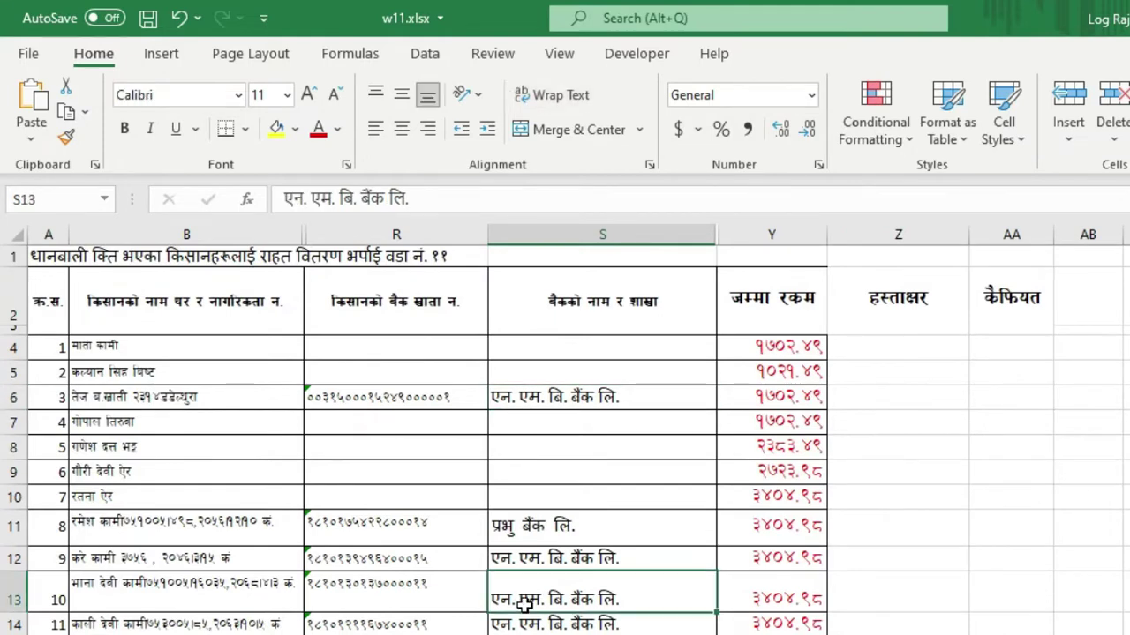
# Step: Turn on filtering for the table with the bank name header in column S selected
pyautogui.click(556, 350)
pyautogui.press('Up')
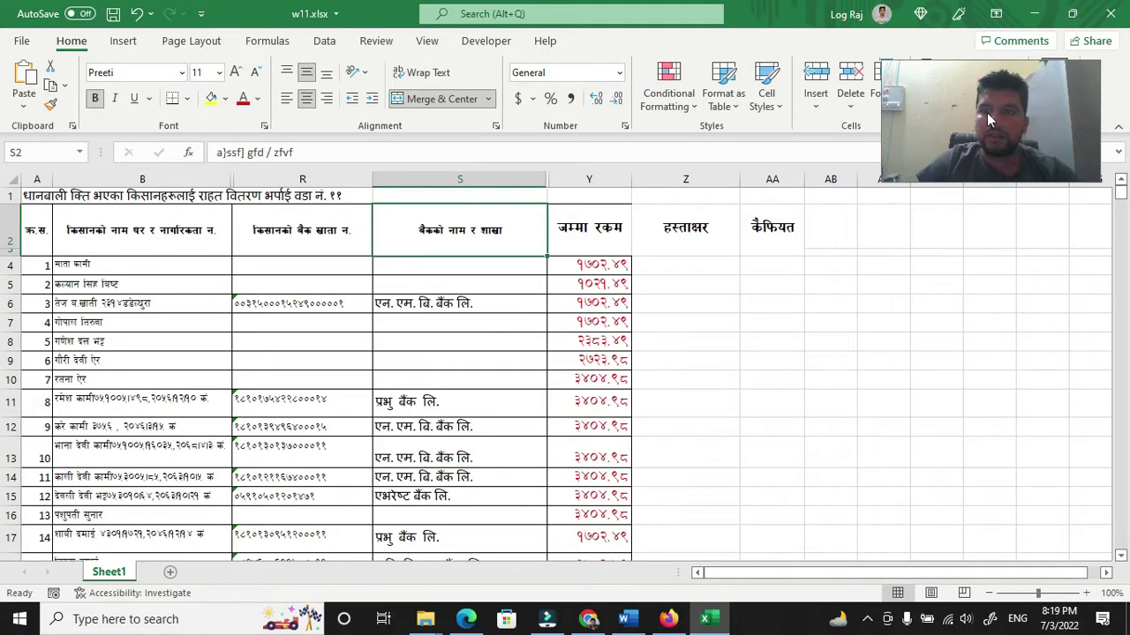
pyautogui.moveTo(988, 119); pyautogui.dragTo(685, 94)
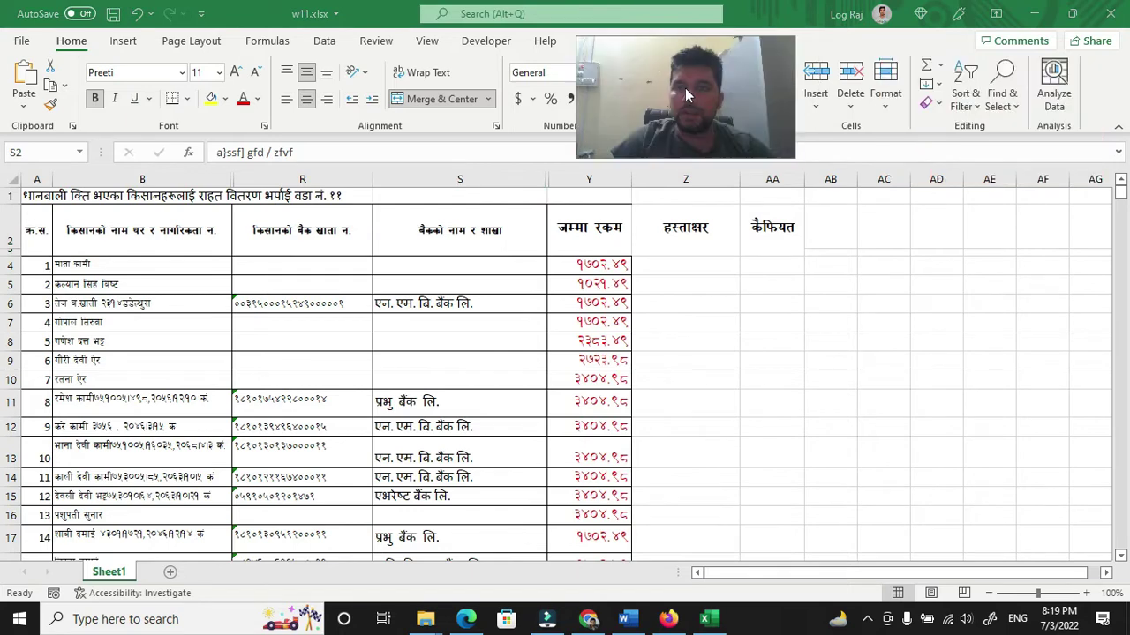
pyautogui.click(971, 109)
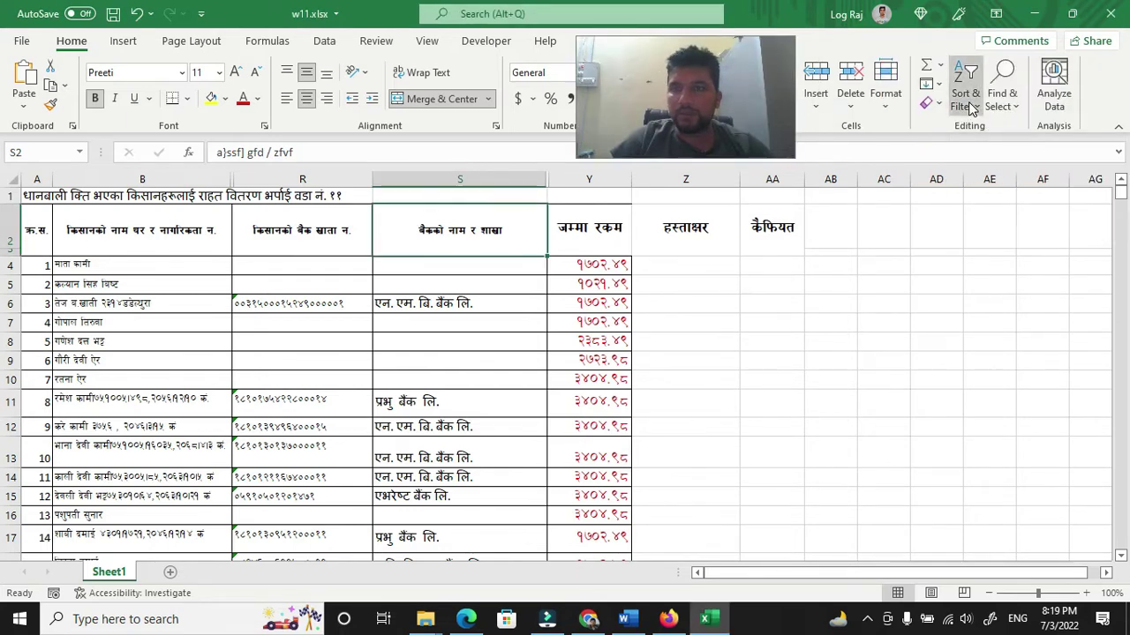
pyautogui.click(989, 200)
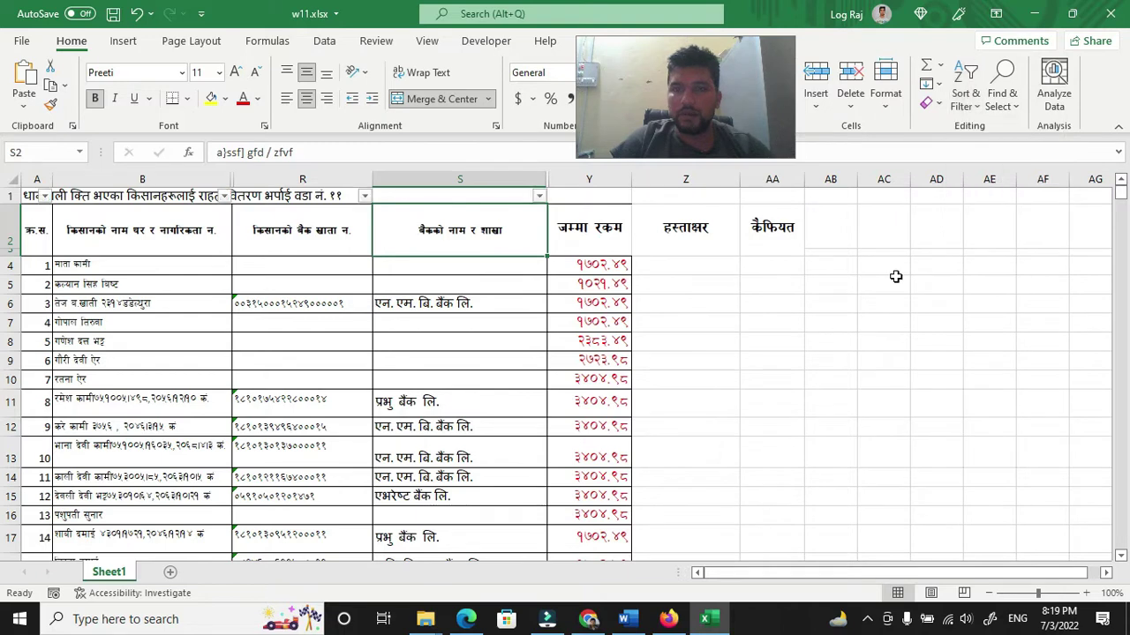
# Step: Filter column S to show only the entry in which an account number is joined to the bank name
pyautogui.click(539, 196)
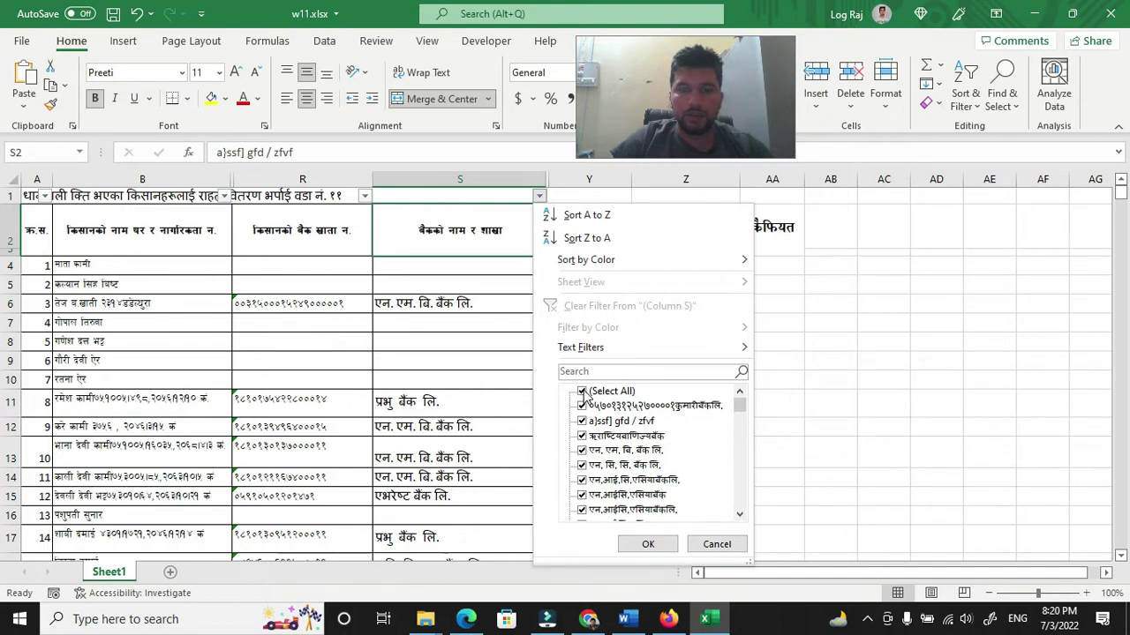
pyautogui.click(582, 391)
pyautogui.click(582, 406)
pyautogui.click(648, 545)
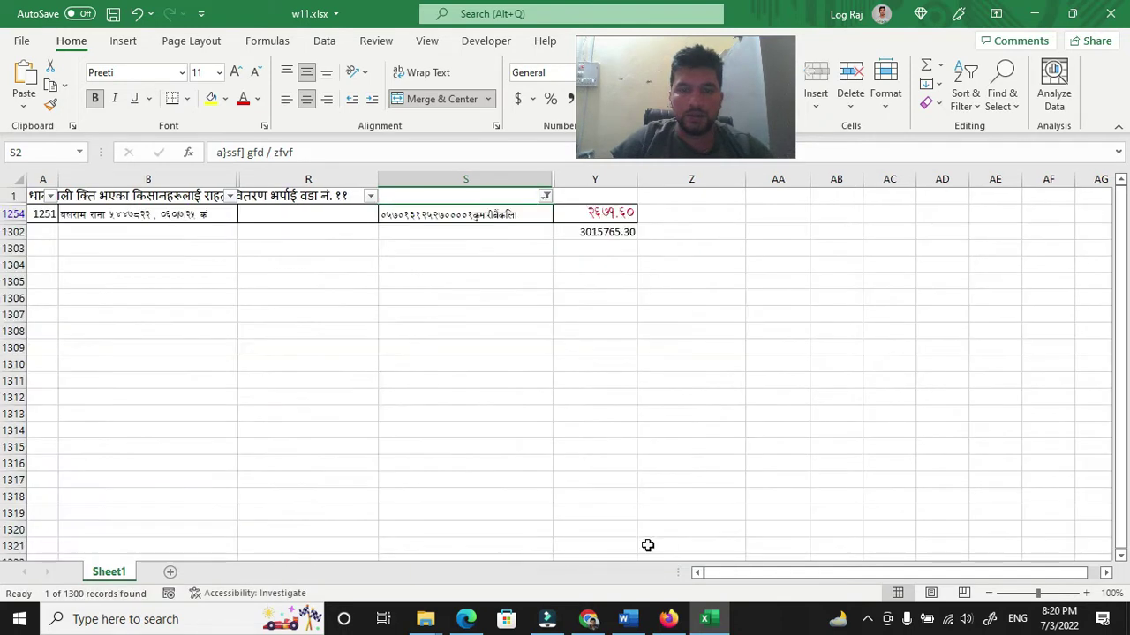
# Step: Move the account number out of bank name cell S1254 into the bank account cell R1254
pyautogui.click(462, 215)
pyautogui.doubleClick(476, 215)
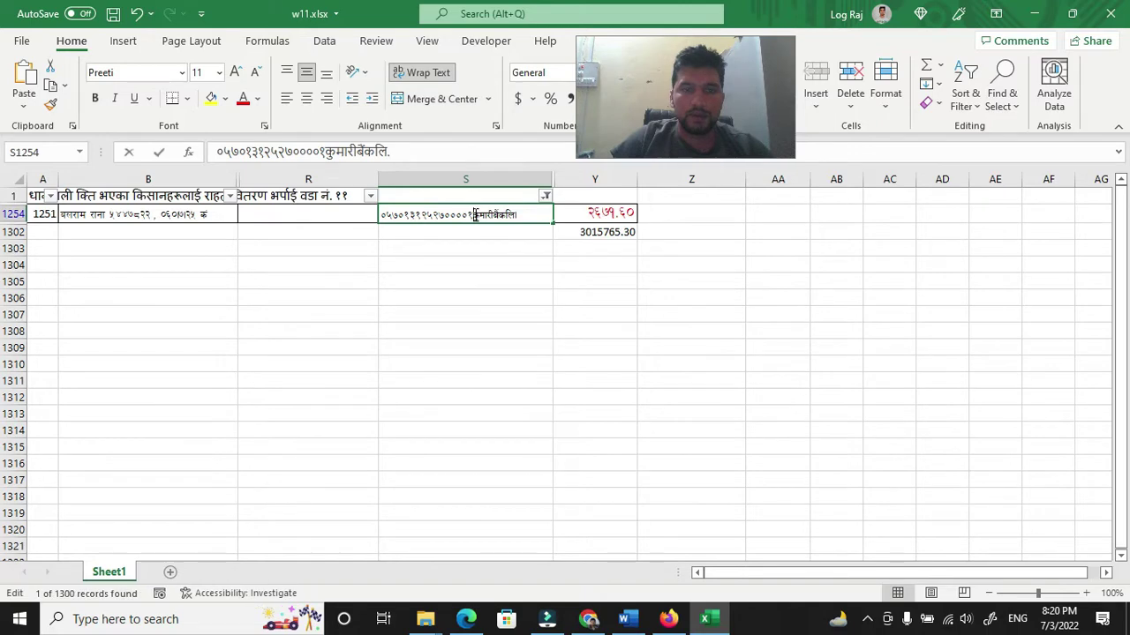
pyautogui.moveTo(476, 216); pyautogui.dragTo(378, 215)
pyautogui.hotkey('ctrl', 'x')
pyautogui.click(333, 214)
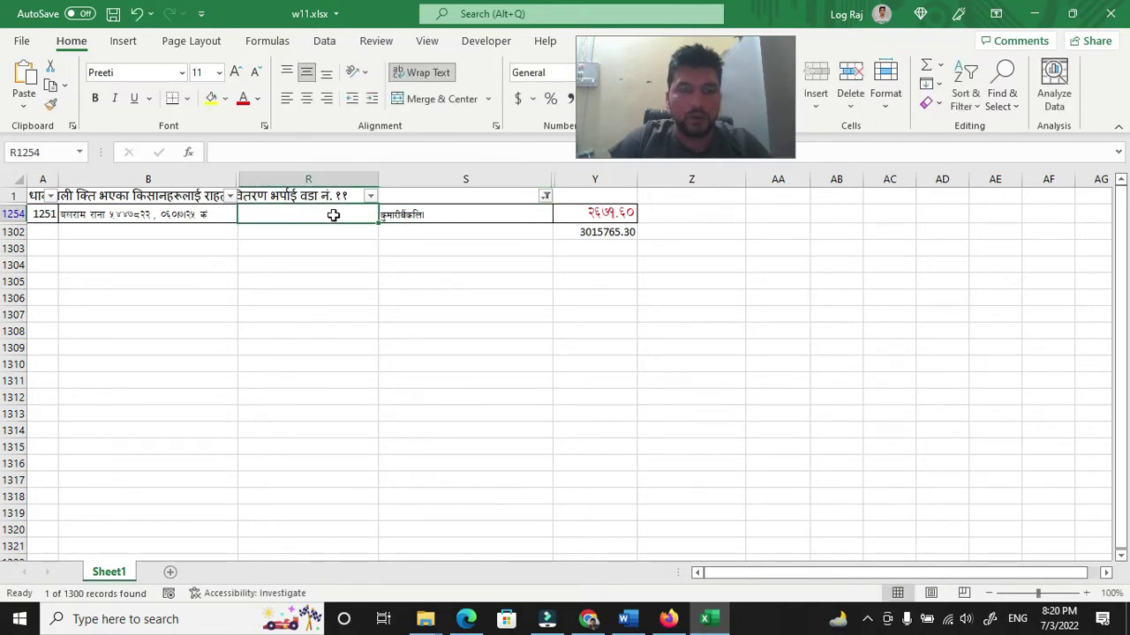
pyautogui.hotkey('ctrl', 'v')
pyautogui.click(450, 298)
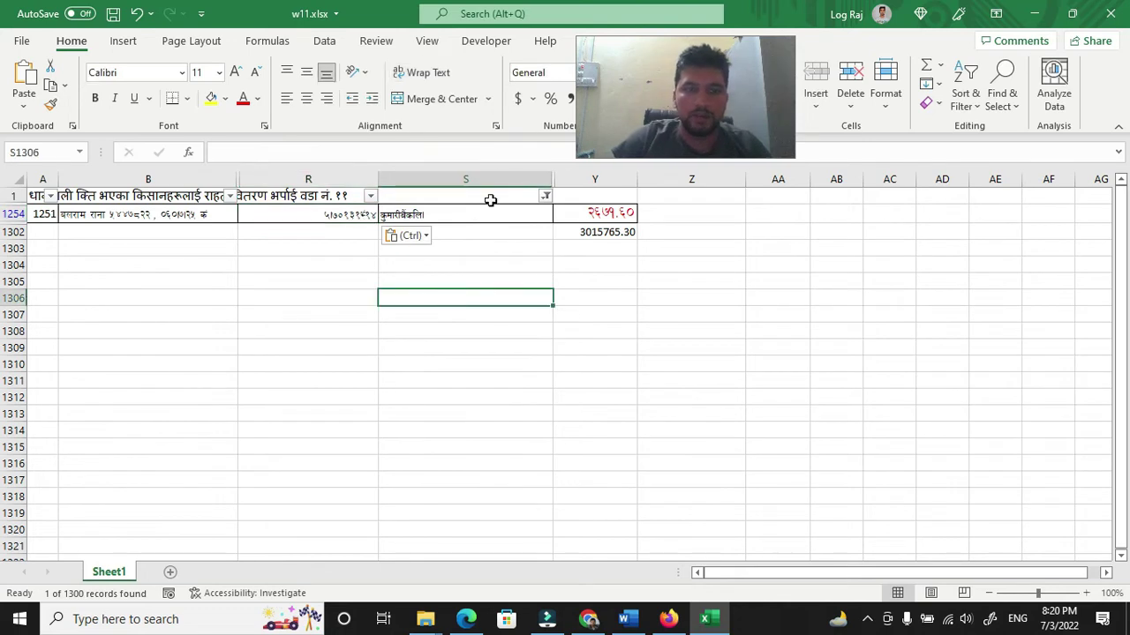
# Step: Store the account number in cell R1254 as text by adding an apostrophe in front of it
pyautogui.click(349, 214)
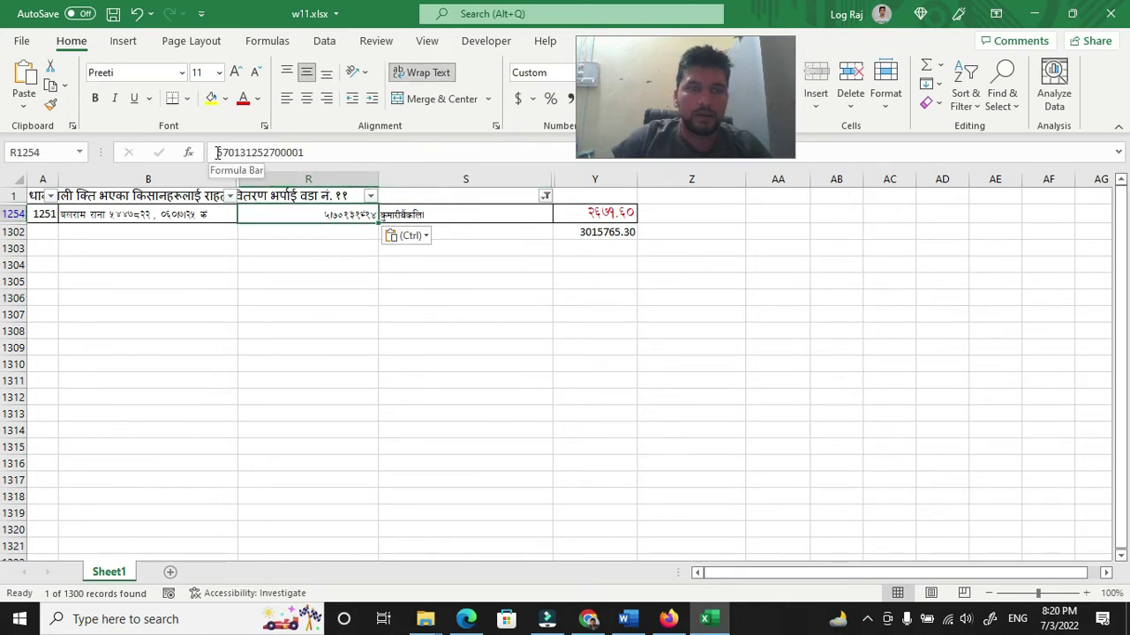
pyautogui.click(356, 262)
pyautogui.click(345, 214)
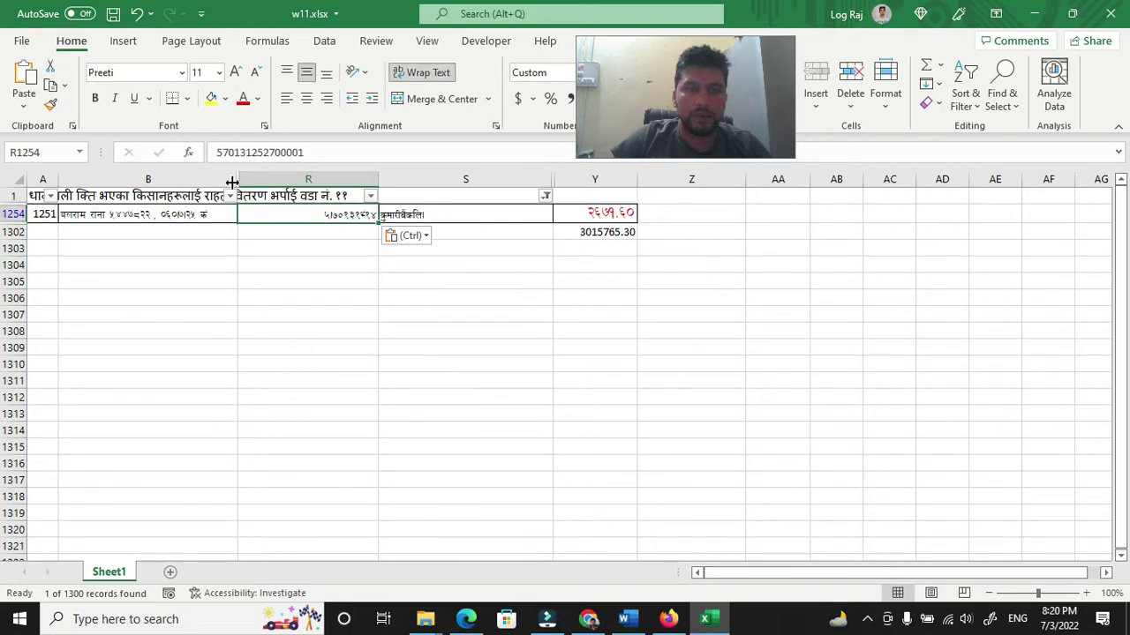
pyautogui.click(218, 154)
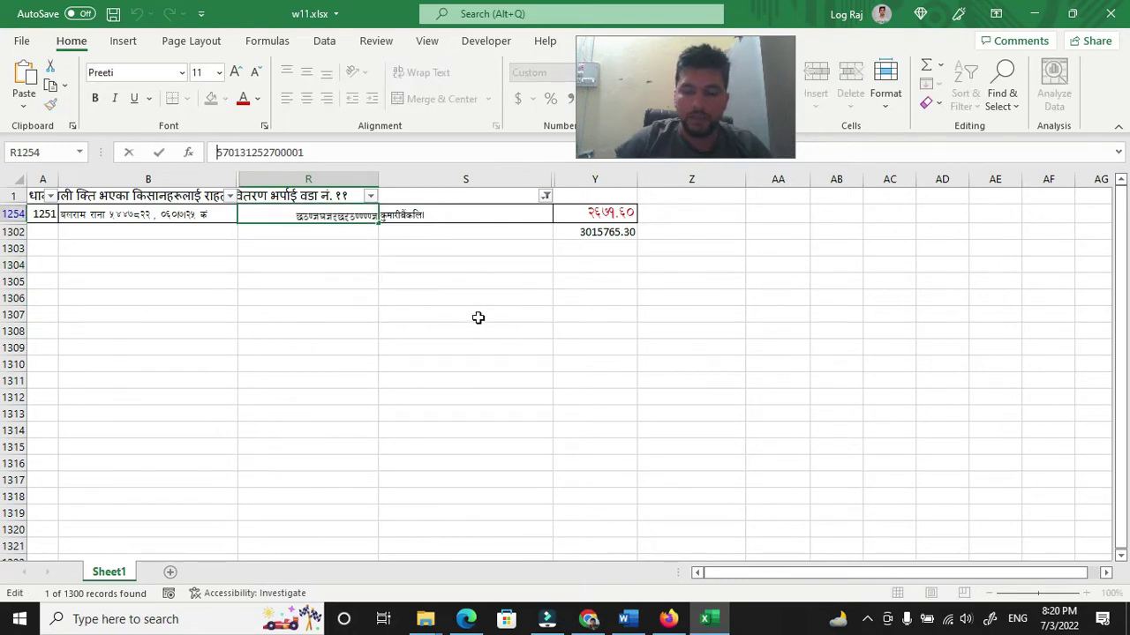
pyautogui.write("'")
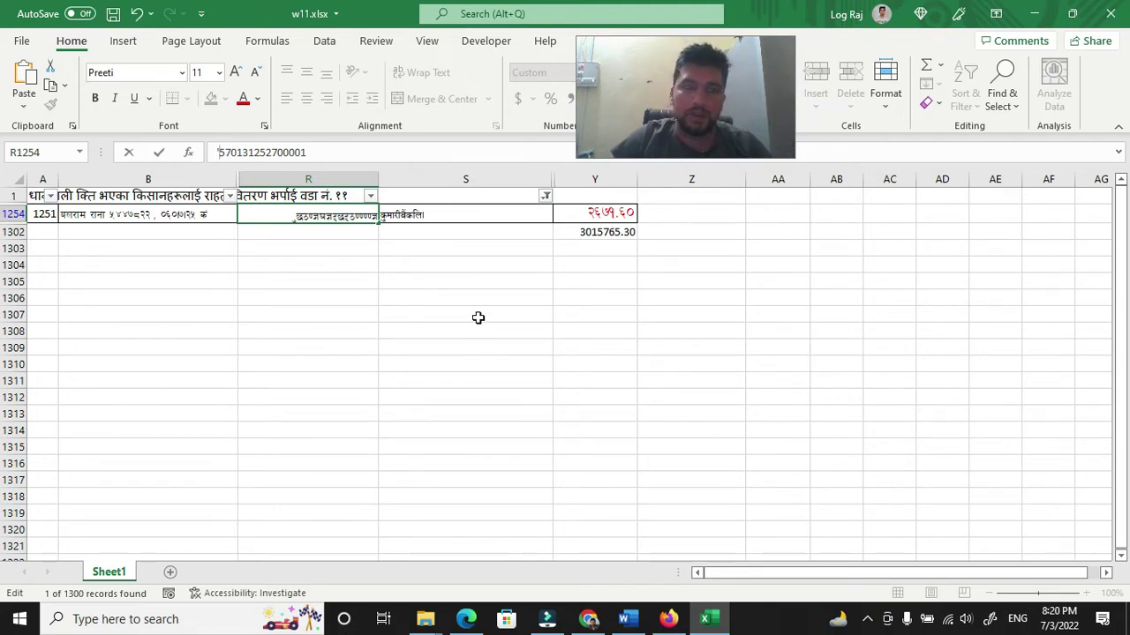
pyautogui.press('Return')
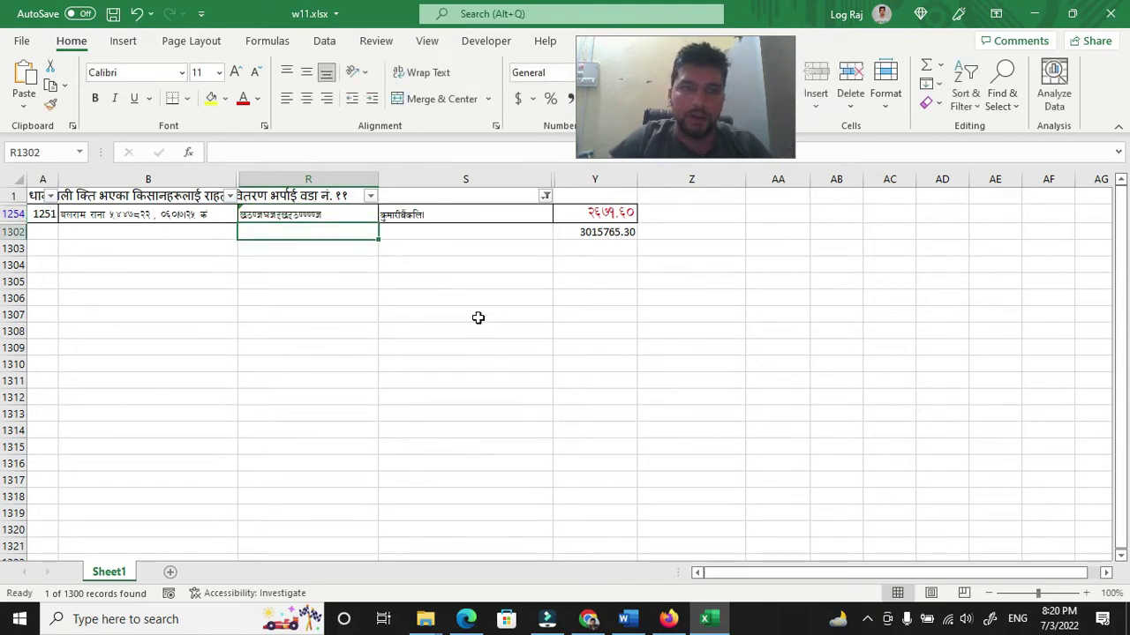
pyautogui.click(326, 210)
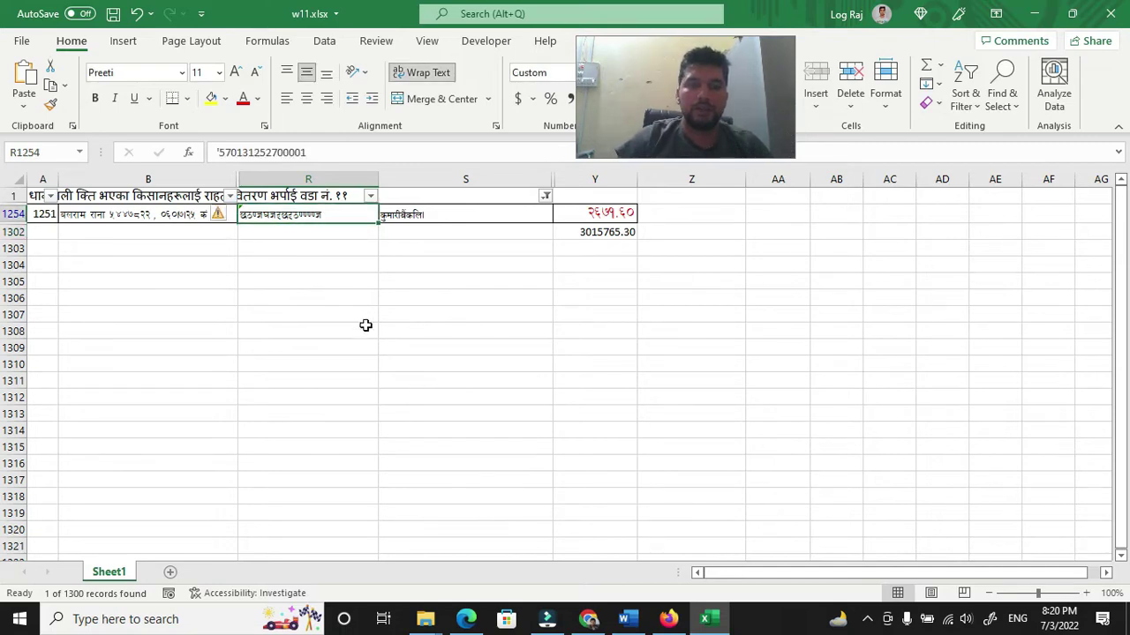
# Step: Reset the bank name filter in column S to include all entries
pyautogui.click(370, 196)
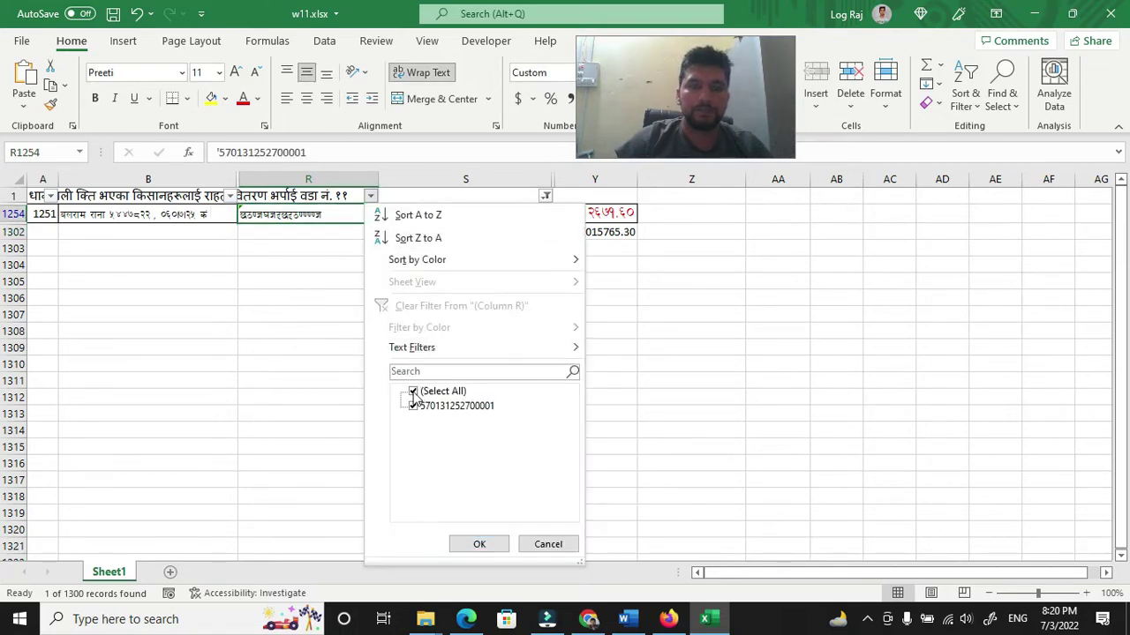
pyautogui.click(341, 305)
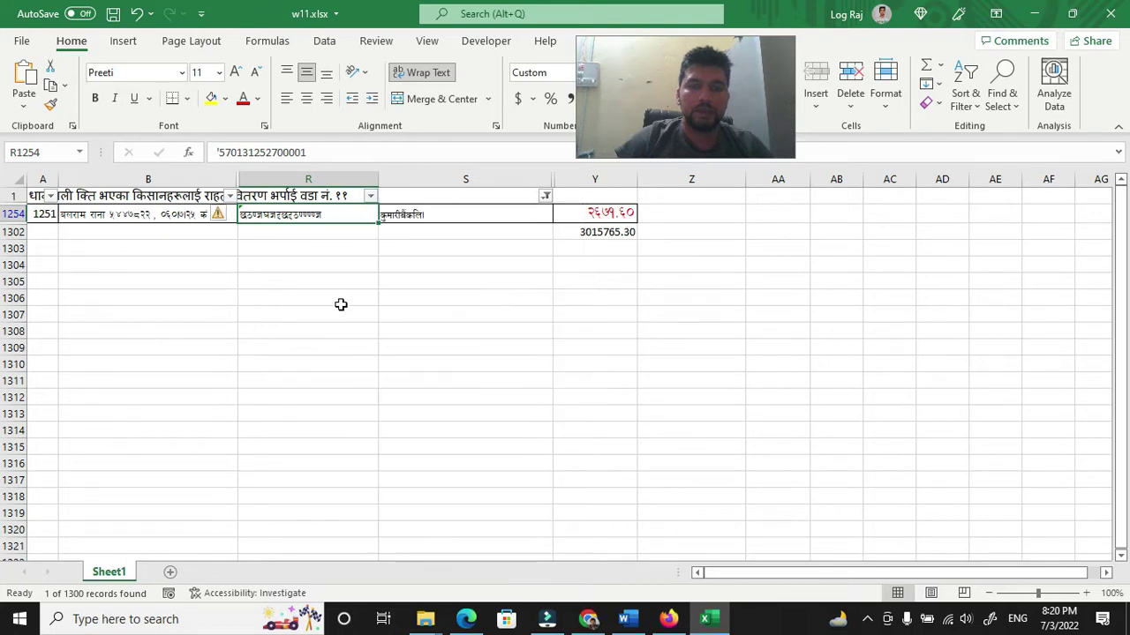
pyautogui.click(545, 196)
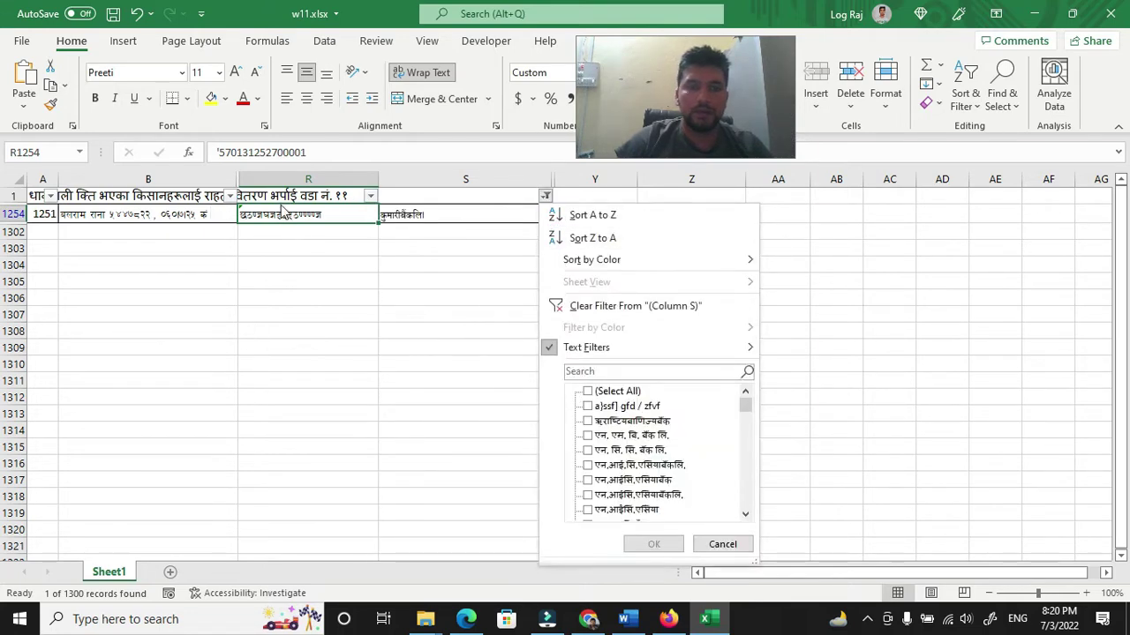
pyautogui.click(544, 196)
pyautogui.click(642, 235)
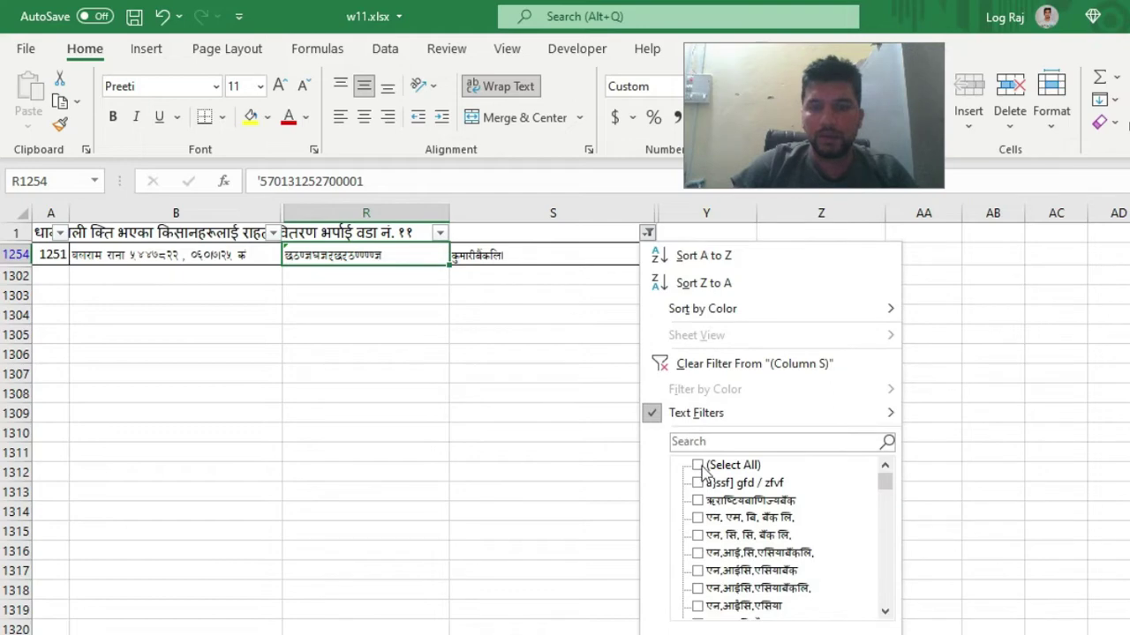
pyautogui.click(698, 466)
pyautogui.press('Return')
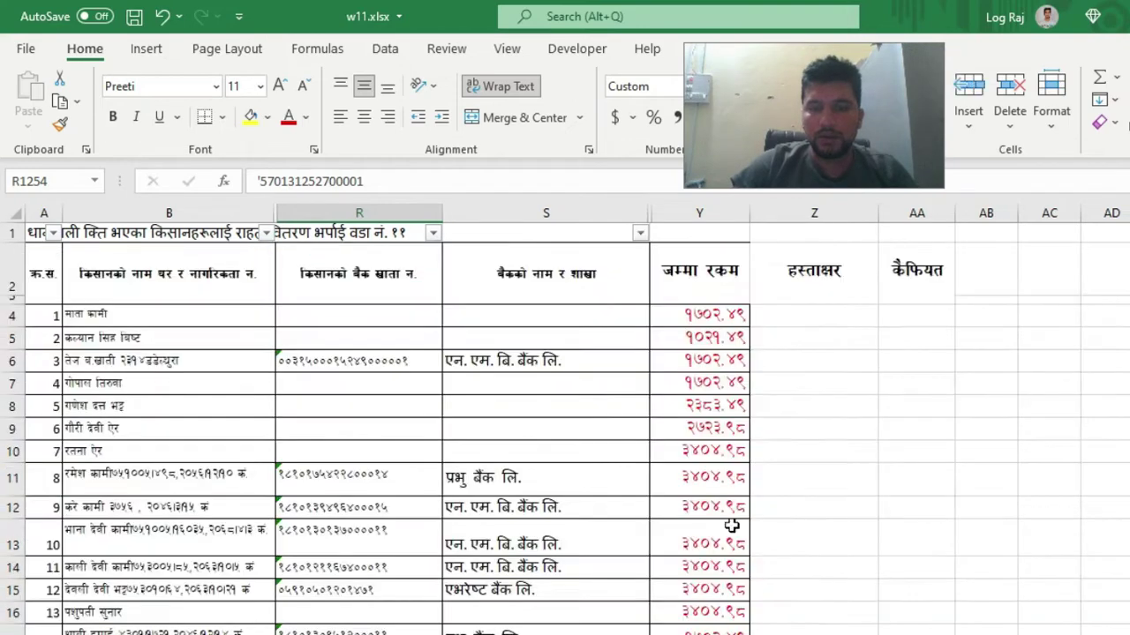
# Step: Filter column S to only the Rastriya Banijya Bank spellings: ऋराष्टियबाणिज्यबैंक, राष्टियबाणिज्यबैंकलि. and राष्ट्रीय बाणिज्य बैंक लि
pyautogui.click(639, 237)
pyautogui.click(640, 235)
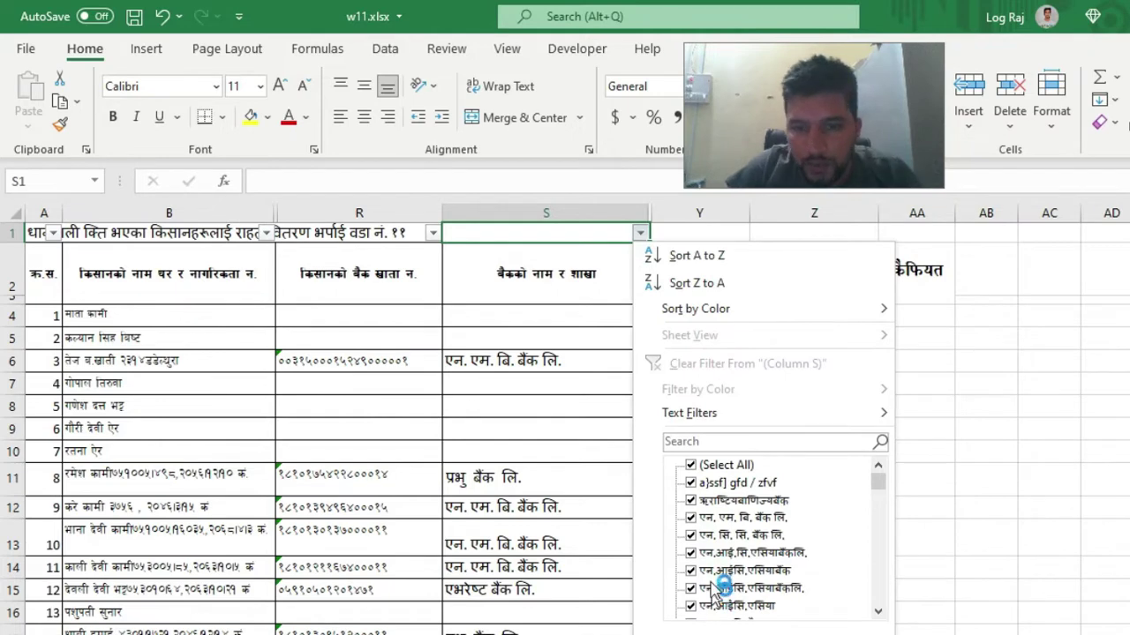
pyautogui.click(691, 465)
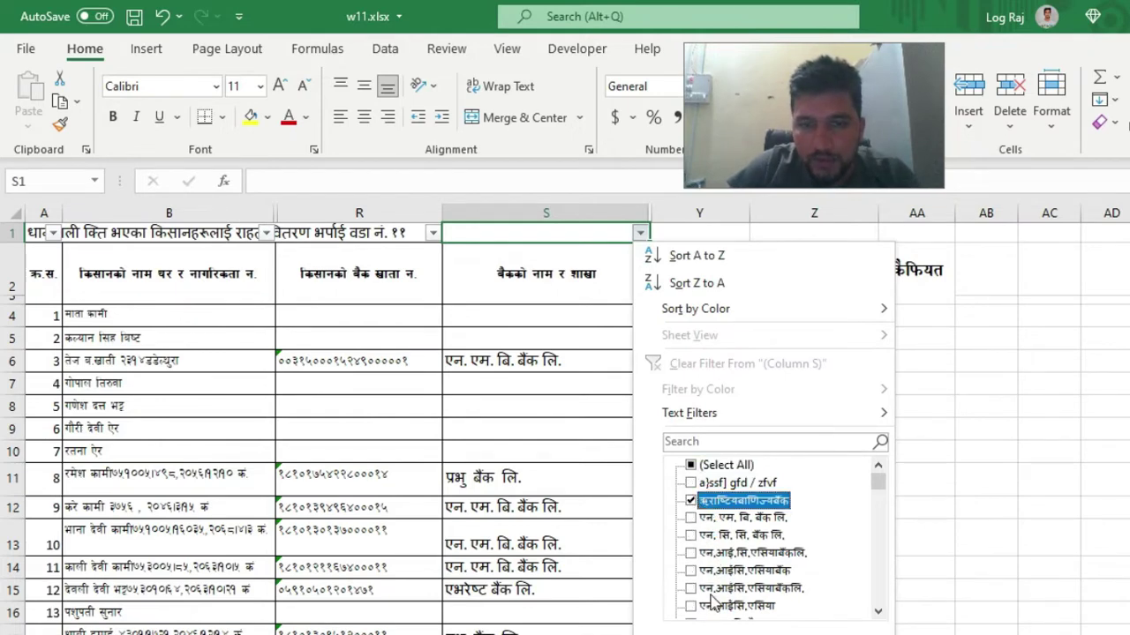
pyautogui.scroll(-5, 706, 574)
pyautogui.scroll(-6, 711, 600)
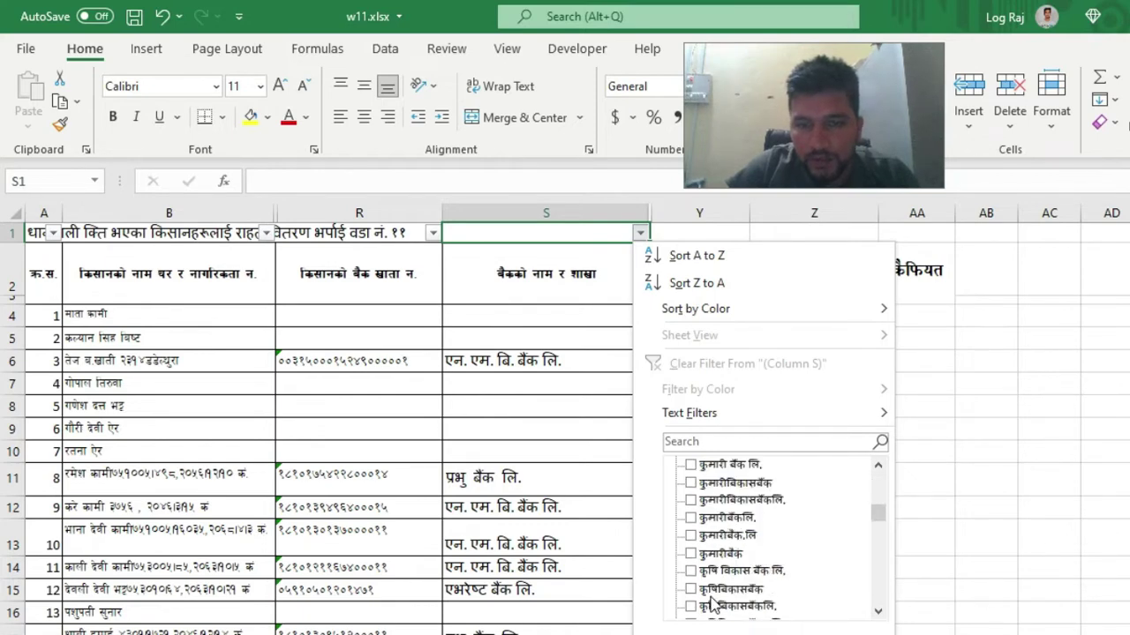
pyautogui.scroll(-2, 712, 603)
pyautogui.scroll(-2, 712, 603)
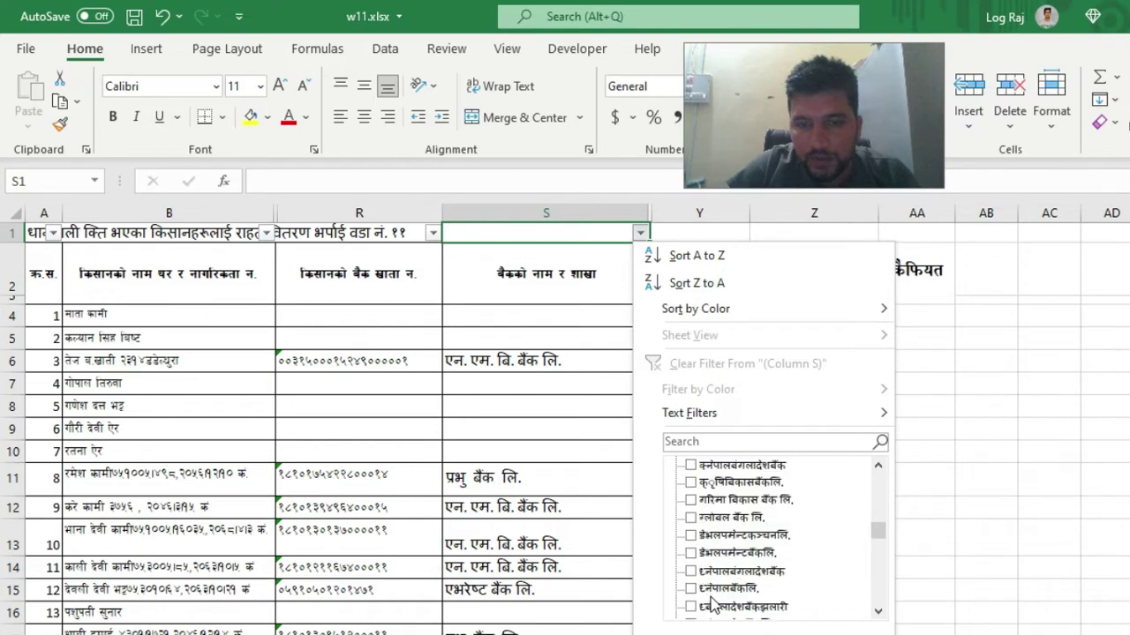
pyautogui.scroll(-1, 711, 603)
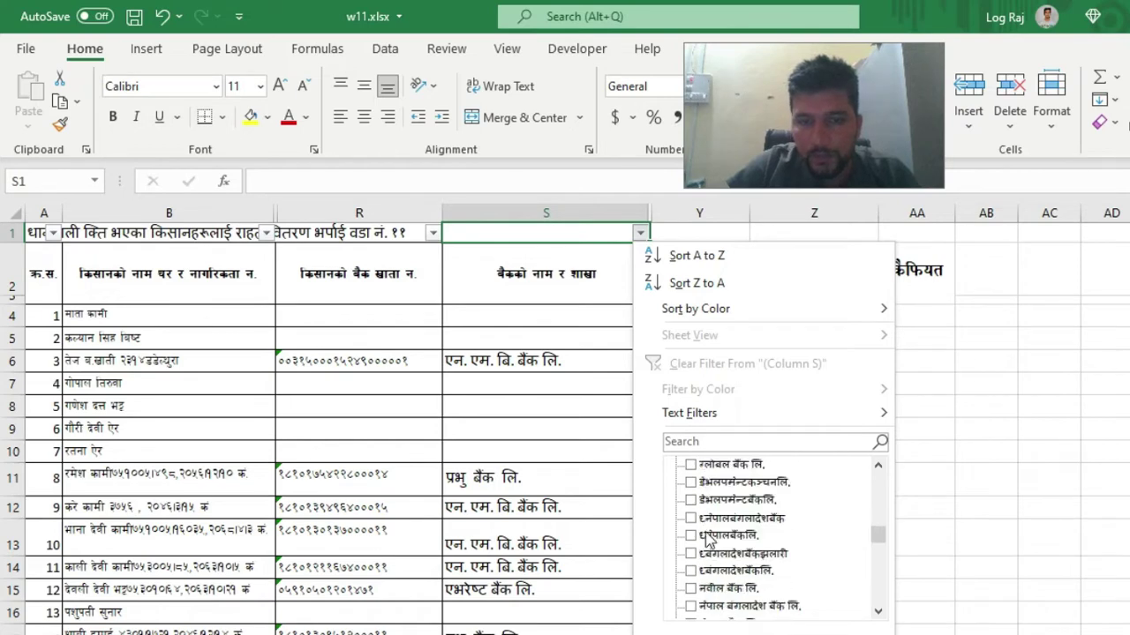
pyautogui.scroll(-2, 735, 591)
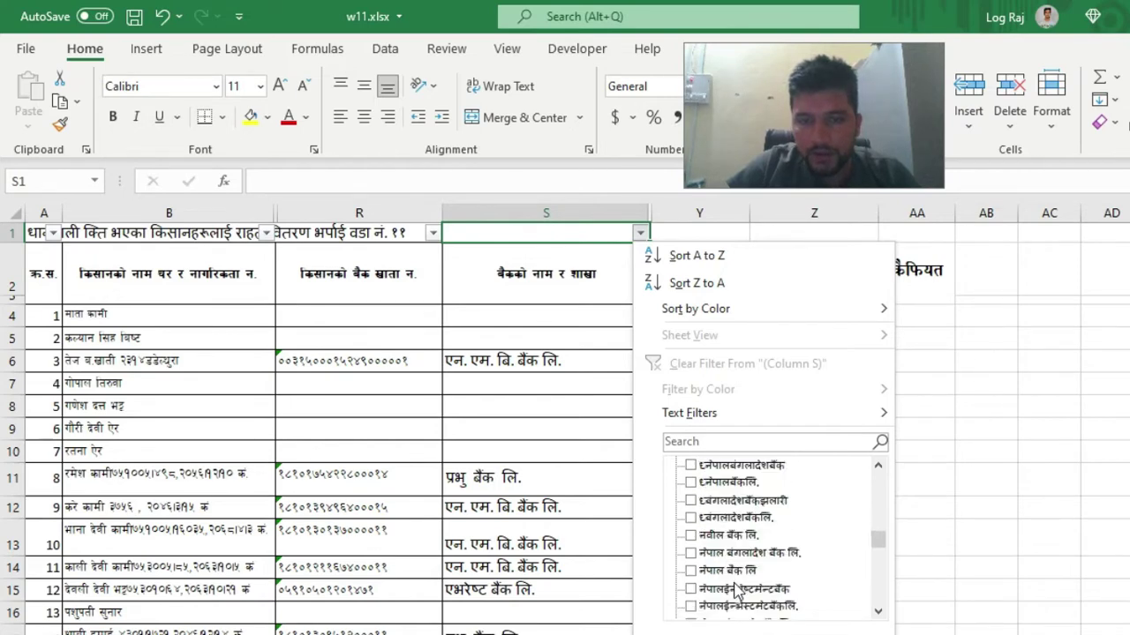
pyautogui.scroll(-1, 737, 591)
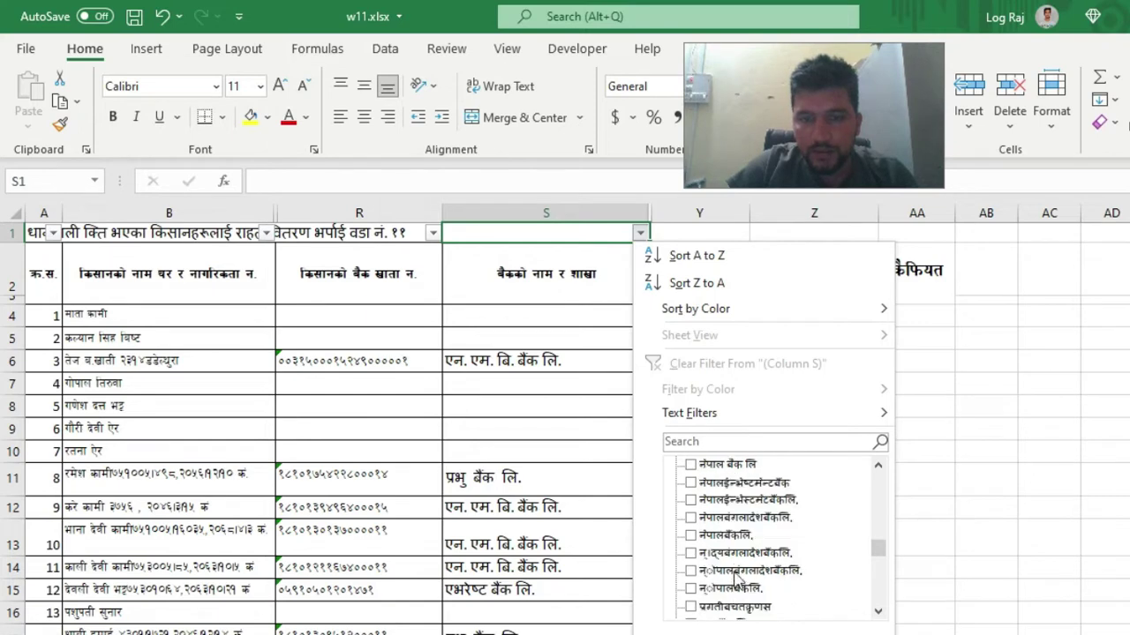
pyautogui.scroll(-1, 739, 595)
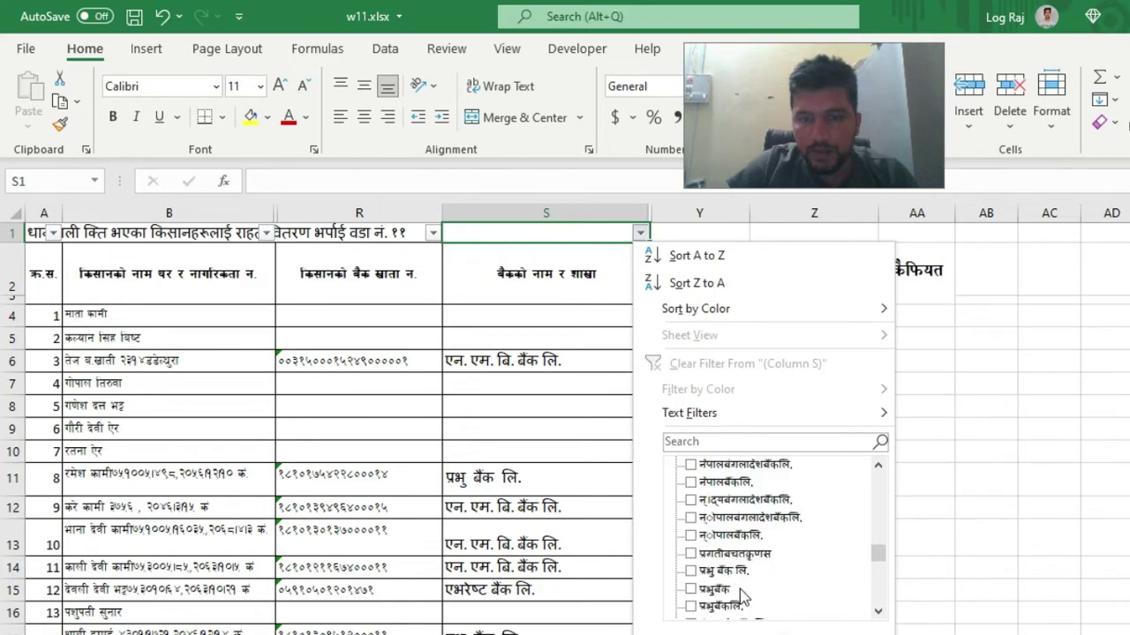
pyautogui.scroll(-3, 740, 596)
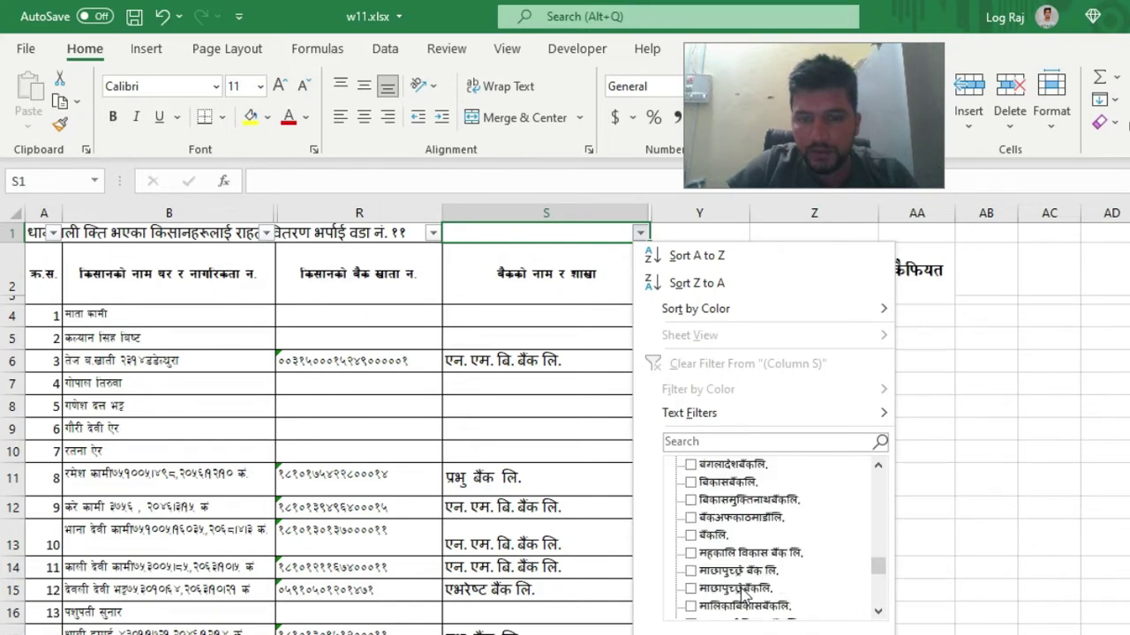
pyautogui.scroll(-4, 741, 596)
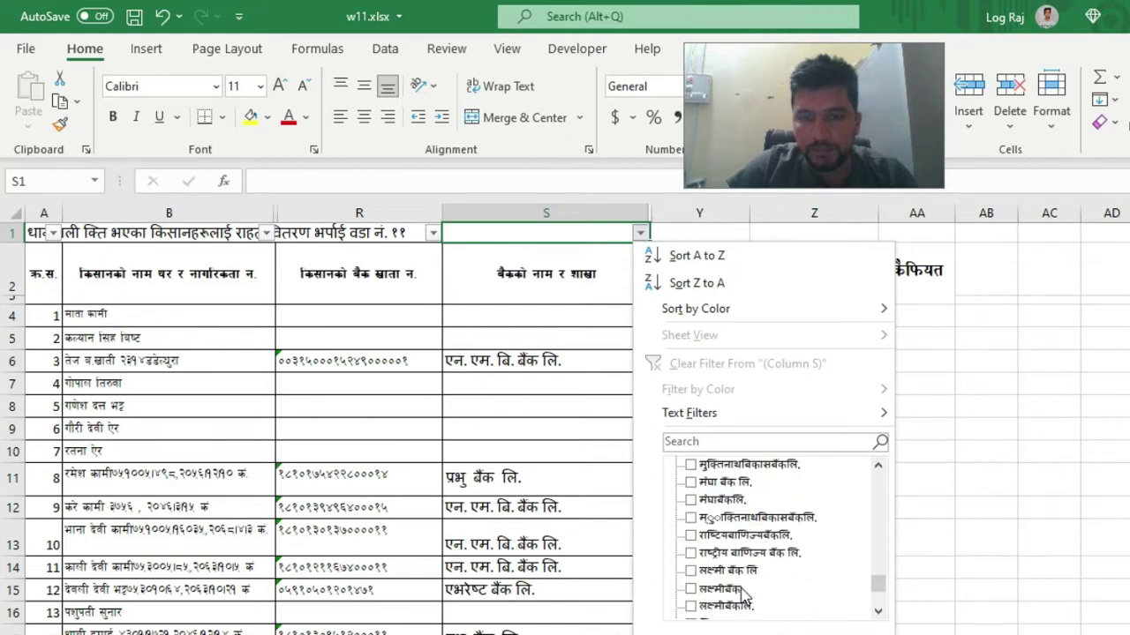
pyautogui.click(690, 535)
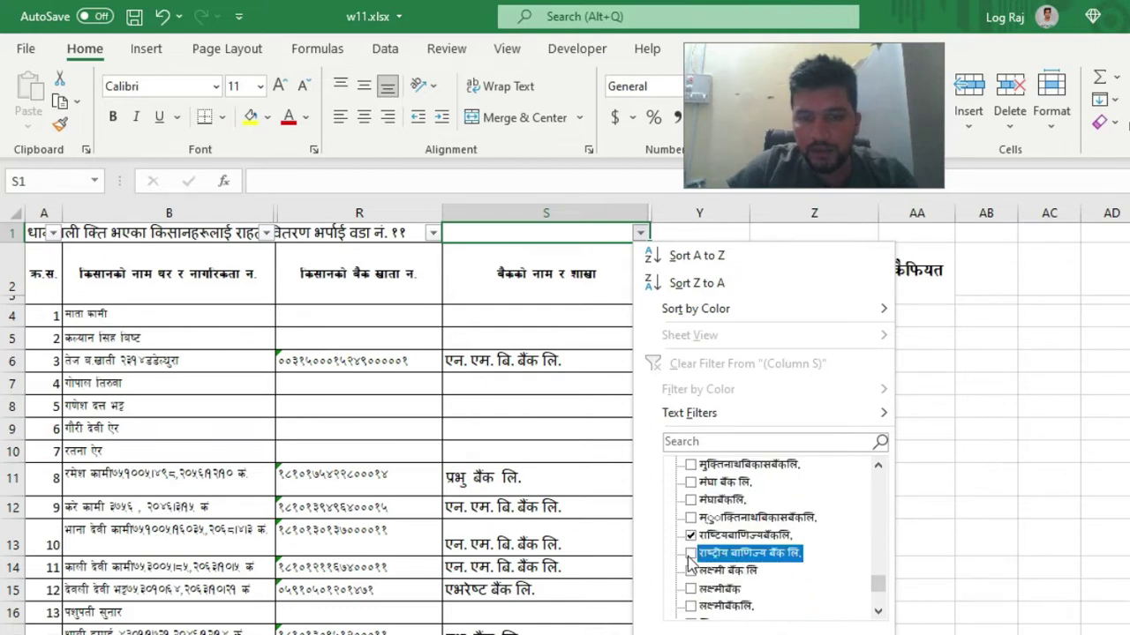
pyautogui.click(691, 553)
pyautogui.scroll(-2, 706, 591)
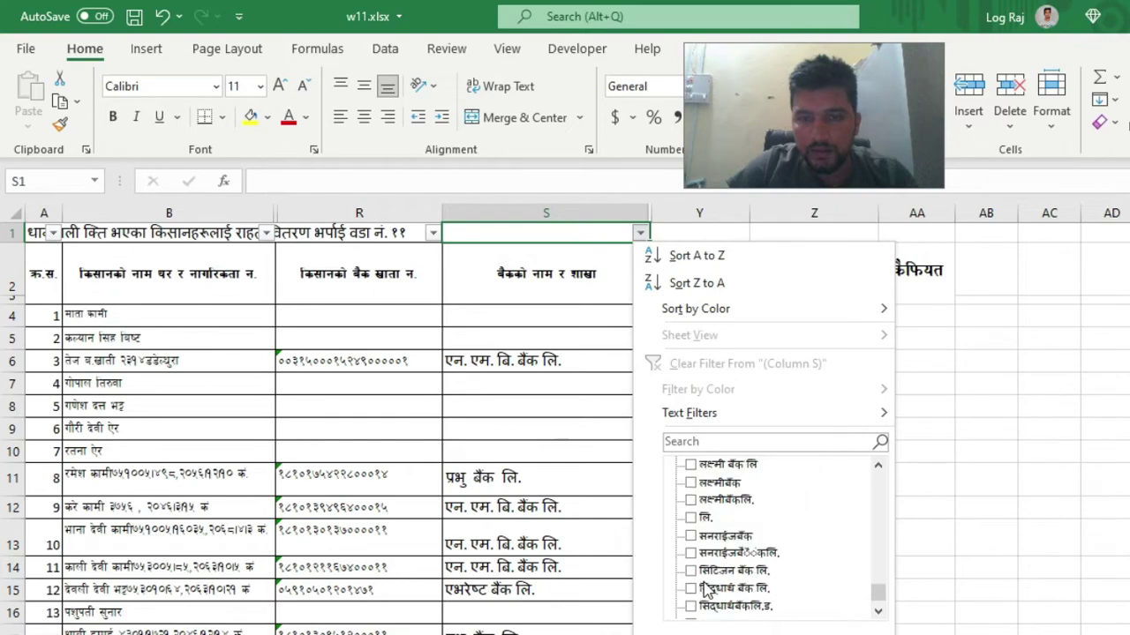
pyautogui.scroll(-1, 706, 591)
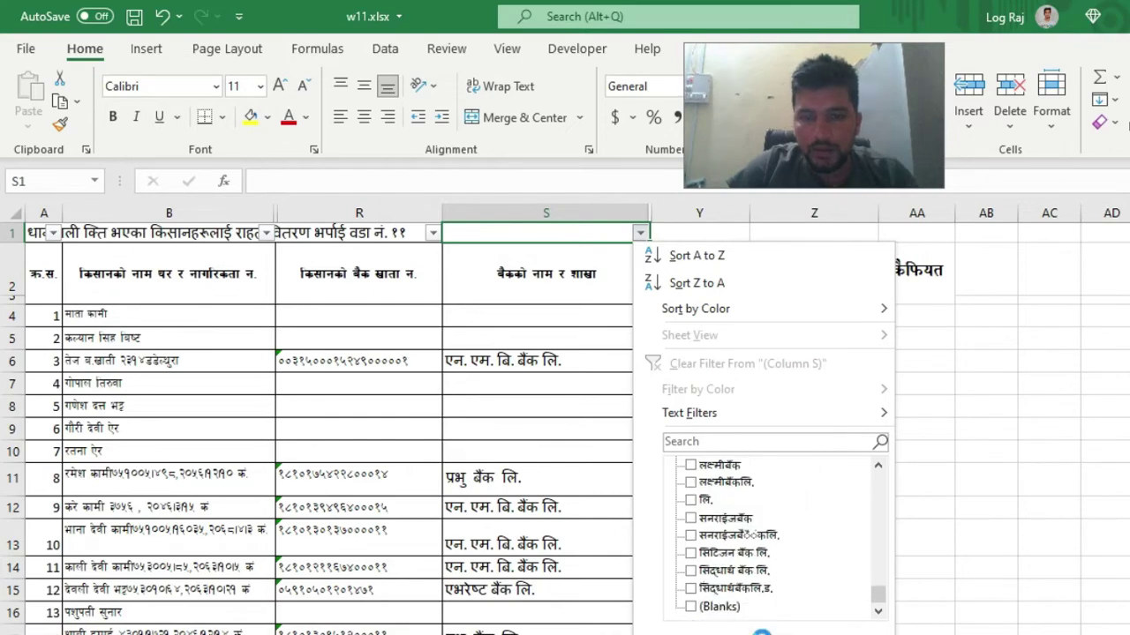
pyautogui.press('Return')
# Step: Copy the bank name राष्ट्रीय बाणिज्य बैंक लि. from S808 over the differently spelled entries in S1088, S1181, S1183 and S1277
pyautogui.scroll(-1, 594, 510)
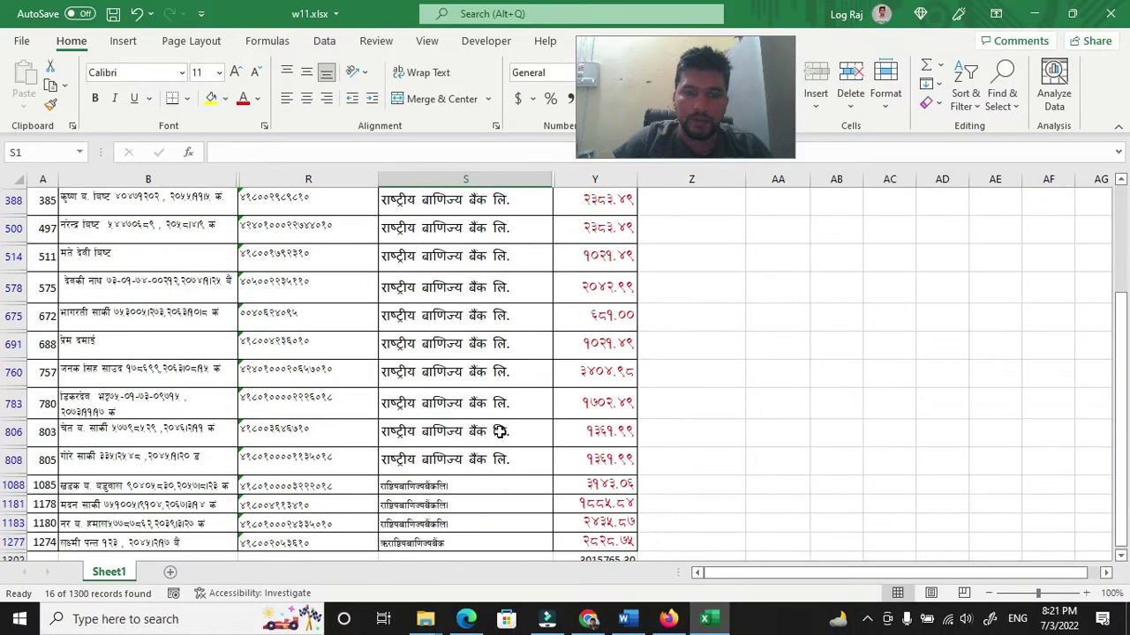
pyautogui.click(452, 453)
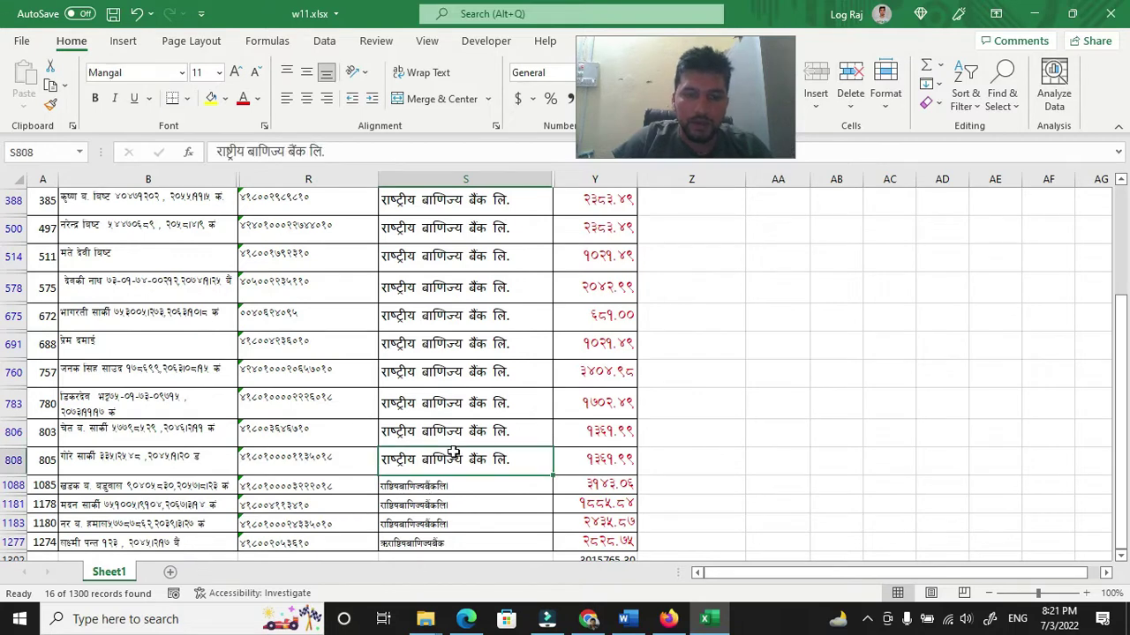
pyautogui.hotkey('ctrl', 'c')
pyautogui.moveTo(452, 485); pyautogui.dragTo(460, 534)
pyautogui.hotkey('ctrl', 'v')
pyautogui.scroll(1, 459, 539)
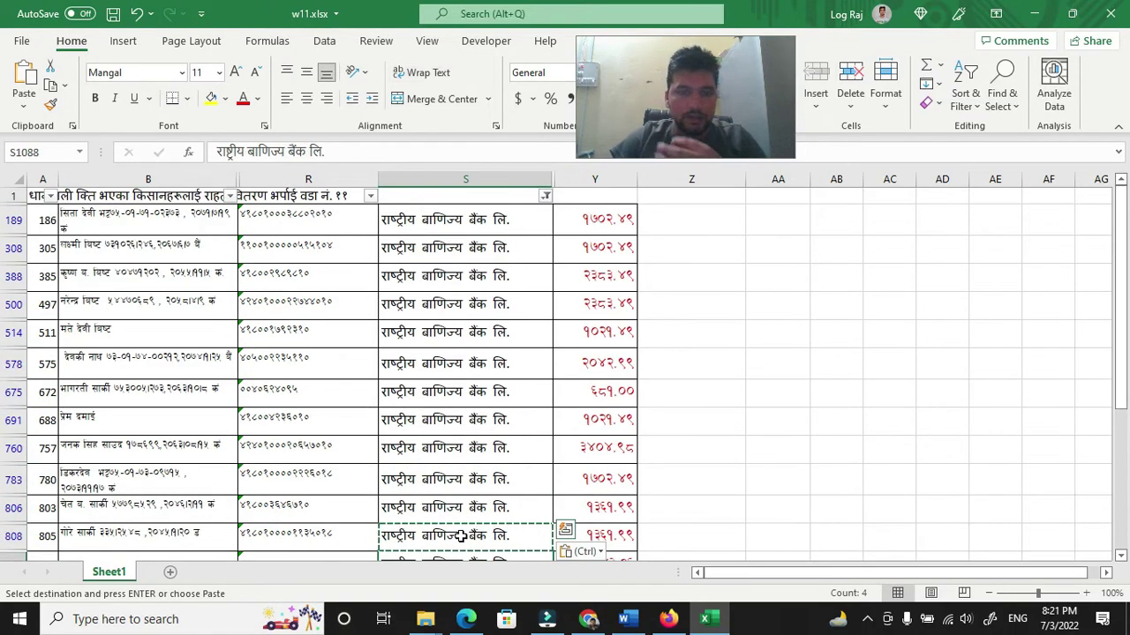
# Step: Remove the Rastriya Banijya Bank restriction from column S so that all farmer records are listed
pyautogui.click(540, 196)
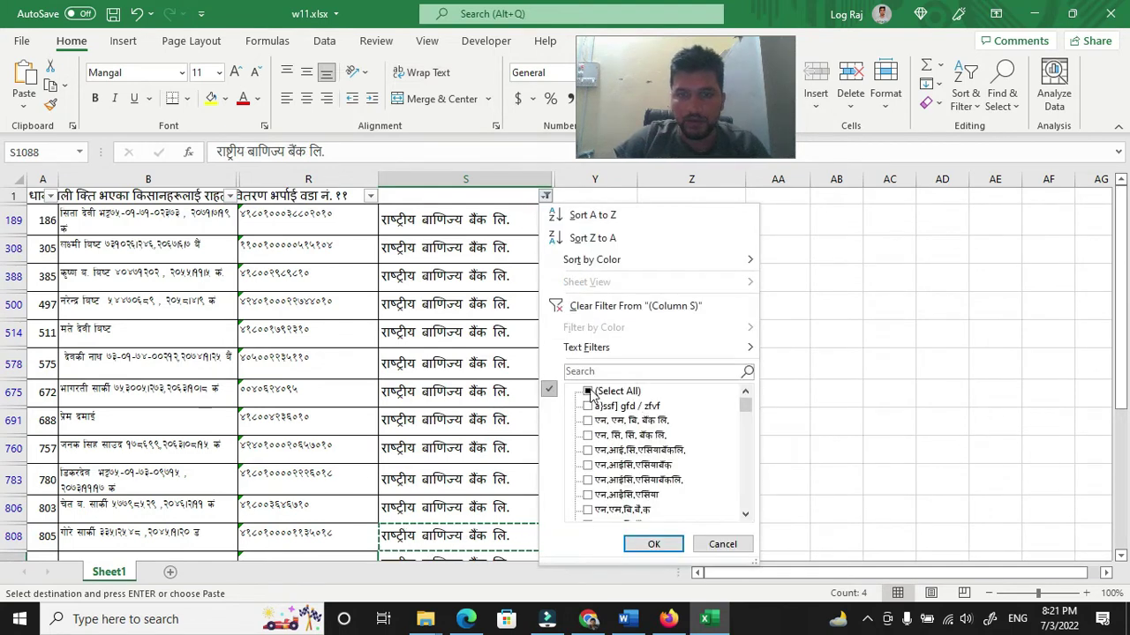
pyautogui.click(589, 392)
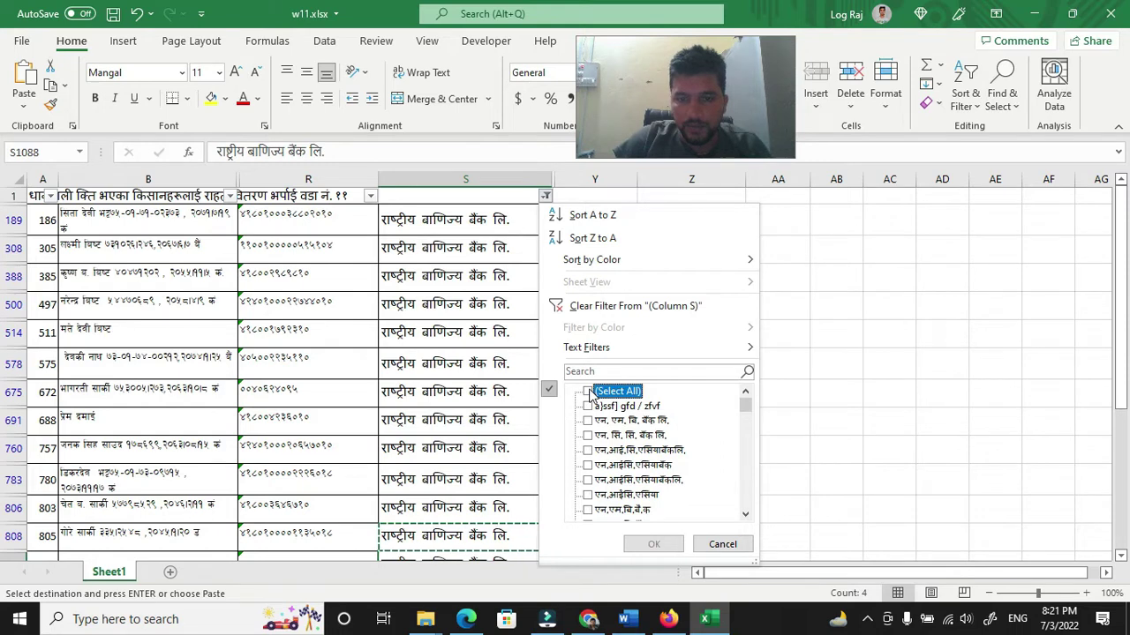
pyautogui.click(589, 392)
pyautogui.click(652, 544)
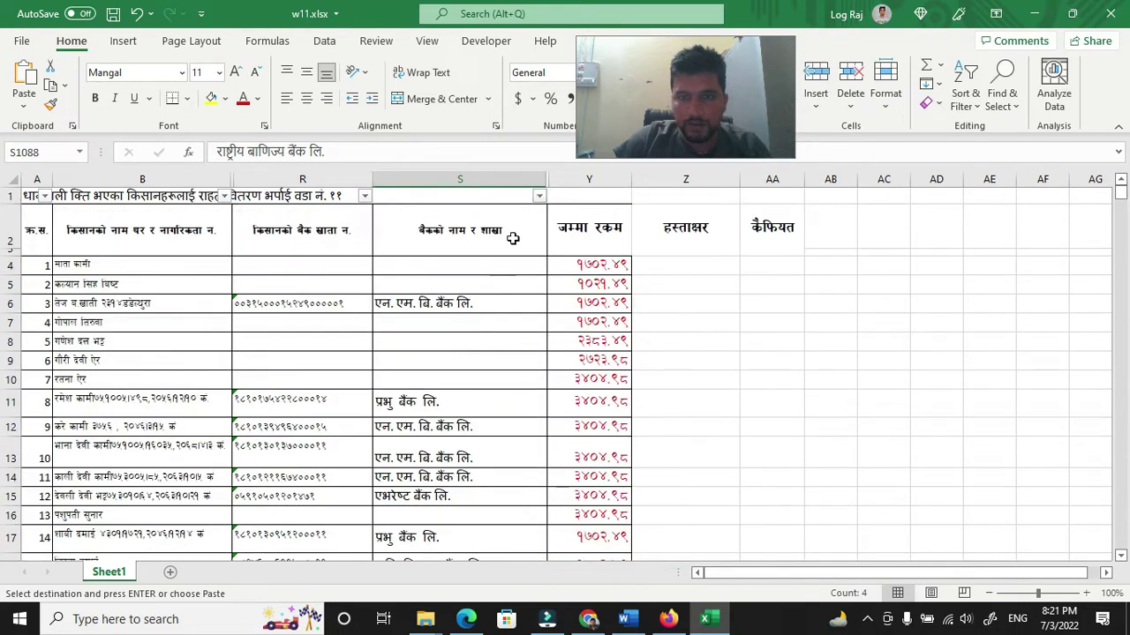
# Step: Filter column S to only the NIC Asia spellings: एन,आई,सि,एसियाबैंकलि, एन,आईसि,एसियाबैंक, एन,आईसि,एसियाबैंकलि, एन,आईसि,एसिया and एनआइसी एसिया बैंक लि
pyautogui.click(539, 196)
pyautogui.click(585, 395)
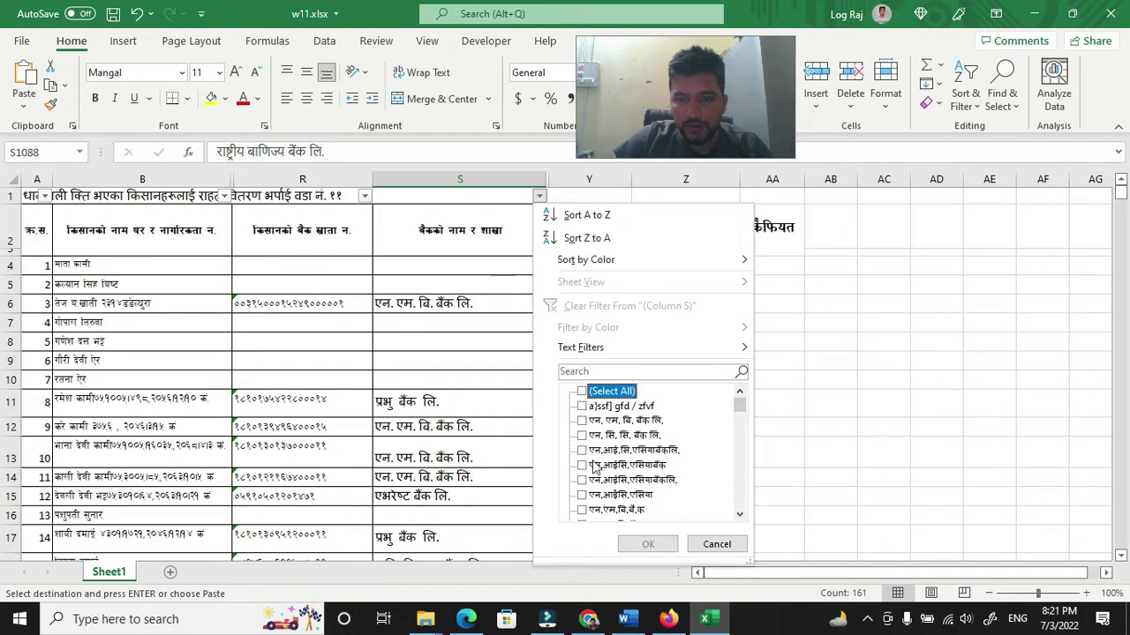
pyautogui.click(582, 451)
pyautogui.click(583, 466)
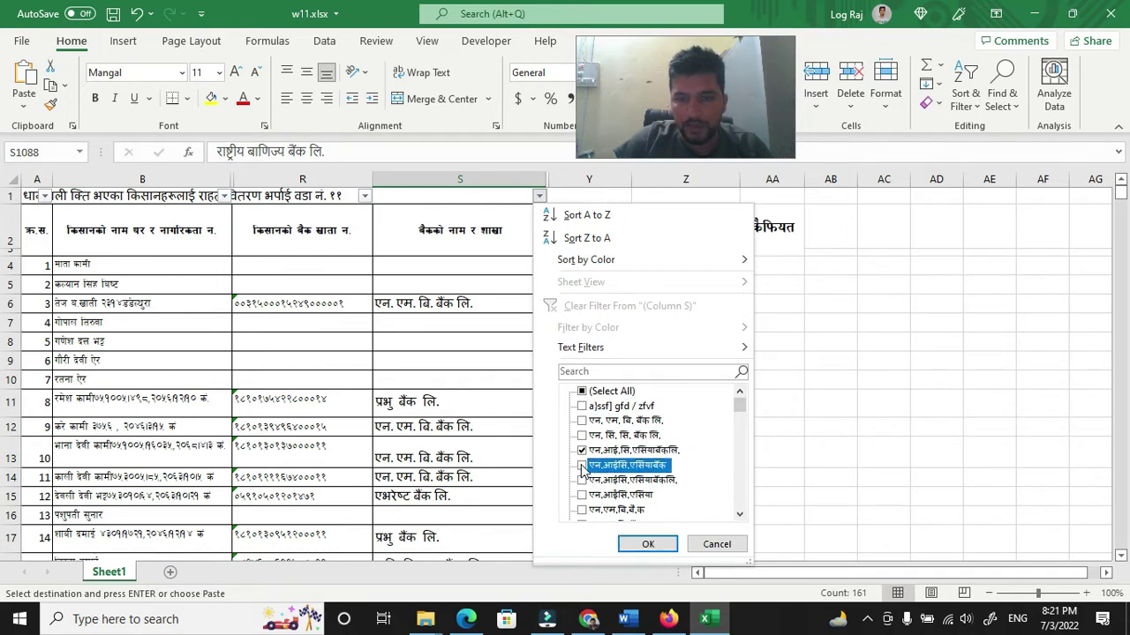
pyautogui.click(584, 482)
pyautogui.click(582, 495)
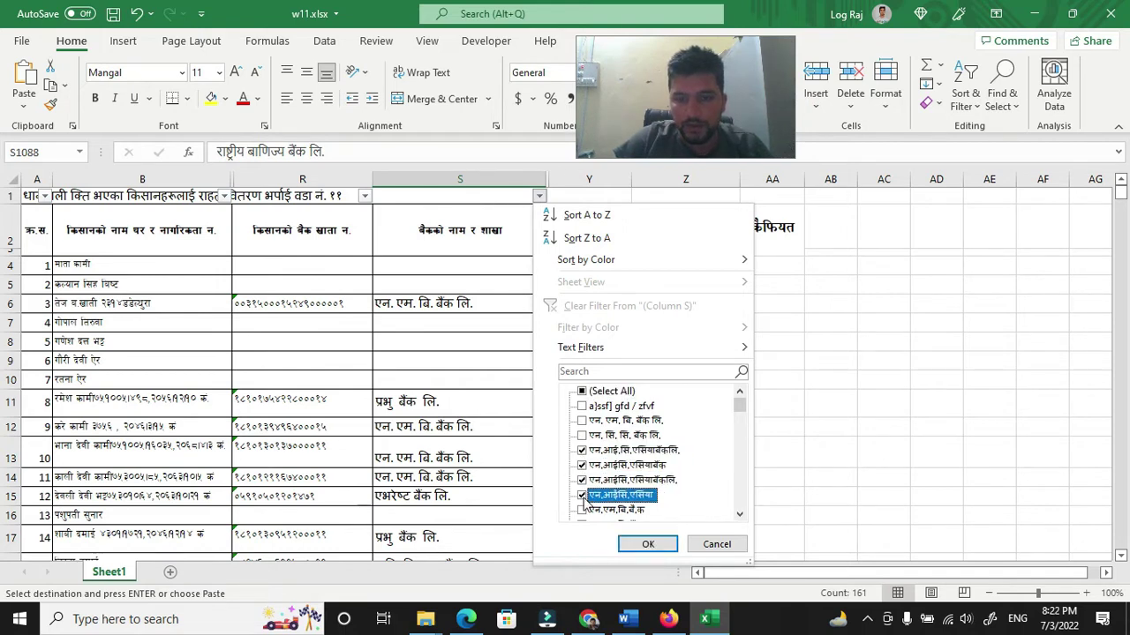
pyautogui.scroll(-1, 583, 499)
pyautogui.scroll(-1, 583, 499)
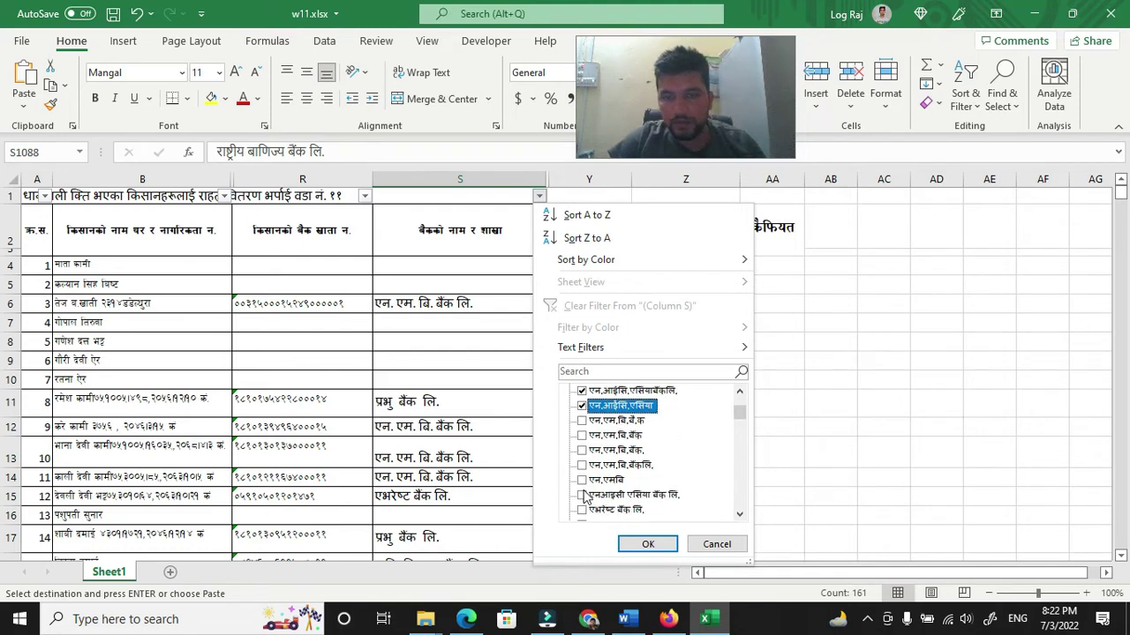
pyautogui.click(587, 496)
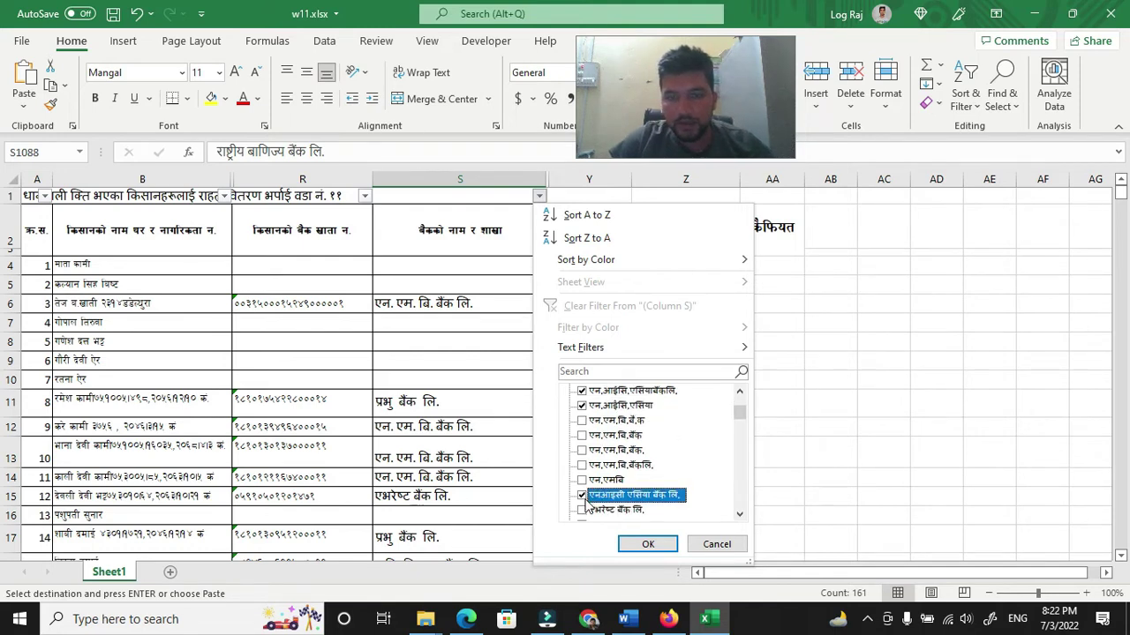
pyautogui.scroll(-1, 585, 501)
pyautogui.scroll(-3, 585, 503)
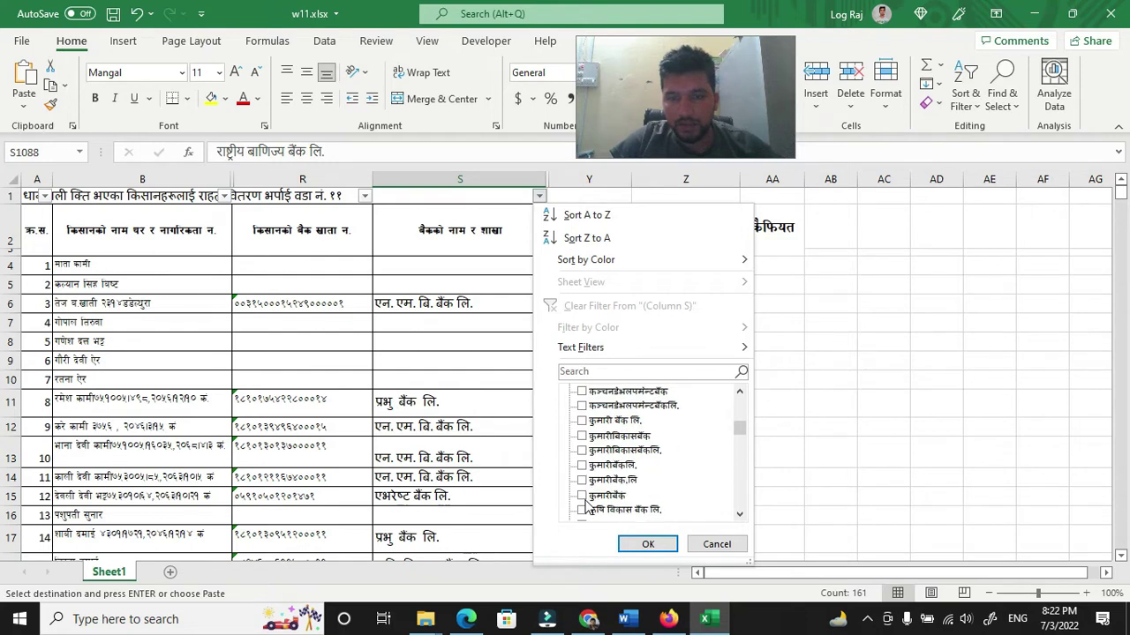
pyautogui.scroll(-1, 585, 504)
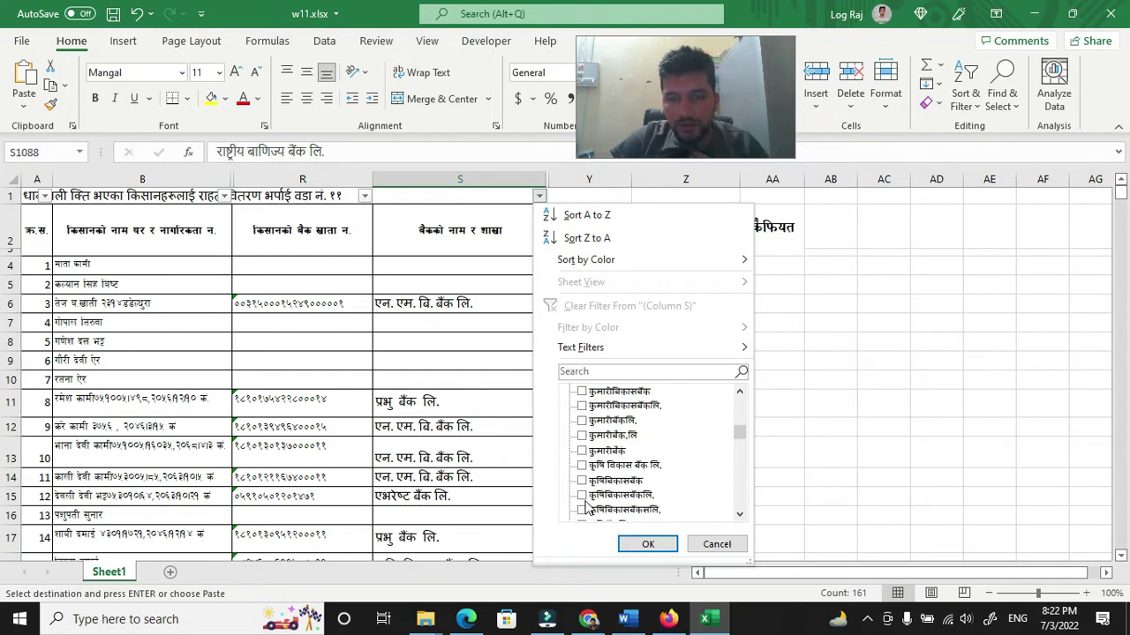
pyautogui.scroll(-3, 586, 505)
pyautogui.scroll(-5, 586, 504)
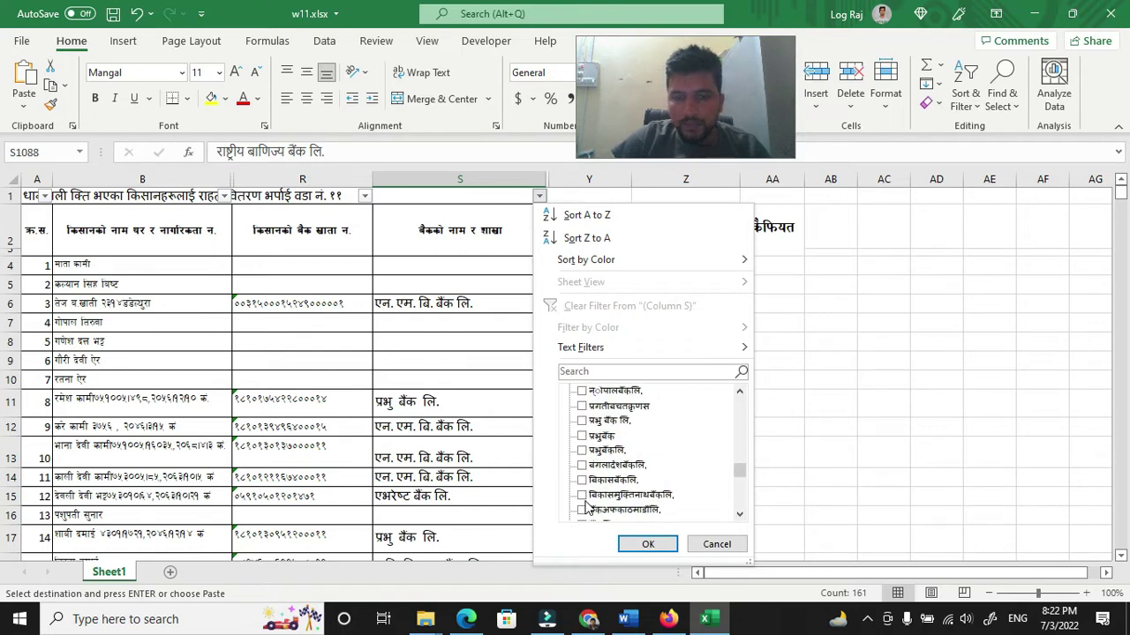
pyautogui.scroll(-5, 586, 504)
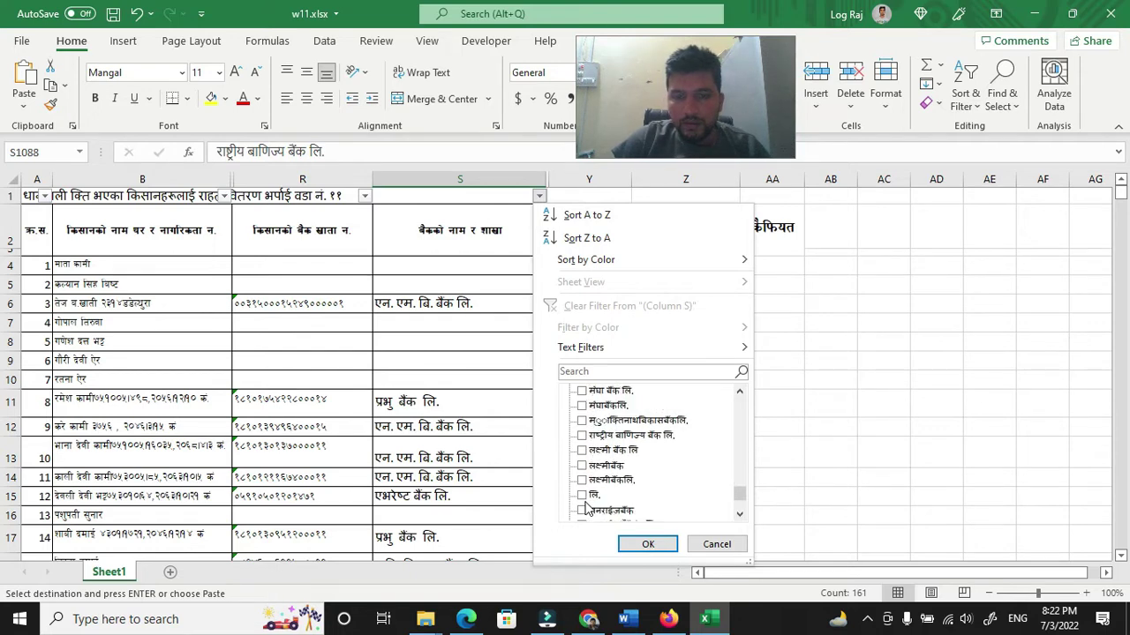
pyautogui.scroll(-1, 586, 507)
pyautogui.scroll(-1, 586, 508)
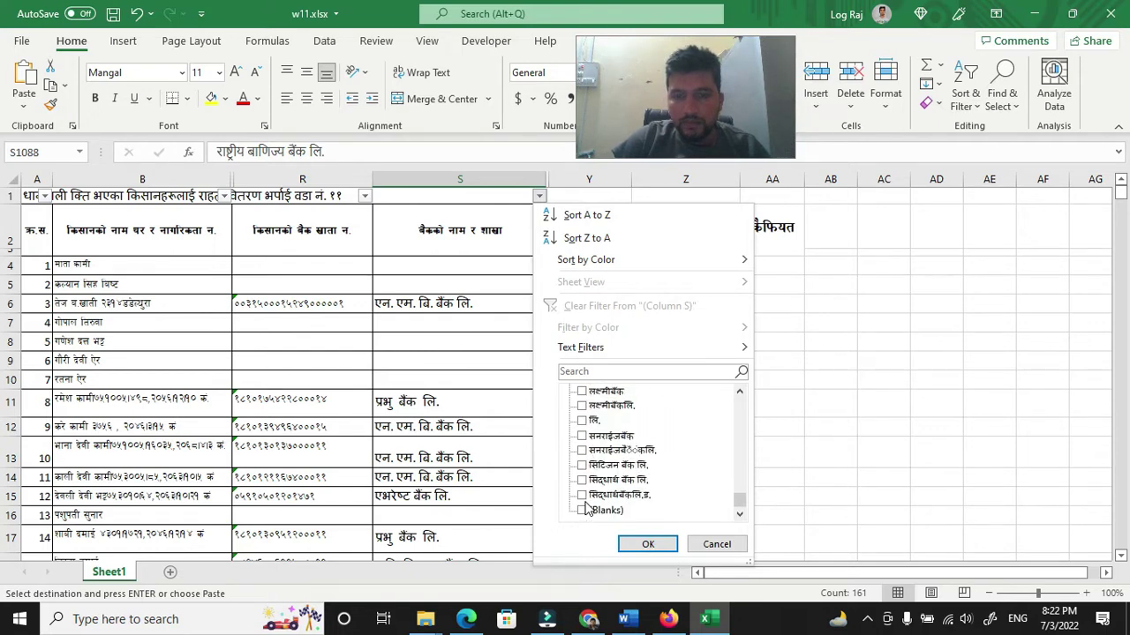
pyautogui.click(648, 544)
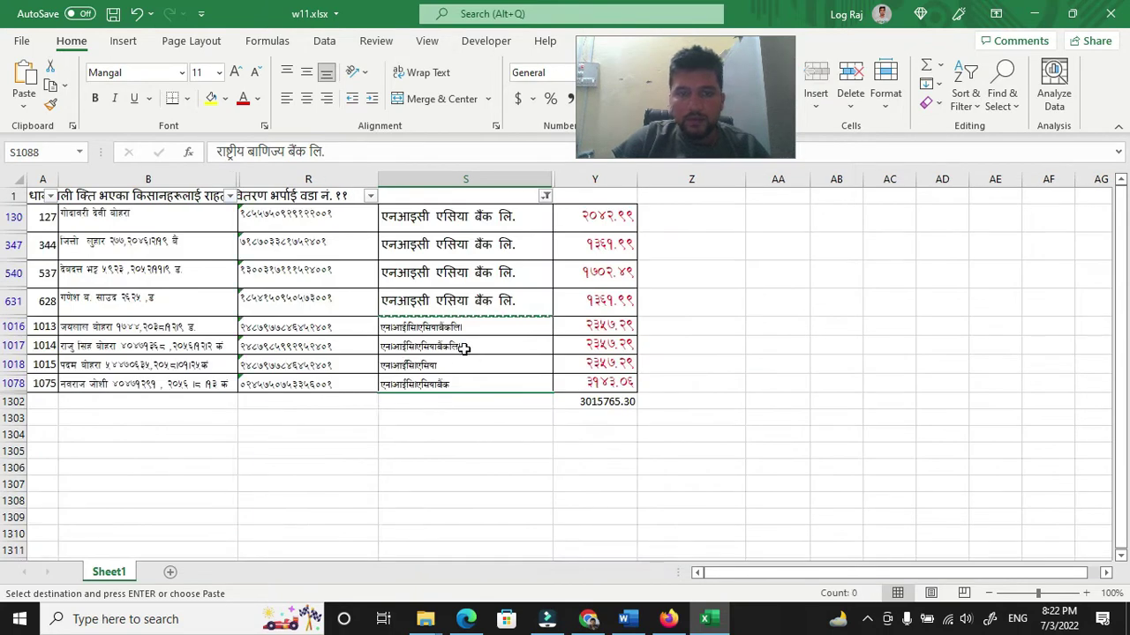
# Step: Copy the bank name एनआइसी एसिया बैंक लि. from S347 over the differently spelled entries in S1016, S1017, S1018 and S1078
pyautogui.click(467, 247)
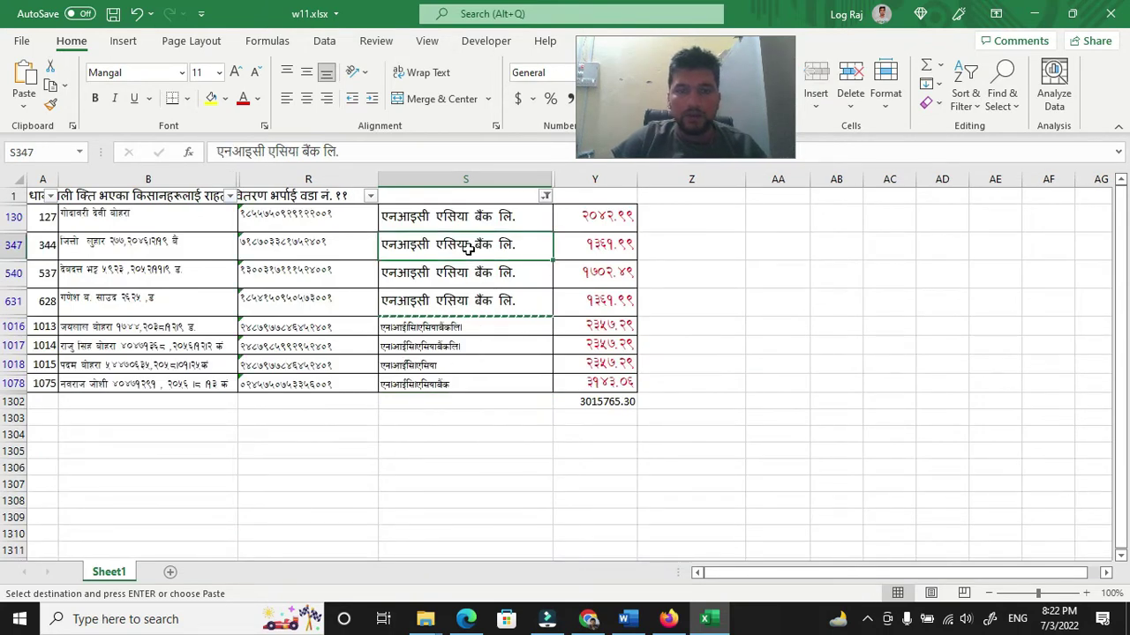
pyautogui.hotkey('ctrl', 'c')
pyautogui.moveTo(466, 328); pyautogui.dragTo(480, 379)
pyautogui.hotkey('ctrl', 'v')
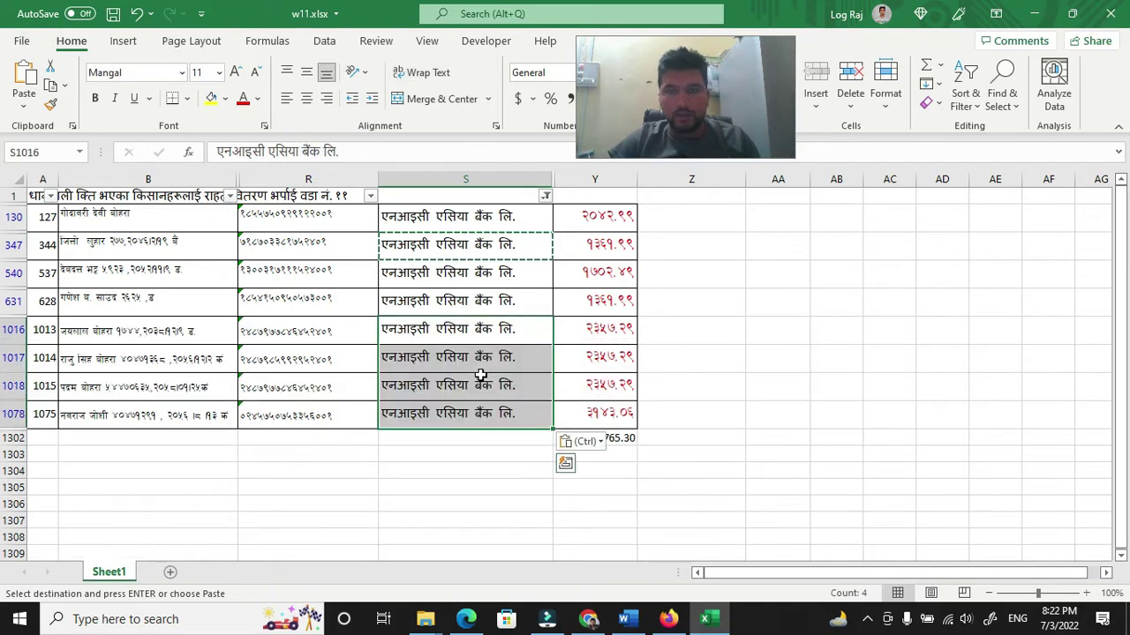
# Step: Change the column S filter selection to the NMB spellings एन,एम,बि,बैं,क, एन,एम,बि,बैंक (with and without trailing mark), एन,एम,बि,बैंकलि and एन,एमबि
pyautogui.click(546, 196)
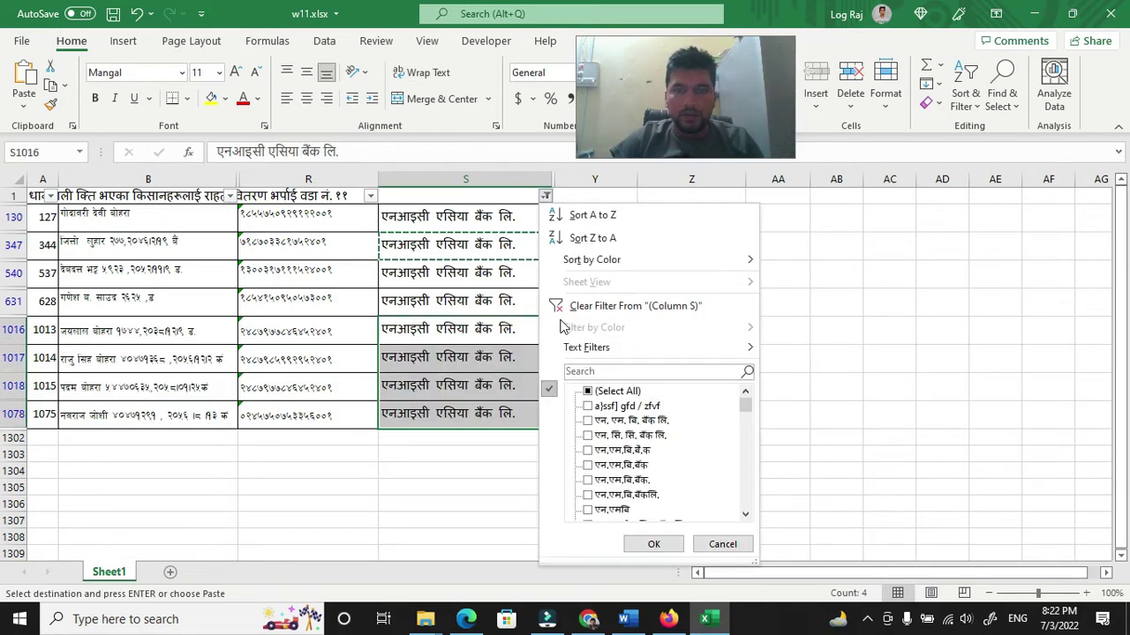
pyautogui.click(586, 391)
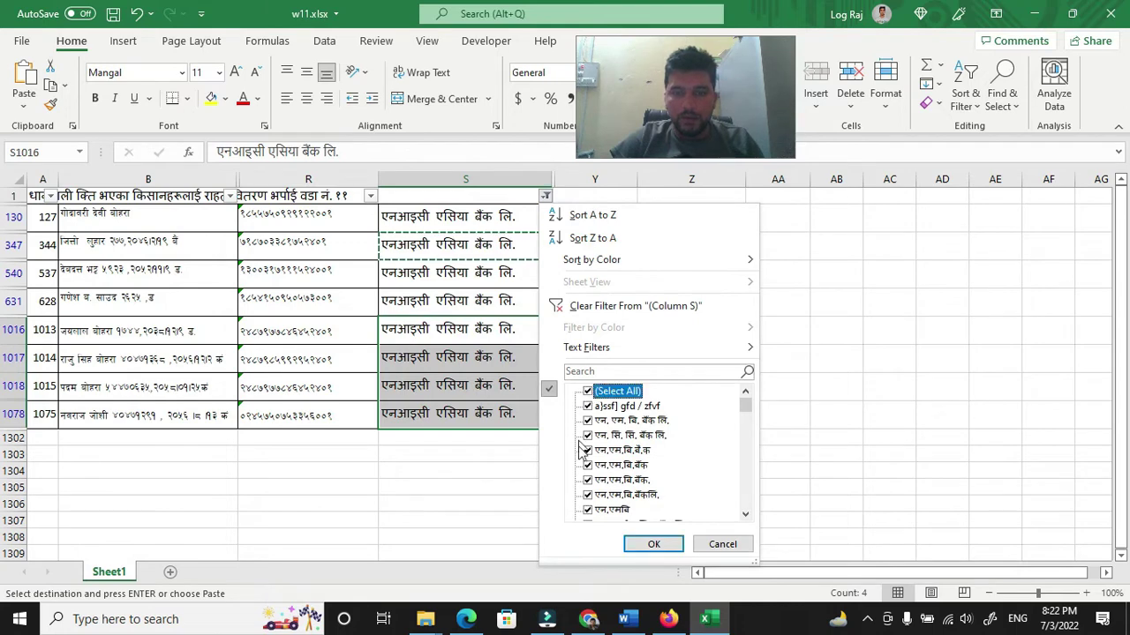
pyautogui.click(587, 392)
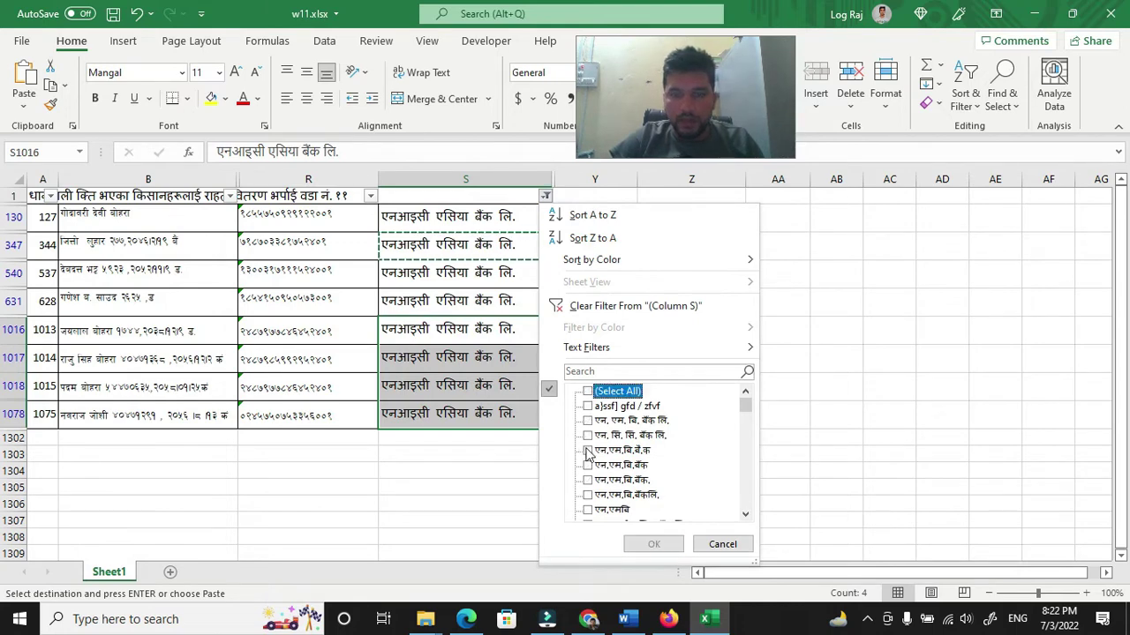
pyautogui.click(588, 451)
pyautogui.click(588, 465)
pyautogui.click(589, 481)
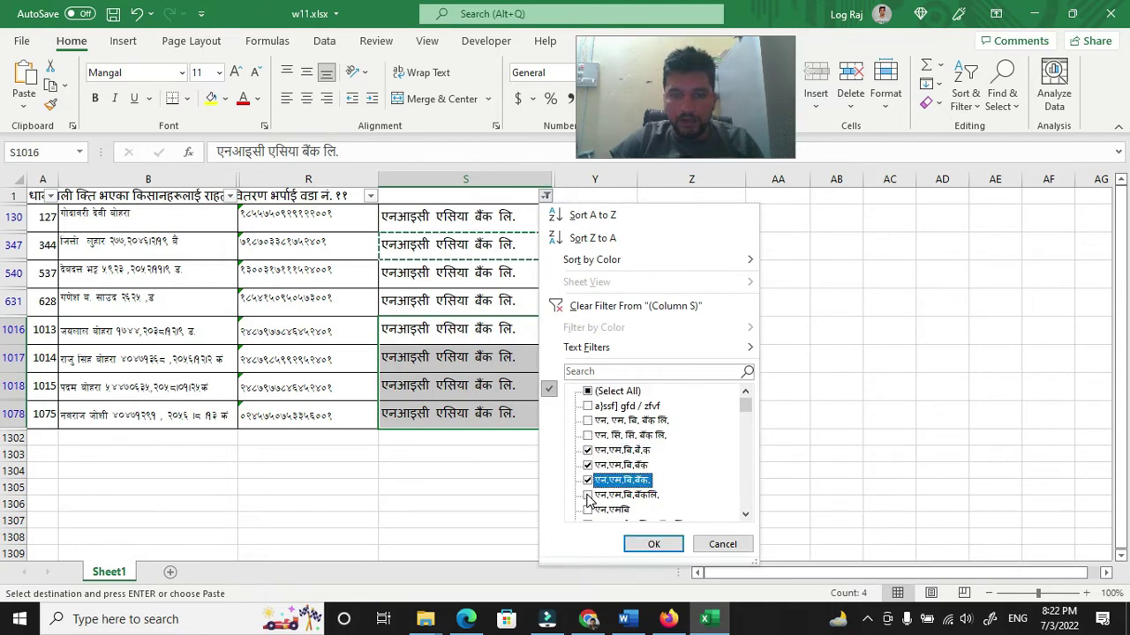
pyautogui.click(588, 496)
pyautogui.scroll(-2, 591, 486)
pyautogui.click(587, 421)
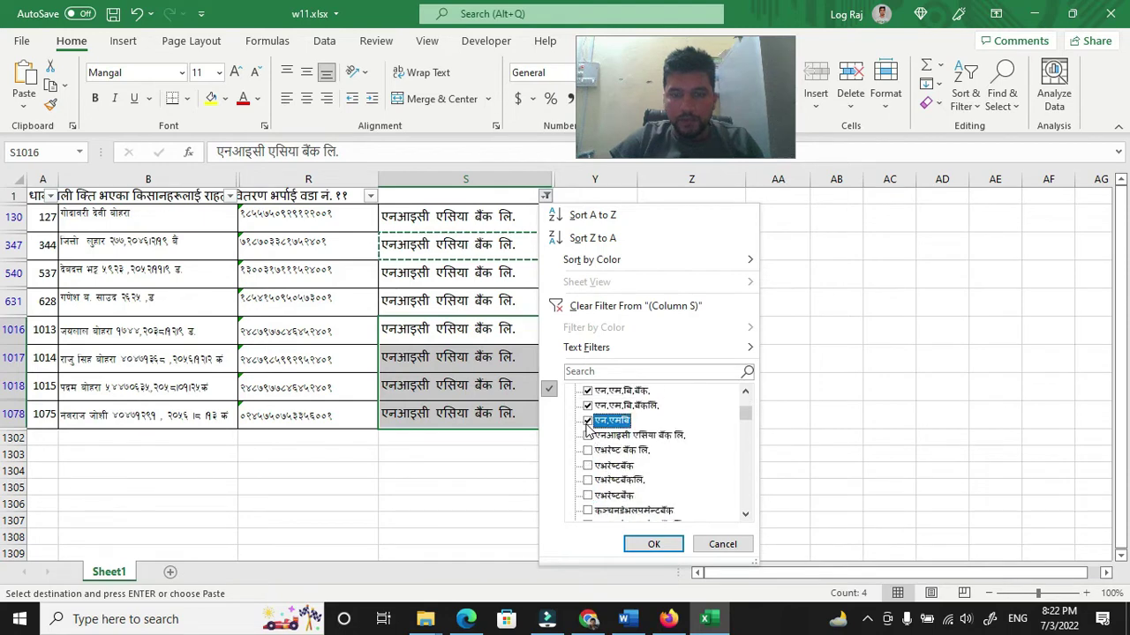
# Step: Add both Kanchan Development Bank spellings, with and without लि, to the column S filter selection and apply it
pyautogui.scroll(-4, 596, 483)
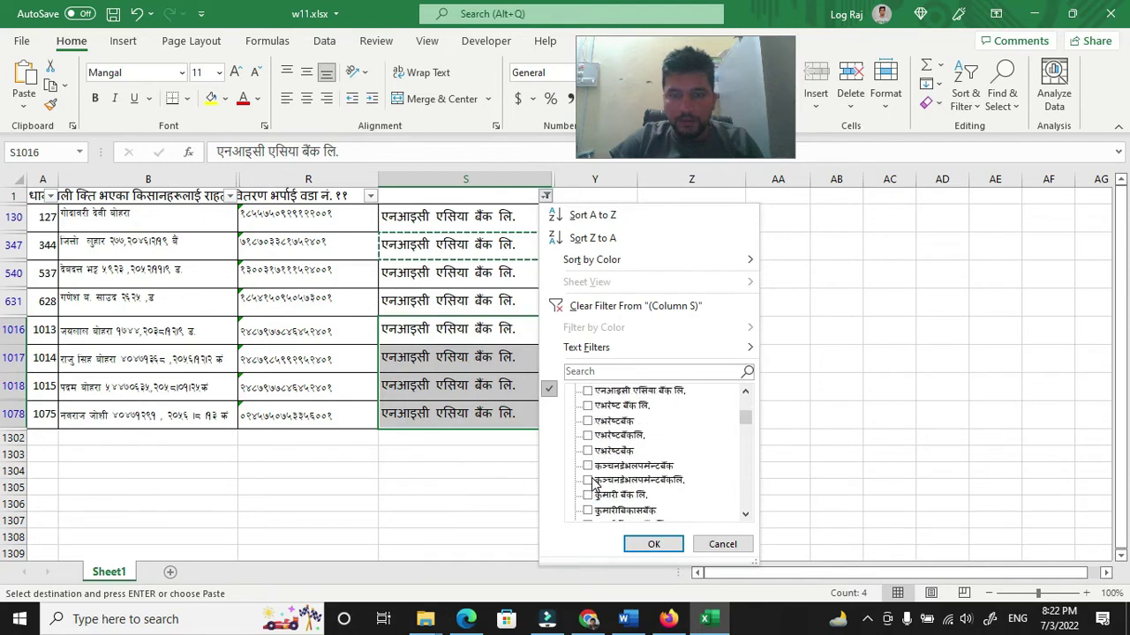
pyautogui.scroll(-1, 594, 483)
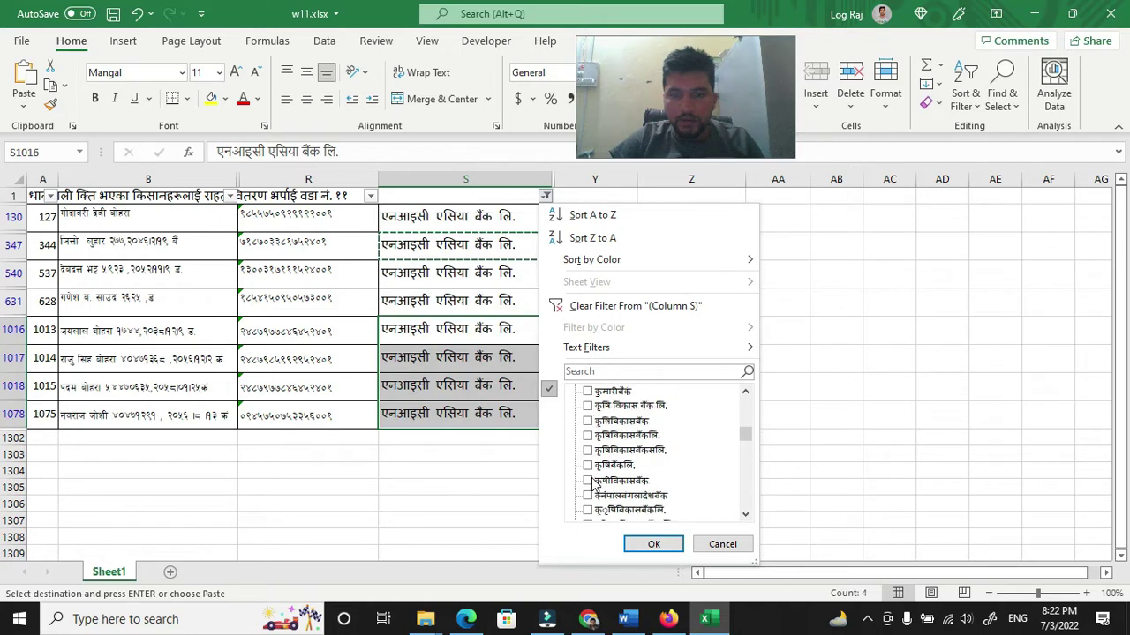
pyautogui.scroll(2, 594, 483)
pyautogui.scroll(2, 591, 452)
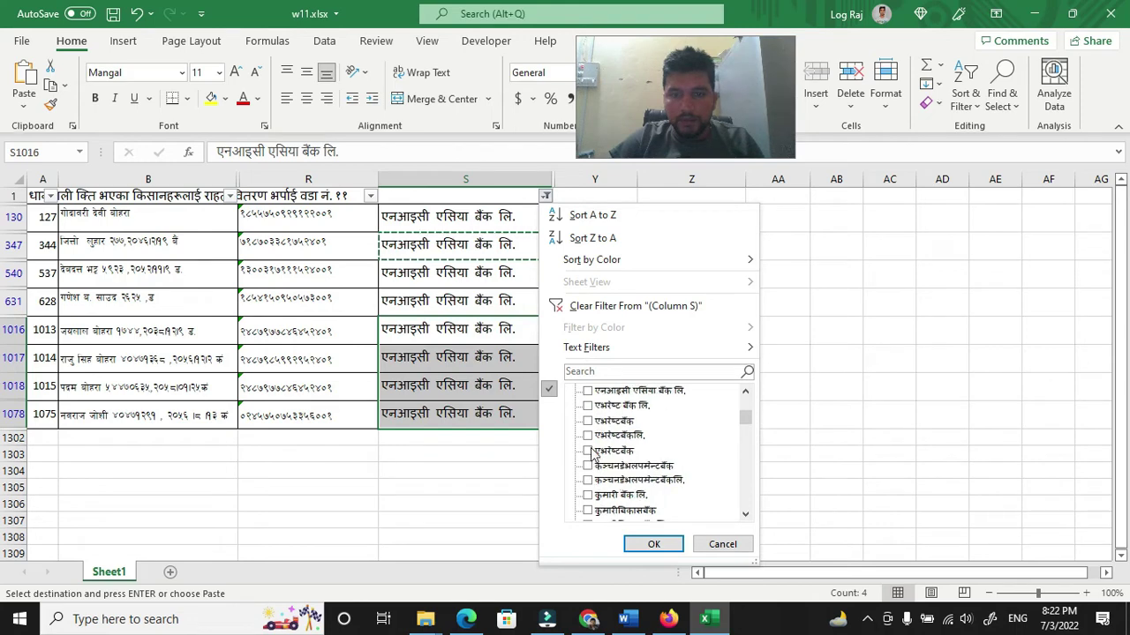
pyautogui.click(588, 467)
pyautogui.click(588, 480)
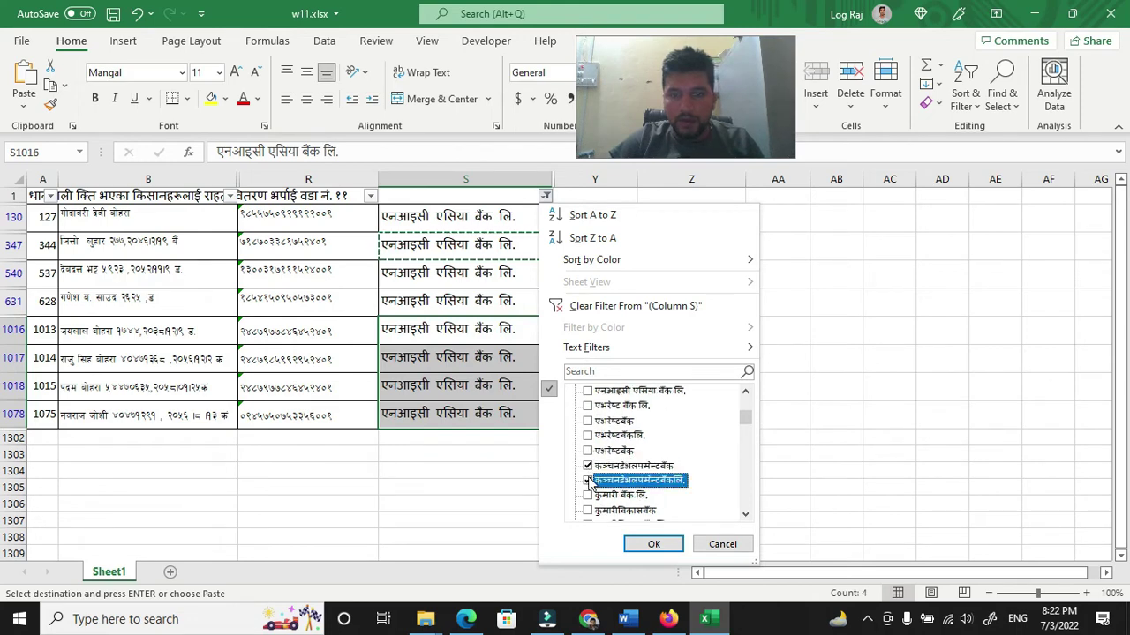
pyautogui.scroll(-5, 588, 482)
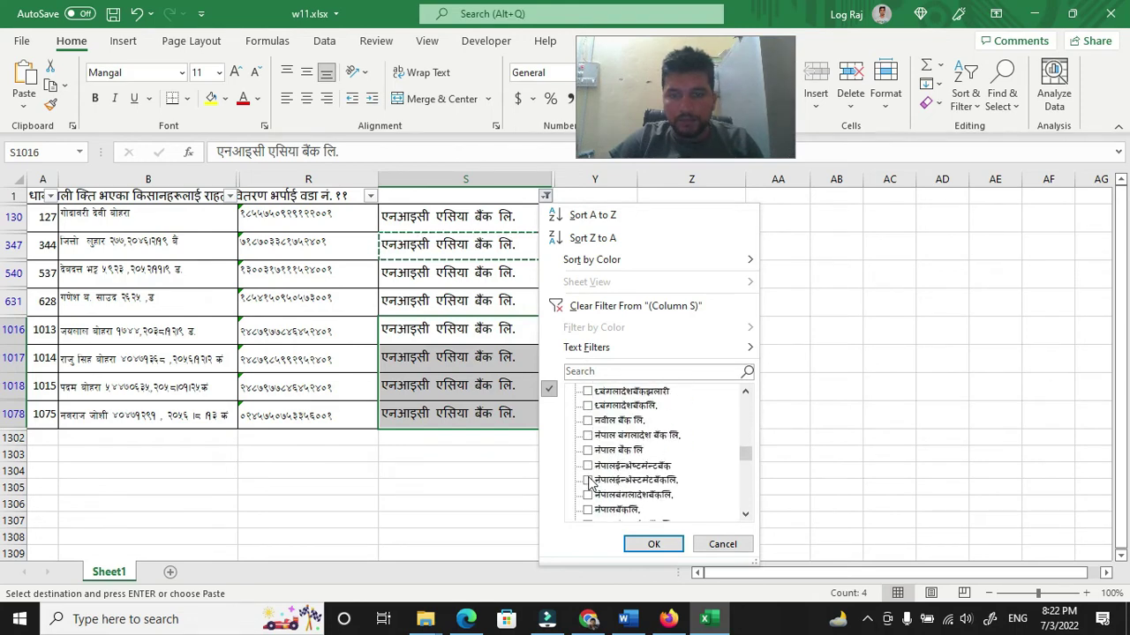
pyautogui.scroll(-1, 589, 482)
pyautogui.scroll(-1, 590, 482)
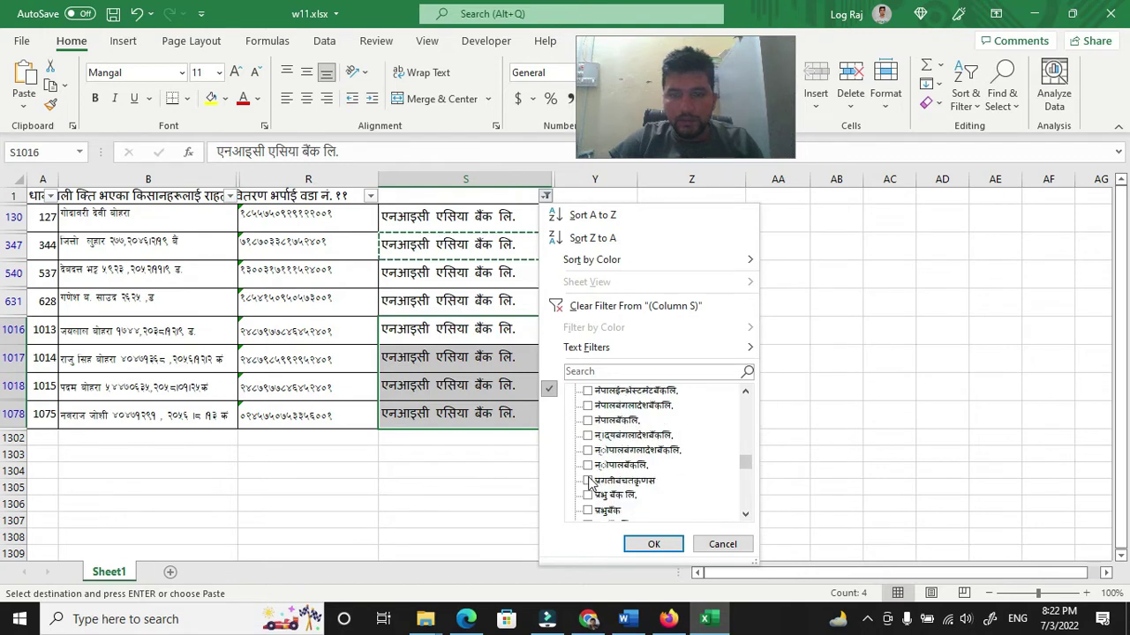
pyautogui.scroll(-4, 590, 482)
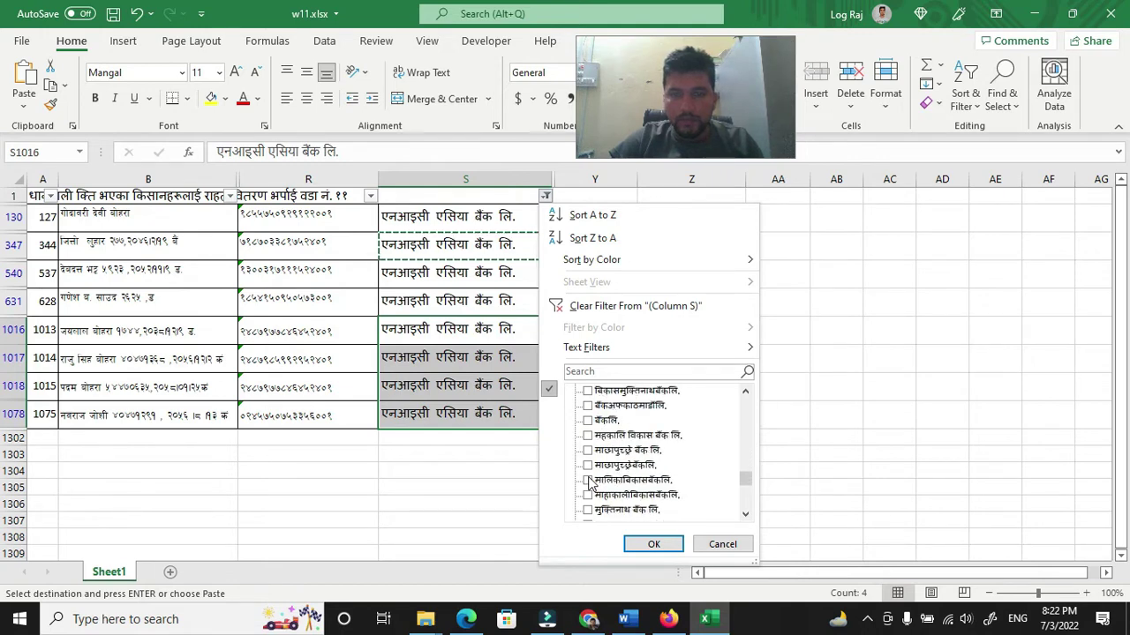
pyautogui.scroll(-5, 589, 482)
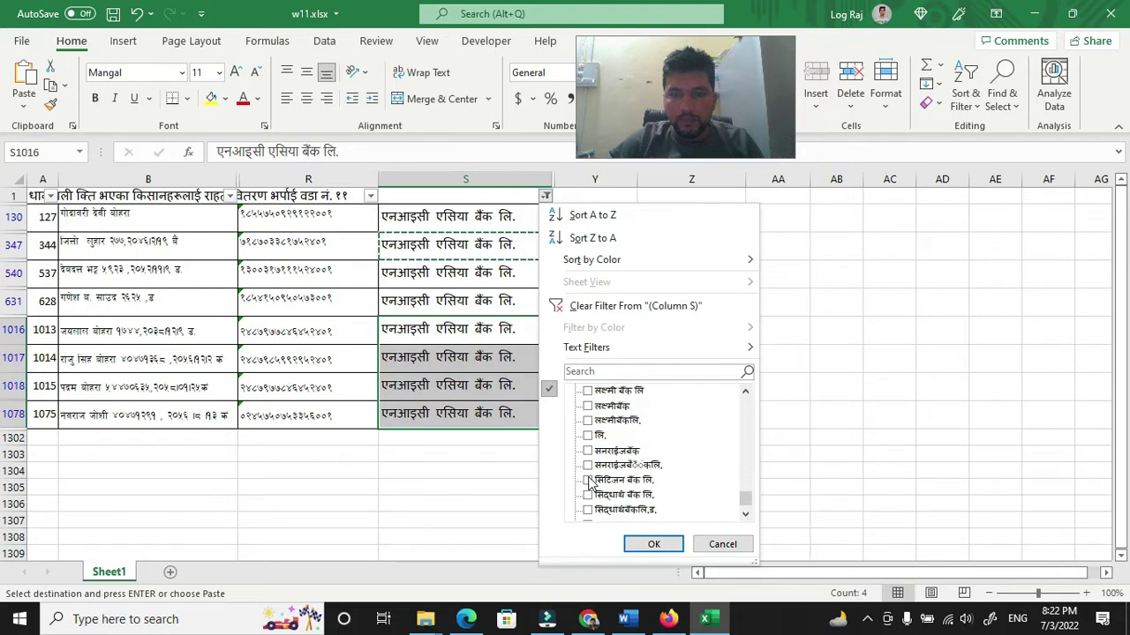
pyautogui.click(653, 544)
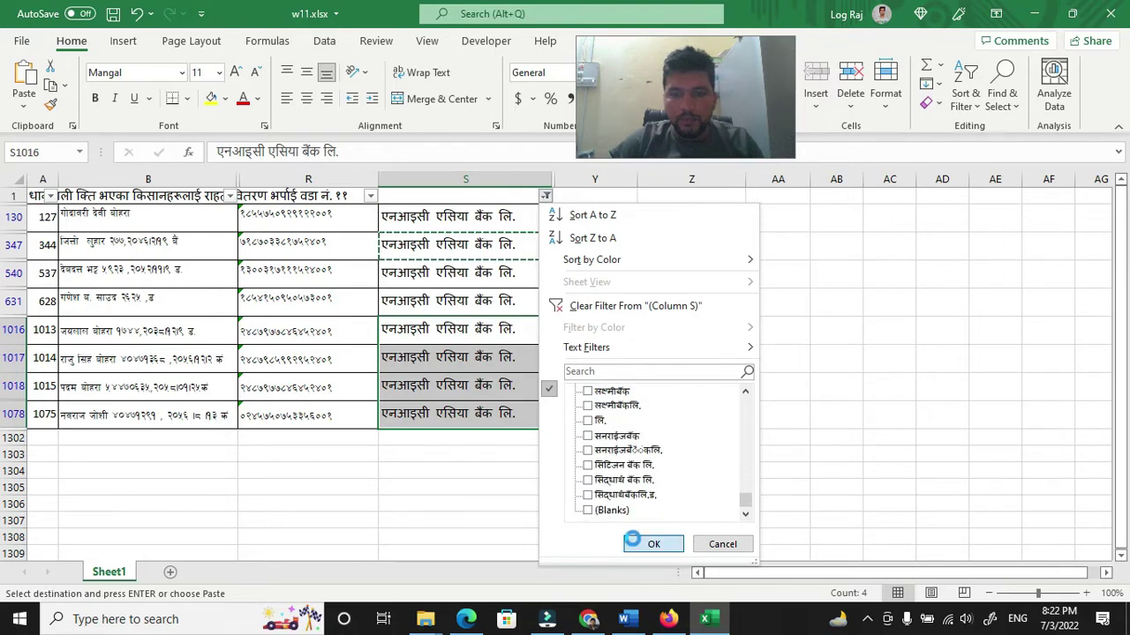
# Step: Enter the standard bank name एन. एम. बि. बैंक लि. in the empty cell AB980 and copy that cell
pyautogui.moveTo(552, 485); pyautogui.dragTo(512, 474)
pyautogui.scroll(-5, 517, 472)
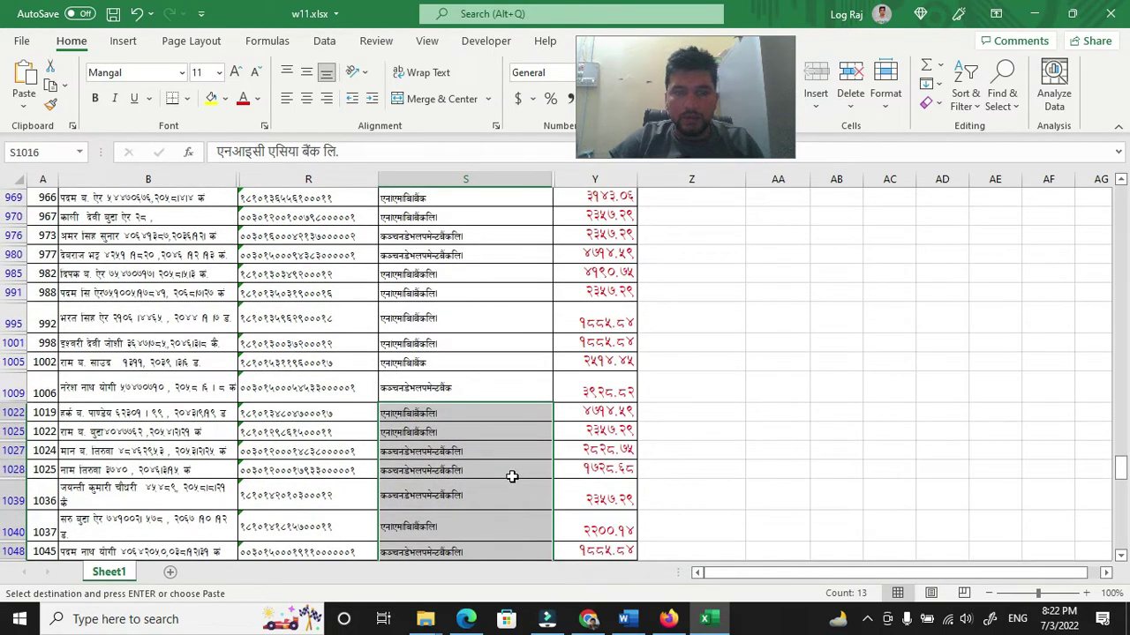
pyautogui.scroll(-20, 512, 477)
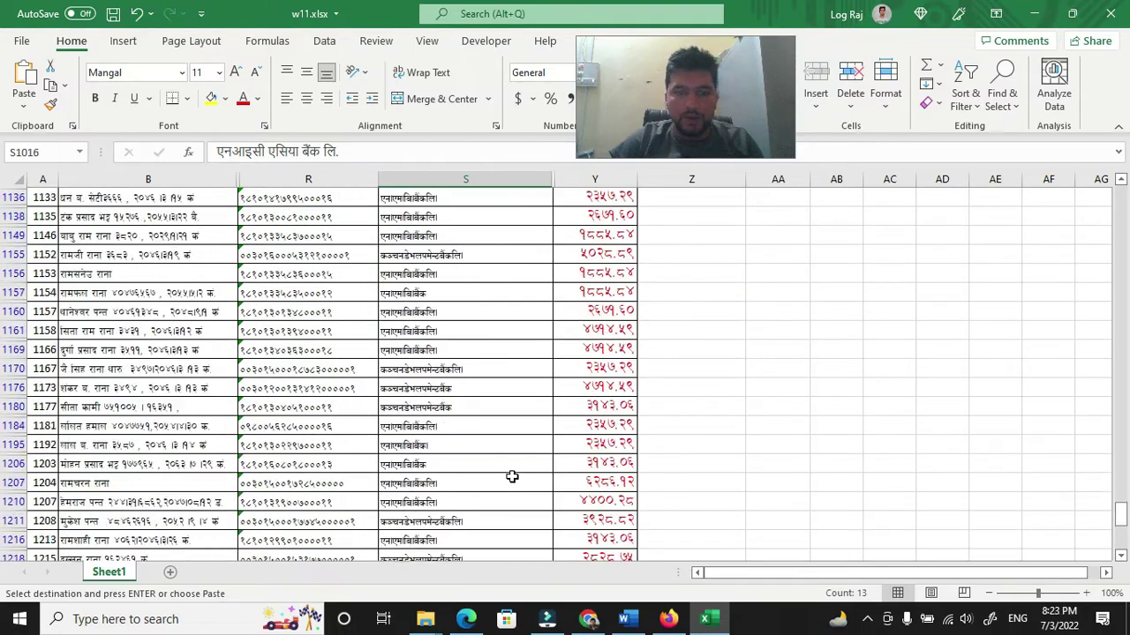
pyautogui.scroll(-5, 512, 479)
pyautogui.scroll(11, 512, 481)
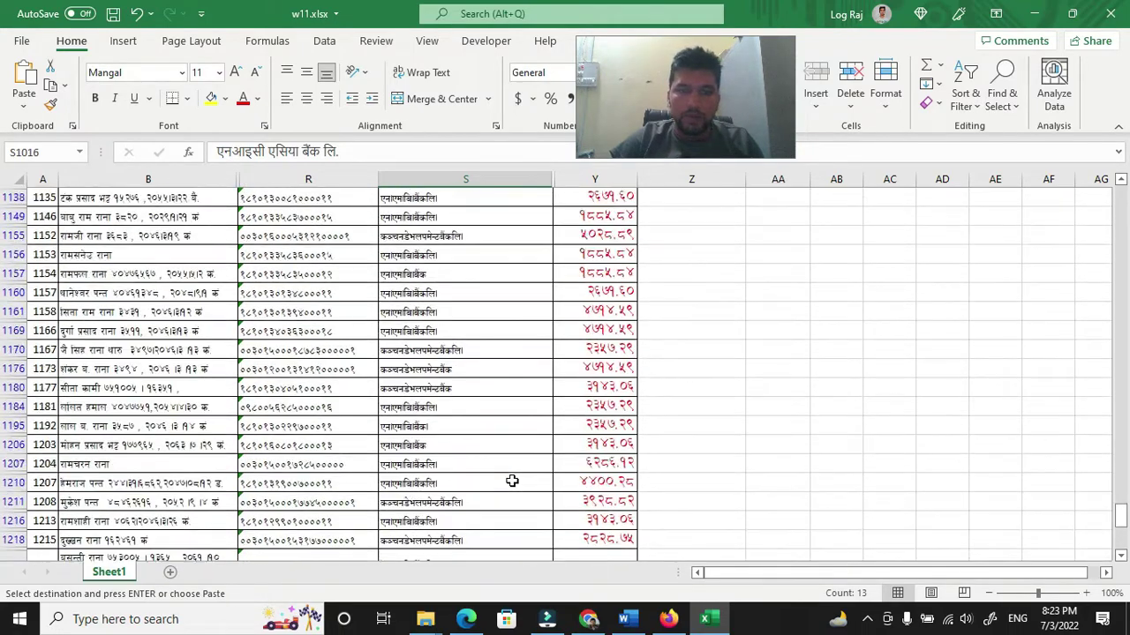
pyautogui.scroll(10, 512, 481)
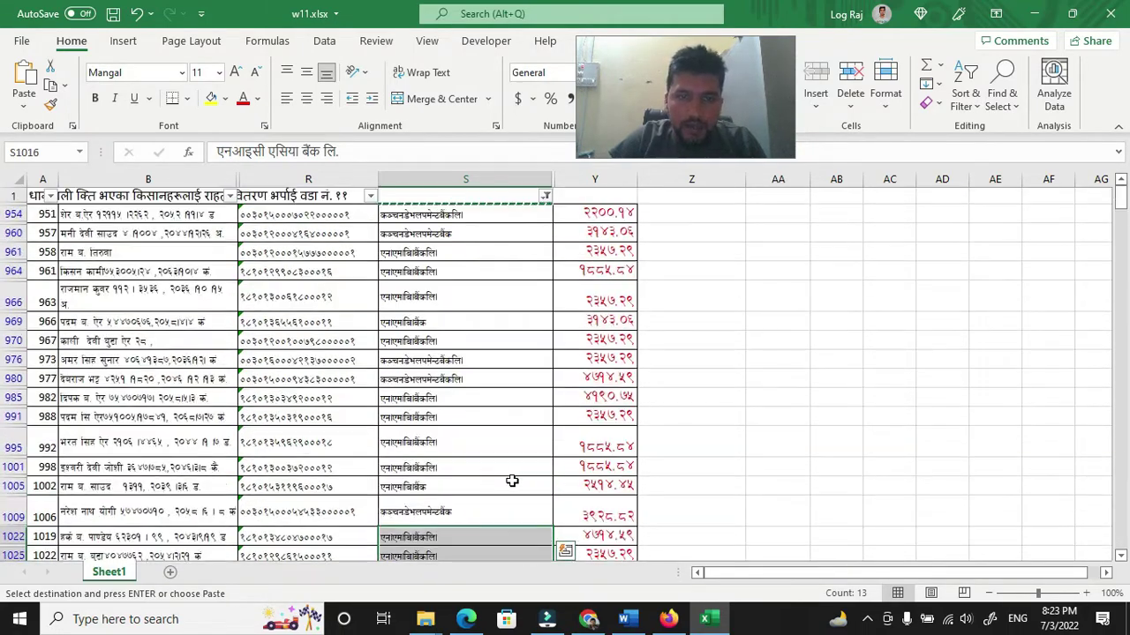
pyautogui.click(825, 380)
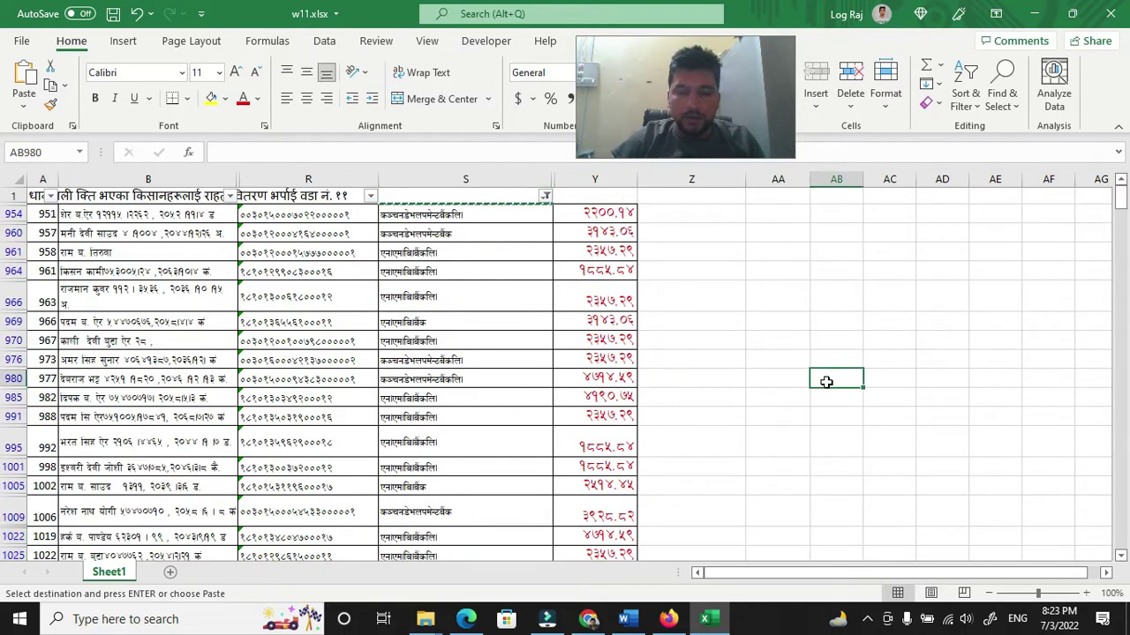
pyautogui.write('[')
pyautogui.hotkey('alt', 'shift')
pyautogui.write('एन. एम. बि. बैंक लि.')
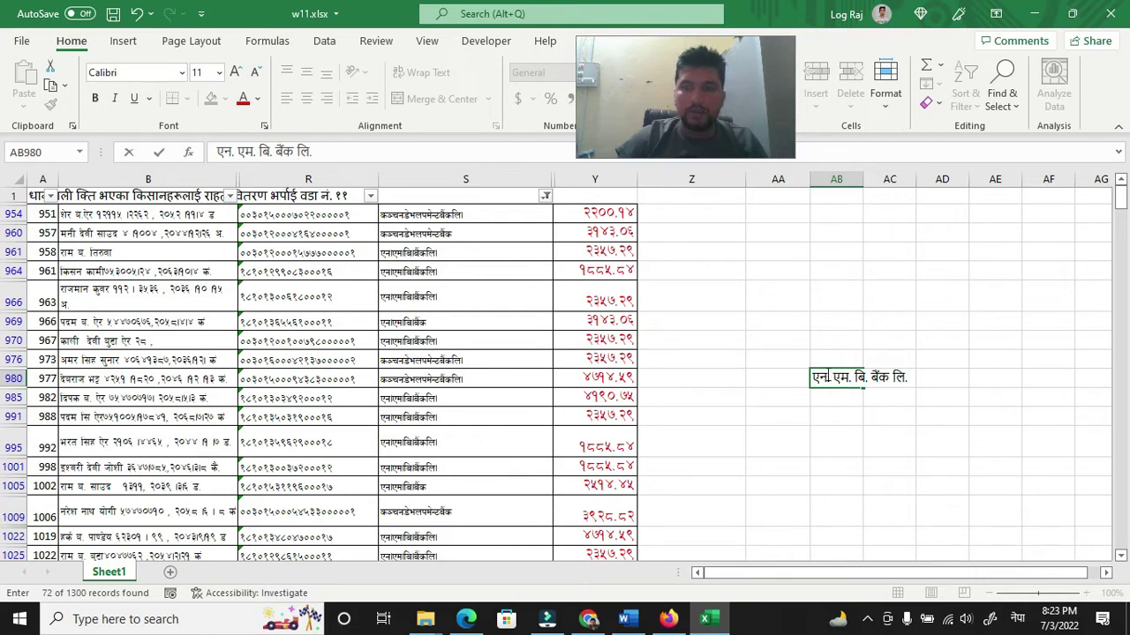
pyautogui.press('Return')
pyautogui.click(843, 379)
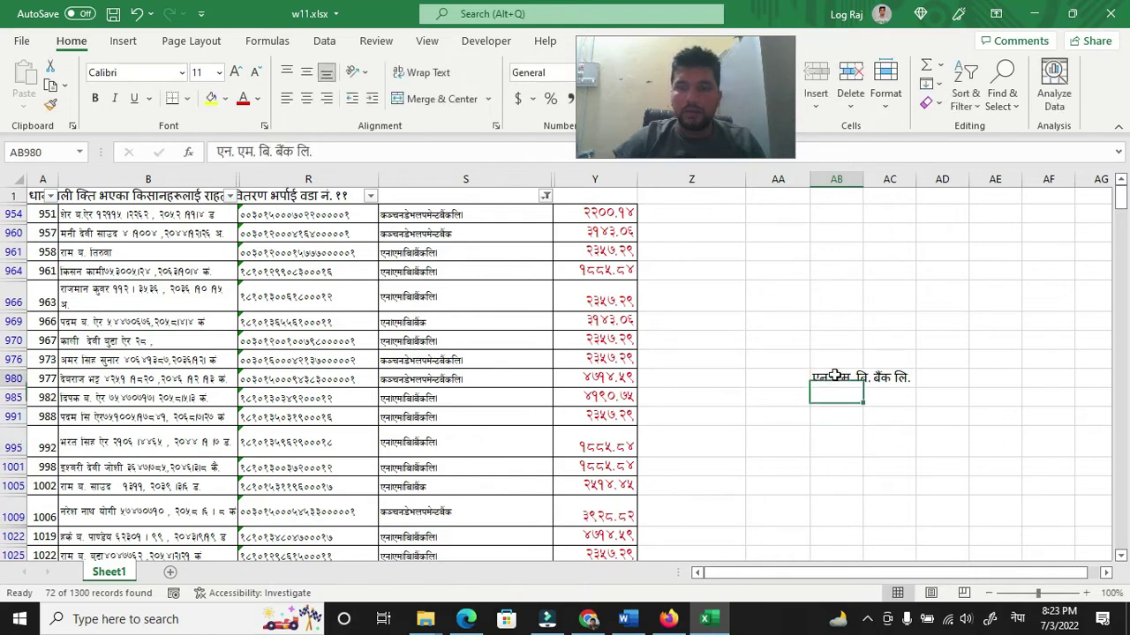
pyautogui.hotkey('ctrl', 'c')
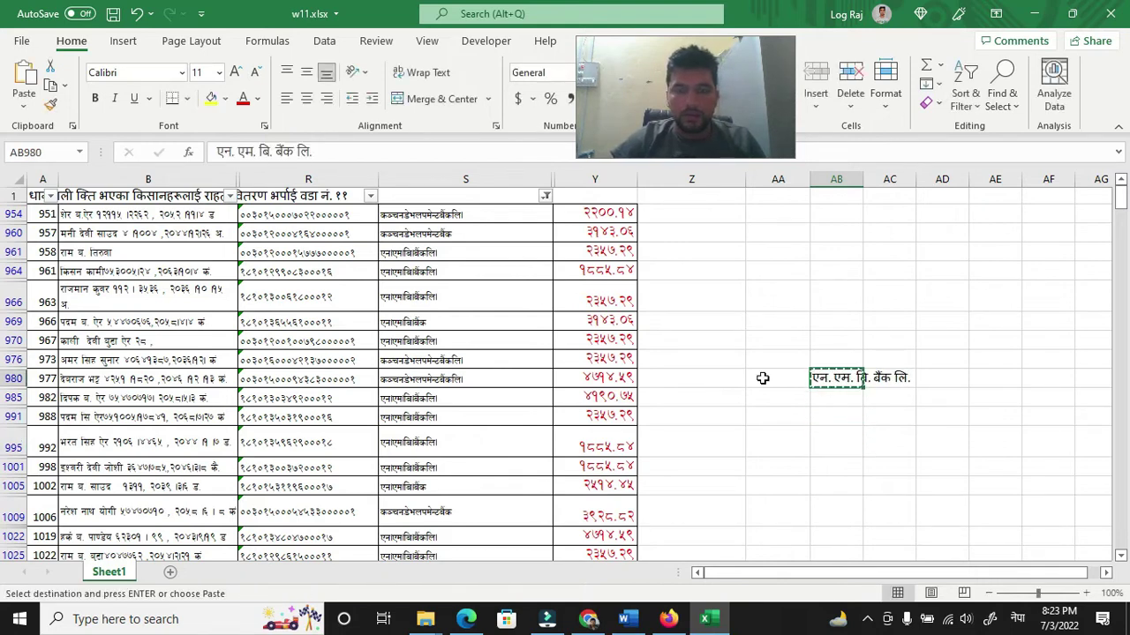
# Step: Paste एन. एम. बि. बैंक लि. over all the filtered bank entries in column S from S954 to the last record
pyautogui.click(419, 216)
pyautogui.hotkey('ctrl', 'shift', 'Down')
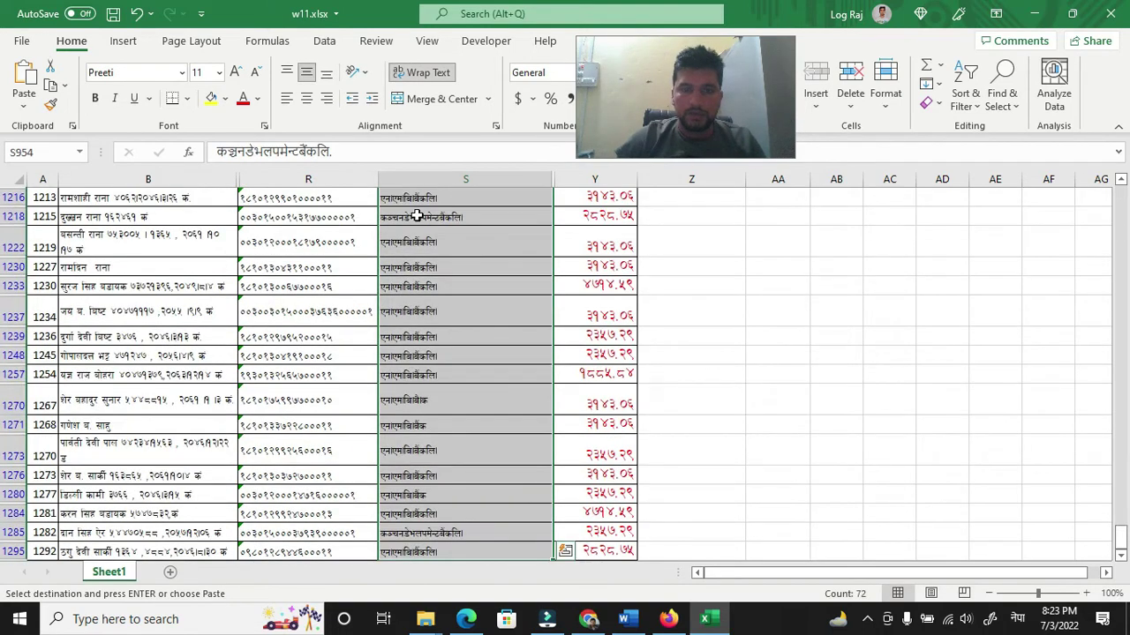
pyautogui.hotkey('ctrl', 'v')
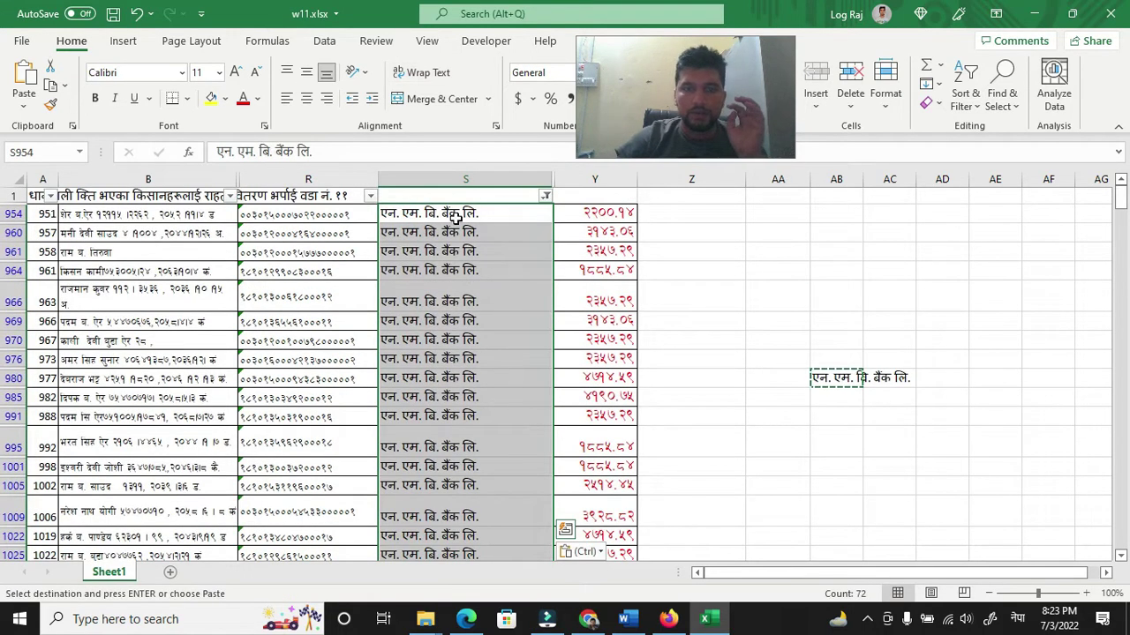
# Step: Reselect all values in the column S filter to show every record
pyautogui.click(542, 195)
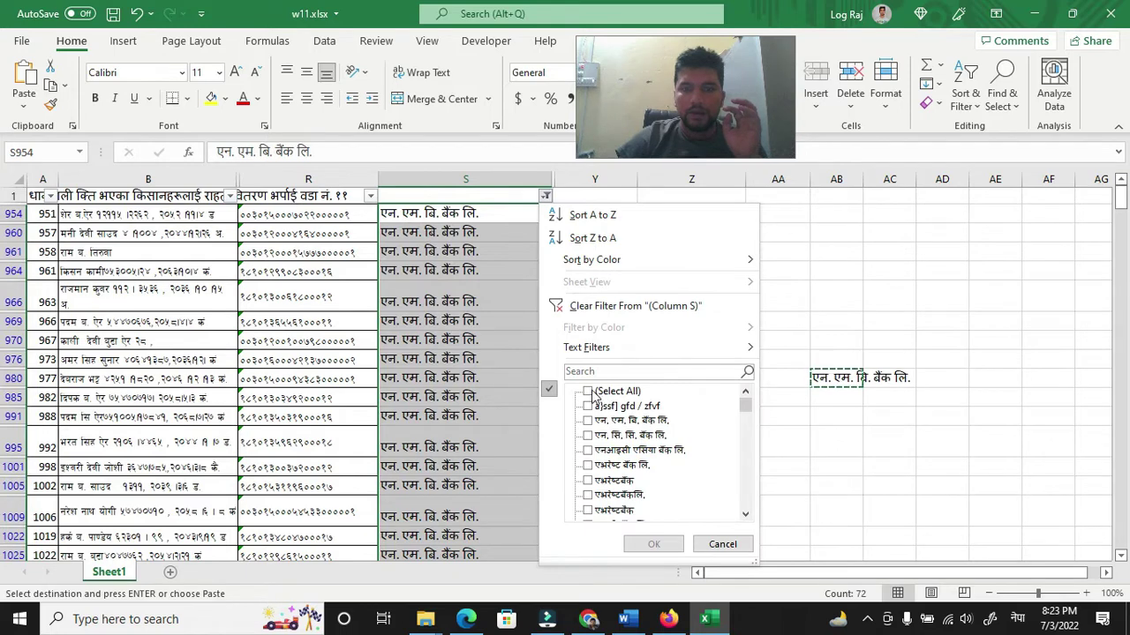
pyautogui.click(587, 390)
pyautogui.click(653, 545)
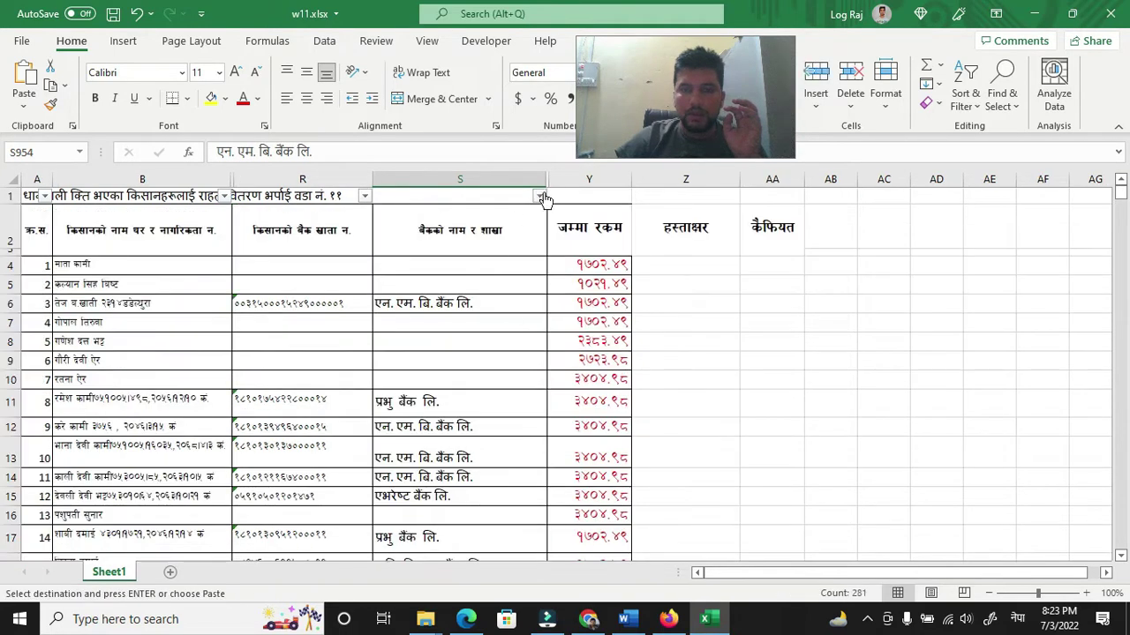
# Step: Filter column S to the Everest Bank (एभरेष्ट बैंक) entries only
pyautogui.click(539, 195)
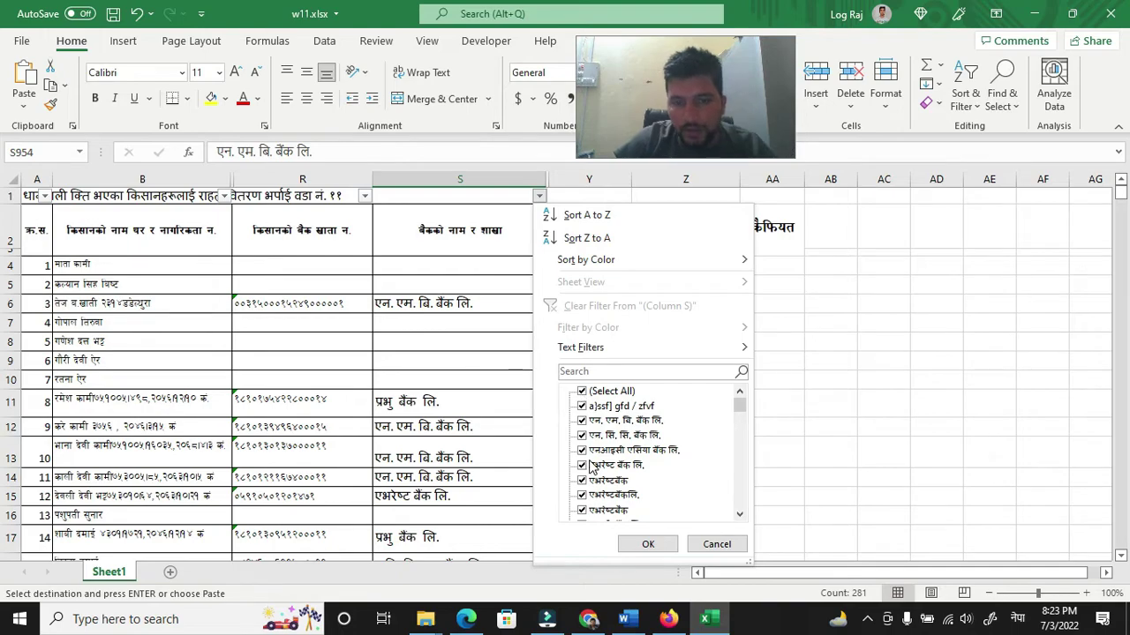
pyautogui.click(583, 391)
pyautogui.scroll(-5, 589, 459)
pyautogui.click(581, 496)
pyautogui.click(647, 545)
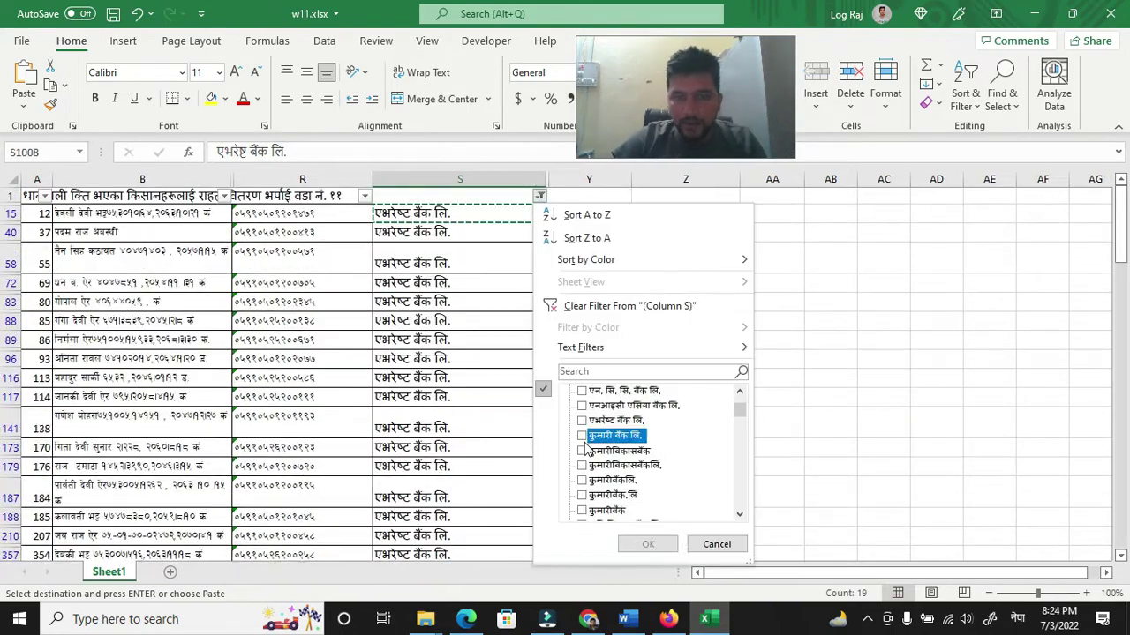
pyautogui.scroll(-3, 617, 454)
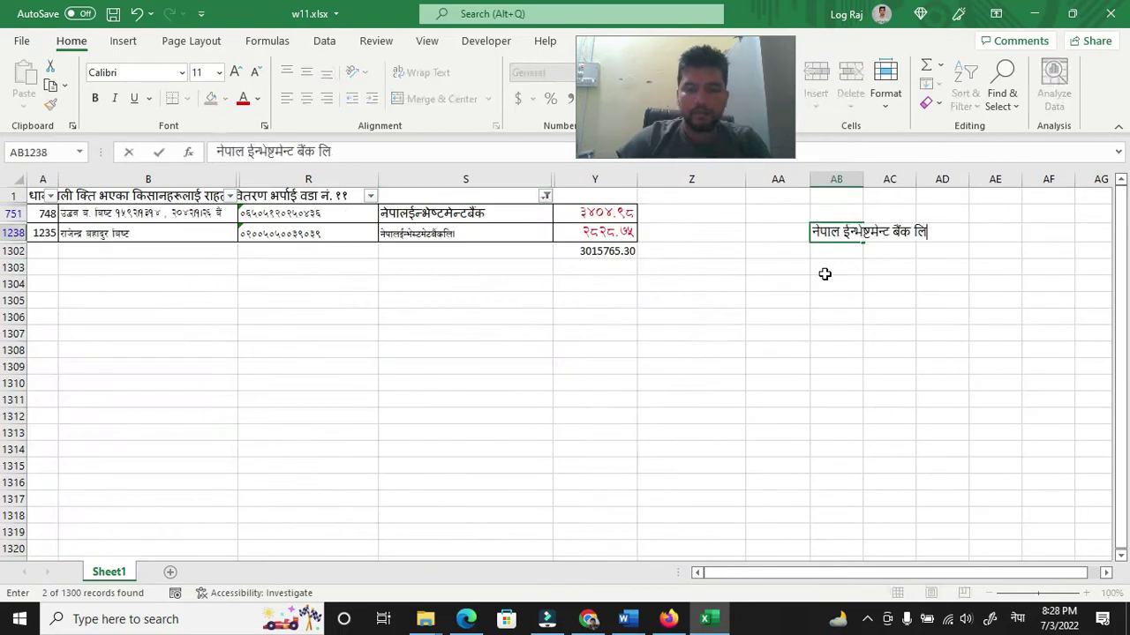
pyautogui.scroll(-3, 617, 450)
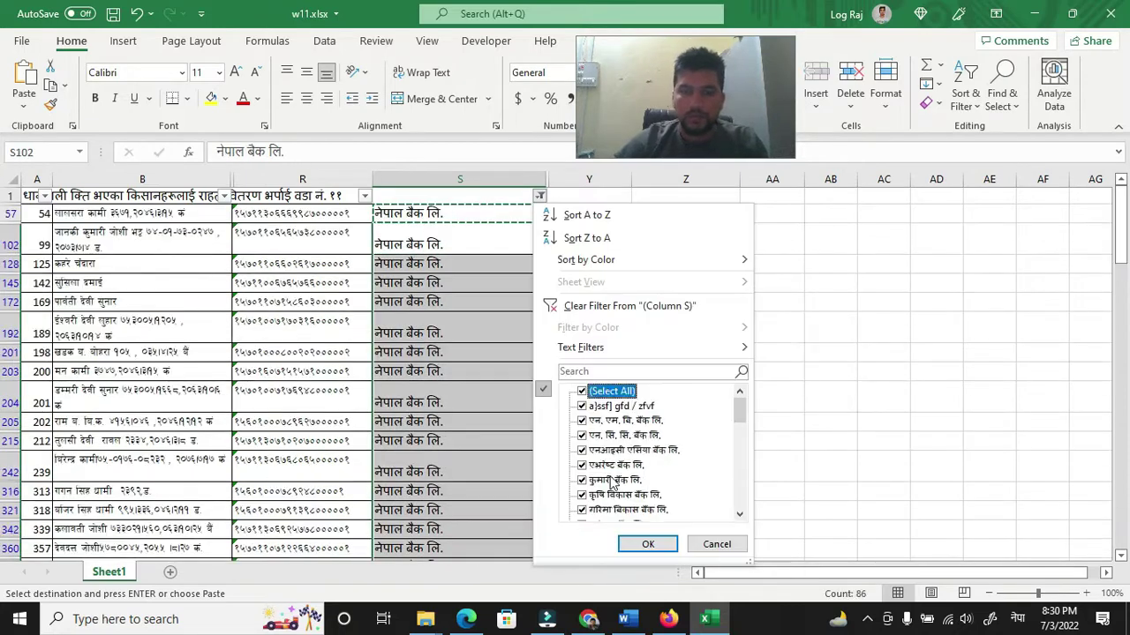
pyautogui.click(582, 406)
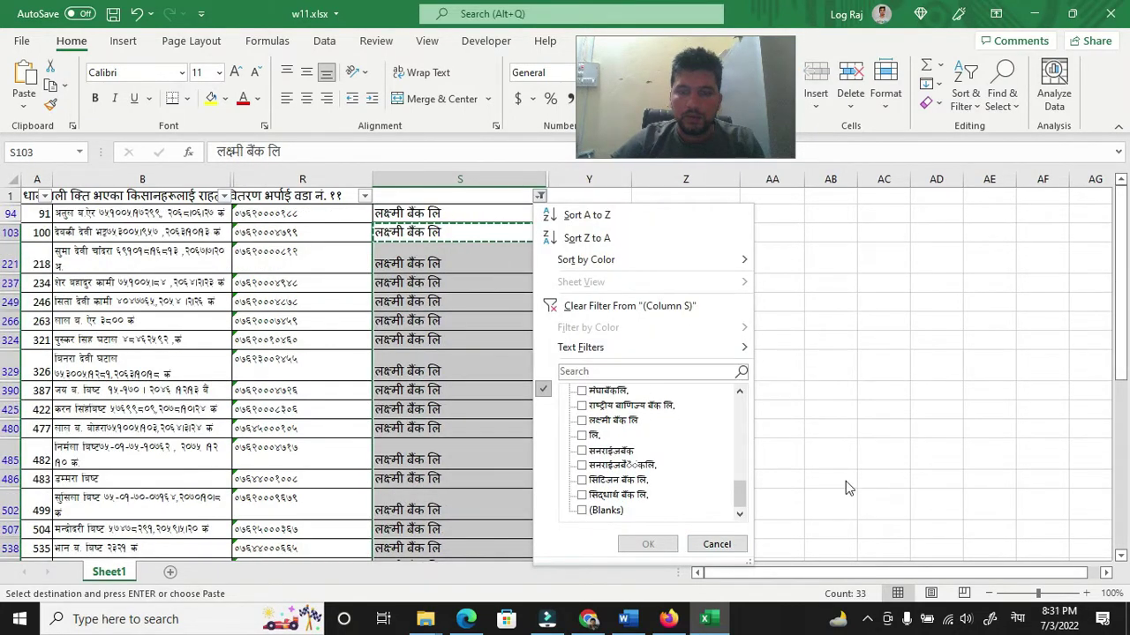
# Step: Turn off the filter on title row 1 so that all farmer records are shown
pyautogui.press('Escape')
pyautogui.click(578, 212)
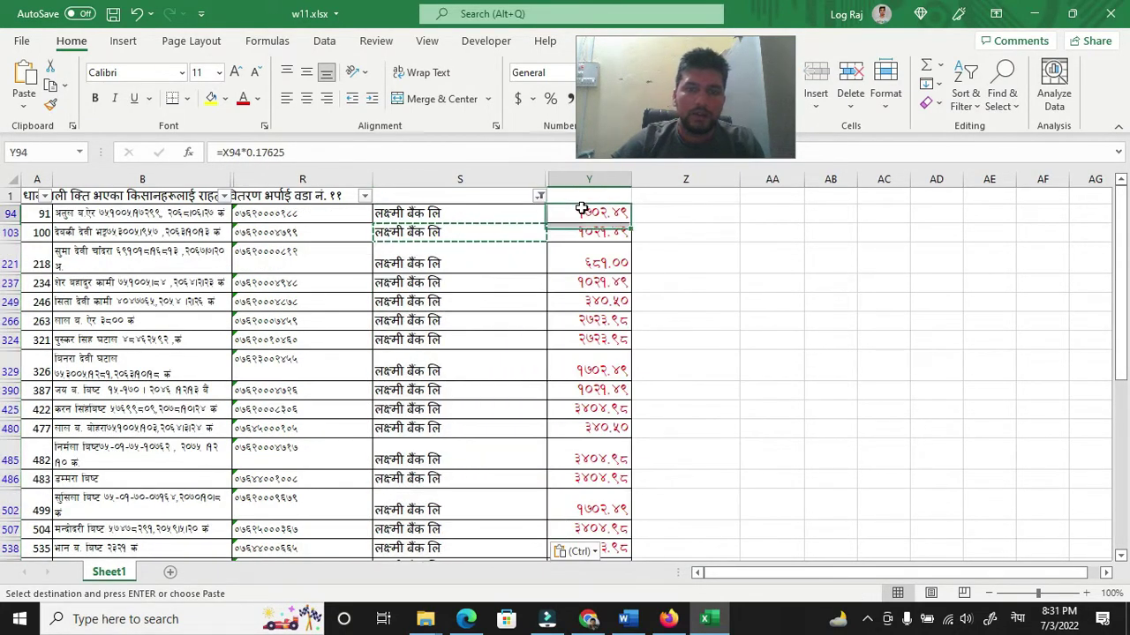
pyautogui.click(35, 195)
pyautogui.click(965, 92)
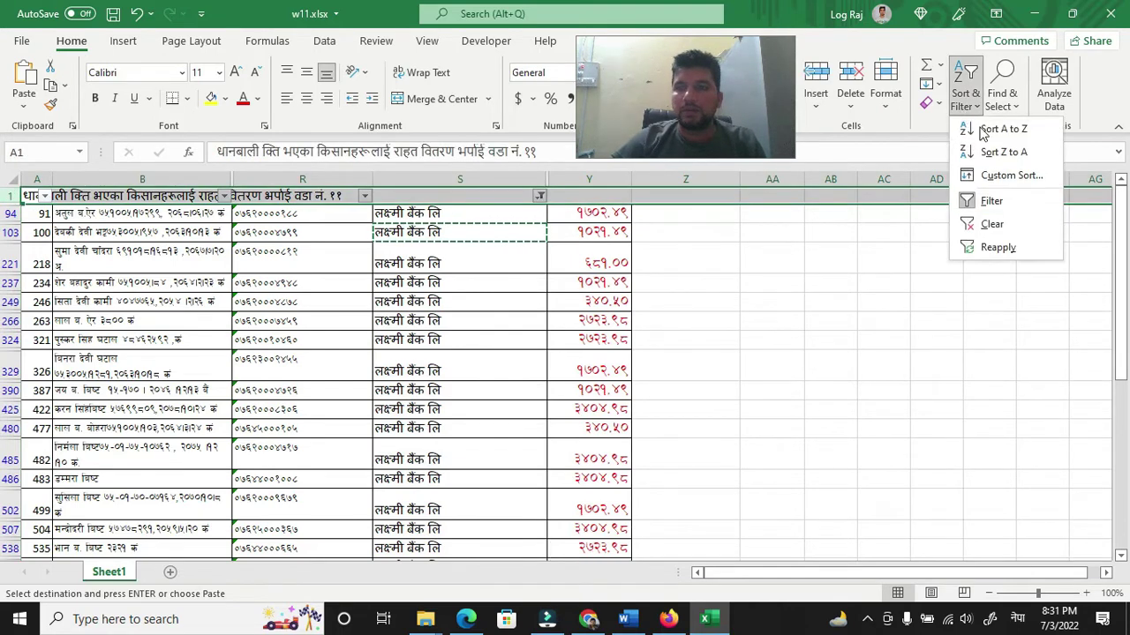
pyautogui.click(991, 202)
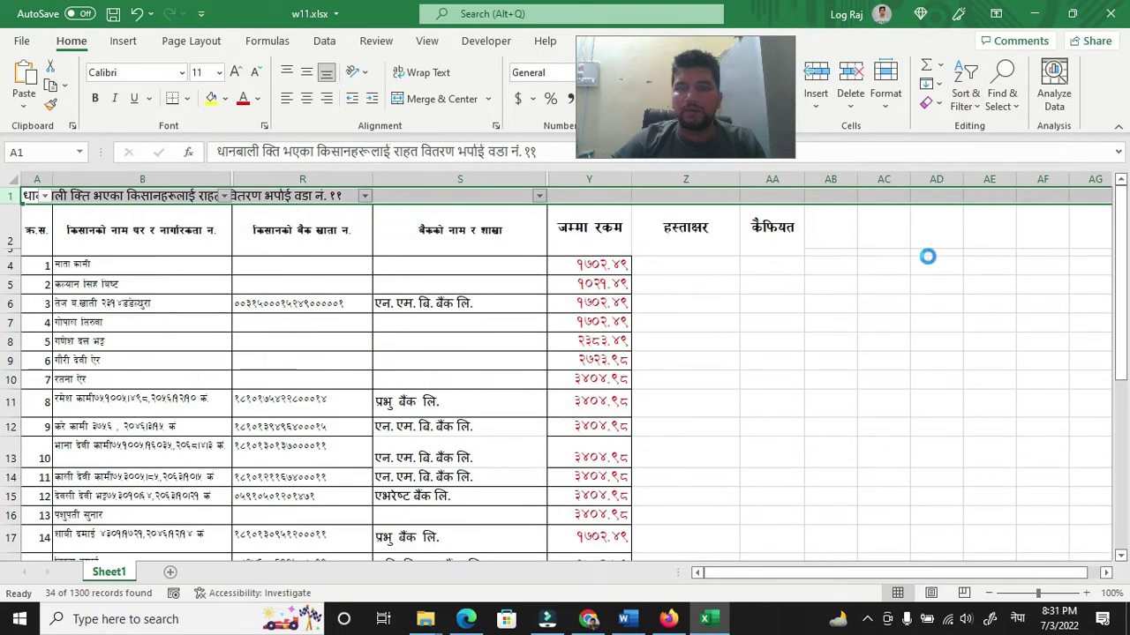
# Step: Insert a new row 4 directly above the first farmer record
pyautogui.click(694, 268)
pyautogui.click(10, 264)
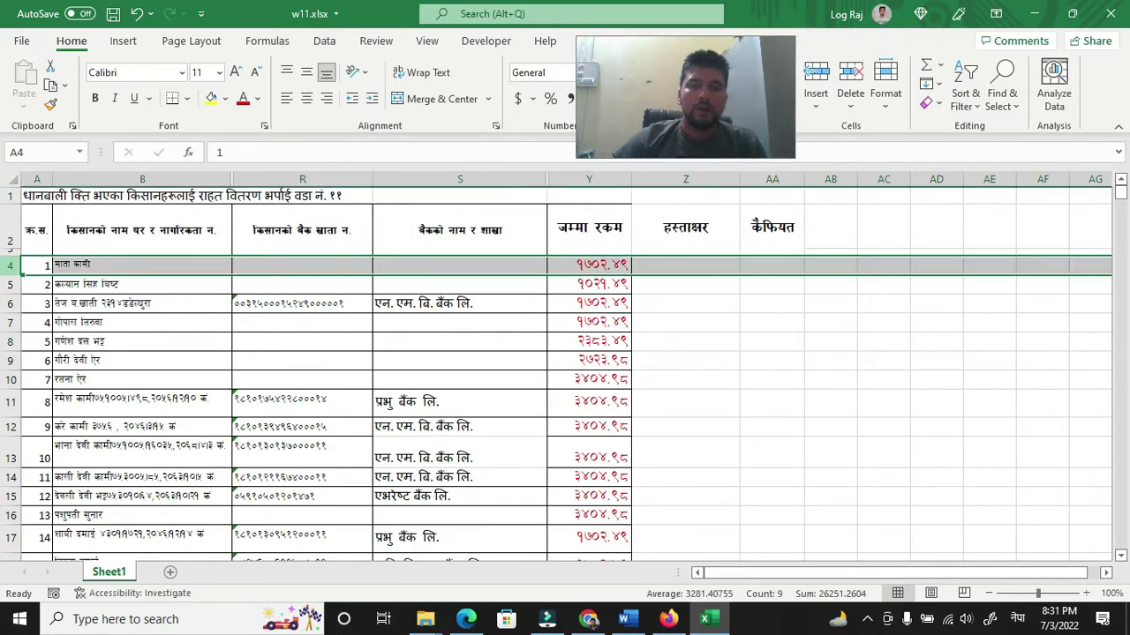
pyautogui.rightClick(11, 265)
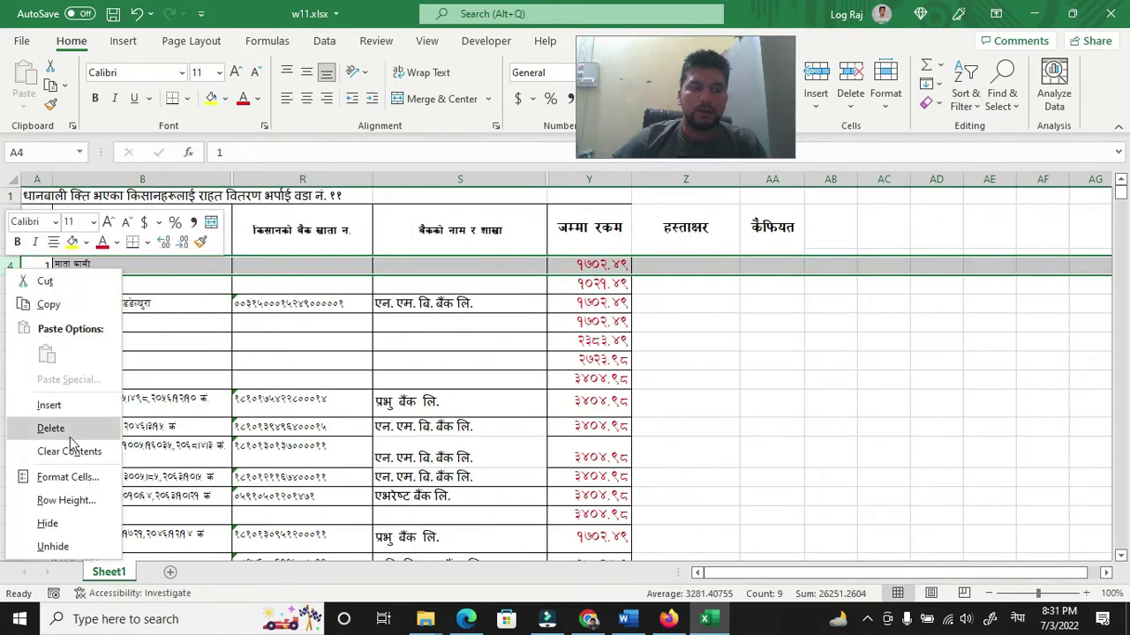
pyautogui.click(51, 406)
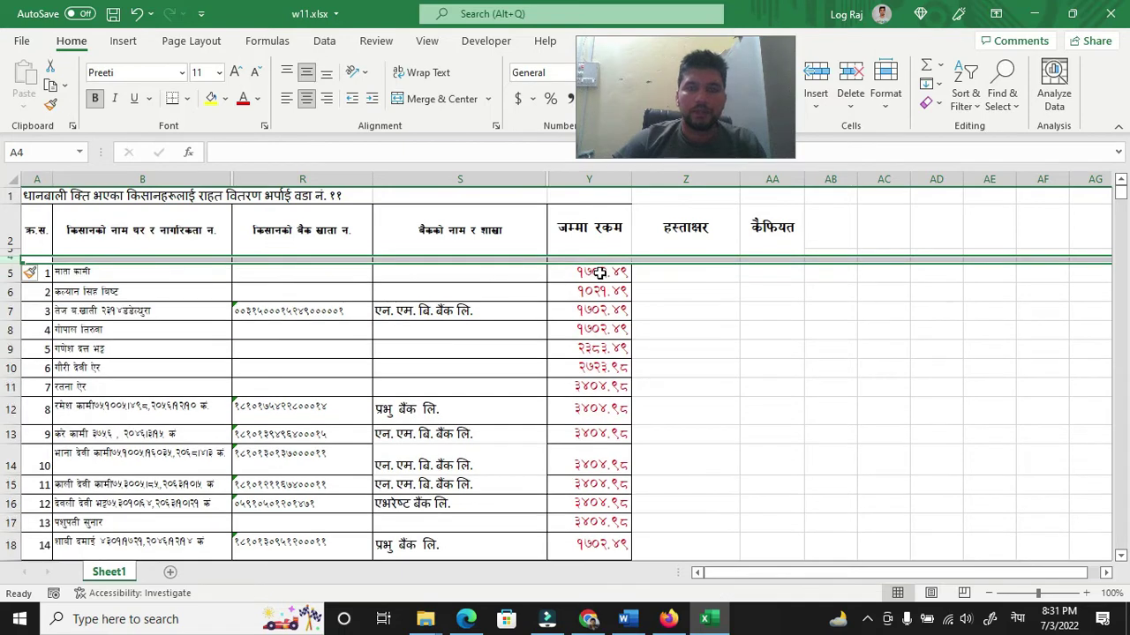
# Step: Extend a selection down column S from S5 to about row 1049 and check the bank names for leftover irregular entries
pyautogui.click(400, 272)
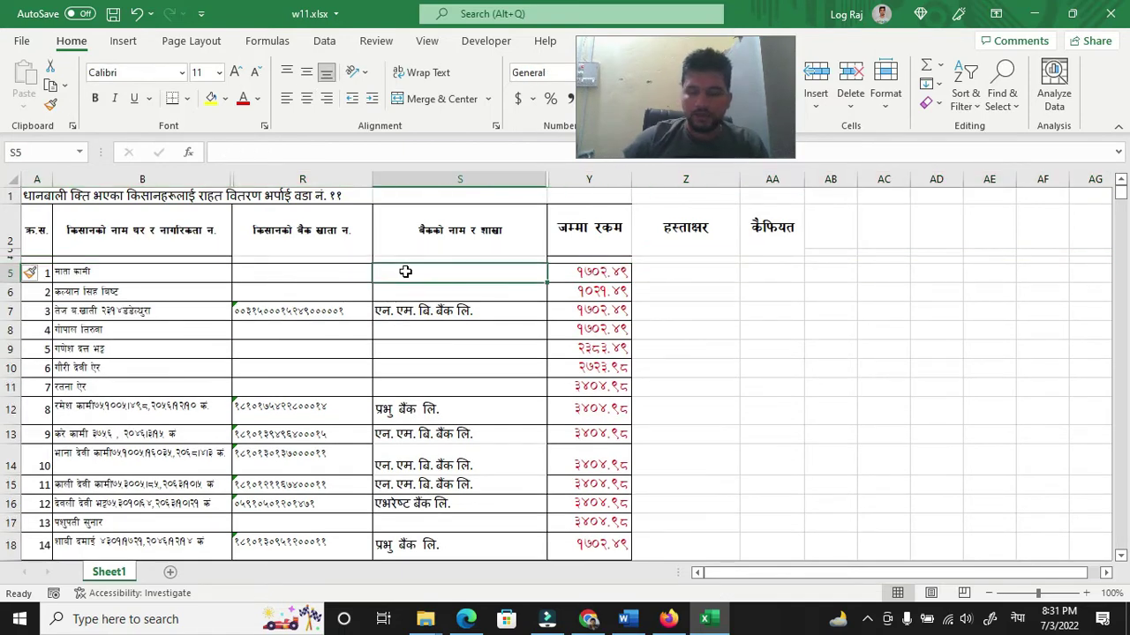
pyautogui.hotkey('shift', 'Down')
pyautogui.hotkey('shift', 'Down')
pyautogui.hotkey('ctrl', 'shift', 'Down')
pyautogui.hotkey('ctrl', 'shift', 'Down')
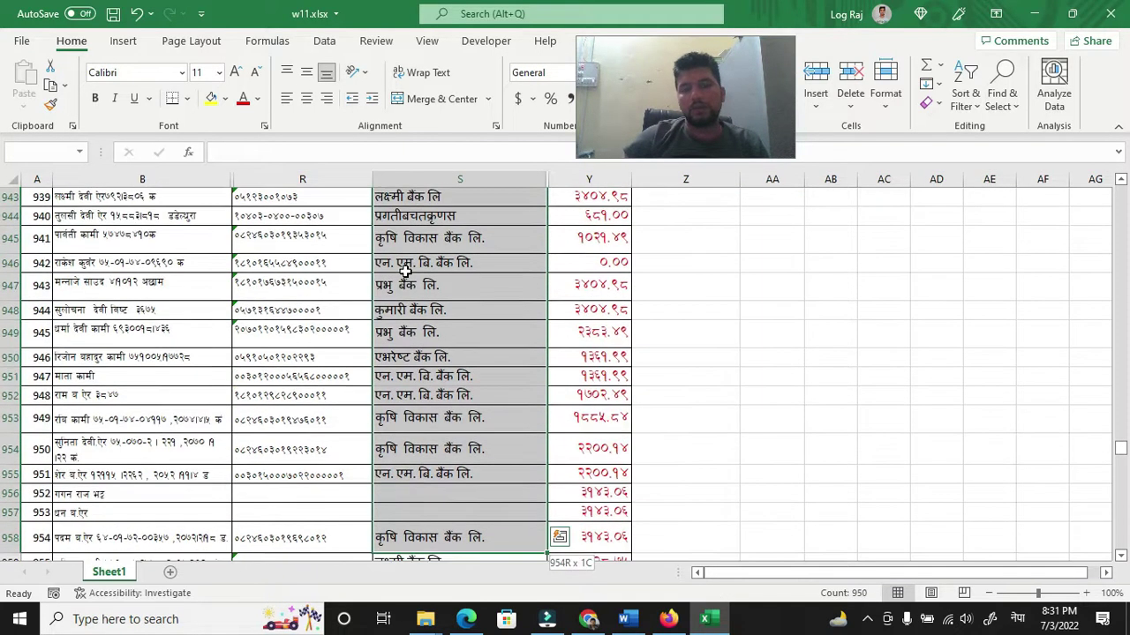
pyautogui.hotkey('shift', 'Down')
pyautogui.hotkey('shift', 'Down')
pyautogui.hotkey('shift', 'Down')
pyautogui.hotkey('shift', 'Down')
pyautogui.hotkey('shift', 'Down')
pyautogui.hotkey('shift', 'Down')
pyautogui.hotkey('shift', 'Down')
pyautogui.hotkey('shift', 'Down')
pyautogui.hotkey('shift', 'Down')
pyautogui.hotkey('shift', 'Down')
pyautogui.hotkey('shift', 'Down')
pyautogui.hotkey('shift', 'Down')
pyautogui.hotkey('shift', 'Down')
pyautogui.hotkey('shift', 'Down')
pyautogui.hotkey('shift', 'Down')
pyautogui.hotkey('shift', 'Down')
pyautogui.hotkey('shift', 'Down')
pyautogui.hotkey('shift', 'Down')
pyautogui.hotkey('shift', 'Down')
pyautogui.hotkey('shift', 'Down')
pyautogui.hotkey('shift', 'Down')
pyautogui.hotkey('shift', 'Down')
pyautogui.hotkey('shift', 'Down')
pyautogui.hotkey('shift', 'Down')
pyautogui.hotkey('shift', 'Down')
pyautogui.hotkey('shift', 'Down')
pyautogui.hotkey('shift', 'Down')
pyautogui.hotkey('shift', 'Down')
pyautogui.hotkey('shift', 'Down')
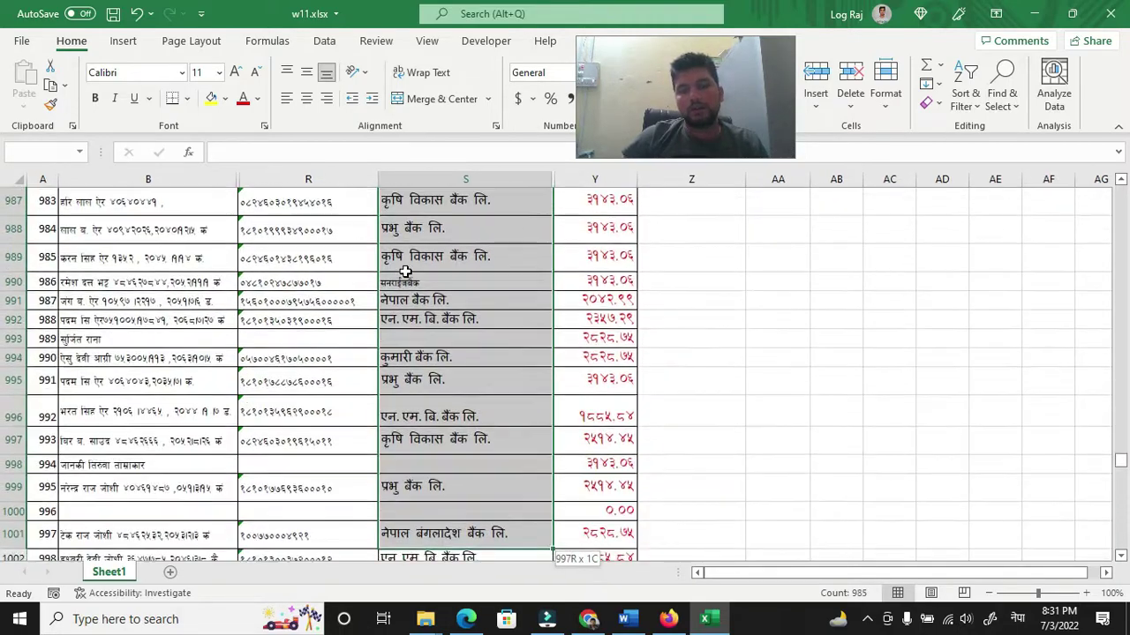
pyautogui.hotkey('shift', 'Down')
pyautogui.hotkey('shift', 'Down')
pyautogui.hotkey('shift', 'Down')
pyautogui.hotkey('shift', 'Down')
pyautogui.hotkey('shift', 'Down')
pyautogui.hotkey('shift', 'Down')
pyautogui.hotkey('shift', 'Down')
pyautogui.hotkey('shift', 'Down')
pyautogui.hotkey('shift', 'Down')
pyautogui.hotkey('shift', 'Down')
pyautogui.hotkey('shift', 'Down')
pyautogui.hotkey('shift', 'Down')
pyautogui.hotkey('shift', 'Down')
pyautogui.hotkey('shift', 'Down')
pyautogui.hotkey('shift', 'Down')
pyautogui.hotkey('shift', 'Down')
pyautogui.hotkey('shift', 'Down')
pyautogui.hotkey('shift', 'Down')
pyautogui.hotkey('shift', 'Down')
pyautogui.hotkey('shift', 'Down')
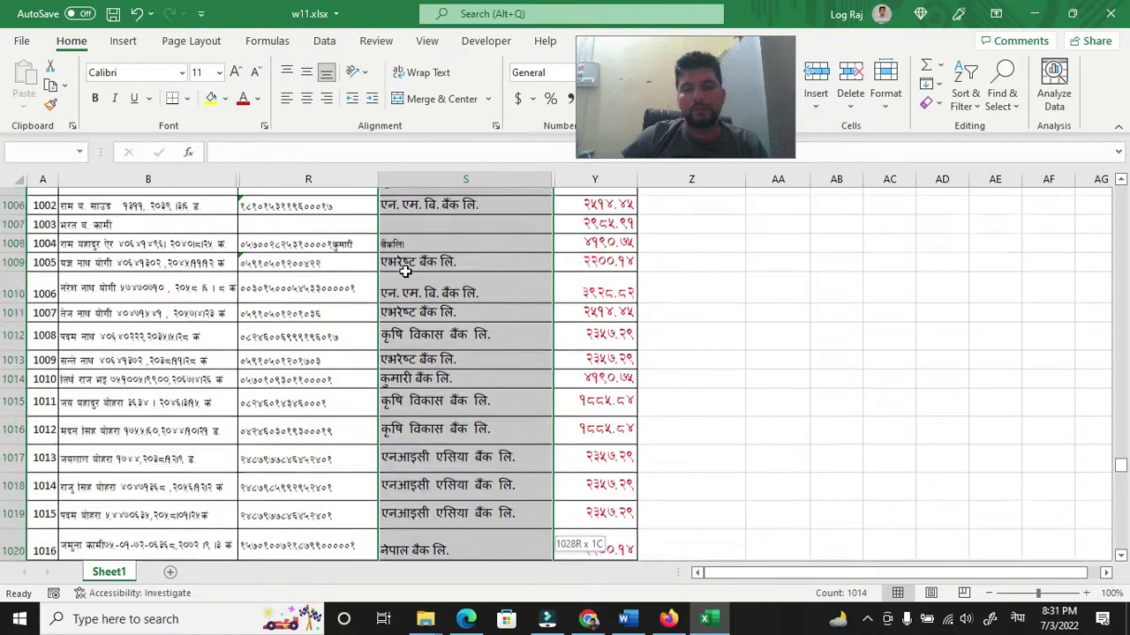
pyautogui.hotkey('shift', 'Down')
pyautogui.hotkey('shift', 'Down')
pyautogui.hotkey('shift', 'Down')
pyautogui.hotkey('shift', 'Down')
pyautogui.hotkey('shift', 'Down')
pyautogui.hotkey('shift', 'Down')
pyautogui.hotkey('shift', 'Down')
pyautogui.hotkey('shift', 'Down')
pyautogui.hotkey('shift', 'Down')
pyautogui.hotkey('shift', 'Down')
pyautogui.hotkey('shift', 'Down')
pyautogui.hotkey('shift', 'Down')
pyautogui.hotkey('shift', 'Down')
pyautogui.hotkey('shift', 'Down')
pyautogui.hotkey('shift', 'Down')
pyautogui.hotkey('shift', 'Down')
pyautogui.hotkey('shift', 'Down')
pyautogui.hotkey('shift', 'Down')
pyautogui.hotkey('shift', 'Down')
pyautogui.hotkey('shift', 'Down')
pyautogui.hotkey('shift', 'Down')
pyautogui.hotkey('shift', 'Down')
pyautogui.hotkey('shift', 'Down')
pyautogui.hotkey('shift', 'Down')
pyautogui.hotkey('shift', 'Down')
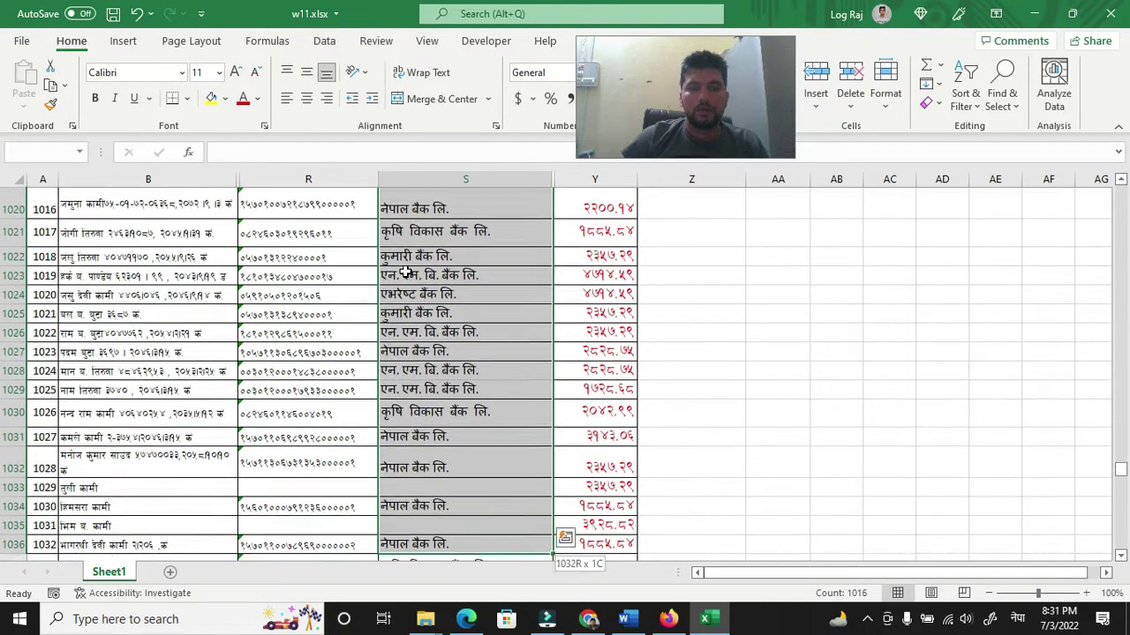
pyautogui.hotkey('shift', 'Down')
pyautogui.hotkey('shift', 'Down')
pyautogui.hotkey('shift', 'Down')
pyautogui.hotkey('shift', 'Down')
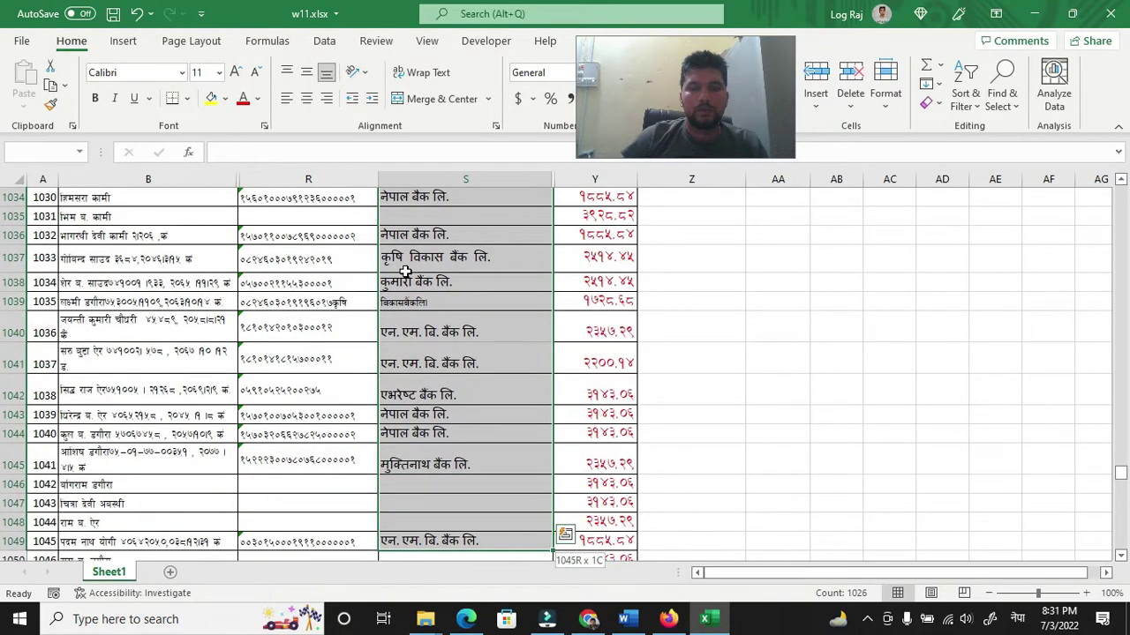
# Step: Copy कृषि विकास बैंक लि. from S1037 into S1039 and open the account number cell R1039 for editing
pyautogui.click(365, 302)
pyautogui.click(434, 261)
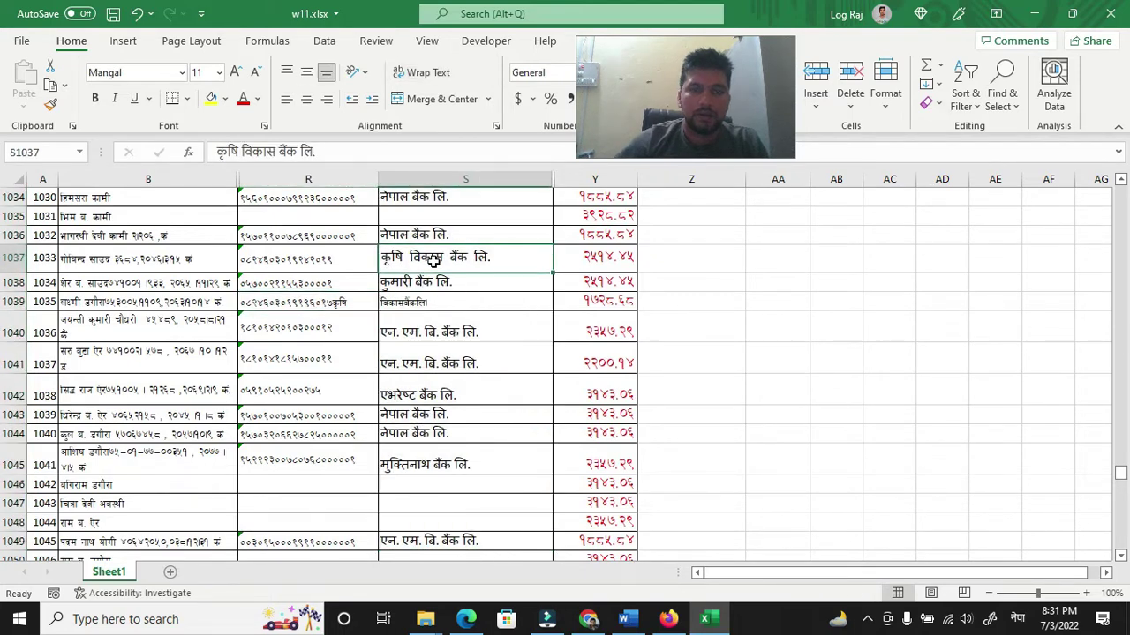
pyautogui.hotkey('ctrl', 'c')
pyautogui.click(441, 300)
pyautogui.hotkey('ctrl', 'v')
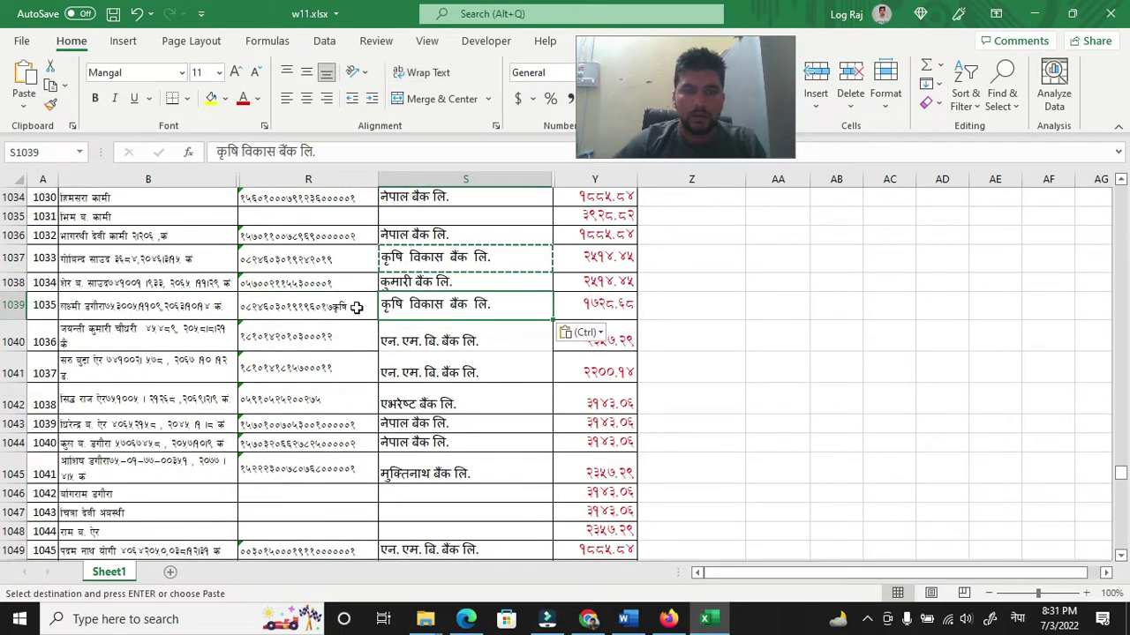
pyautogui.doubleClick(355, 307)
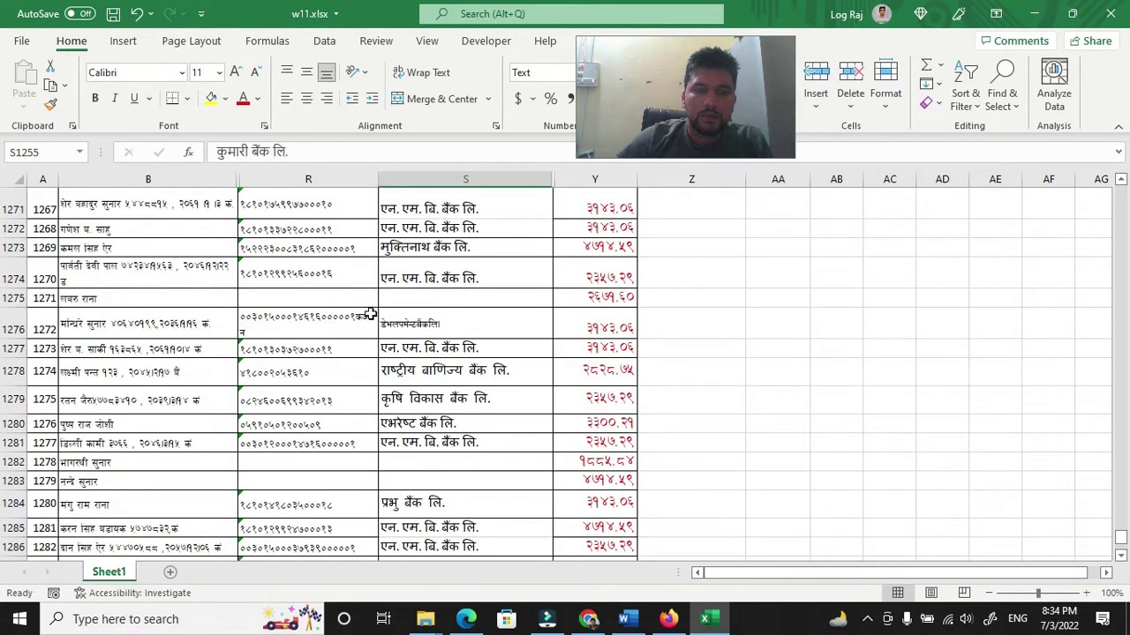
# Step: Remove the stray text कञ्चन from account cell R1276 and copy एन. एम. बि. बैंक लि. from S1274 into S1276
pyautogui.doubleClick(369, 314)
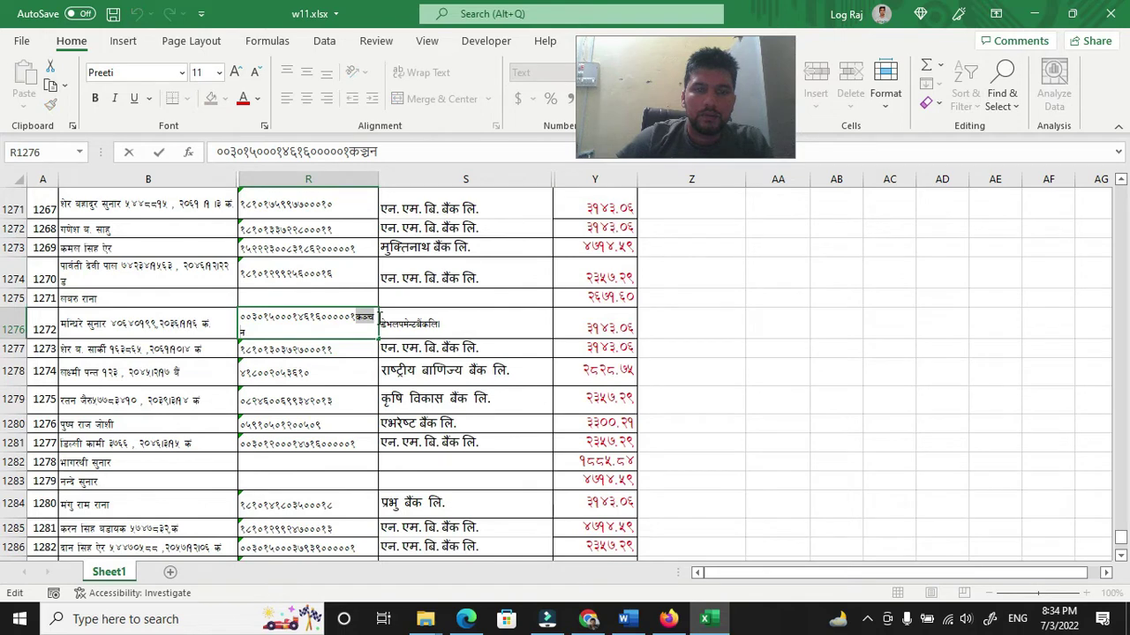
pyautogui.press('BackSpace')
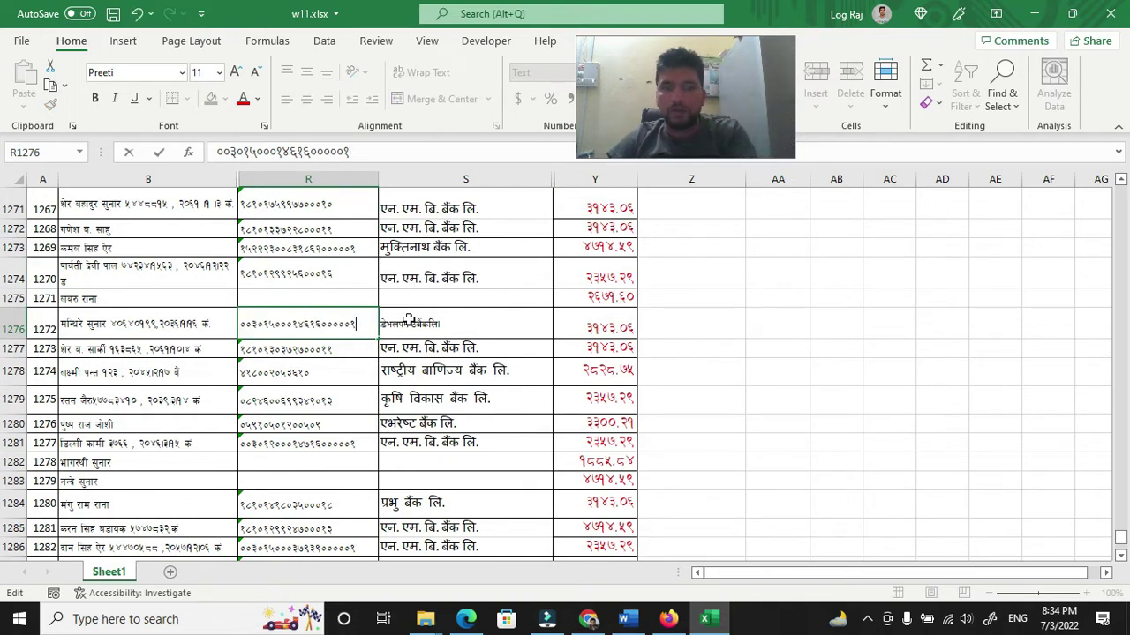
pyautogui.click(411, 271)
pyautogui.hotkey('ctrl', 'c')
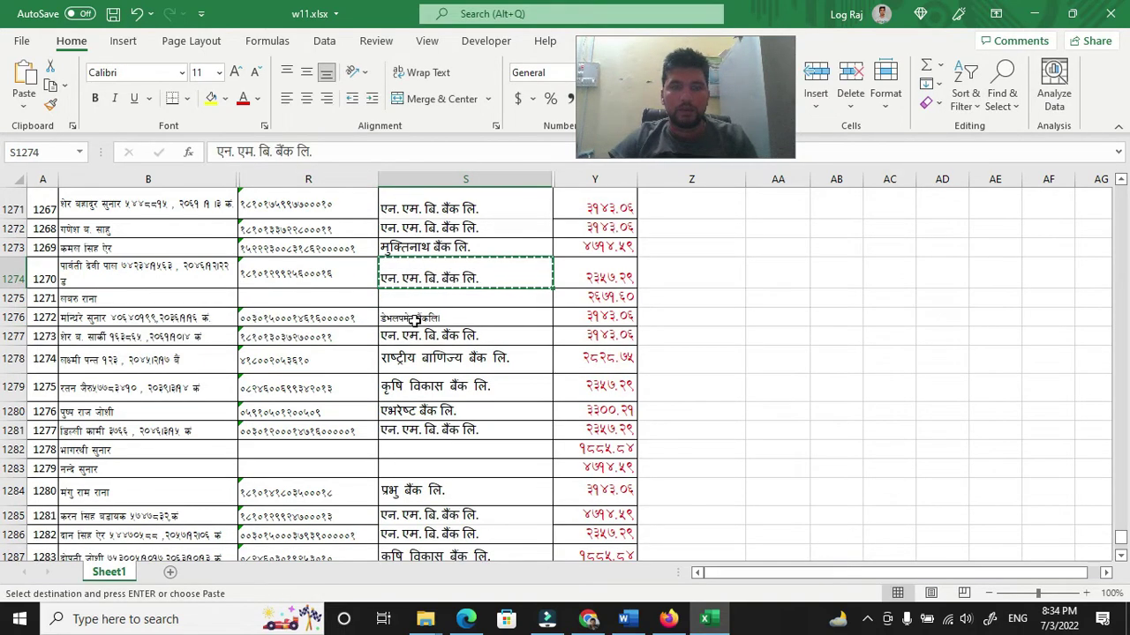
pyautogui.click(413, 319)
pyautogui.hotkey('ctrl', 'v')
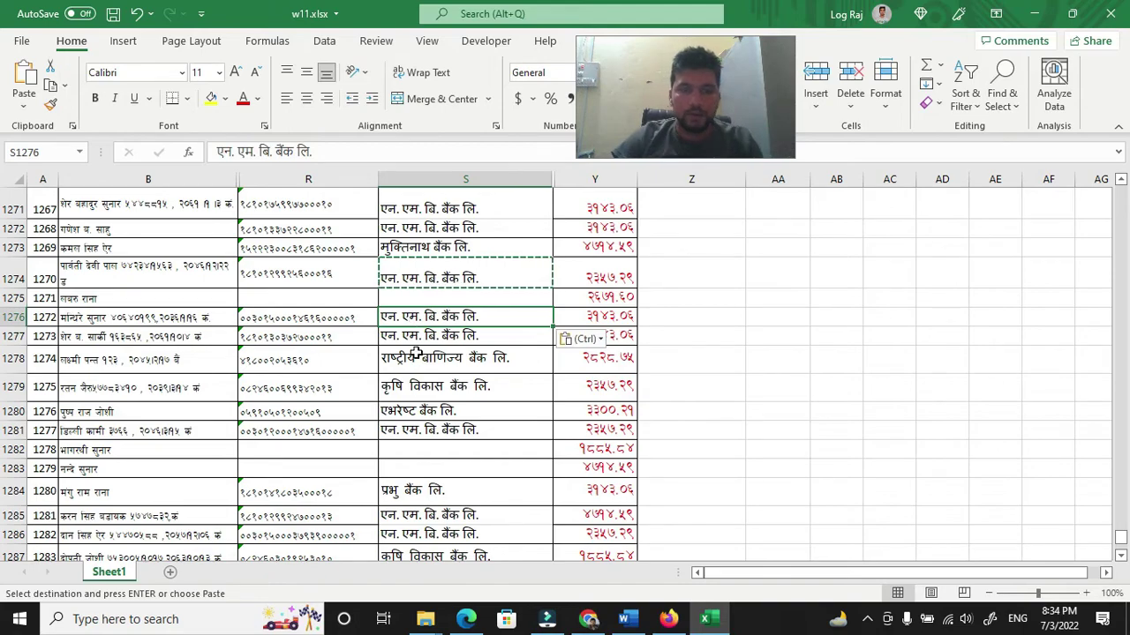
# Step: Sort only the bank name cells S5 through S1302 from A to Z, leaving the neighbouring columns out of the sort
pyautogui.scroll(-8, 415, 355)
pyautogui.scroll(2, 419, 362)
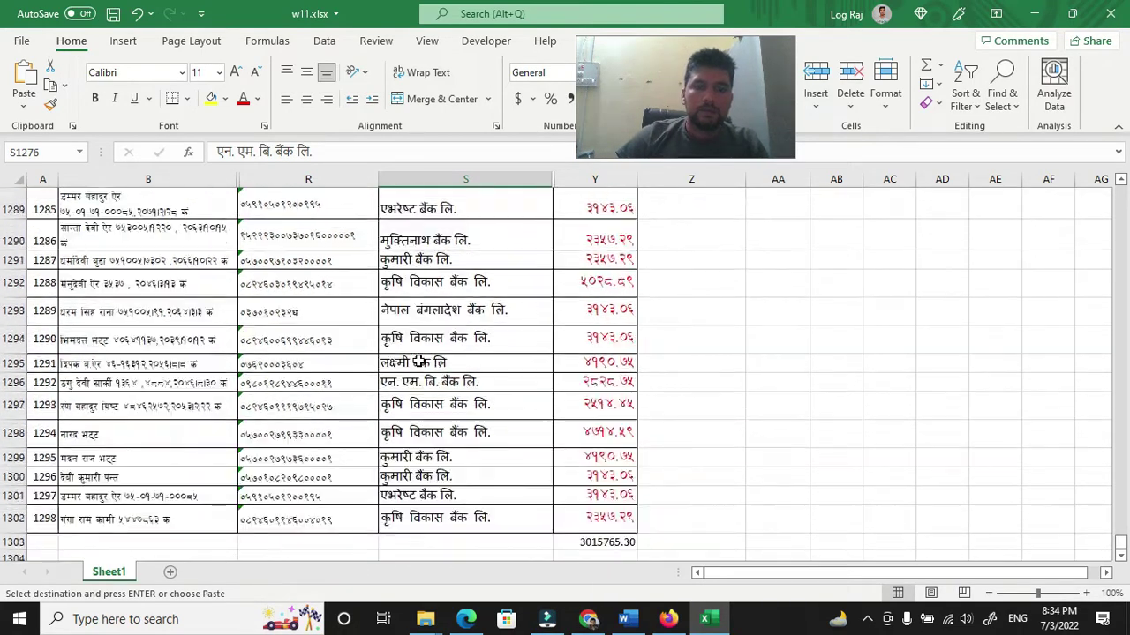
pyautogui.scroll(20, 420, 362)
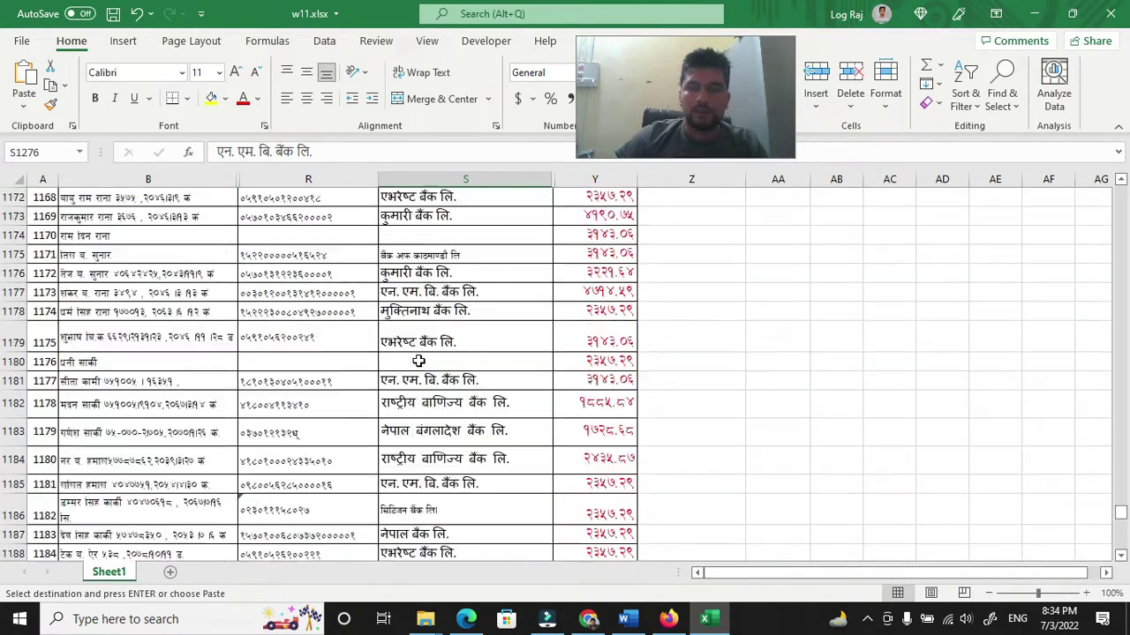
pyautogui.scroll(20, 418, 361)
pyautogui.moveTo(1114, 429); pyautogui.dragTo(1103, 146)
pyautogui.click(464, 278)
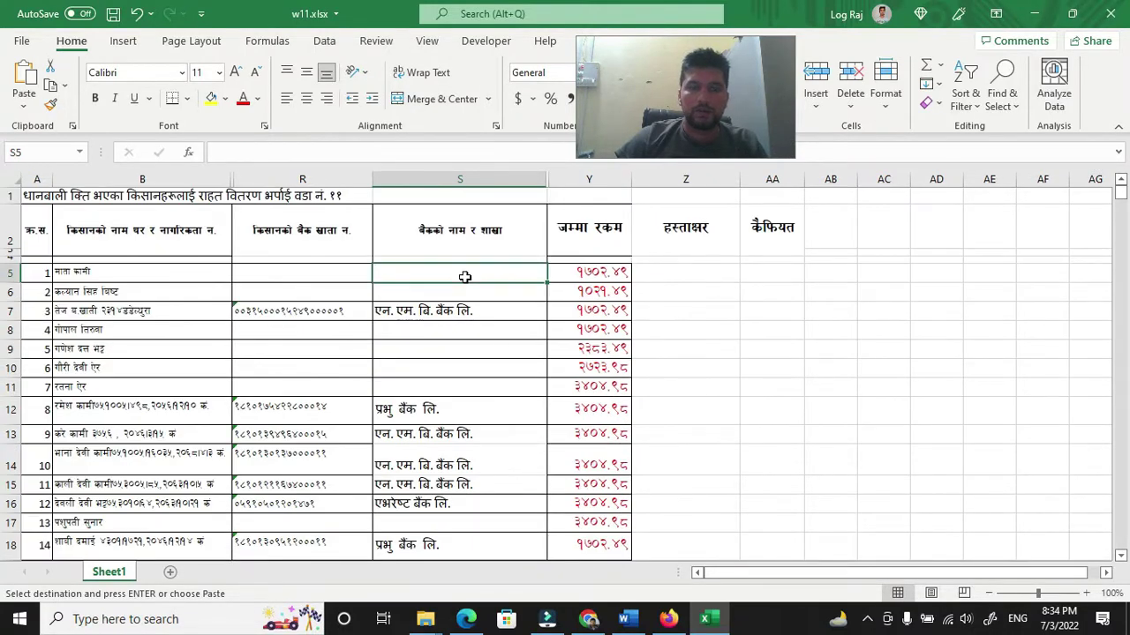
pyautogui.hotkey('shift', 'Down')
pyautogui.hotkey('shift', 'Down')
pyautogui.hotkey('ctrl', 'shift', 'Down')
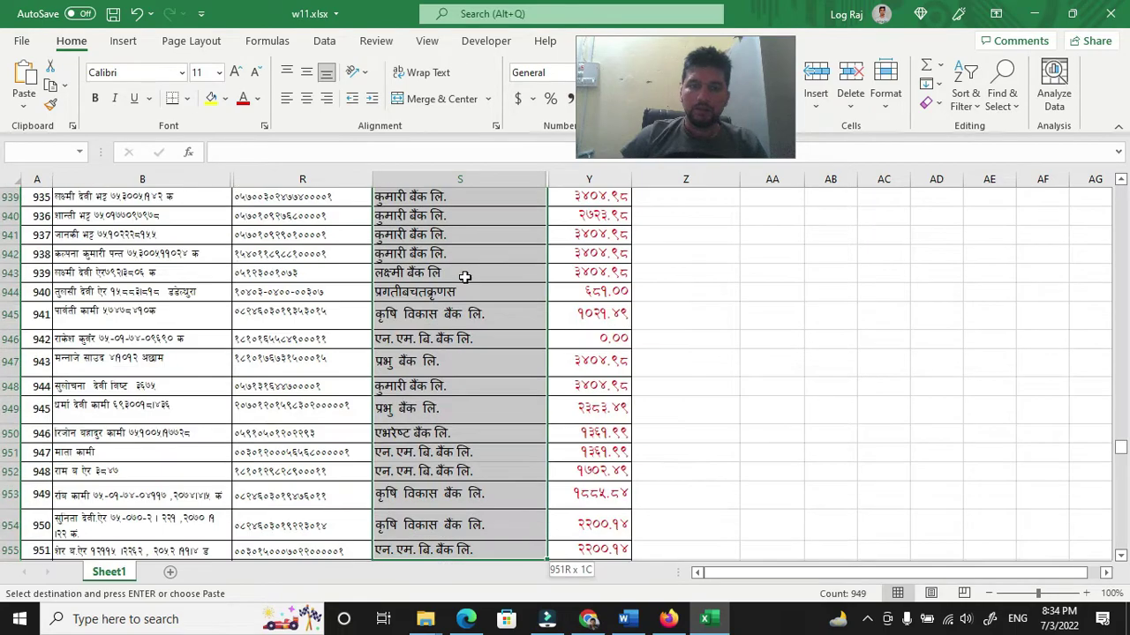
pyautogui.hotkey('shift', 'Down')
pyautogui.hotkey('shift', 'Down')
pyautogui.hotkey('shift', 'Down')
pyautogui.hotkey('shift', 'Down')
pyautogui.hotkey('shift', 'Down')
pyautogui.hotkey('shift', 'Down')
pyautogui.hotkey('shift', 'Down')
pyautogui.hotkey('shift', 'Down')
pyautogui.hotkey('shift', 'Down')
pyautogui.hotkey('shift', 'Down')
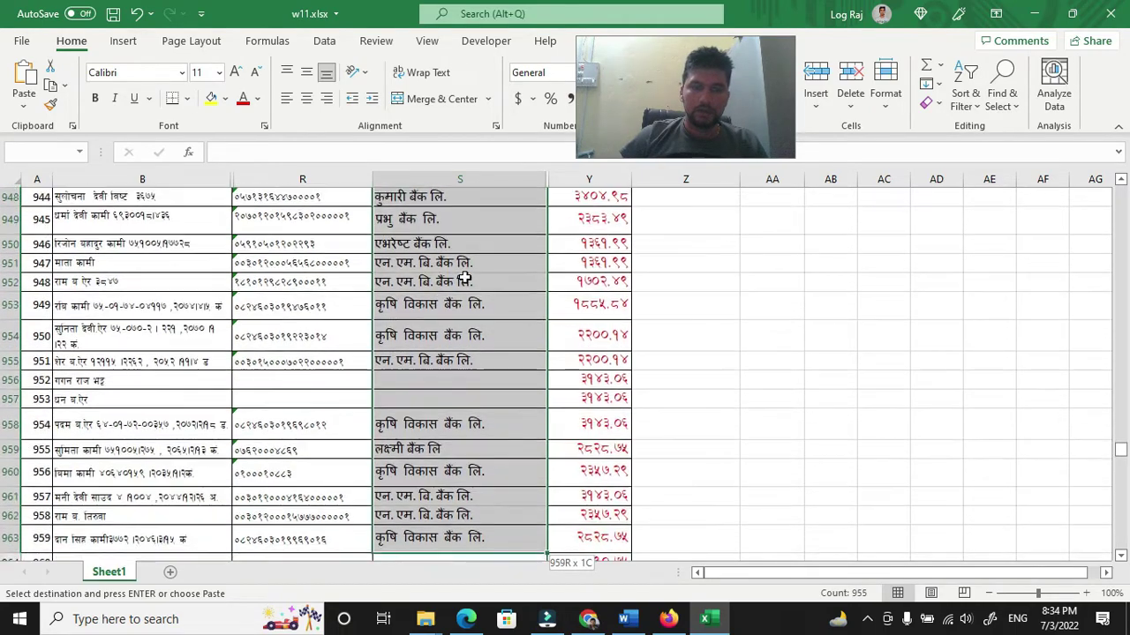
pyautogui.hotkey('shift', 'Down')
pyautogui.hotkey('shift', 'Down')
pyautogui.hotkey('shift', 'Down')
pyautogui.hotkey('shift', 'Down')
pyautogui.hotkey('shift', 'Down')
pyautogui.hotkey('shift', 'Down')
pyautogui.hotkey('shift', 'Down')
pyautogui.hotkey('shift', 'Down')
pyautogui.hotkey('shift', 'Down')
pyautogui.hotkey('shift', 'Down')
pyautogui.hotkey('shift', 'Down')
pyautogui.hotkey('shift', 'Down')
pyautogui.hotkey('shift', 'Down')
pyautogui.hotkey('shift', 'Down')
pyautogui.hotkey('shift', 'Down')
pyautogui.hotkey('shift', 'Down')
pyautogui.hotkey('shift', 'Down')
pyautogui.hotkey('shift', 'Down')
pyautogui.hotkey('shift', 'Down')
pyautogui.hotkey('shift', 'Down')
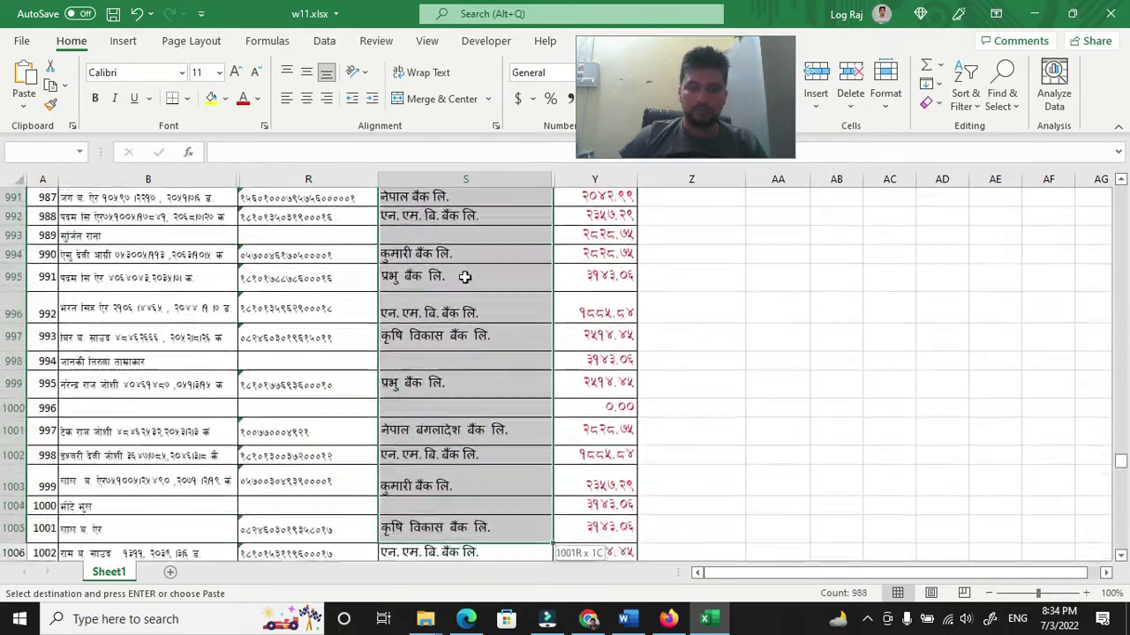
pyautogui.hotkey('shift', 'pagedown')
pyautogui.hotkey('shift', 'pagedown')
pyautogui.hotkey('shift', 'pagedown')
pyautogui.hotkey('shift', 'pagedown')
pyautogui.hotkey('shift', 'pagedown')
pyautogui.hotkey('shift', 'pagedown')
pyautogui.hotkey('shift', 'pagedown')
pyautogui.hotkey('shift', 'pagedown')
pyautogui.hotkey('shift', 'pagedown')
pyautogui.hotkey('shift', 'pagedown')
pyautogui.hotkey('shift', 'pagedown')
pyautogui.hotkey('shift', 'pagedown')
pyautogui.hotkey('shift', 'pagedown')
pyautogui.hotkey('shift', 'pagedown')
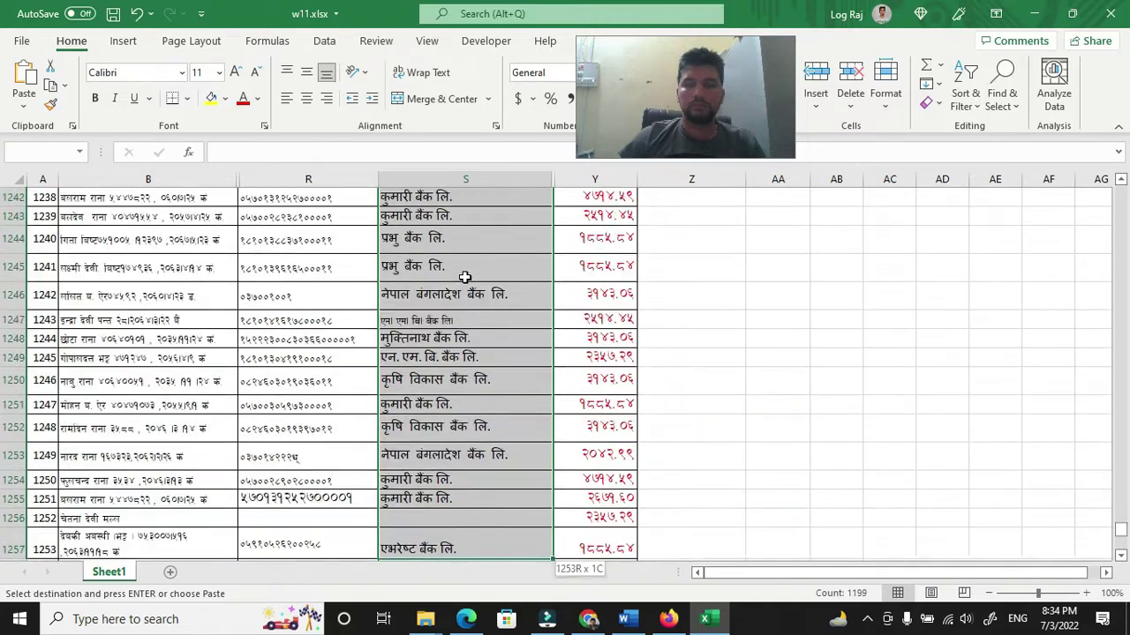
pyautogui.hotkey('shift', 'pagedown')
pyautogui.hotkey('shift', 'pagedown')
pyautogui.hotkey('shift', 'pagedown')
pyautogui.hotkey('ctrl', 'shift', 'Up')
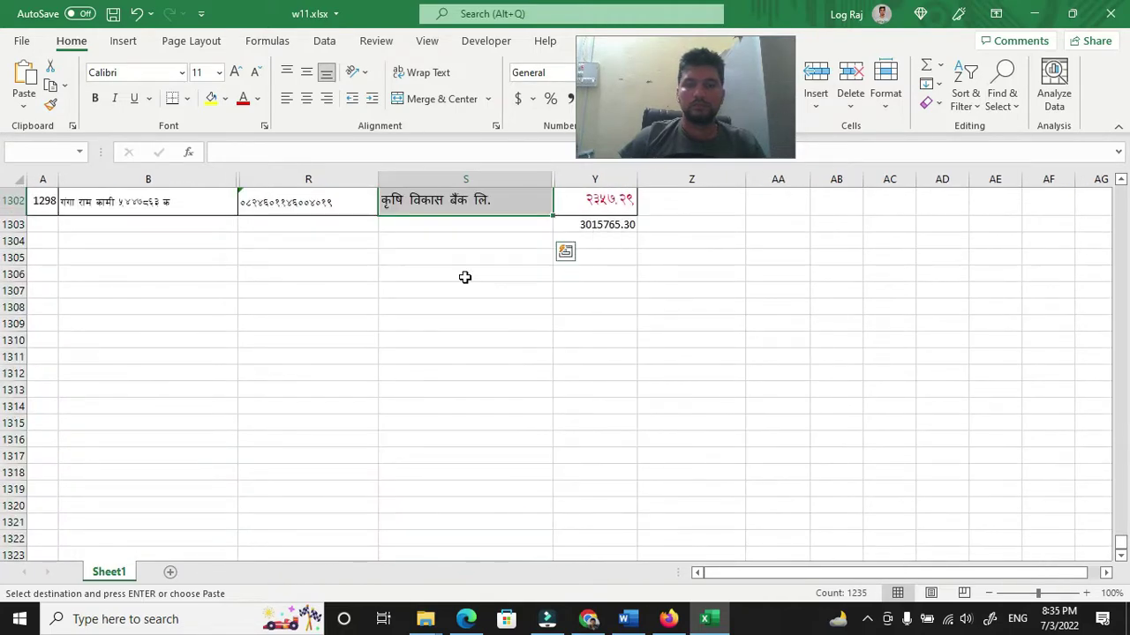
pyautogui.click(964, 99)
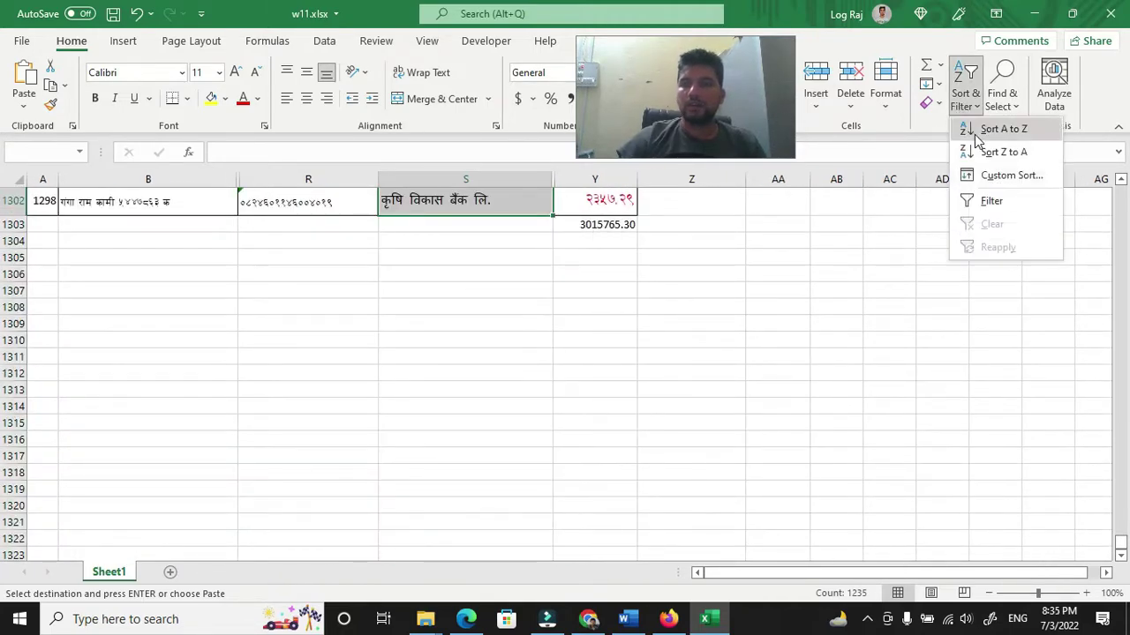
pyautogui.click(986, 132)
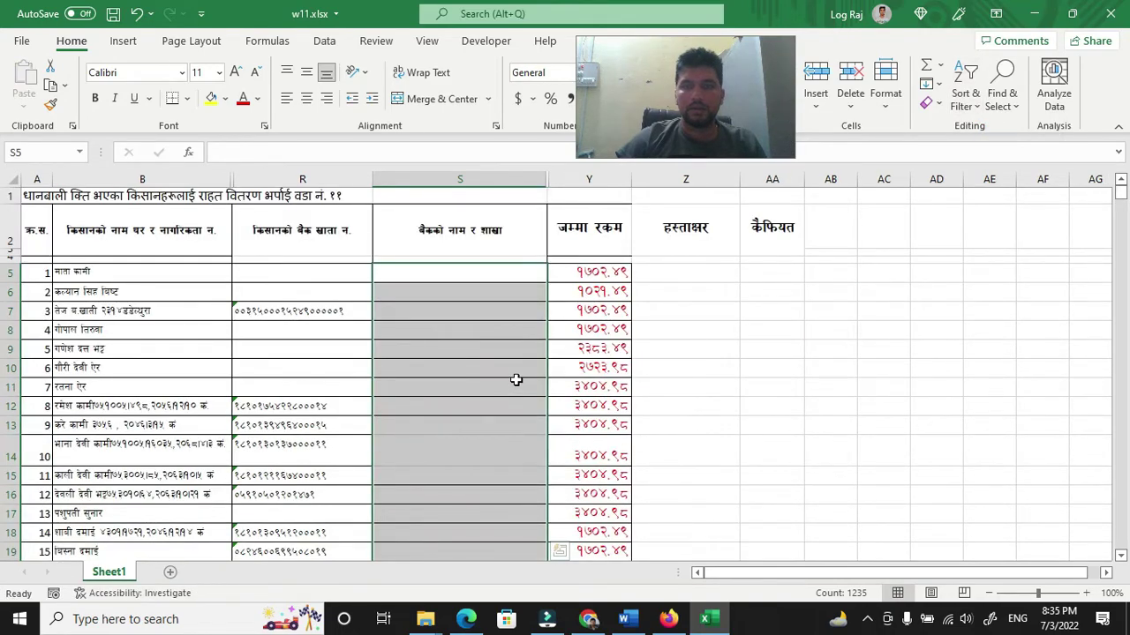
# Step: Look through the sorted bank names in column S from S5 to about row 488, checking for inconsistent spellings
pyautogui.scroll(-20, 516, 379)
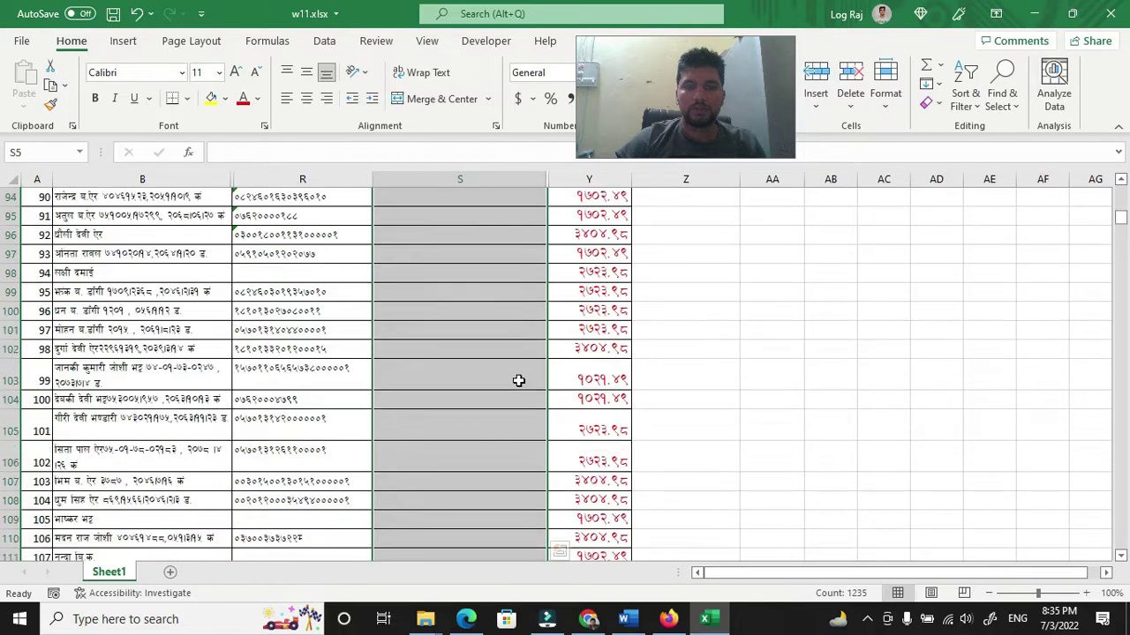
pyautogui.scroll(-20, 518, 380)
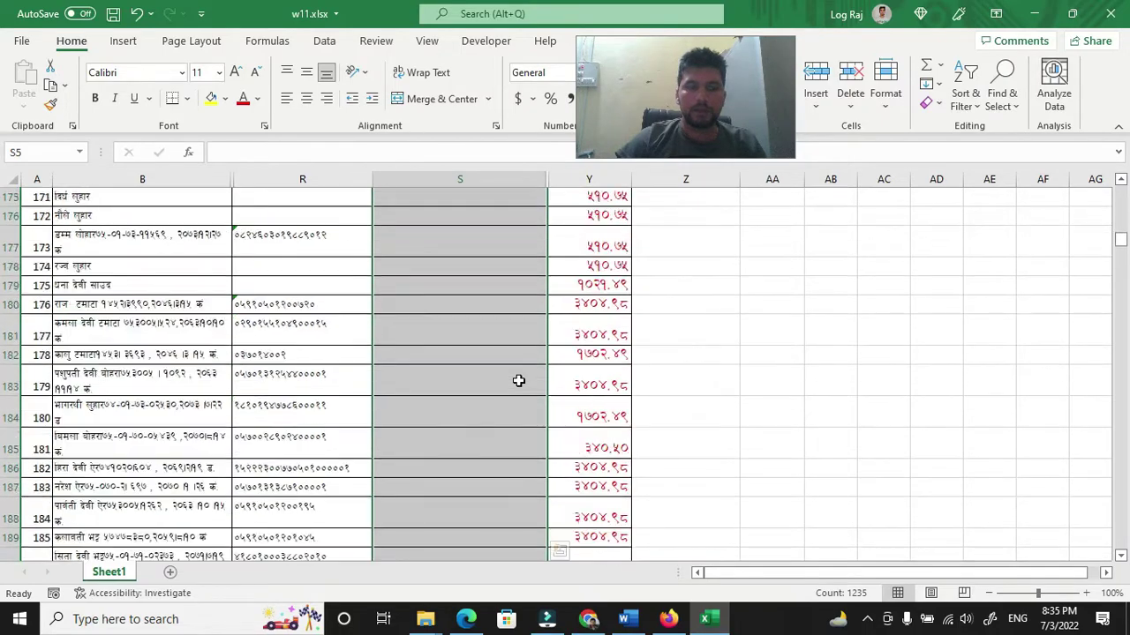
pyautogui.scroll(-10, 518, 380)
pyautogui.scroll(-11, 518, 380)
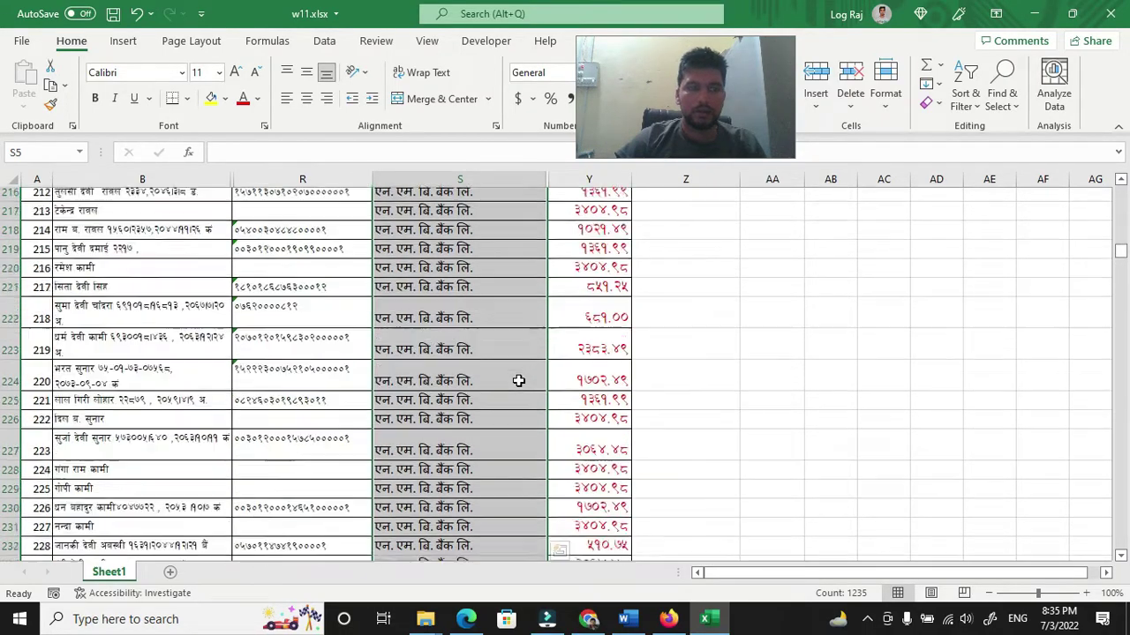
pyautogui.scroll(-19, 518, 380)
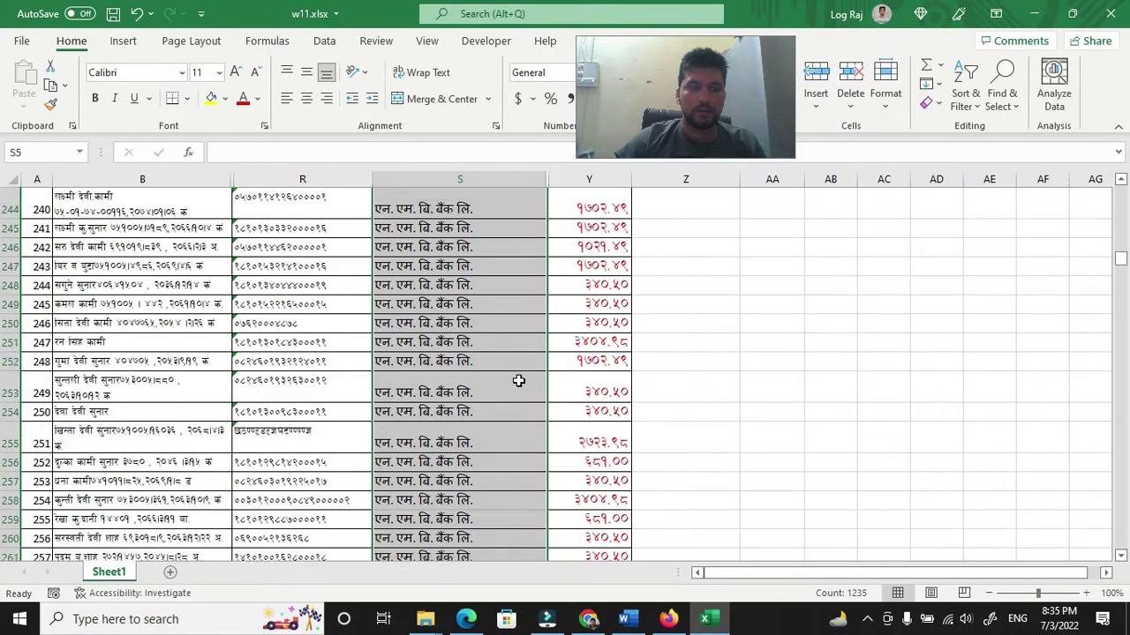
pyautogui.scroll(-13, 518, 380)
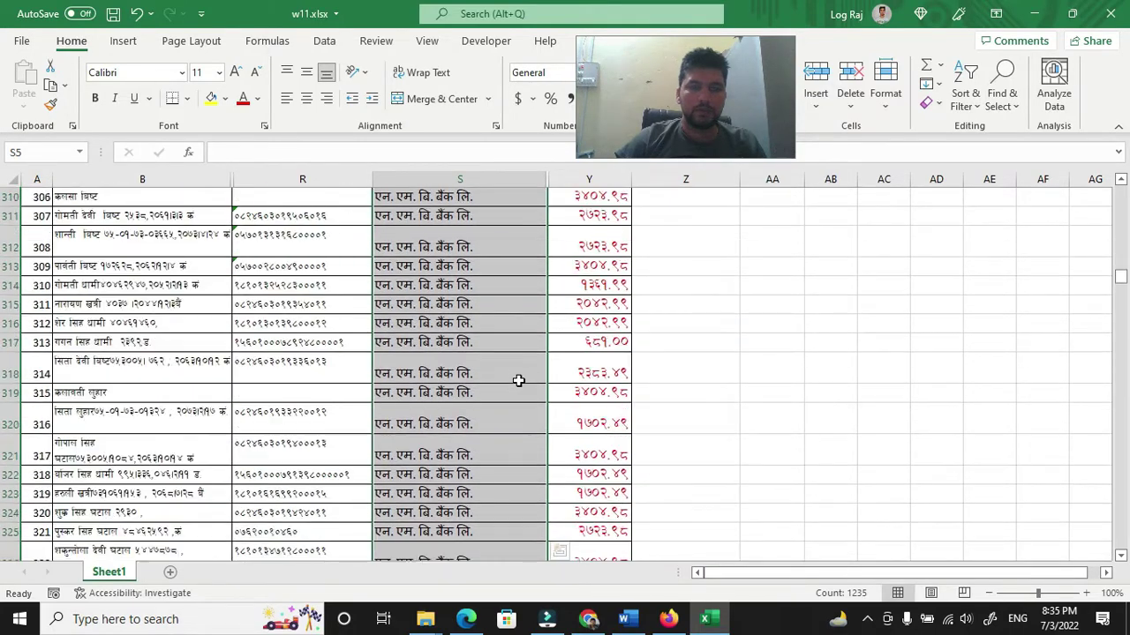
pyautogui.scroll(-5, 518, 381)
pyautogui.click(520, 379)
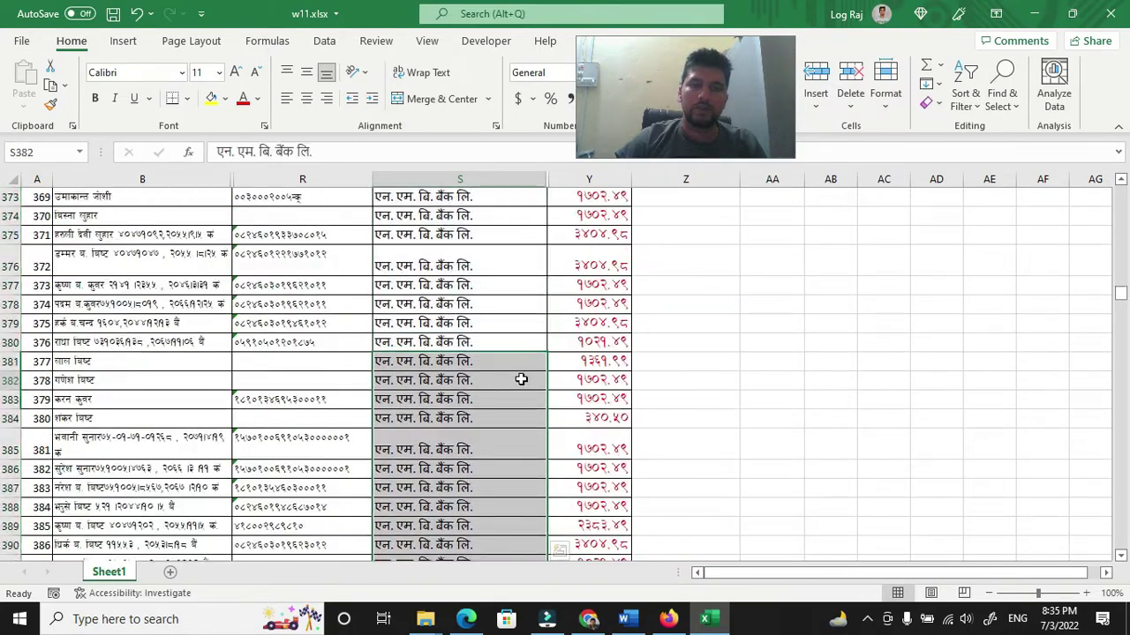
pyautogui.press('Down')
pyautogui.press('Down')
pyautogui.press('Down')
pyautogui.press('Down')
pyautogui.press('Down')
pyautogui.press('Down')
pyautogui.press('Down')
pyautogui.press('Down')
pyautogui.press('Down')
pyautogui.press('Down')
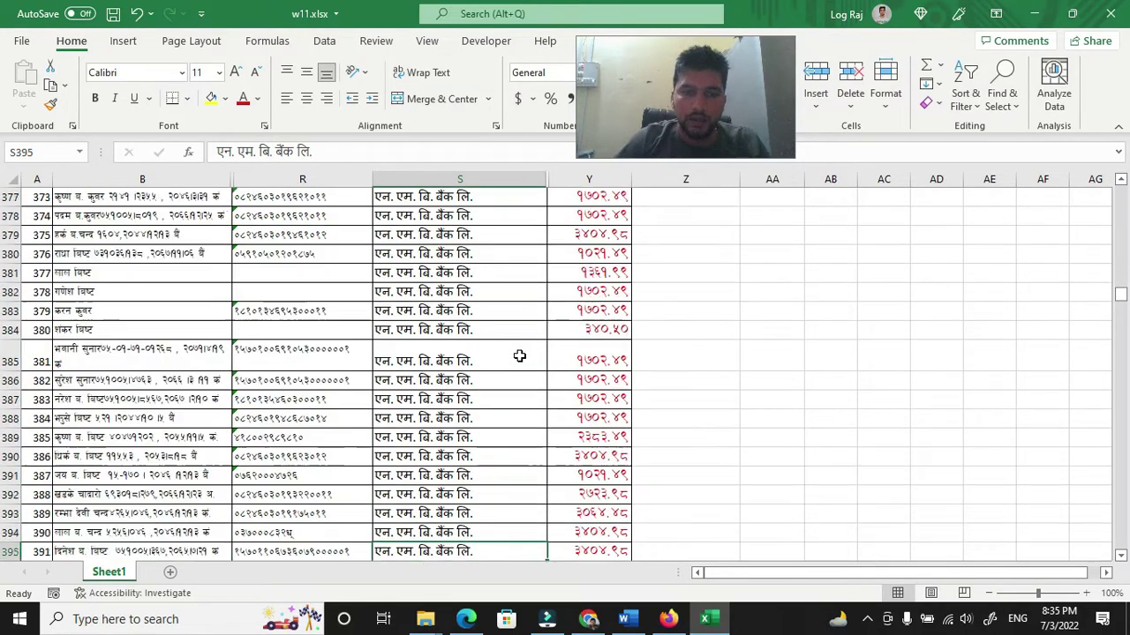
pyautogui.press('Down')
pyautogui.press('Down')
pyautogui.press('Down')
pyautogui.press('Down')
pyautogui.press('Down')
pyautogui.press('Down')
pyautogui.press('Down')
pyautogui.press('Down')
pyautogui.press('Down')
pyautogui.press('Down')
pyautogui.press('Down')
pyautogui.press('Down')
pyautogui.press('Down')
pyautogui.press('Down')
pyautogui.press('Down')
pyautogui.press('Down')
pyautogui.press('Down')
pyautogui.press('Down')
pyautogui.press('Down')
pyautogui.press('Down')
pyautogui.press('Down')
pyautogui.press('Down')
pyautogui.press('Down')
pyautogui.press('Down')
pyautogui.press('Down')
pyautogui.press('Down')
pyautogui.press('Down')
pyautogui.press('Down')
pyautogui.press('Down')
pyautogui.press('Down')
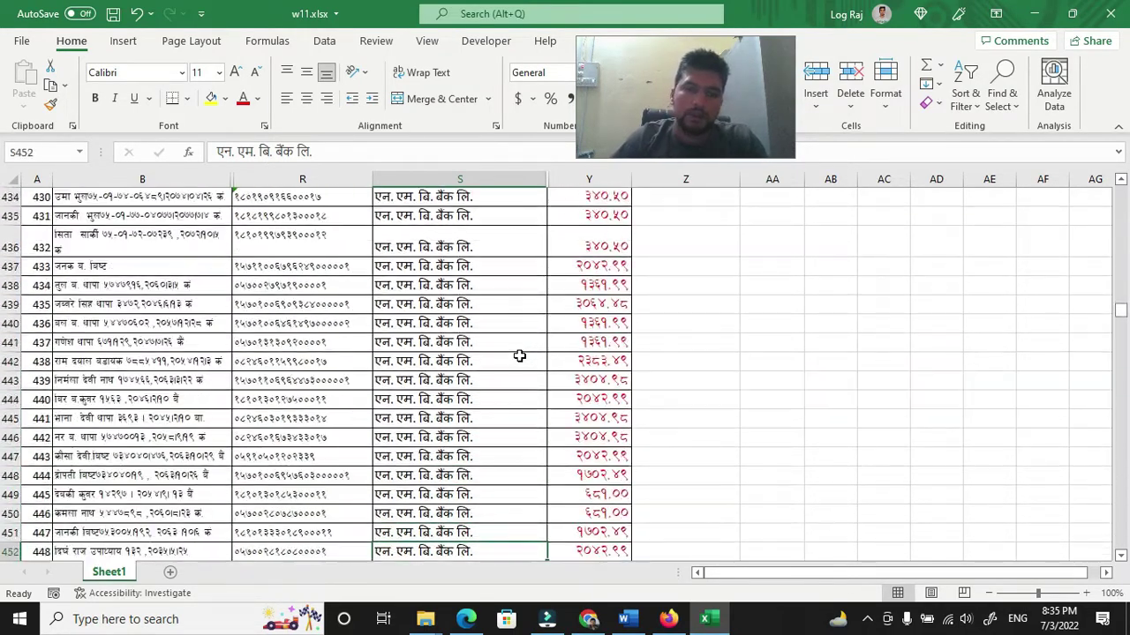
pyautogui.press('Down')
pyautogui.press('Down')
pyautogui.press('Down')
pyautogui.press('Down')
pyautogui.press('Down')
pyautogui.press('Down')
pyautogui.press('Down')
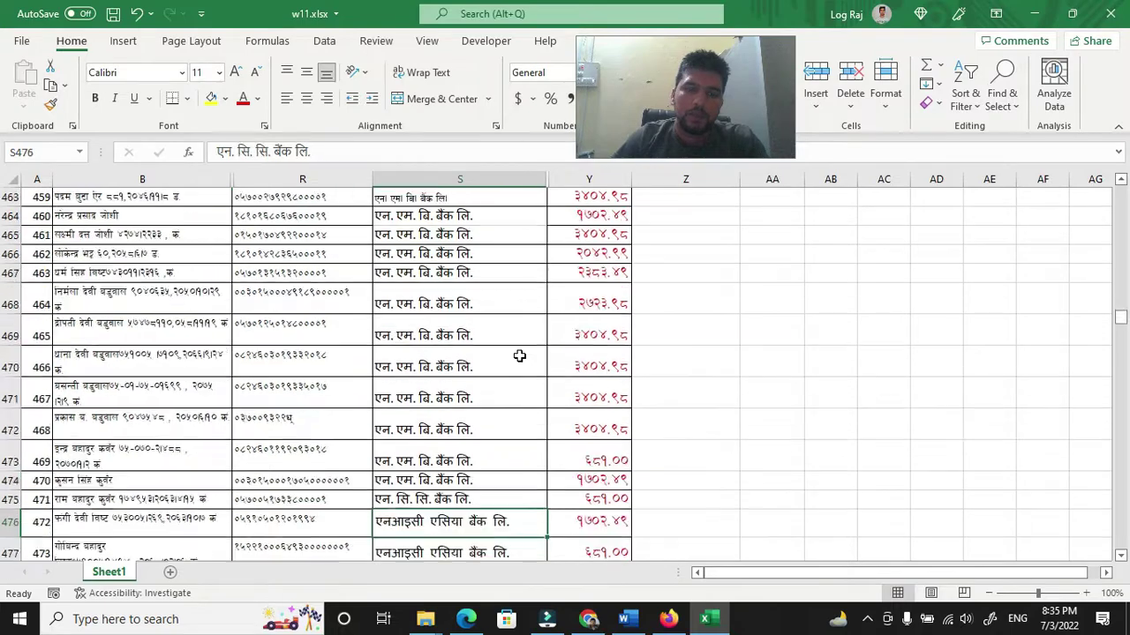
pyautogui.press('Down')
pyautogui.press('Down')
pyautogui.press('Down')
pyautogui.press('Down')
pyautogui.press('Down')
pyautogui.press('Down')
pyautogui.press('Down')
pyautogui.press('Down')
pyautogui.press('Down')
pyautogui.press('Down')
pyautogui.press('Down')
pyautogui.press('Down')
pyautogui.press('Down')
pyautogui.press('Down')
pyautogui.press('Down')
pyautogui.press('Down')
pyautogui.press('Down')
pyautogui.press('Down')
pyautogui.press('Down')
pyautogui.press('Down')
pyautogui.press('Down')
pyautogui.press('Down')
pyautogui.press('Down')
pyautogui.press('Down')
pyautogui.press('Down')
pyautogui.press('Down')
pyautogui.press('Down')
pyautogui.press('Down')
pyautogui.press('Down')
pyautogui.press('Down')
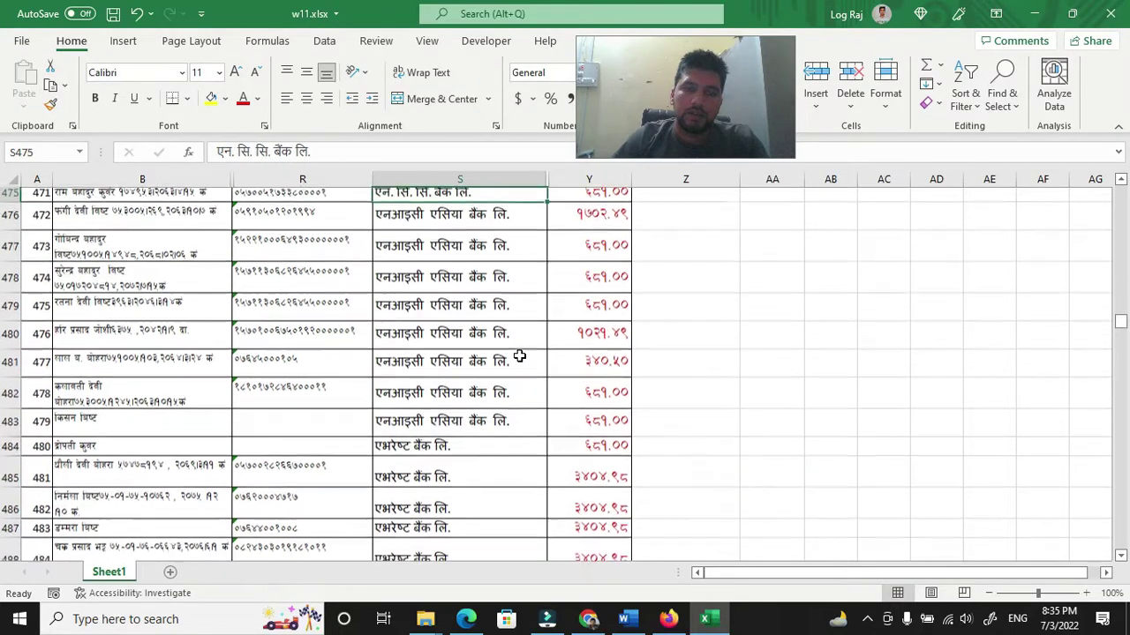
# Step: Check the sorted bank names in column S from row 475 to about row 725 for inconsistent spellings
pyautogui.press('Down')
pyautogui.press('Down')
pyautogui.press('Down')
pyautogui.press('Down')
pyautogui.press('Down')
pyautogui.press('Down')
pyautogui.press('Down')
pyautogui.press('Down')
pyautogui.press('Down')
pyautogui.press('Down')
pyautogui.press('Down')
pyautogui.press('Down')
pyautogui.press('Down')
pyautogui.press('Down')
pyautogui.press('Down')
pyautogui.press('Down')
pyautogui.press('Down')
pyautogui.press('Down')
pyautogui.press('Down')
pyautogui.press('Down')
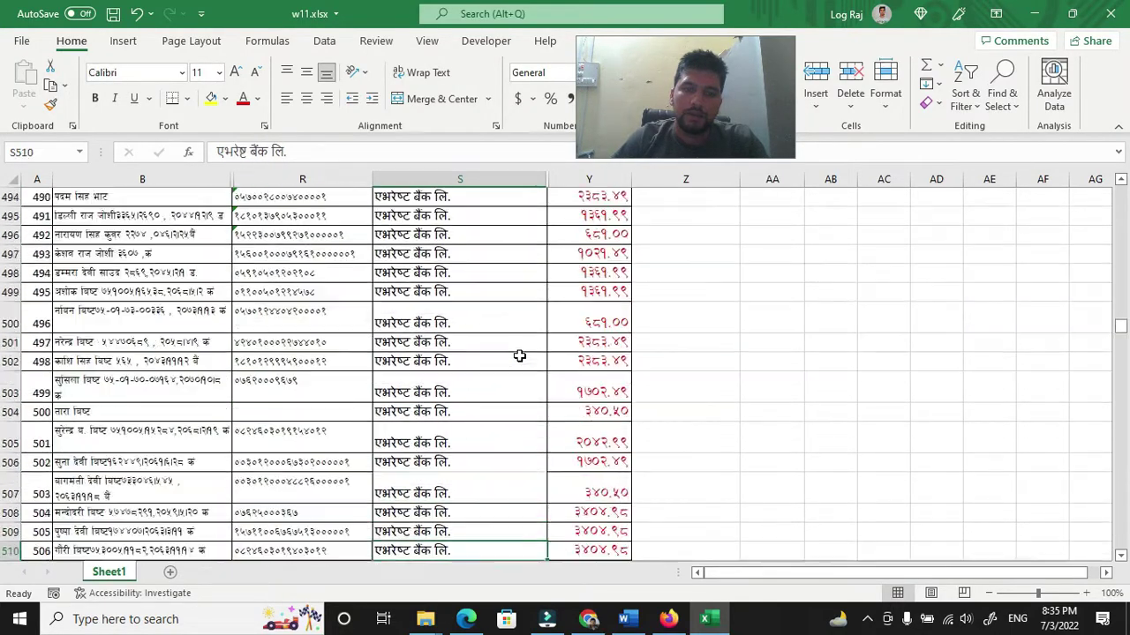
pyautogui.press('Down')
pyautogui.press('Down')
pyautogui.press('Down')
pyautogui.press('Down')
pyautogui.press('Down')
pyautogui.press('Down')
pyautogui.press('Down')
pyautogui.press('Down')
pyautogui.press('Down')
pyautogui.press('Down')
pyautogui.press('Down')
pyautogui.press('Down')
pyautogui.press('Down')
pyautogui.press('Down')
pyautogui.press('Down')
pyautogui.press('Down')
pyautogui.press('Down')
pyautogui.press('Down')
pyautogui.press('Down')
pyautogui.press('Down')
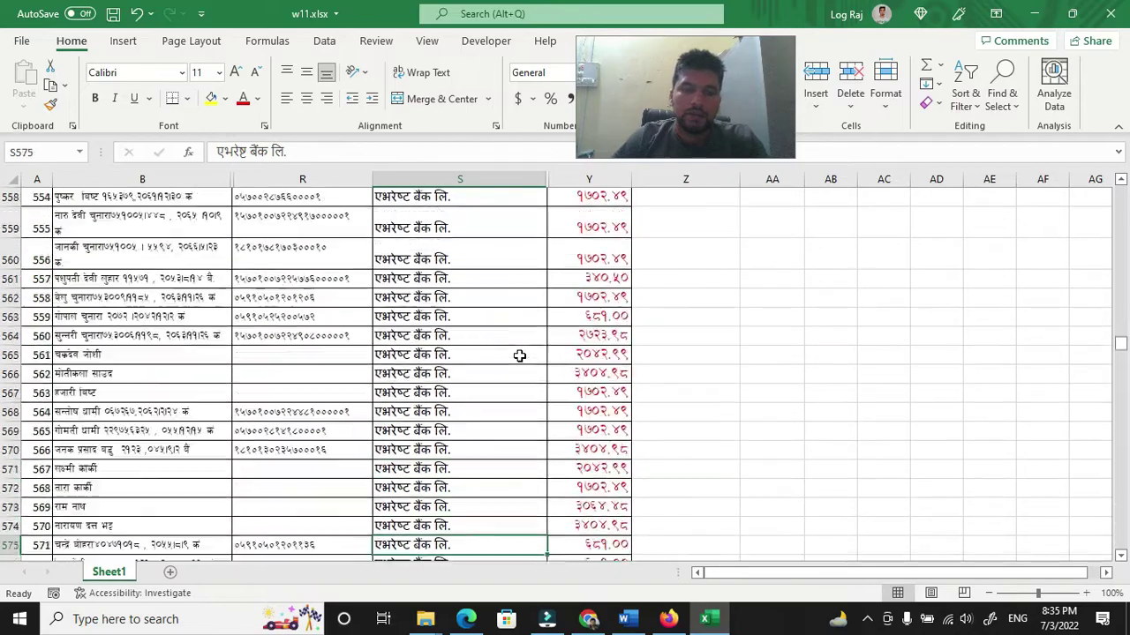
pyautogui.press('Down')
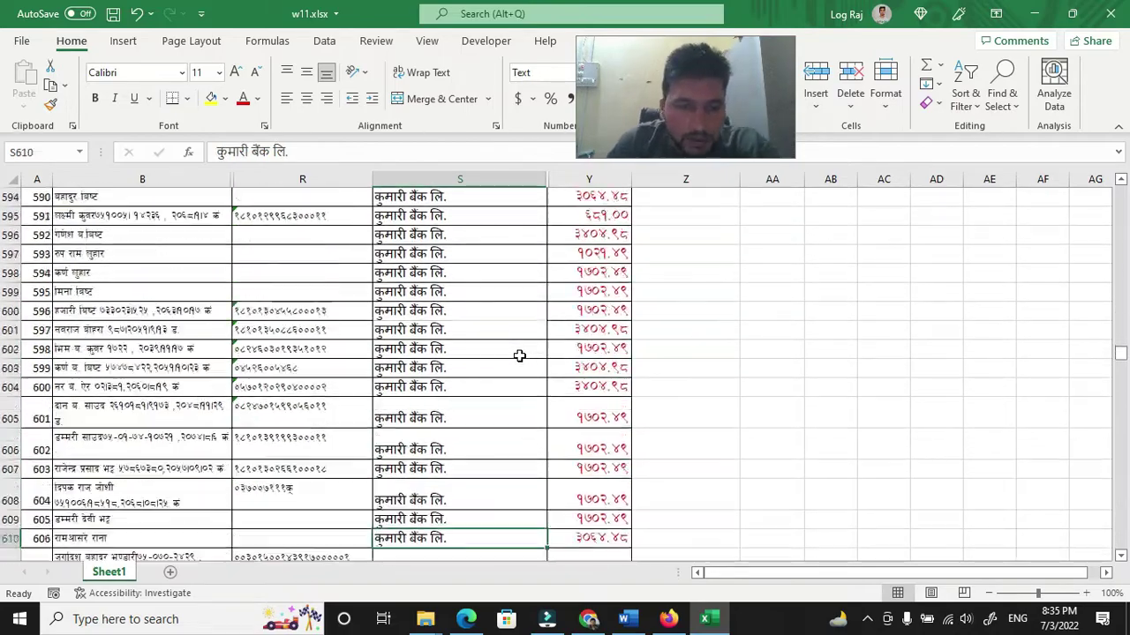
pyautogui.press('Down')
pyautogui.press('Down')
pyautogui.press('Down')
pyautogui.press('Down')
pyautogui.press('Down')
pyautogui.press('Down')
pyautogui.press('Down')
pyautogui.press('Down')
pyautogui.press('Down')
pyautogui.press('Down')
pyautogui.press('Down')
pyautogui.press('Down')
pyautogui.press('Down')
pyautogui.press('Down')
pyautogui.press('Down')
pyautogui.press('Down')
pyautogui.press('Down')
pyautogui.press('Down')
pyautogui.press('Down')
pyautogui.press('Down')
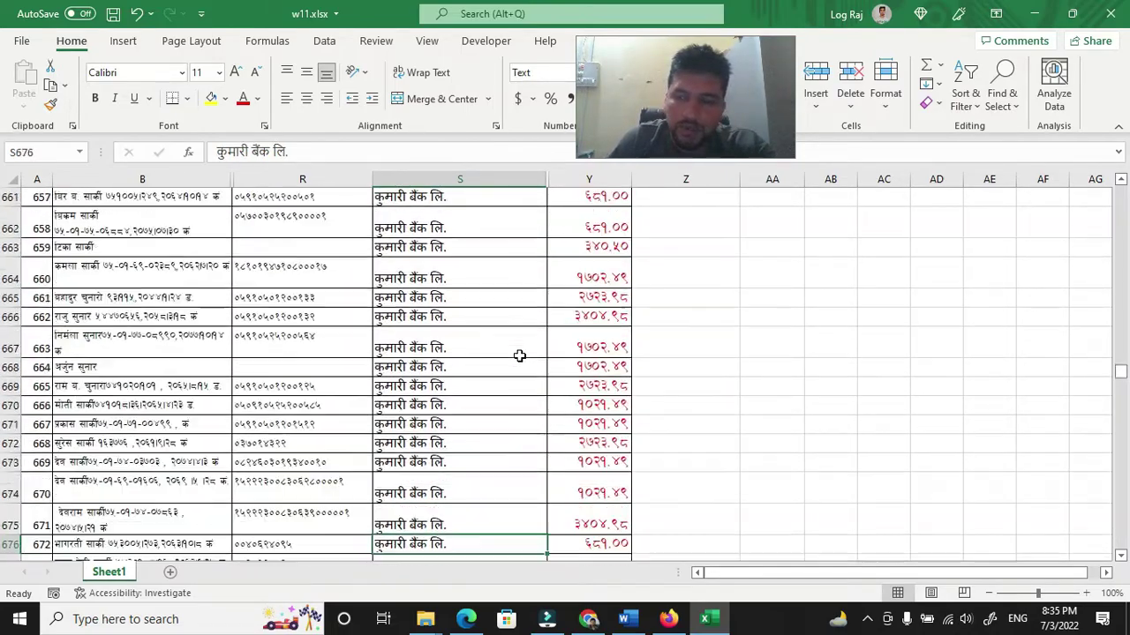
pyautogui.press('Down')
pyautogui.press('Down')
pyautogui.press('Down')
pyautogui.press('Down')
pyautogui.press('Down')
pyautogui.press('Down')
pyautogui.press('Down')
pyautogui.press('Down')
pyautogui.press('Down')
pyautogui.press('Down')
pyautogui.press('Down')
pyautogui.press('Down')
pyautogui.press('Down')
pyautogui.press('Down')
pyautogui.press('Down')
pyautogui.press('Down')
pyautogui.press('Down')
pyautogui.press('Down')
pyautogui.press('Down')
pyautogui.press('Down')
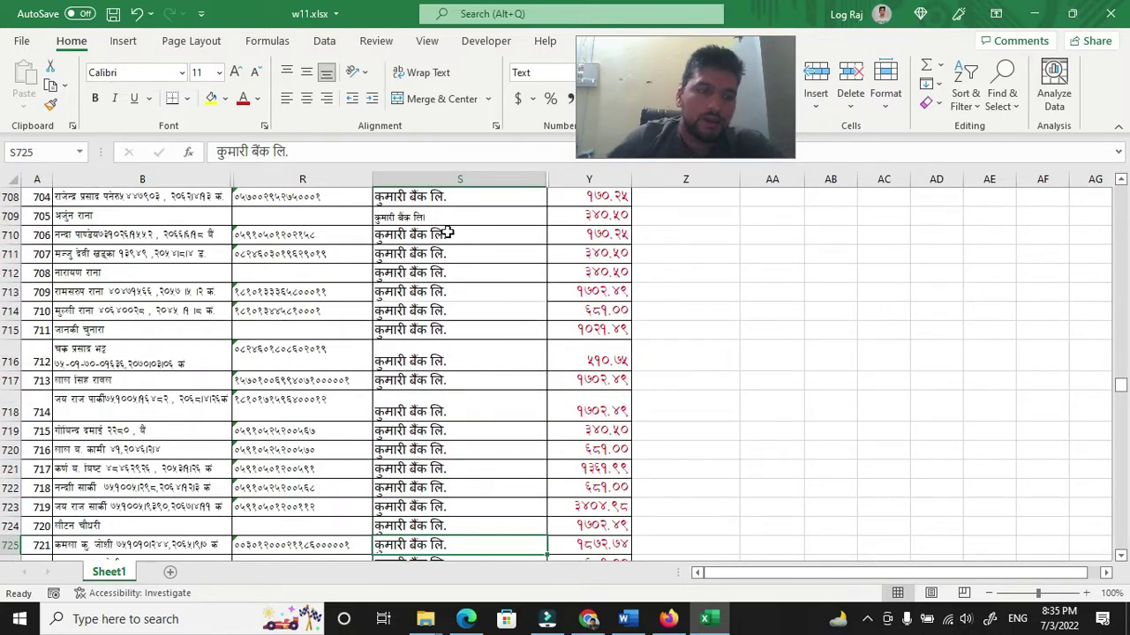
pyautogui.click(39, 233)
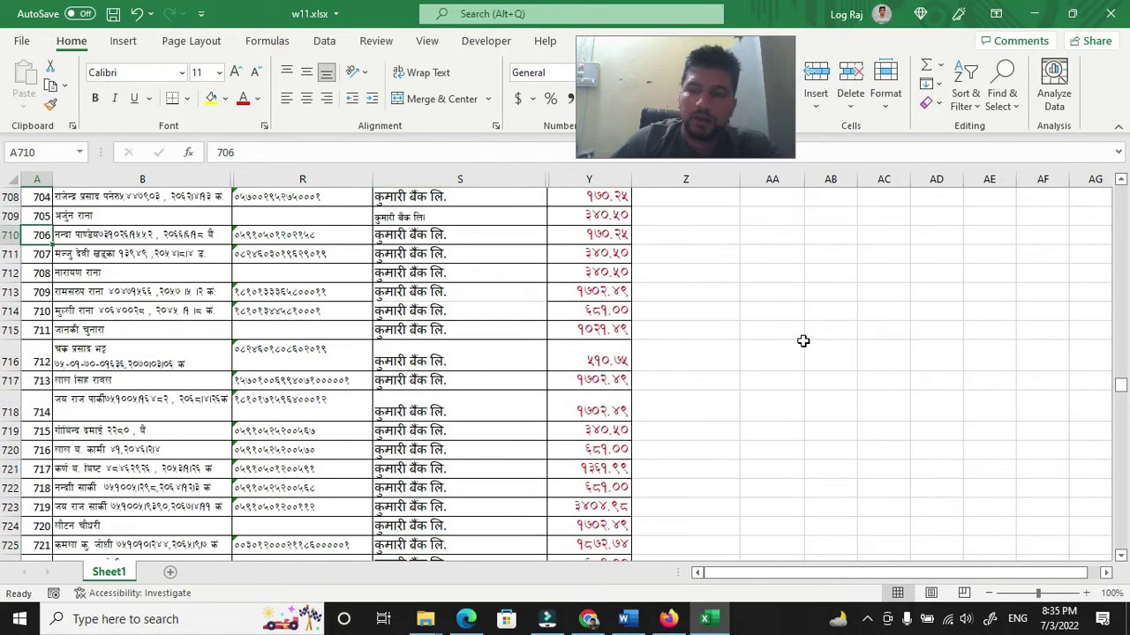
pyautogui.moveTo(1119, 386); pyautogui.dragTo(1119, 190)
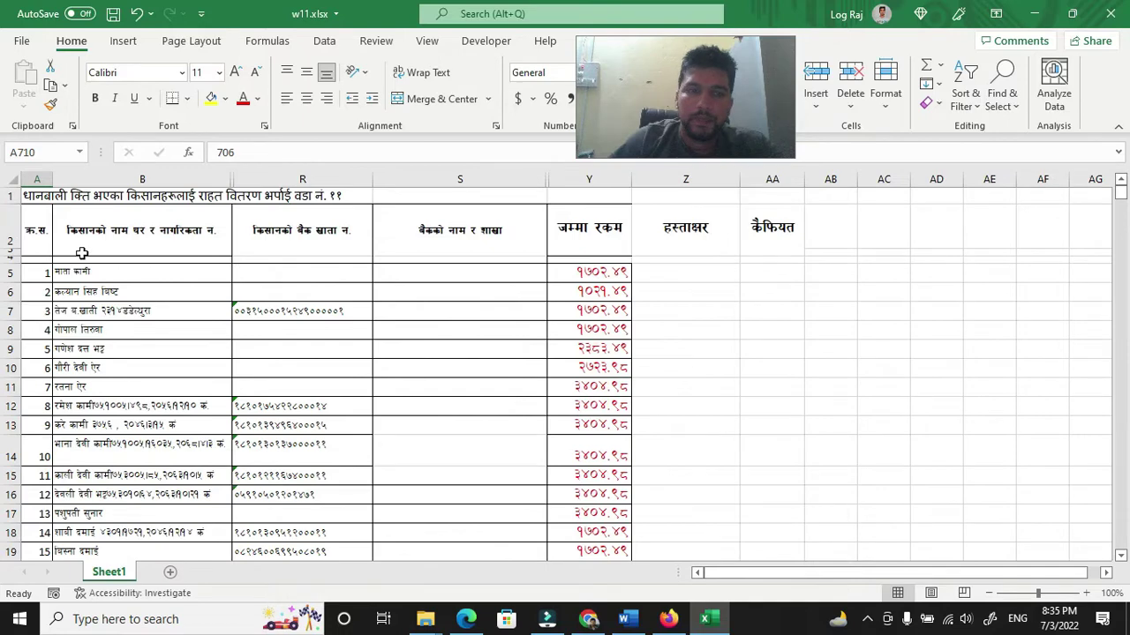
# Step: Apply all borders to the whole table from header cell A2 through AA1302, including the signature and remarks columns
pyautogui.click(703, 277)
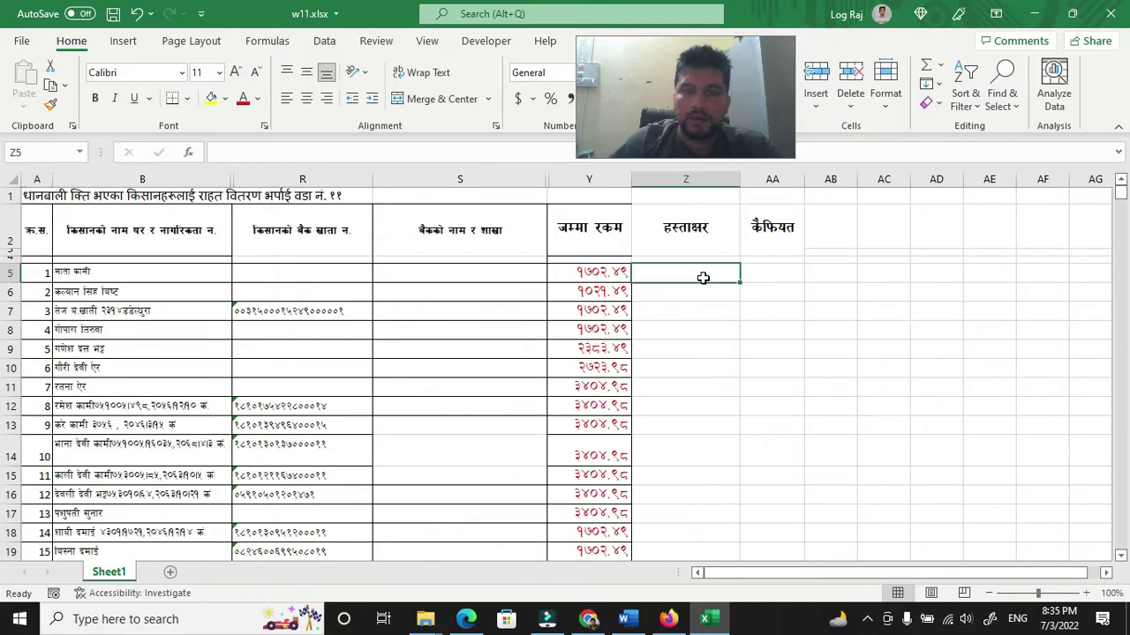
pyautogui.moveTo(44, 219); pyautogui.dragTo(795, 198)
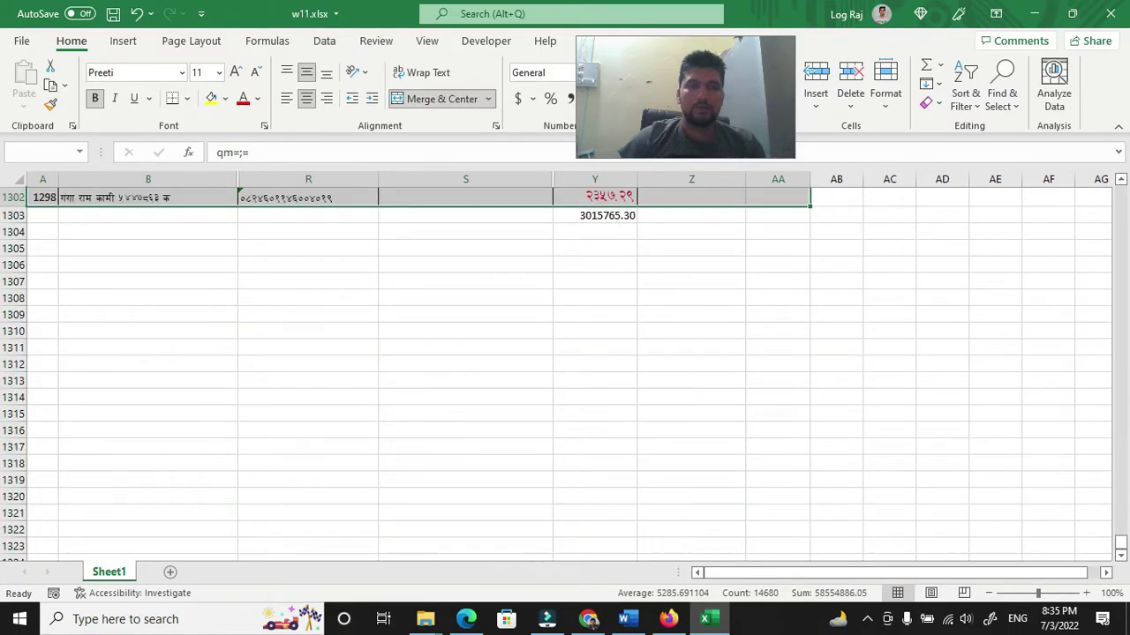
pyautogui.click(188, 98)
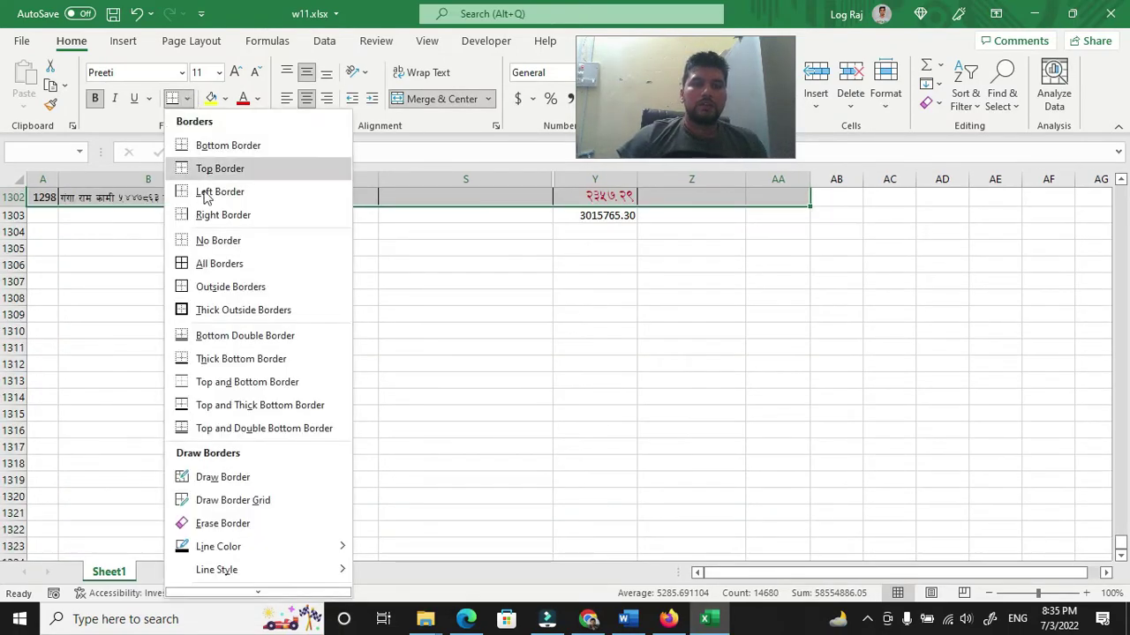
pyautogui.click(211, 263)
# Step: Change the font colour of the total amounts from Y5 through Y1303 to black
pyautogui.click(593, 275)
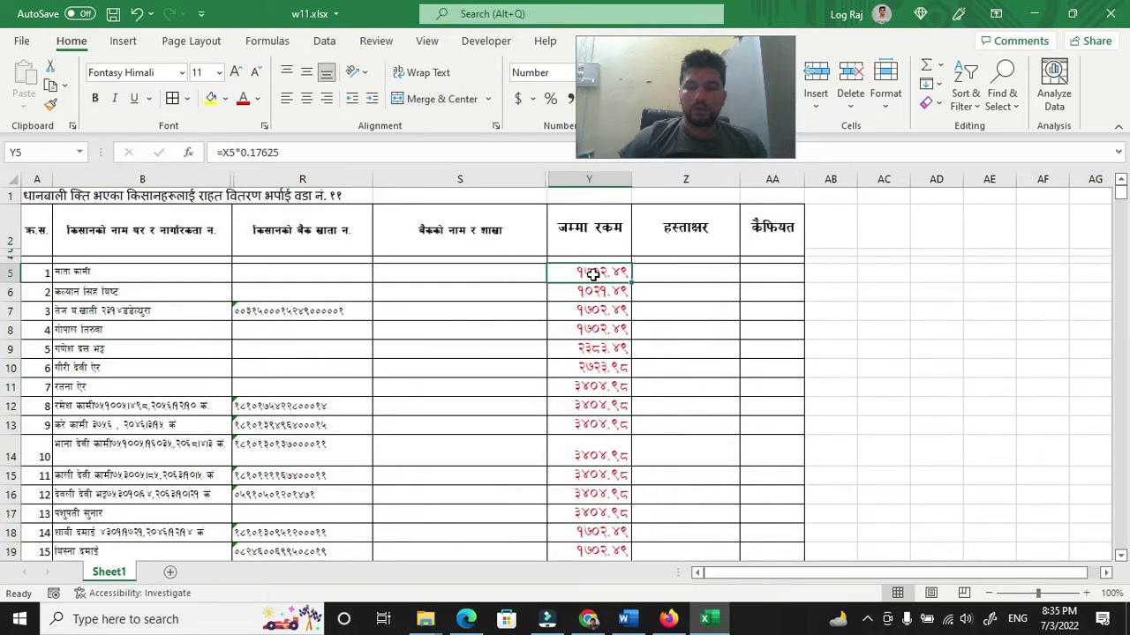
pyautogui.hotkey('ctrl', 'shift', 'Down')
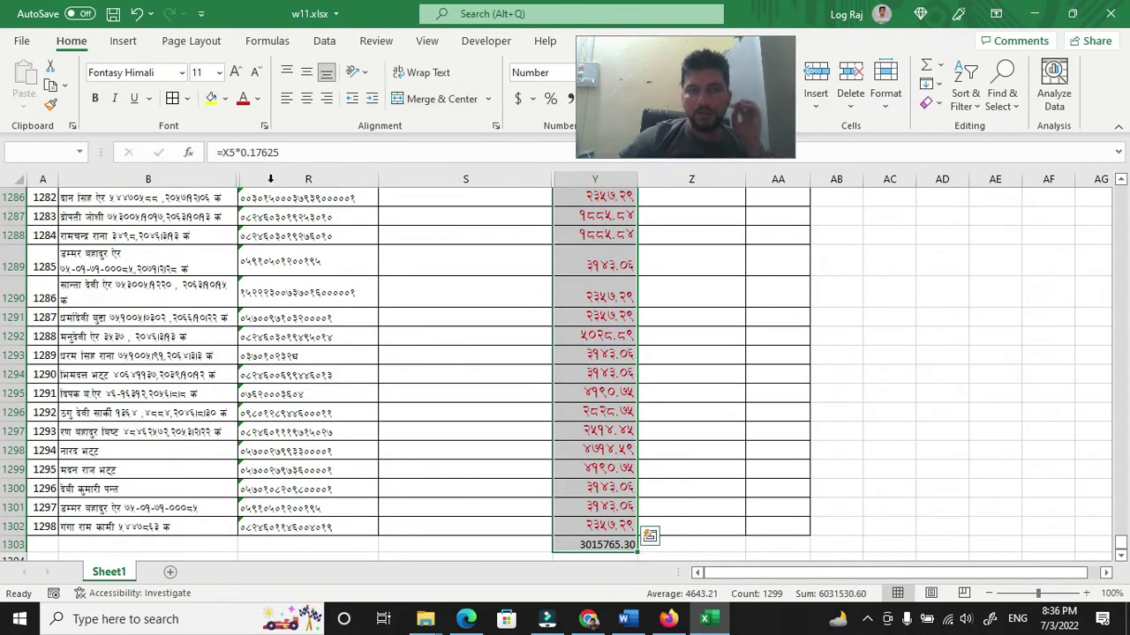
pyautogui.click(257, 99)
pyautogui.click(256, 167)
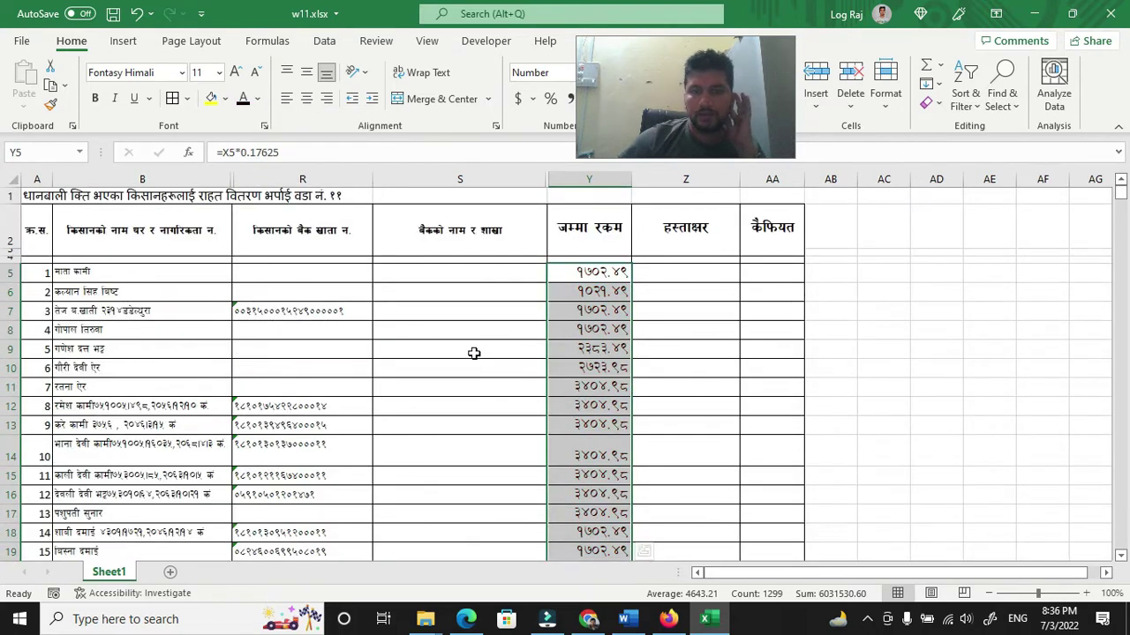
# Step: Narrow the bank name and branch column S slightly
pyautogui.moveTo(544, 179); pyautogui.dragTo(527, 181)
pyautogui.click(336, 234)
pyautogui.click(449, 241)
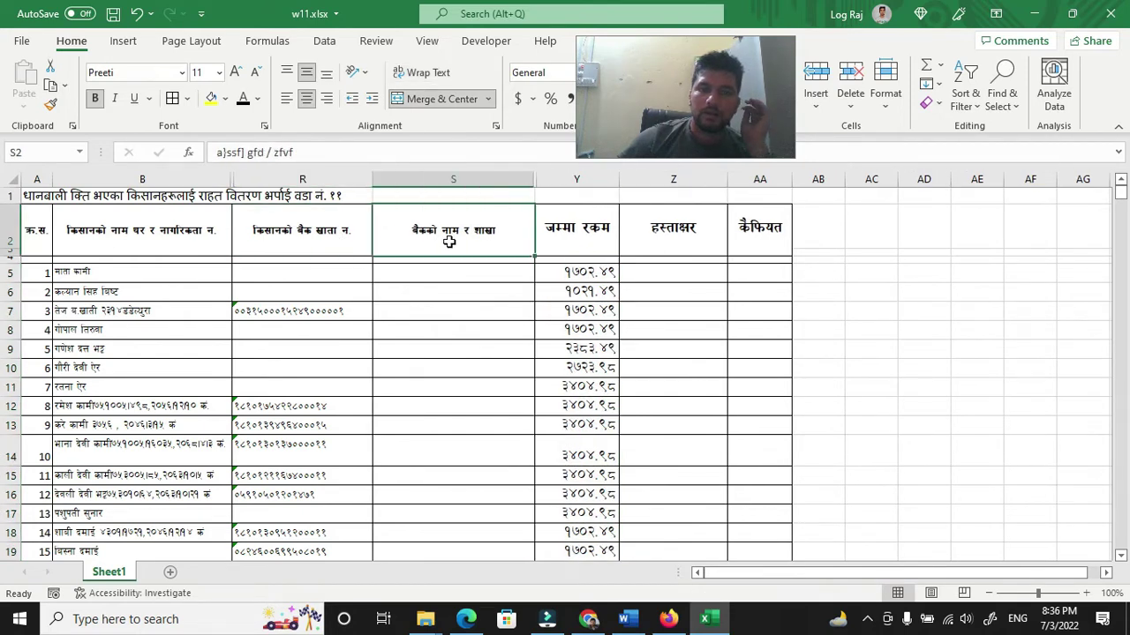
pyautogui.click(750, 298)
pyautogui.click(693, 252)
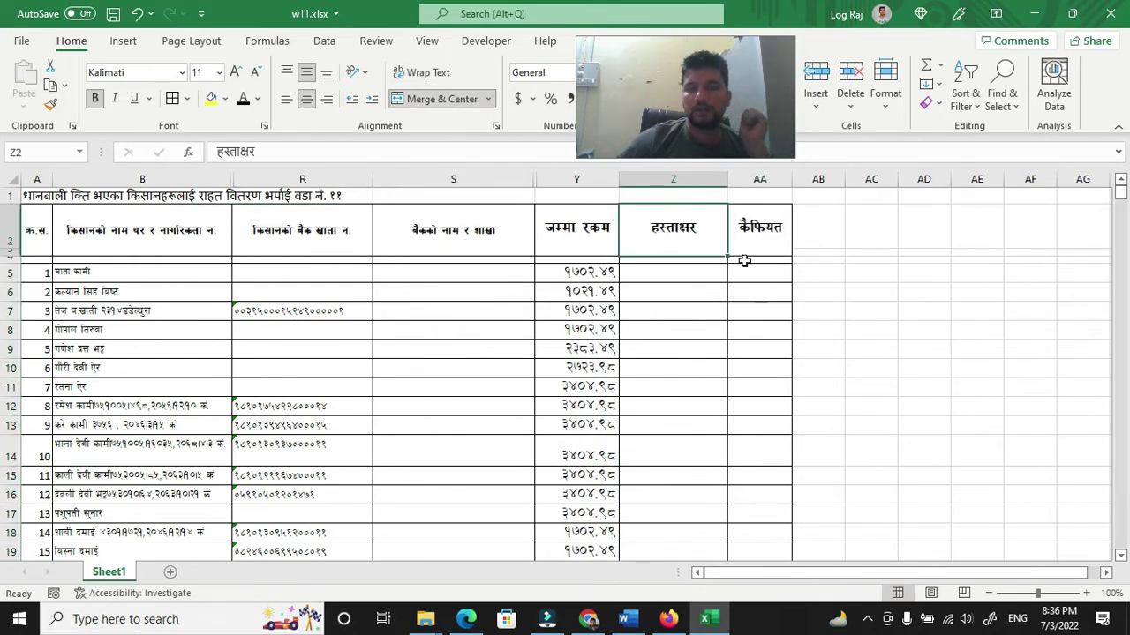
pyautogui.click(744, 255)
# Step: Set the row height to 34 for all farmer rows from row 5 through row 1302
pyautogui.click(697, 275)
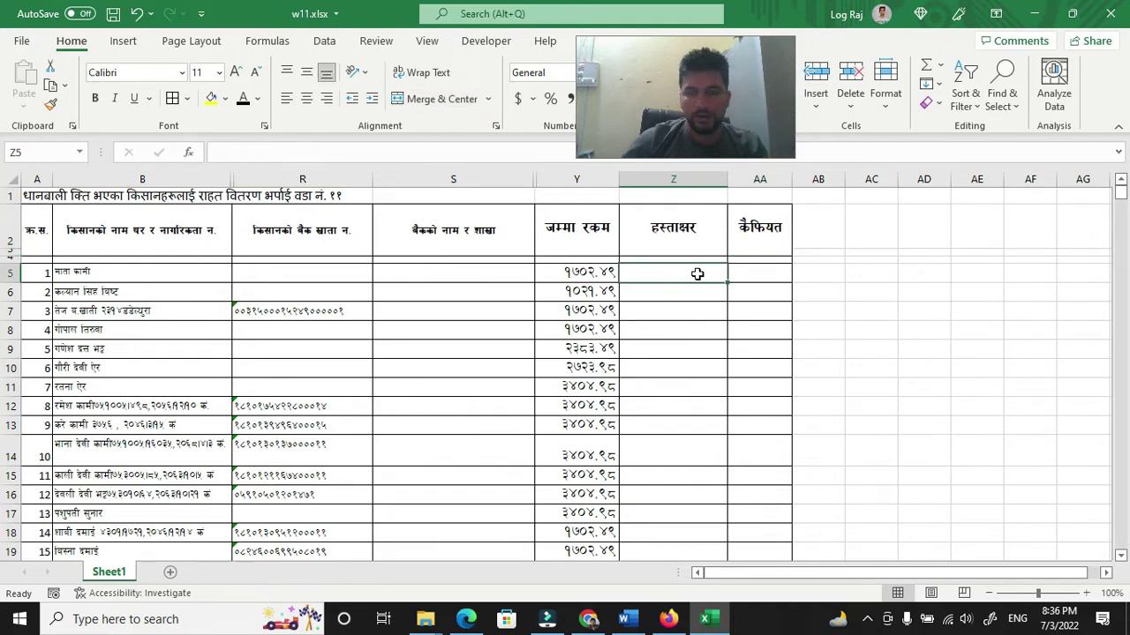
pyautogui.hotkey('ctrl', 'shift', 'Down')
pyautogui.hotkey('ctrl', 'shift', 'Up')
pyautogui.press('Left')
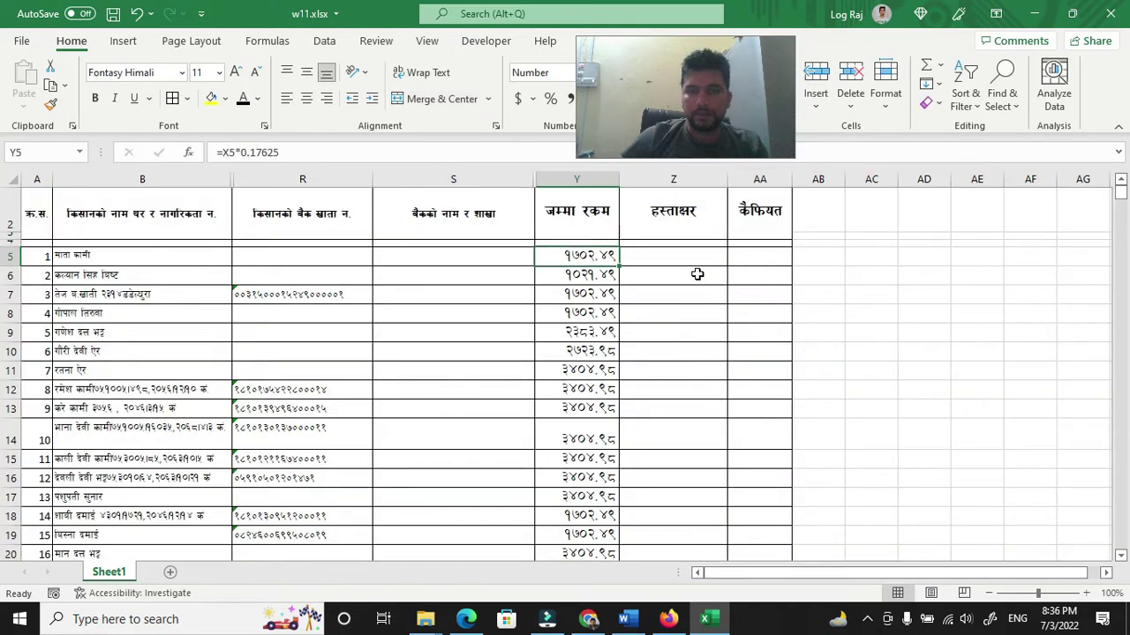
pyautogui.hotkey('ctrl', 'Down')
pyautogui.press('Down')
pyautogui.press('Right')
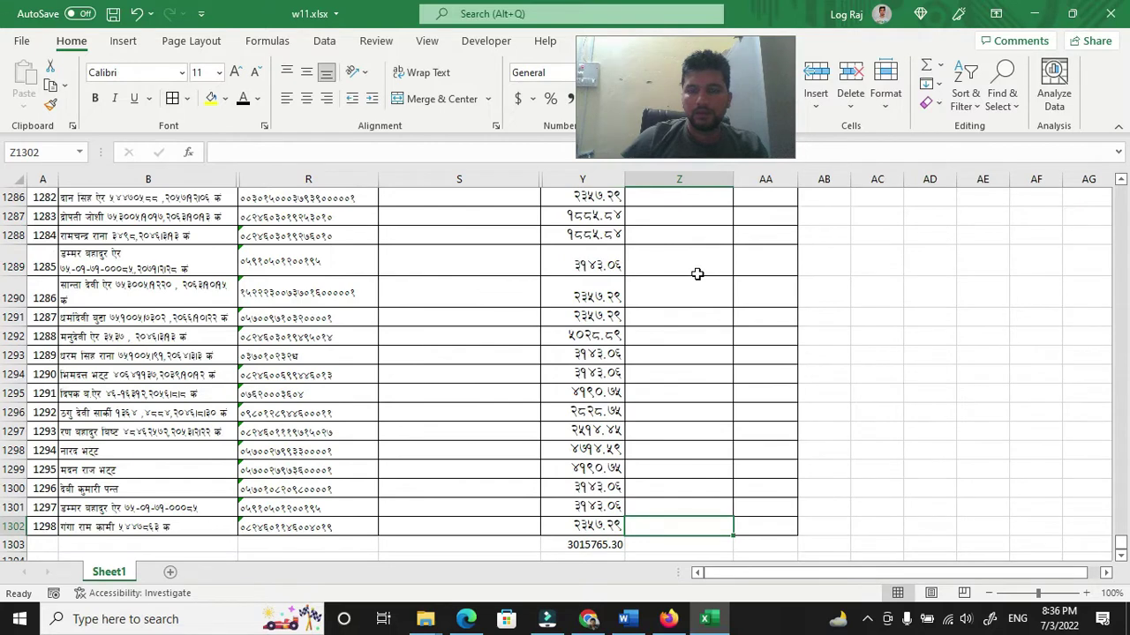
pyautogui.hotkey('ctrl', 'shift', 'Up')
pyautogui.hotkey('shift', 'Down')
pyautogui.hotkey('shift', 'Down')
pyautogui.hotkey('shift', 'Down')
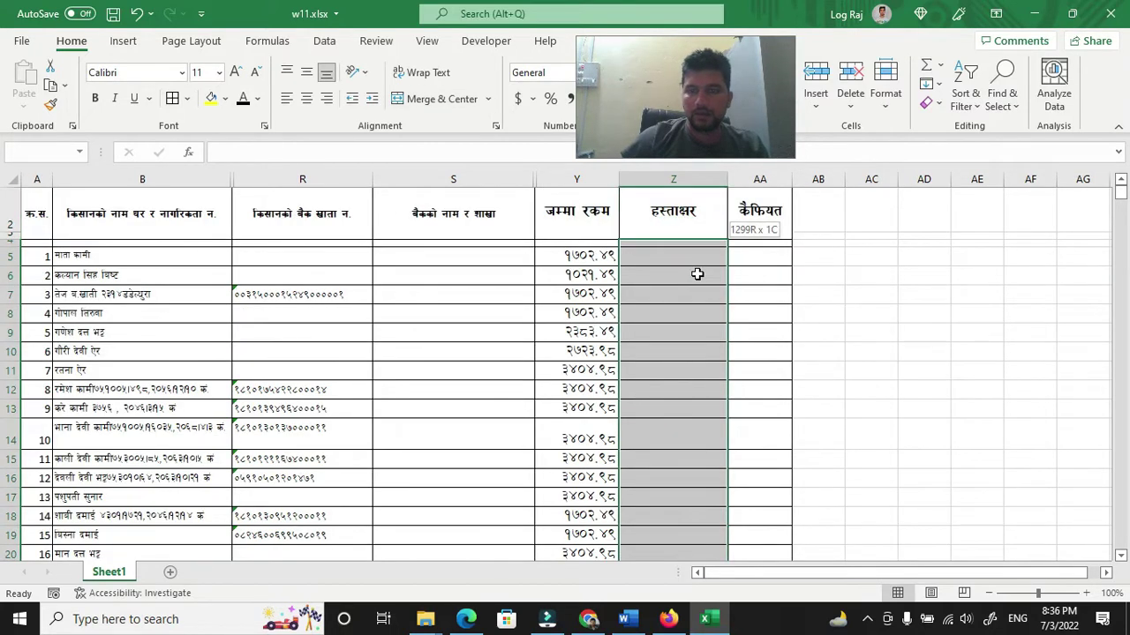
pyautogui.click(885, 92)
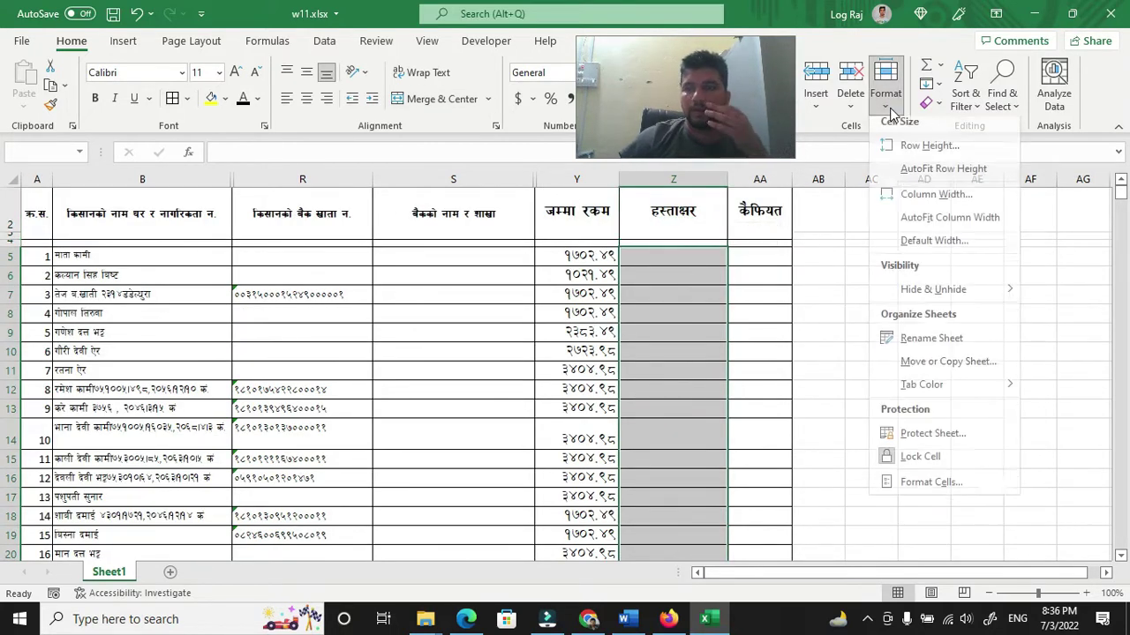
pyautogui.press('Escape')
pyautogui.hotkey('alt', 'h')
pyautogui.press('o')
pyautogui.press('h')
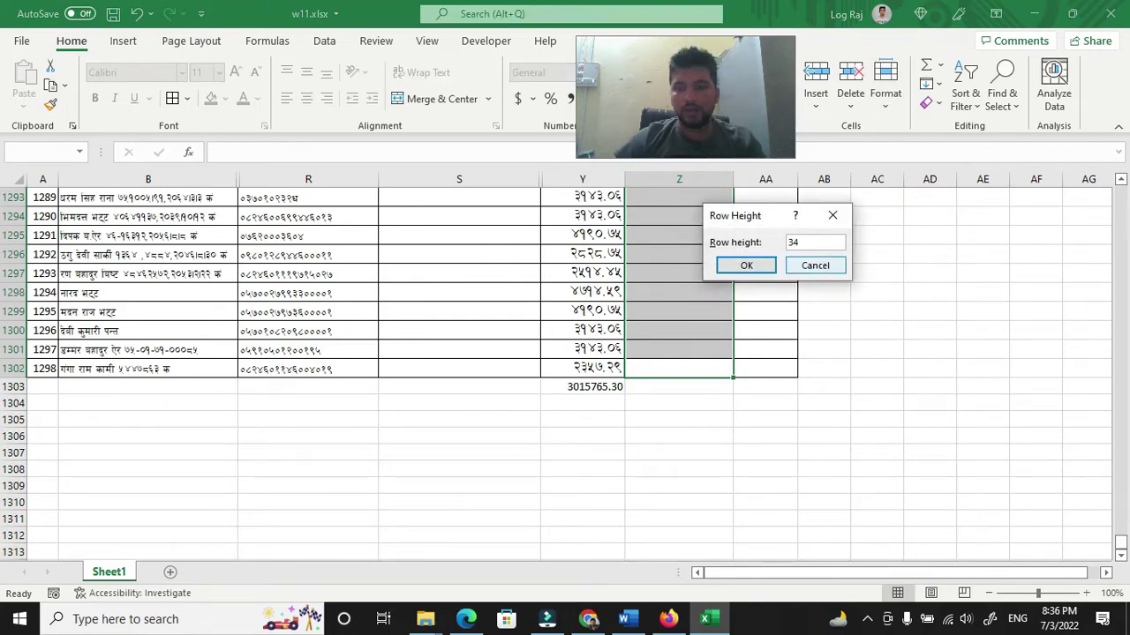
pyautogui.write('34')
pyautogui.press('Return')
# Step: Widen the हस्ताक्षर column Z slightly and narrow the farmer name and citizenship number column B
pyautogui.scroll(20, 764, 319)
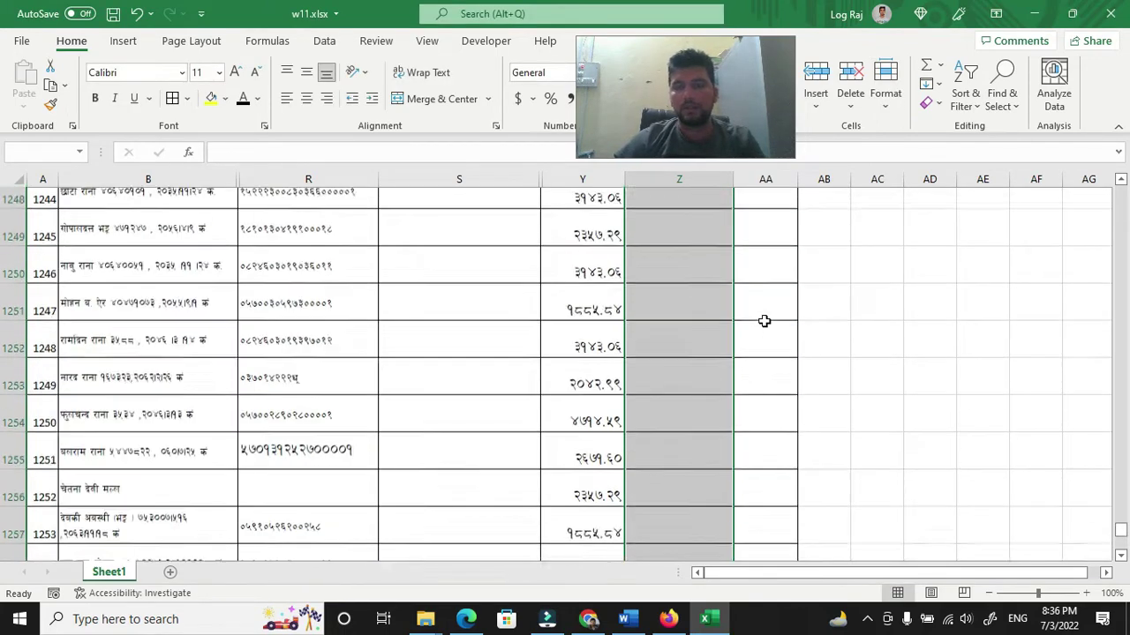
pyautogui.moveTo(1123, 527); pyautogui.dragTo(1121, 190)
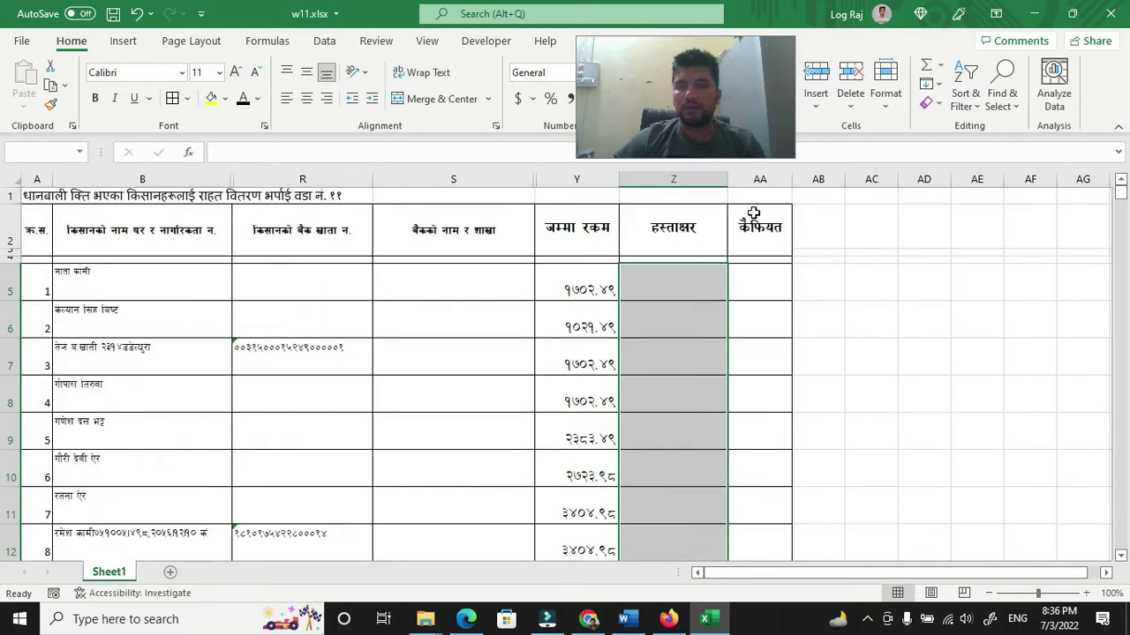
pyautogui.moveTo(728, 180); pyautogui.dragTo(744, 182)
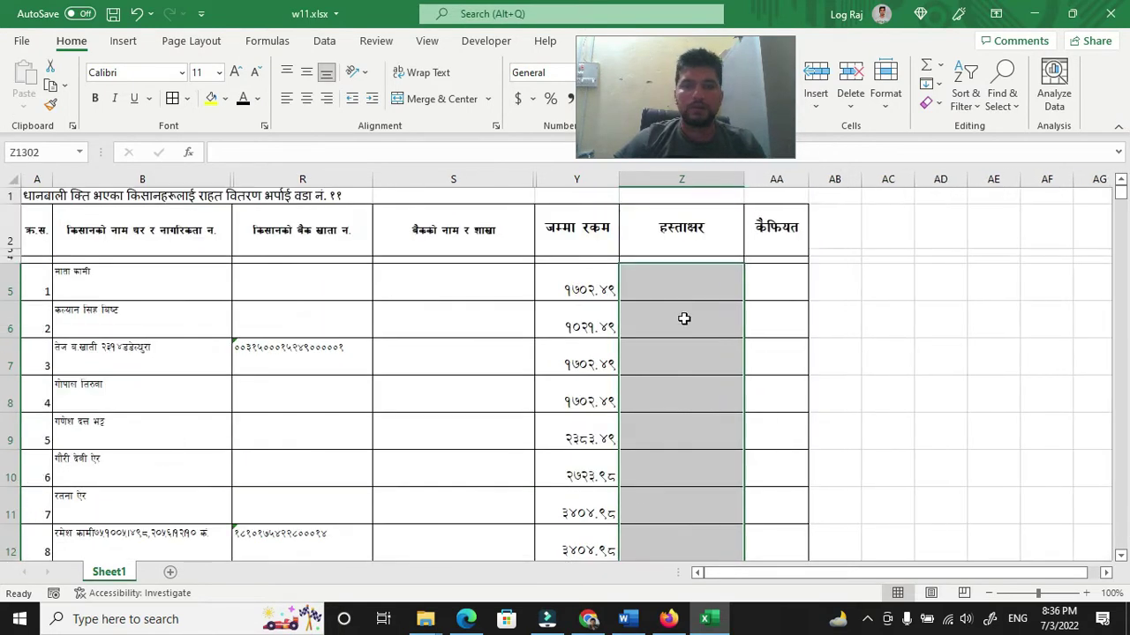
pyautogui.moveTo(234, 183); pyautogui.dragTo(188, 182)
# Step: Insert a space between the farmer's name and the citizenship number in cell B12
pyautogui.scroll(-2, 120, 472)
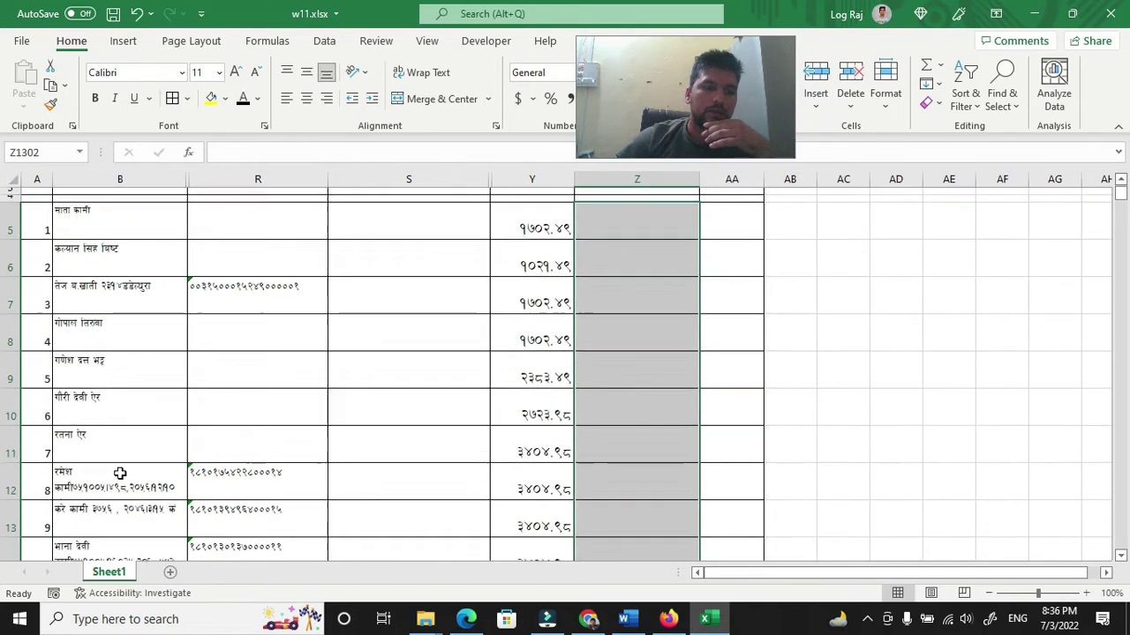
pyautogui.doubleClick(71, 482)
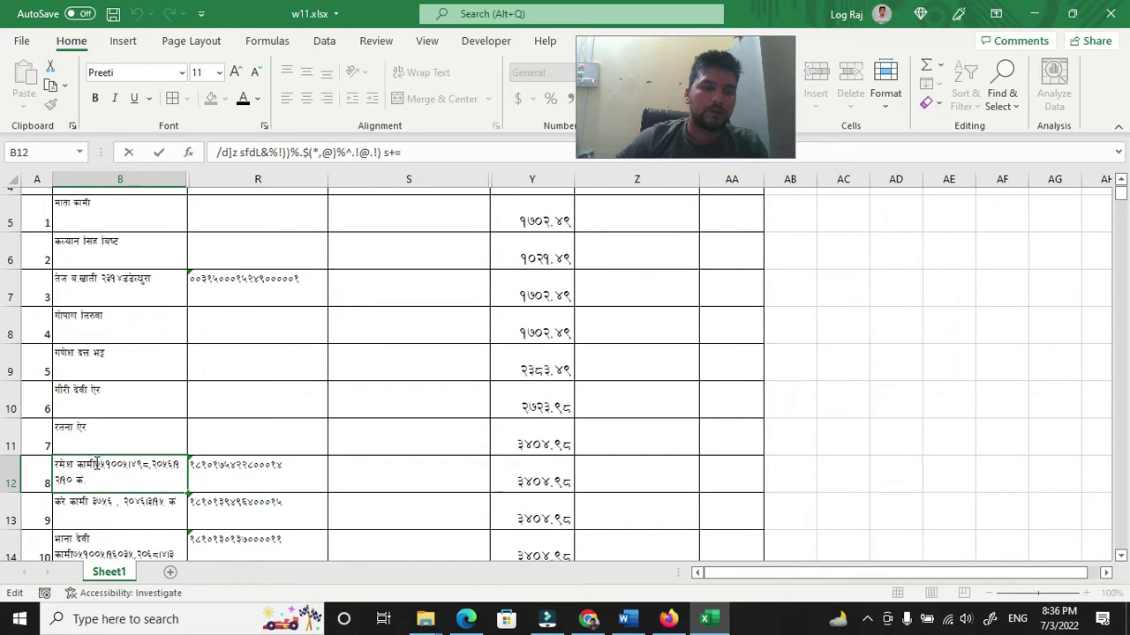
pyautogui.click(137, 425)
pyautogui.scroll(2, 139, 415)
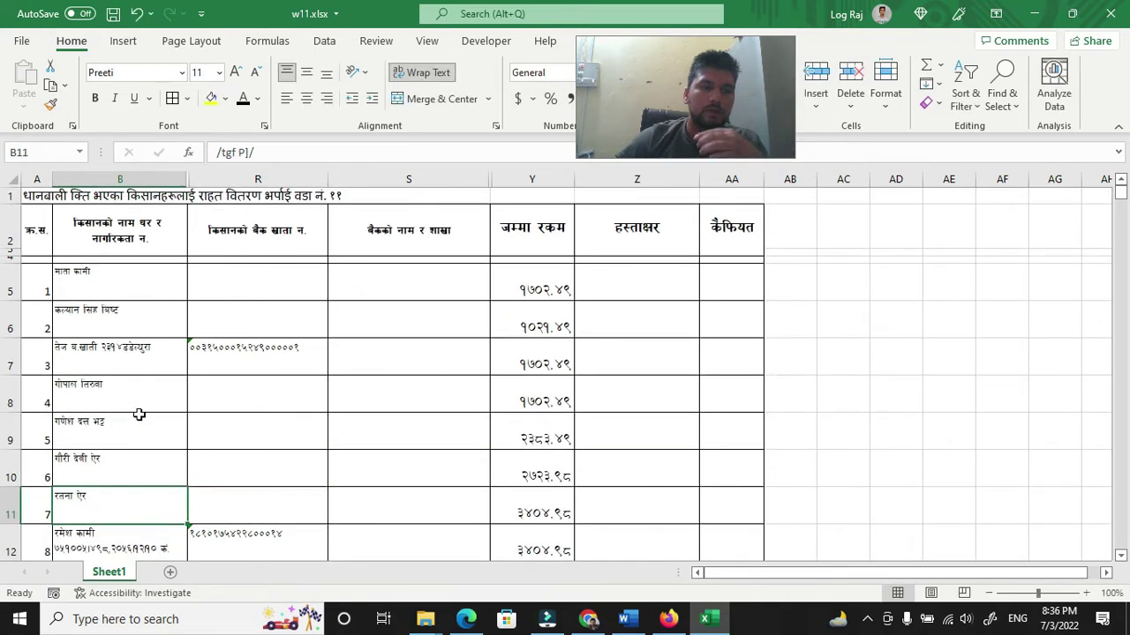
# Step: Set the font of the serial numbers from A5 through A1302 to Nepali
pyautogui.click(39, 285)
pyautogui.hotkey('ctrl', 'shift', 'Down')
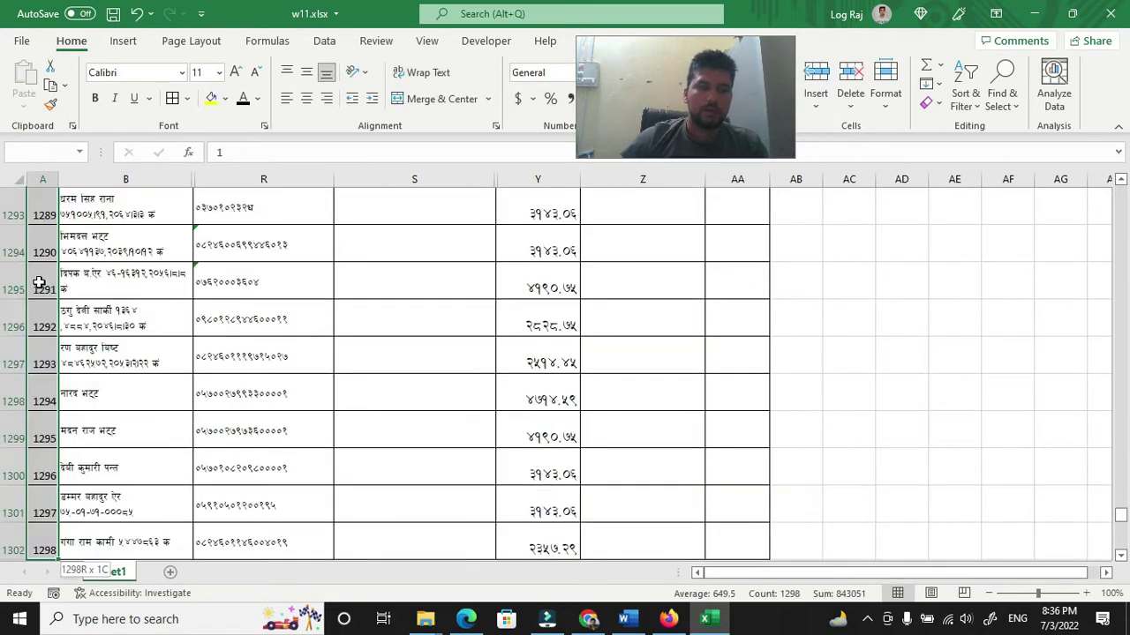
pyautogui.click(132, 73)
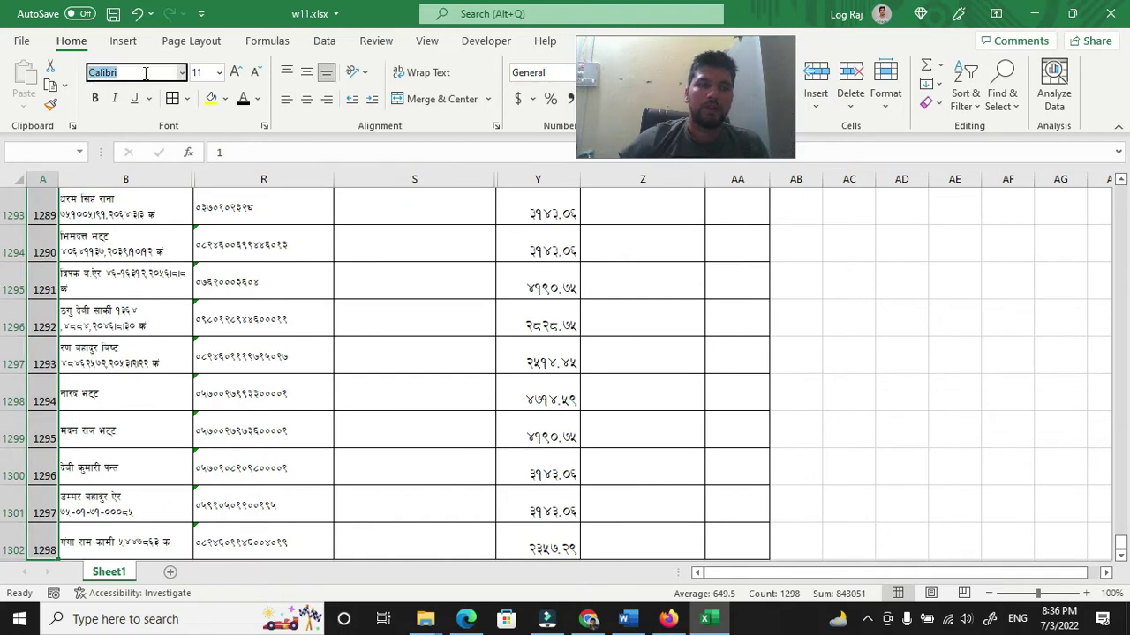
pyautogui.write('Nepali')
pyautogui.press('Return')
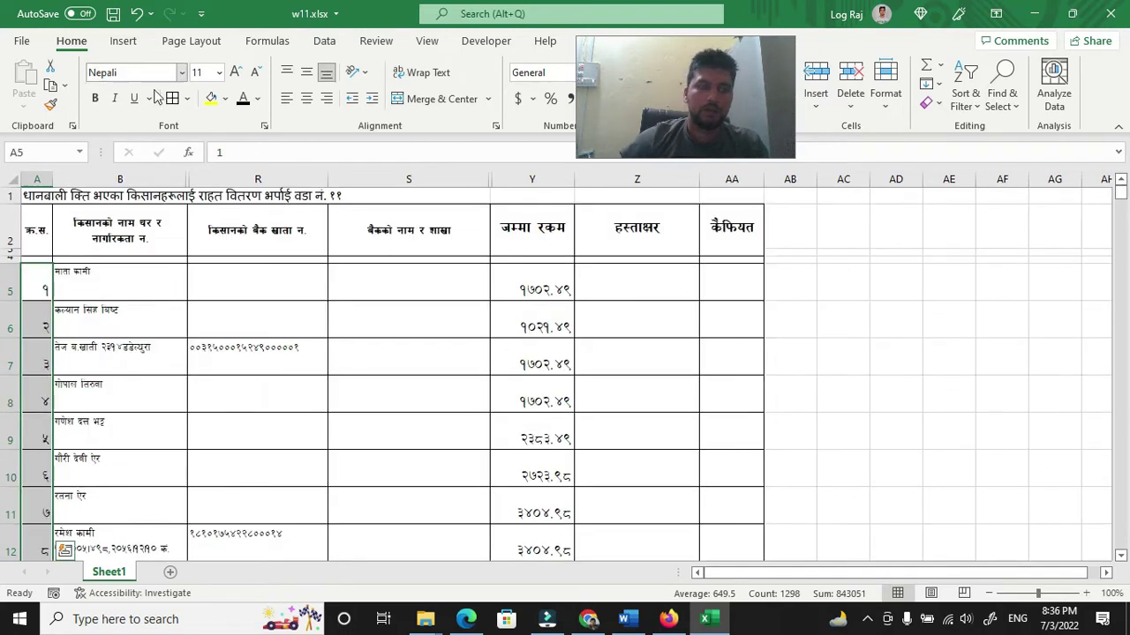
# Step: Fill the serial number series from A5 and A6 down through A1302
pyautogui.click(38, 288)
pyautogui.moveTo(38, 287); pyautogui.dragTo(48, 328)
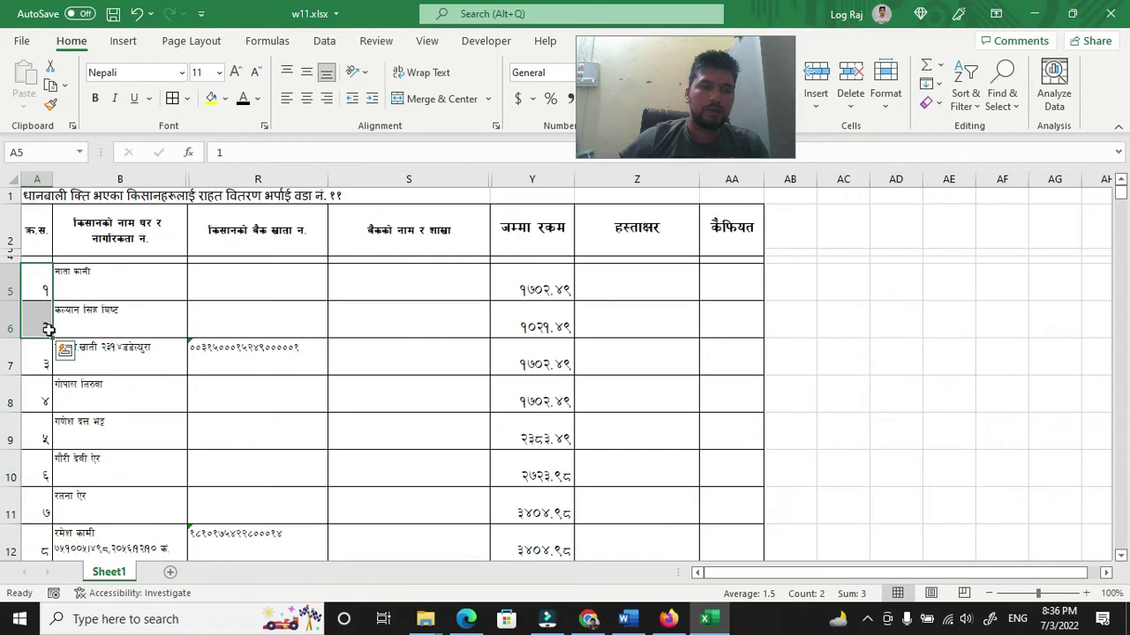
pyautogui.doubleClick(51, 336)
pyautogui.scroll(-20, 50, 406)
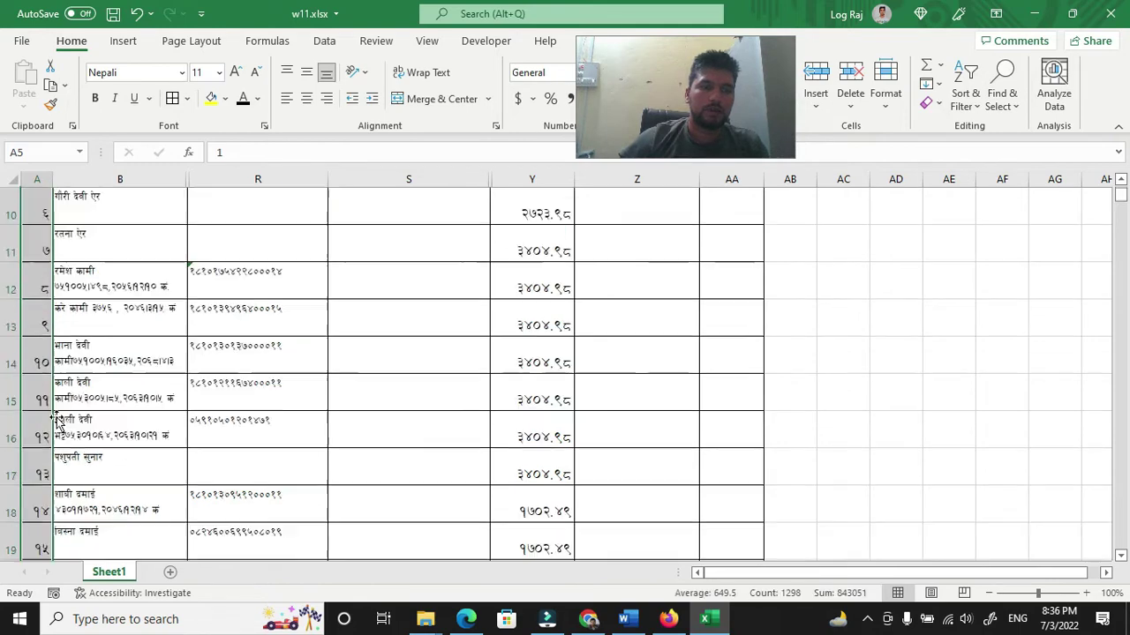
pyautogui.scroll(20, 51, 430)
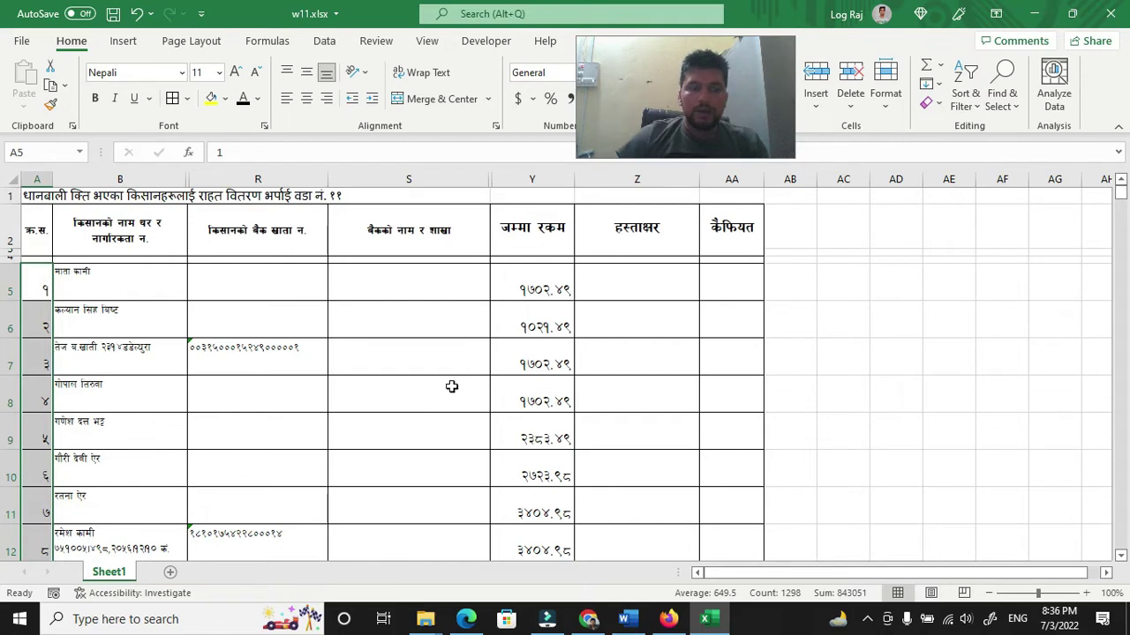
# Step: Merge and centre the receipt title across A1 through AA1 and increase its font size to 12
pyautogui.click(55, 196)
pyautogui.moveTo(54, 196); pyautogui.dragTo(656, 210)
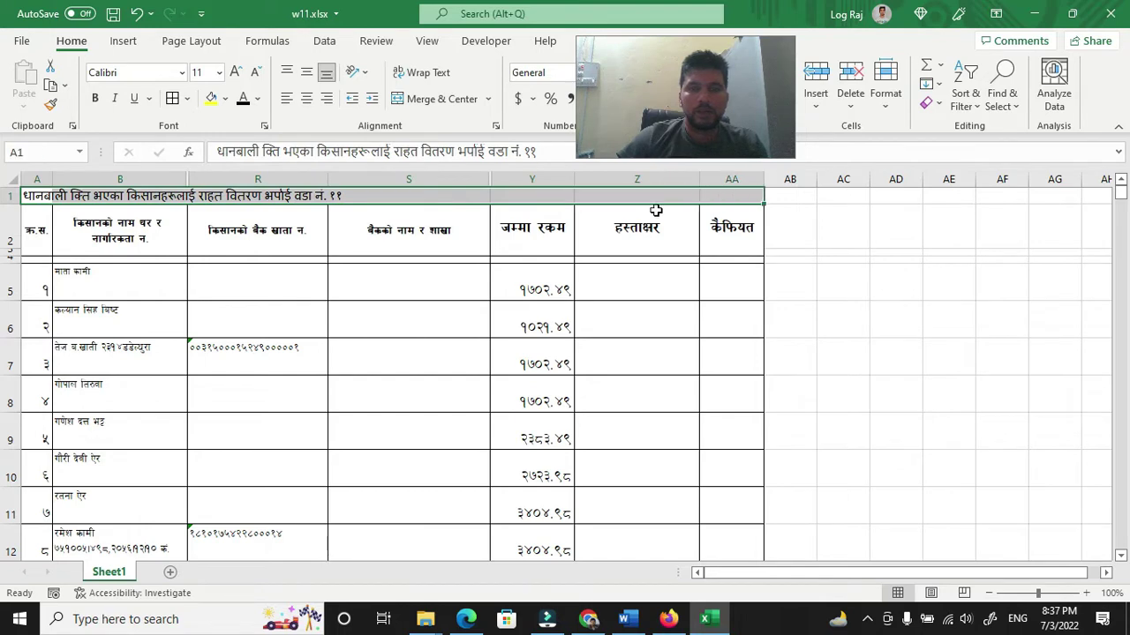
pyautogui.click(427, 101)
pyautogui.click(235, 72)
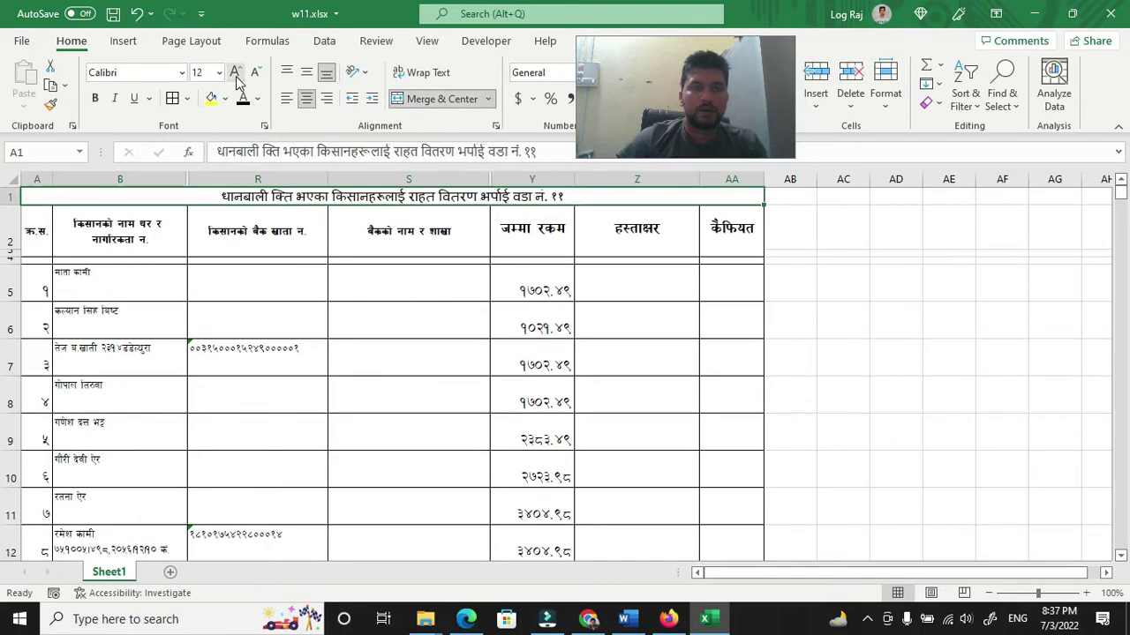
# Step: Increase the receipt title's font size to 14 and correct its misspelled second word to क्षति
pyautogui.click(235, 72)
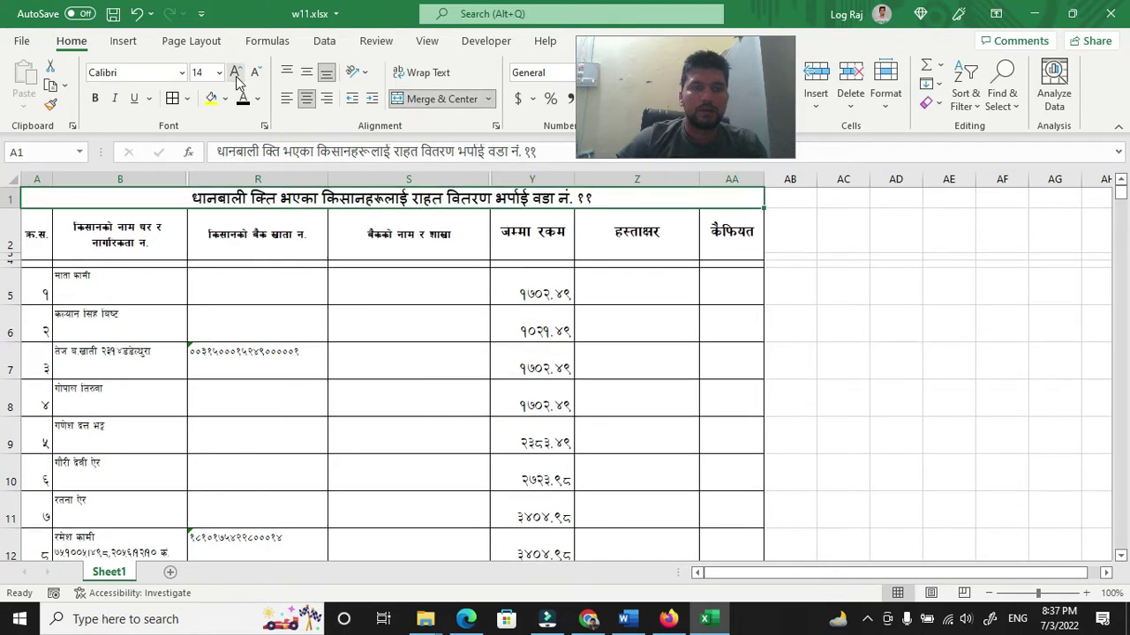
pyautogui.doubleClick(263, 201)
pyautogui.press('BackSpace')
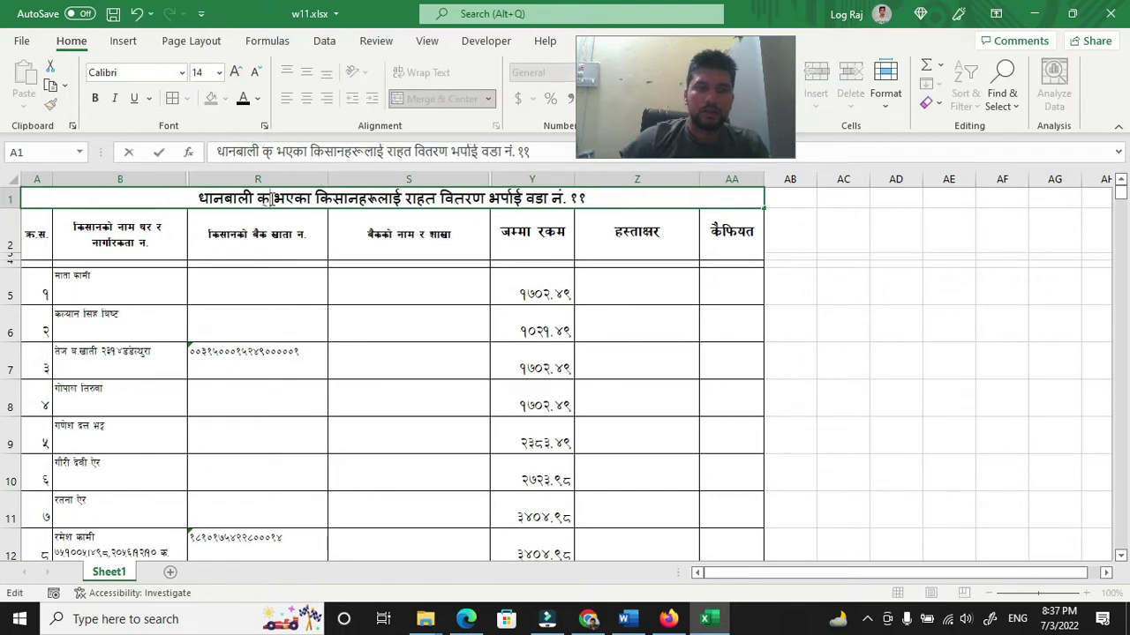
pyautogui.write('ृ')
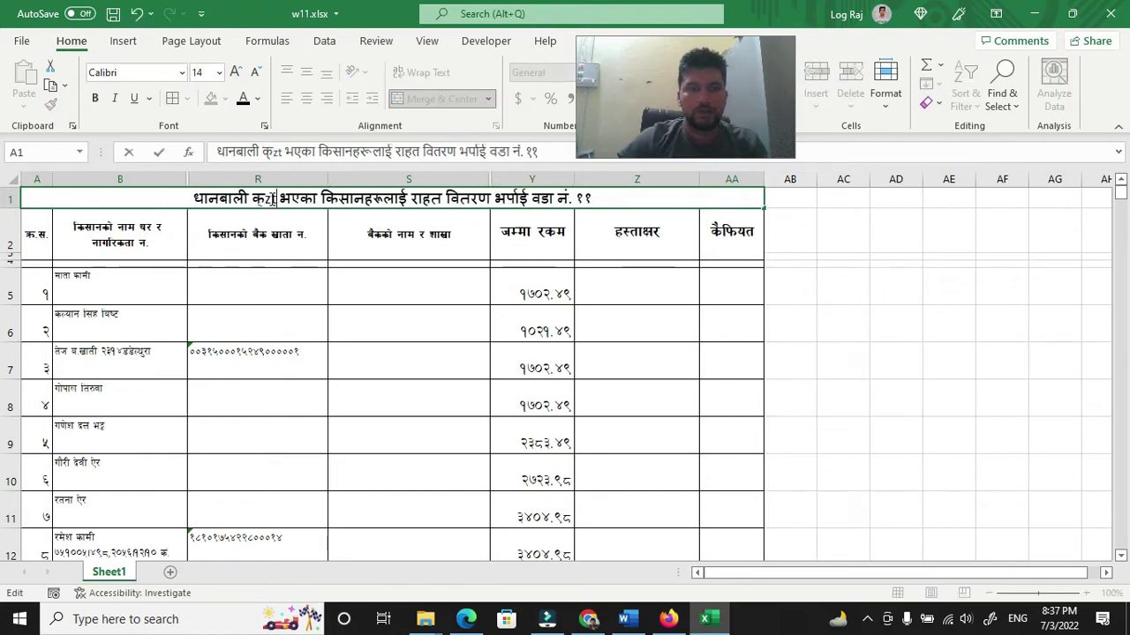
pyautogui.press('BackSpace')
pyautogui.write('ृष')
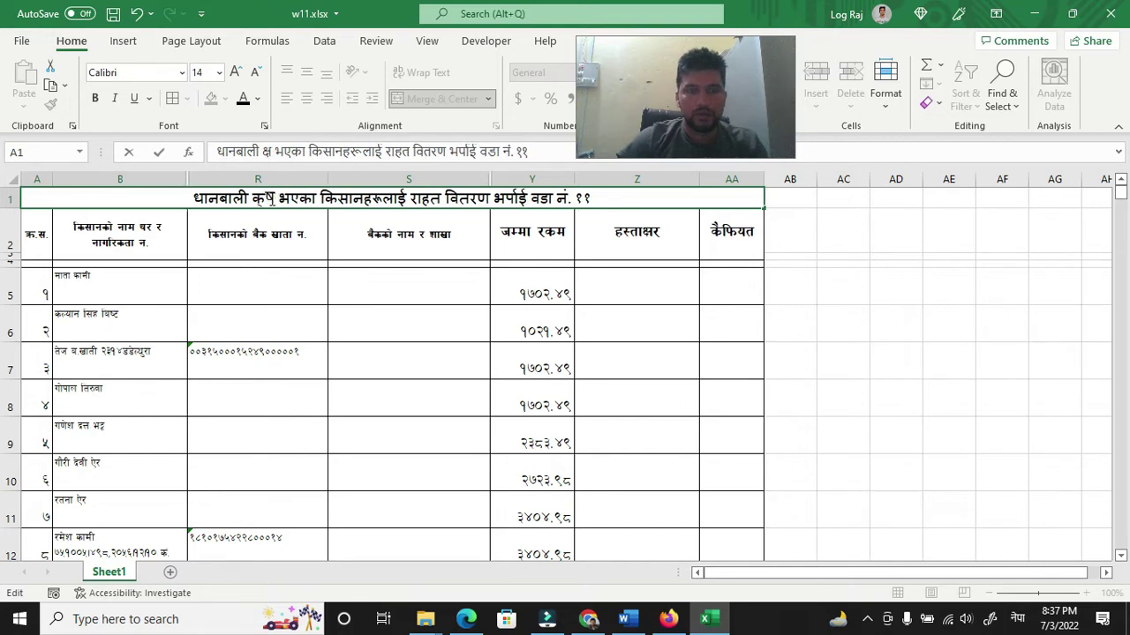
pyautogui.press('BackSpace')
pyautogui.write('ृ')
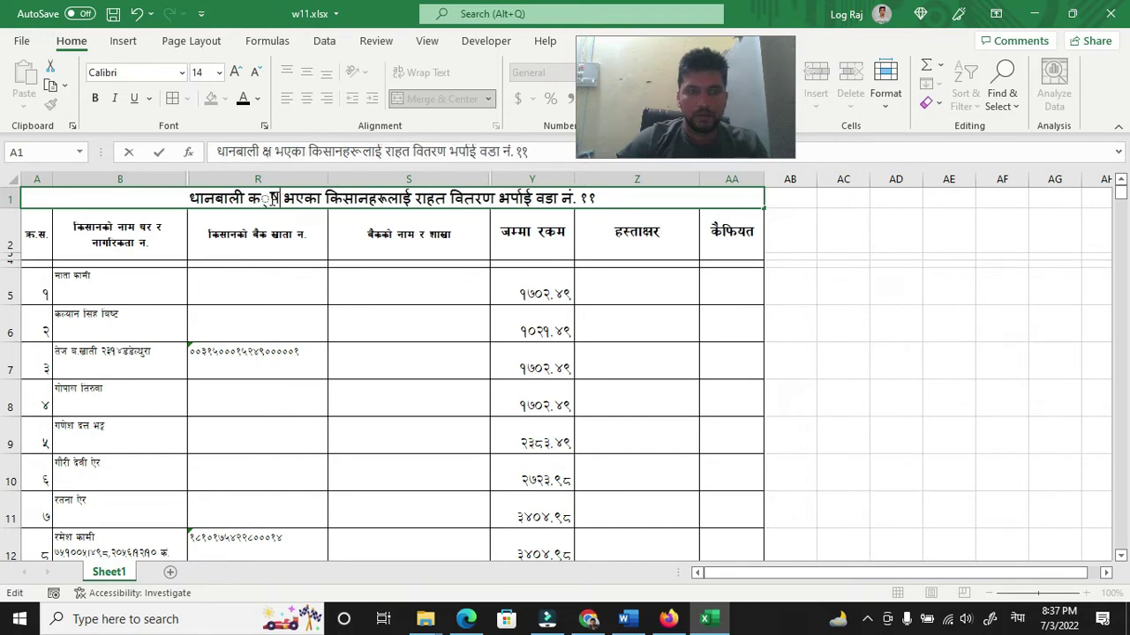
pyautogui.press('BackSpace')
pyautogui.write('ृ')
pyautogui.press('BackSpace')
pyautogui.write('ष')
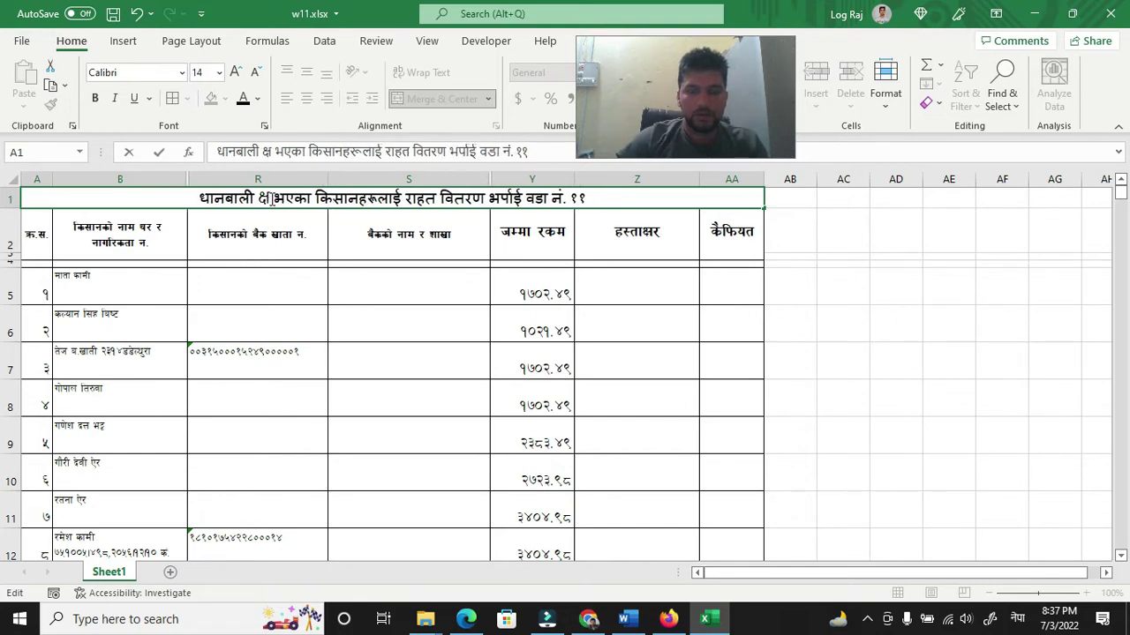
pyautogui.write('ति')
pyautogui.press('Return')
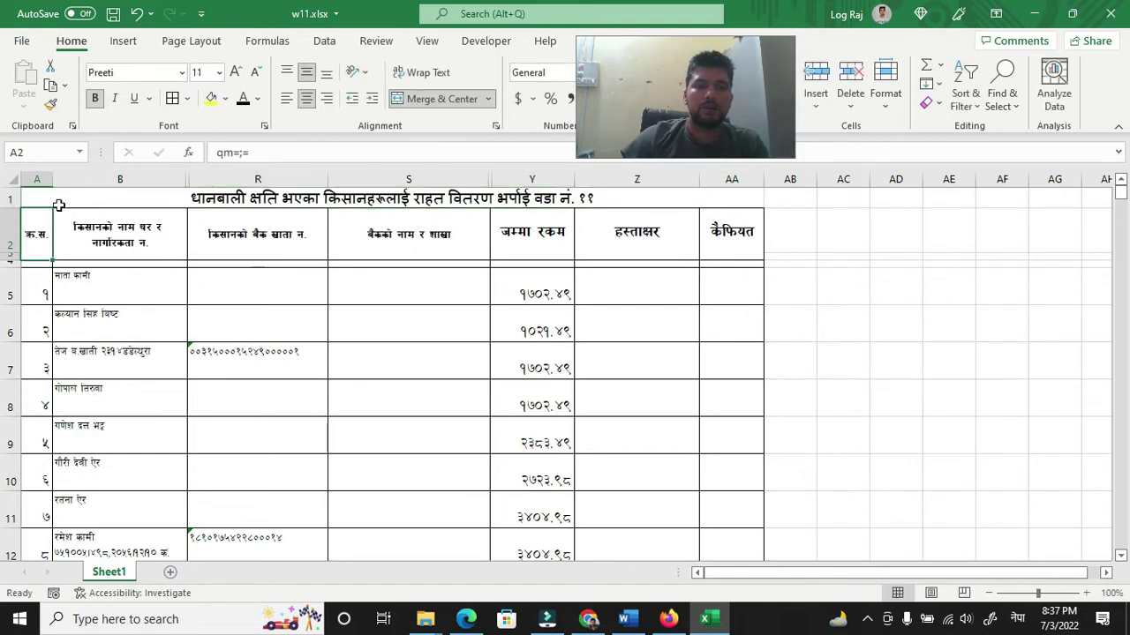
# Step: Increase the height of title row 1 slightly
pyautogui.moveTo(19, 205); pyautogui.dragTo(19, 218)
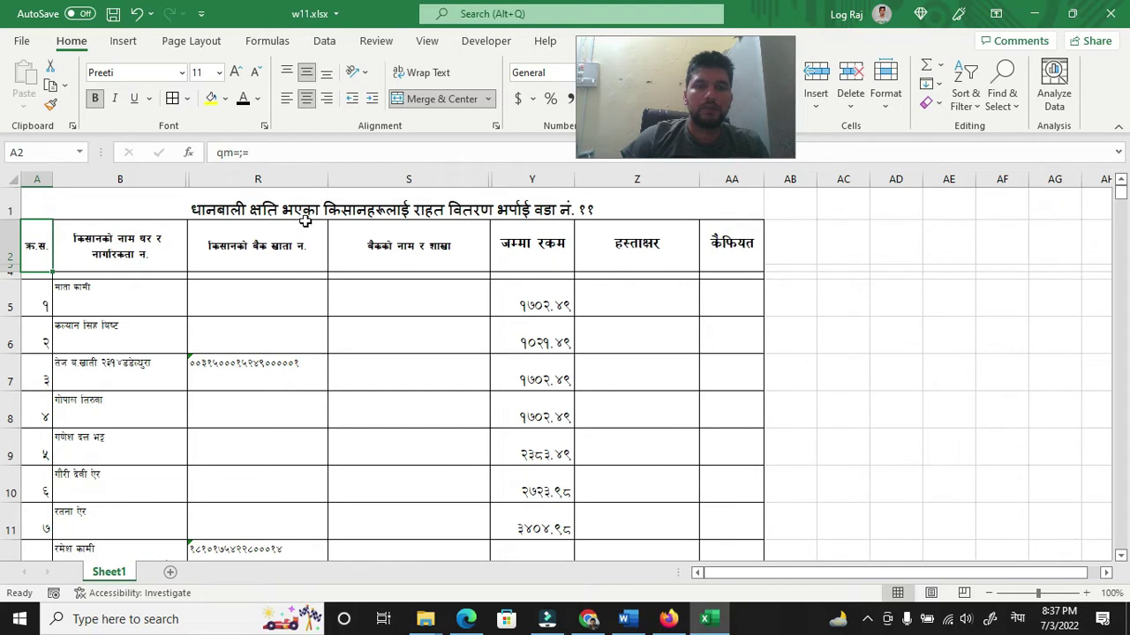
pyautogui.click(307, 209)
pyautogui.click(346, 254)
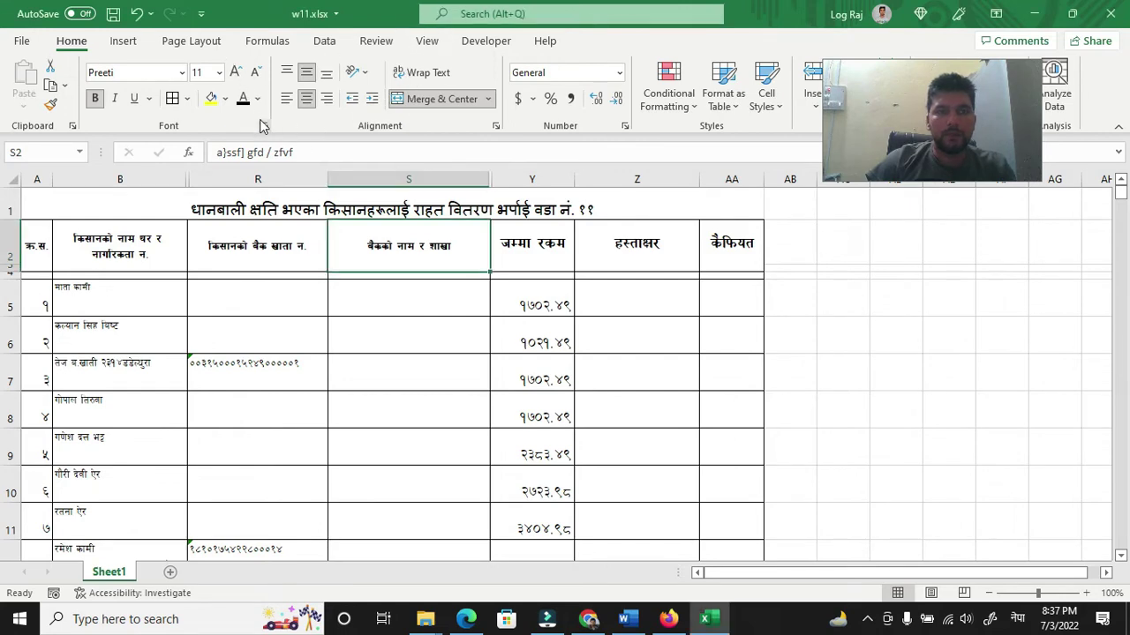
# Step: Show the sheet in Page Break Preview and set the page orientation to landscape
pyautogui.click(428, 43)
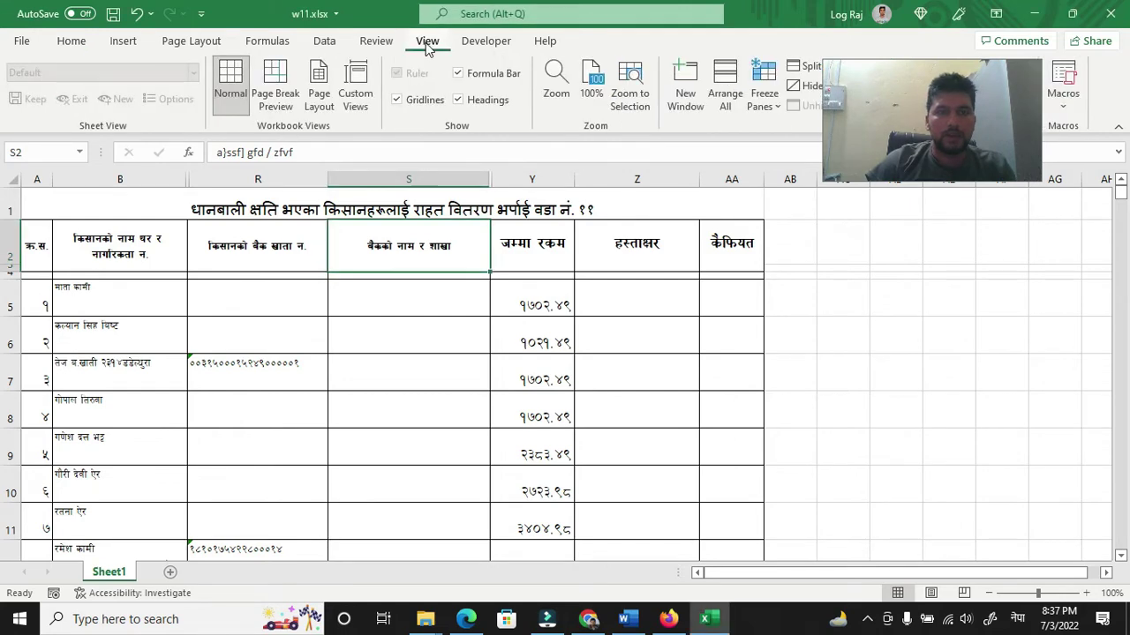
pyautogui.click(283, 103)
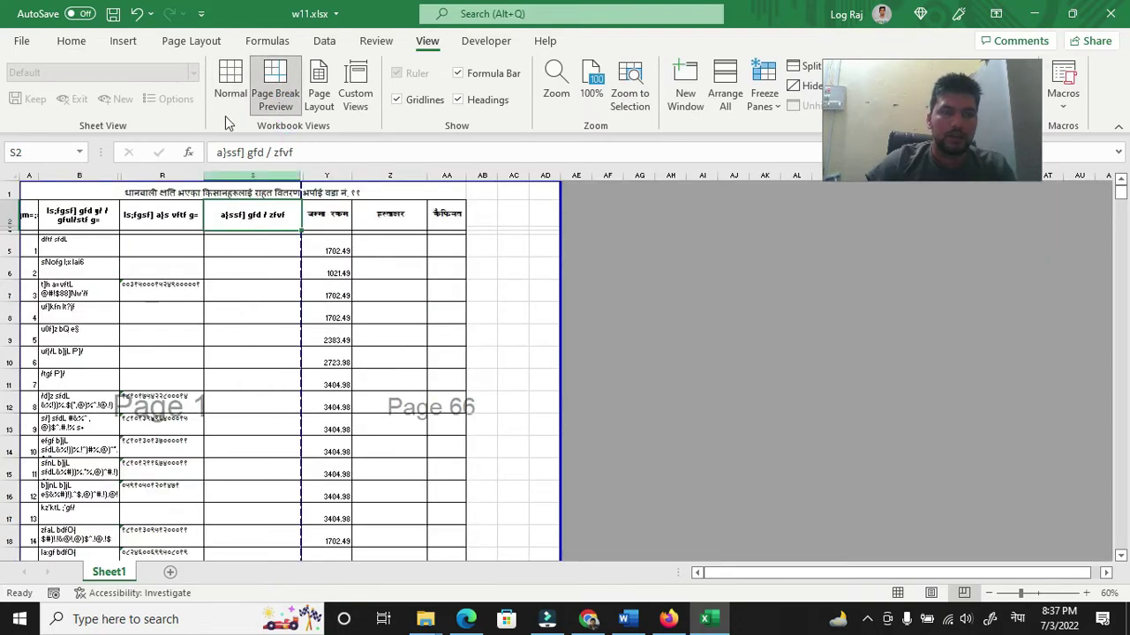
pyautogui.click(186, 41)
pyautogui.click(201, 100)
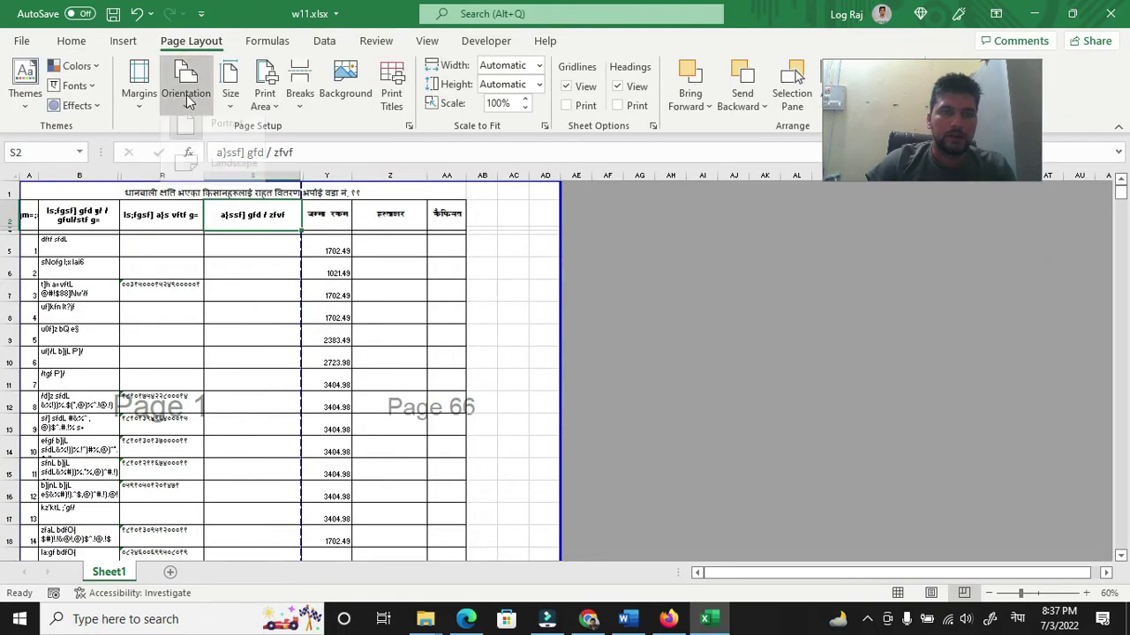
pyautogui.click(210, 170)
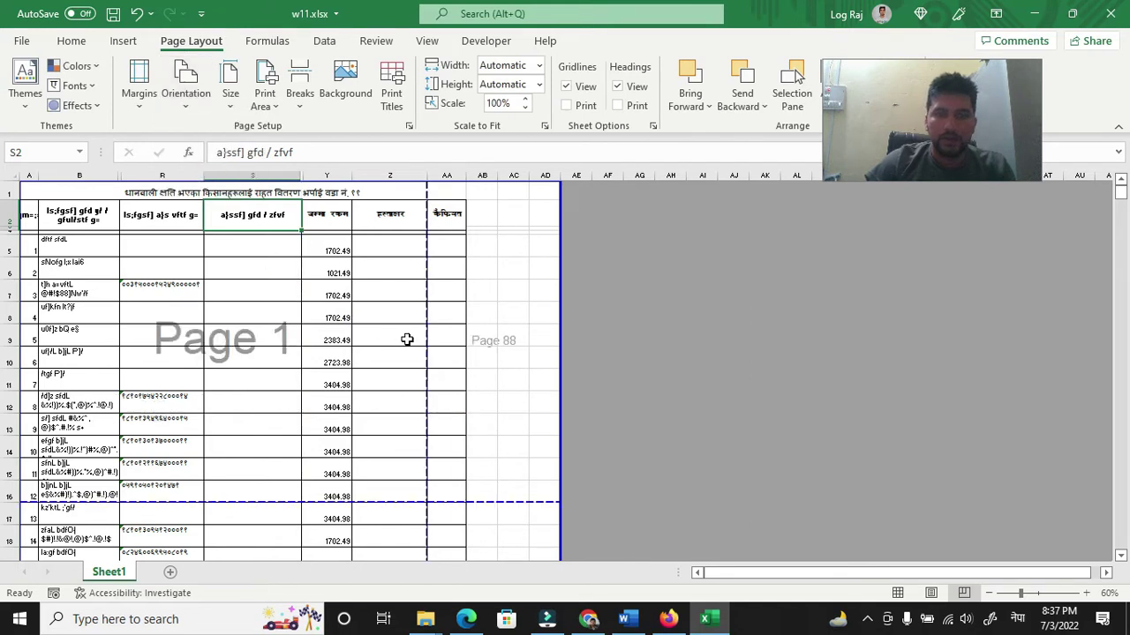
# Step: Move the vertical page break and the print area's outer edge to the end of column AA so all columns share one page
pyautogui.moveTo(451, 340); pyautogui.dragTo(466, 340)
pyautogui.moveTo(557, 354); pyautogui.dragTo(474, 339)
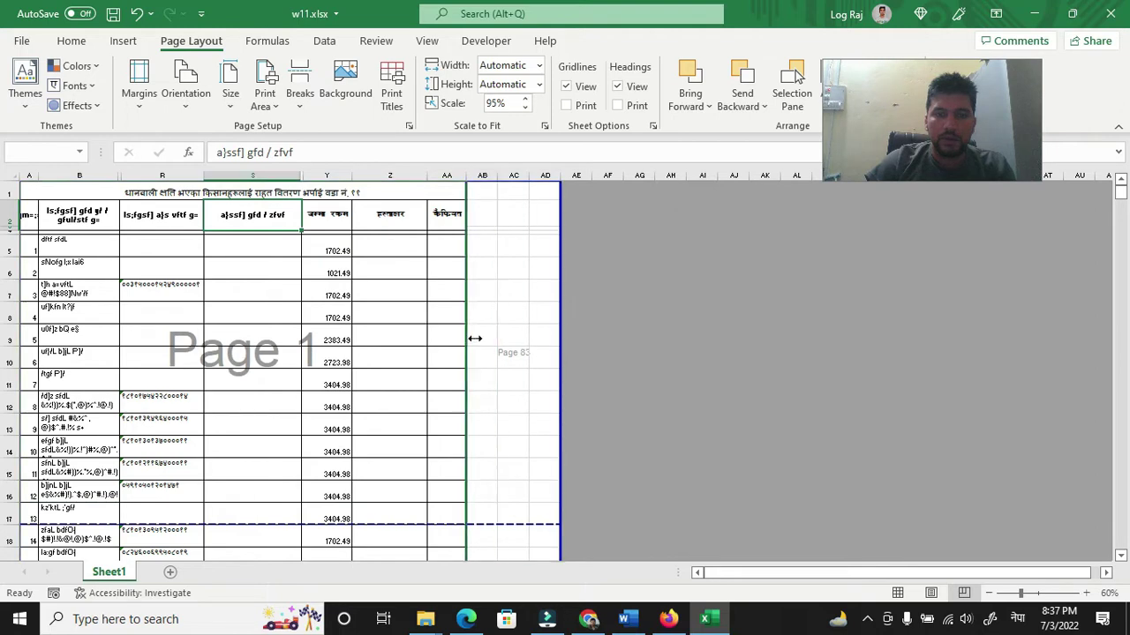
pyautogui.scroll(-6, 465, 338)
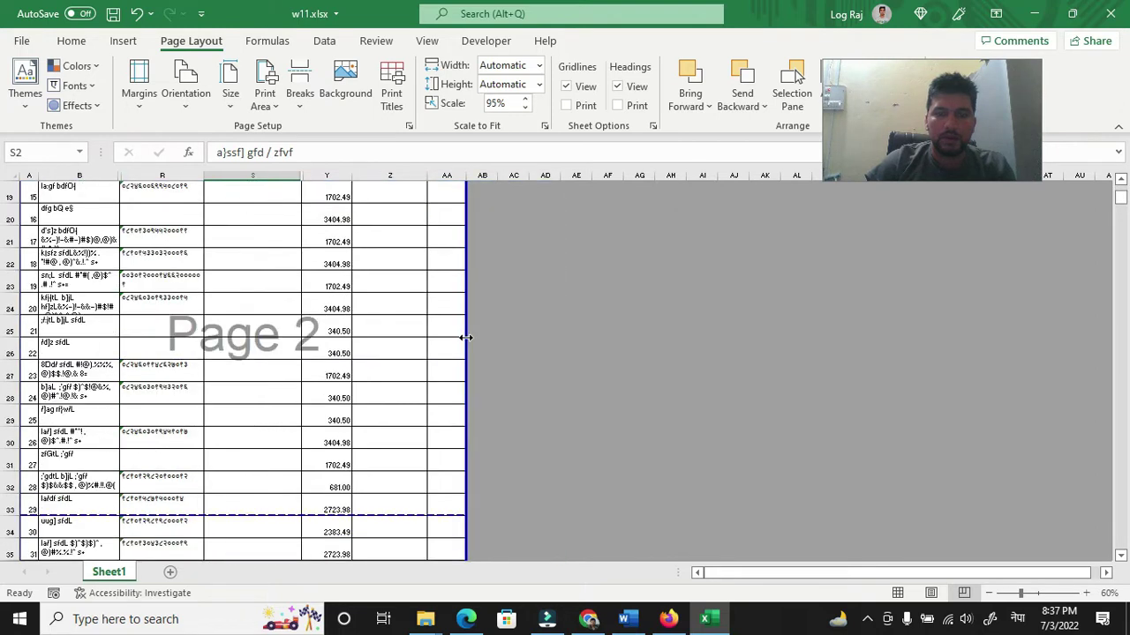
pyautogui.scroll(6, 465, 338)
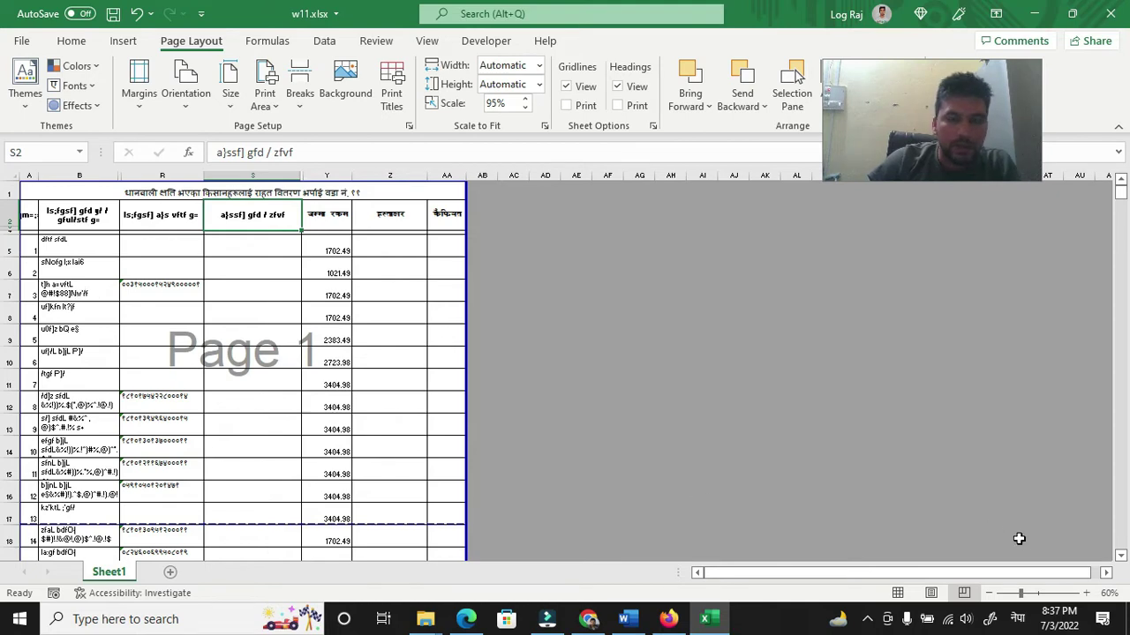
# Step: Set heading rows 2 to 3 as print titles that repeat at the top of every page
pyautogui.click(1086, 593)
pyautogui.click(1086, 593)
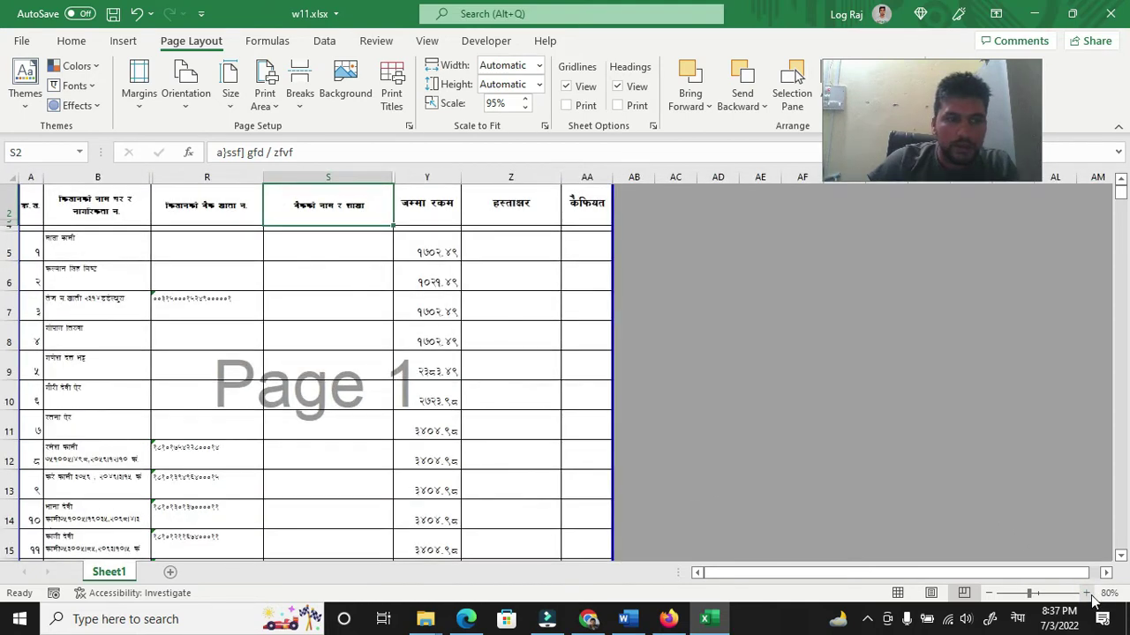
pyautogui.scroll(1, 510, 407)
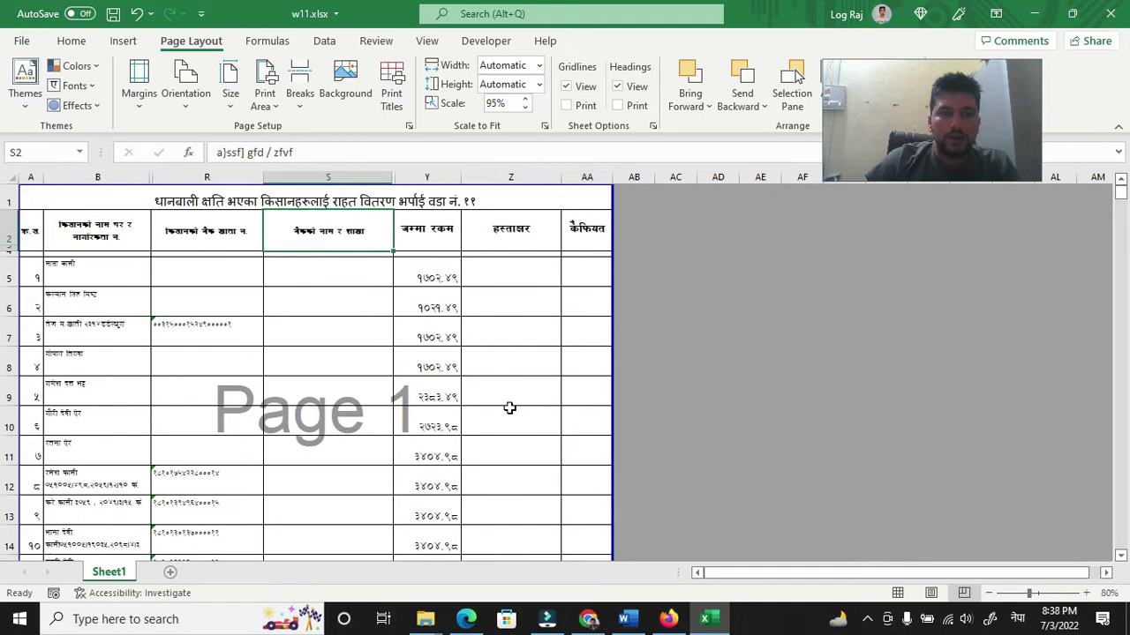
pyautogui.click(220, 203)
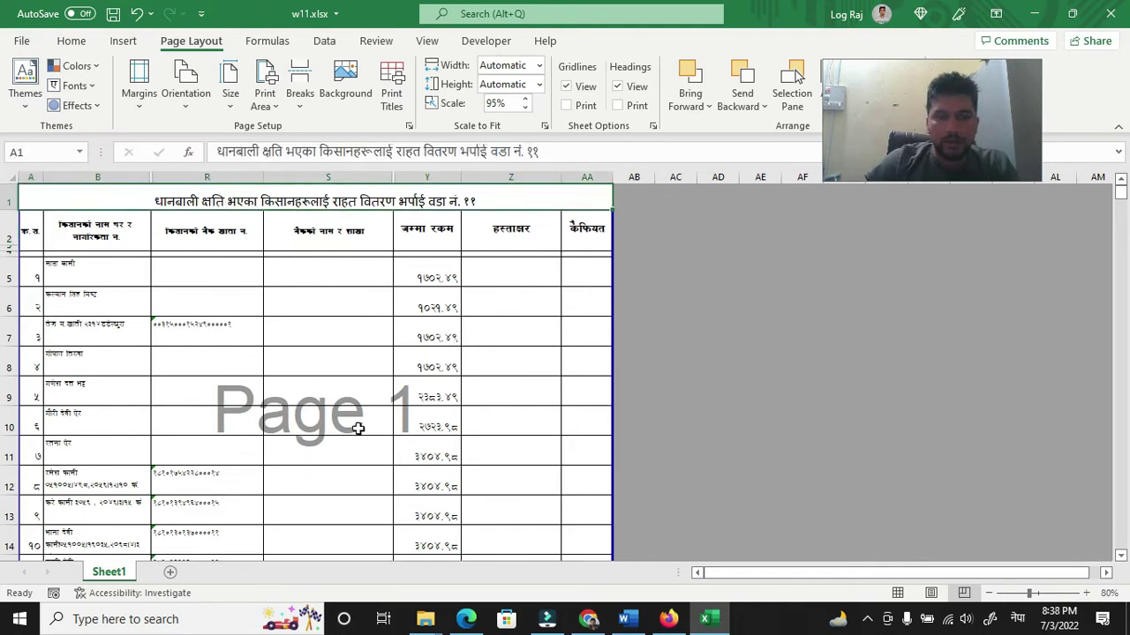
pyautogui.scroll(-15, 358, 429)
pyautogui.scroll(15, 360, 430)
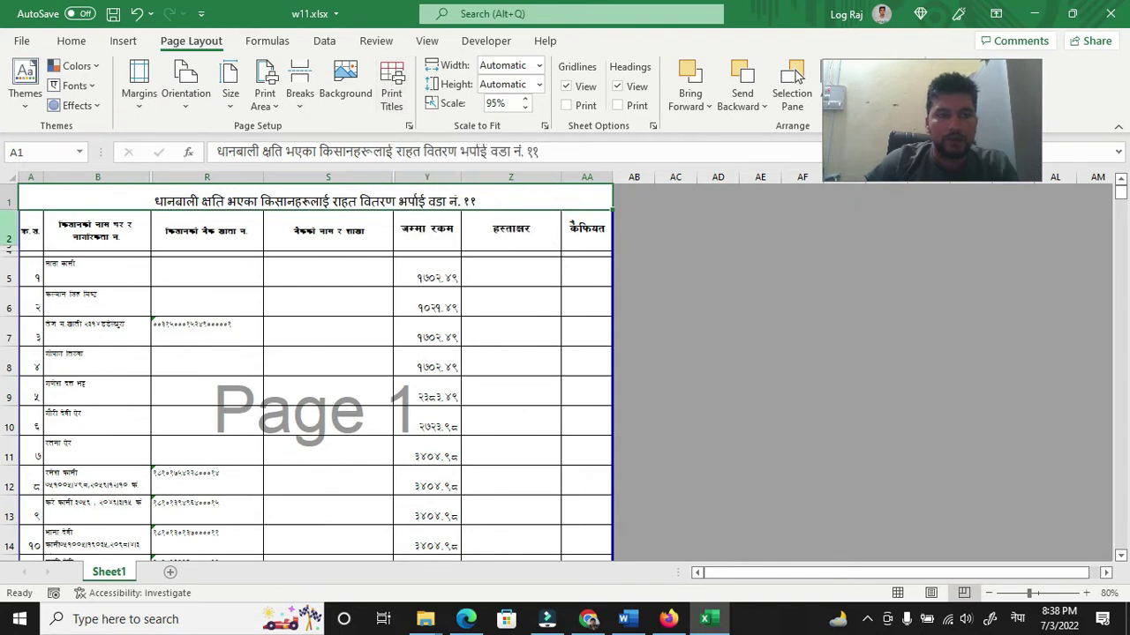
pyautogui.click(392, 93)
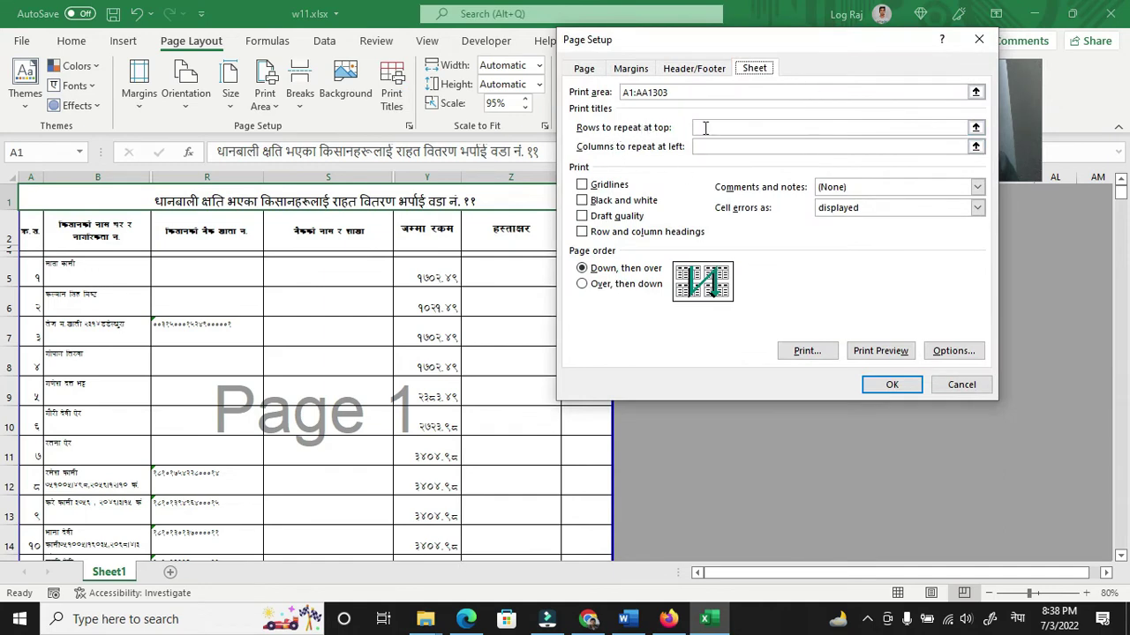
pyautogui.click(975, 129)
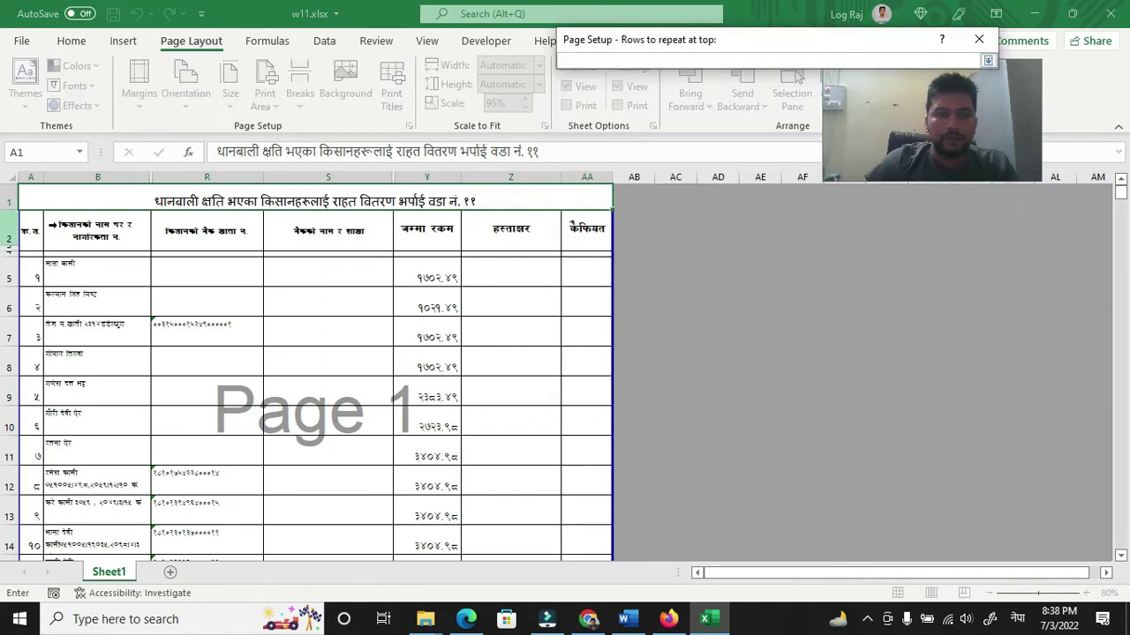
pyautogui.moveTo(13, 226); pyautogui.dragTo(12, 250)
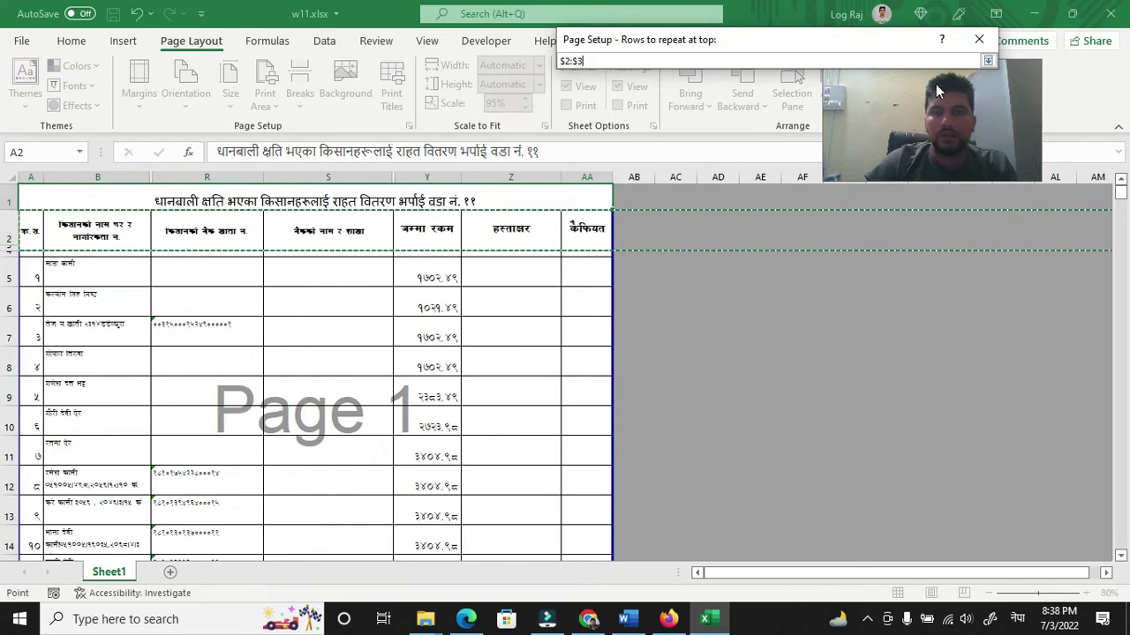
pyautogui.click(989, 60)
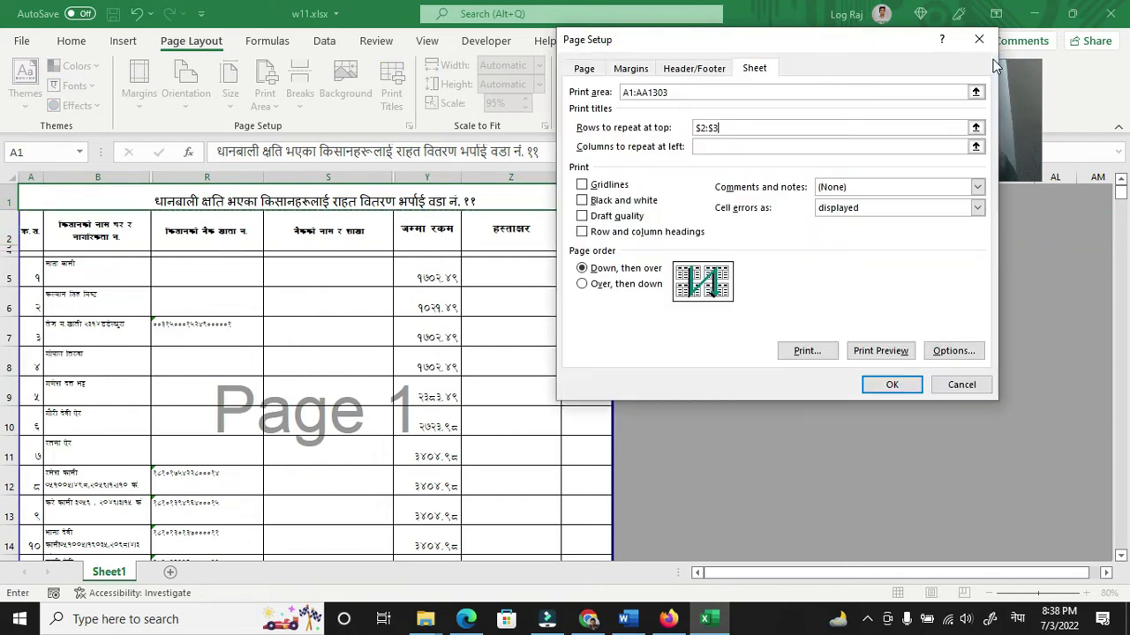
pyautogui.click(887, 385)
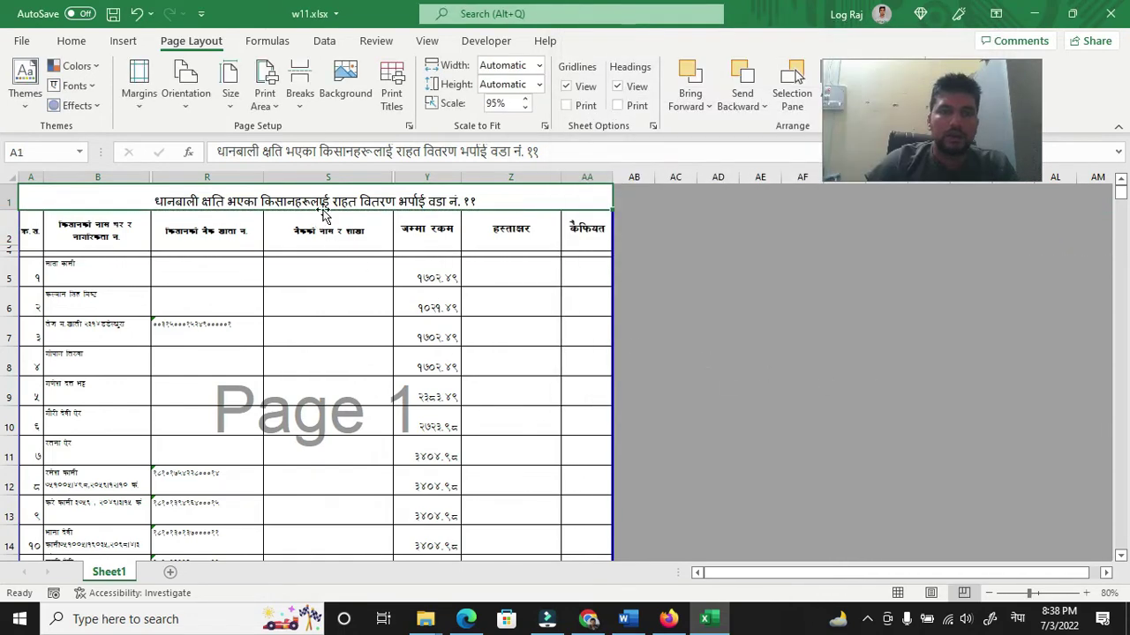
# Step: Add a "Page 1 of ?" footer to the printed sheet
pyautogui.click(410, 126)
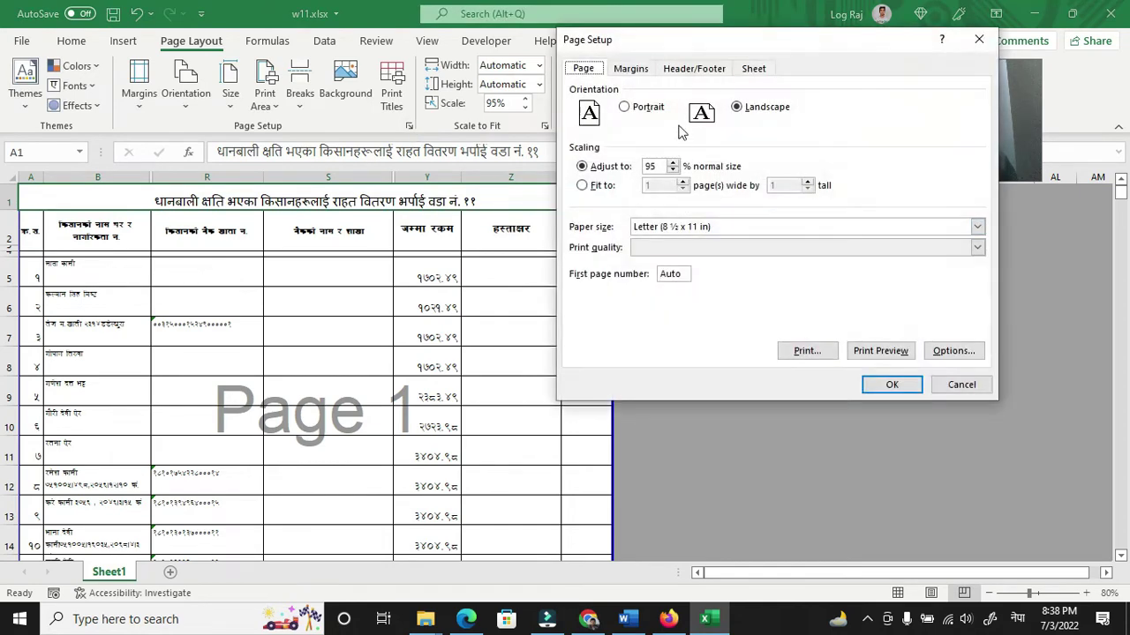
pyautogui.click(675, 69)
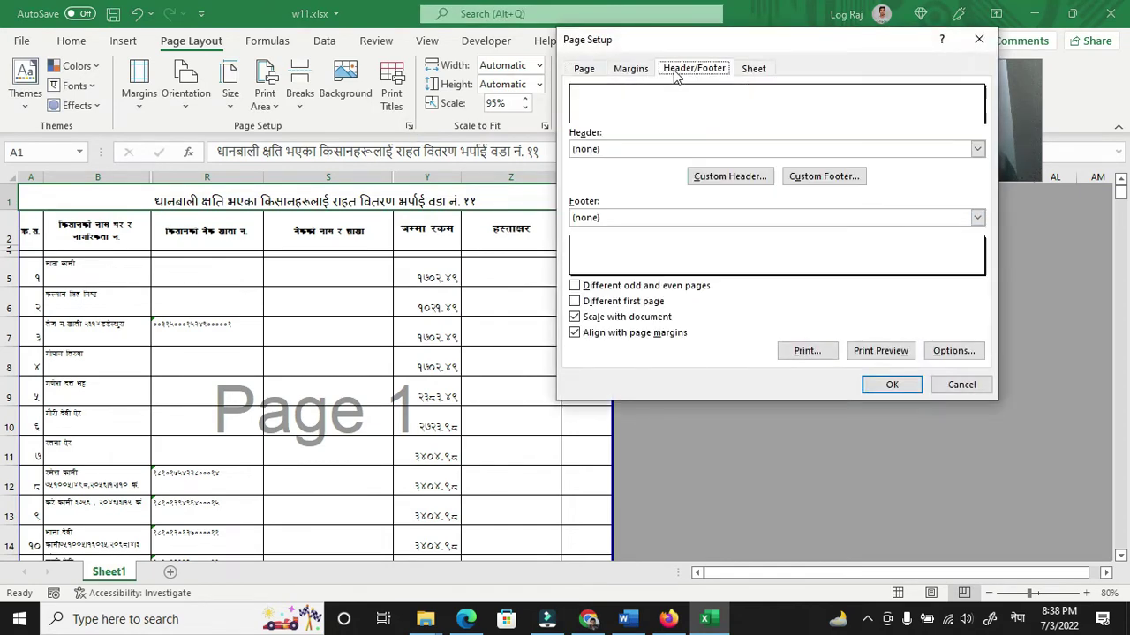
pyautogui.click(606, 220)
pyautogui.click(606, 254)
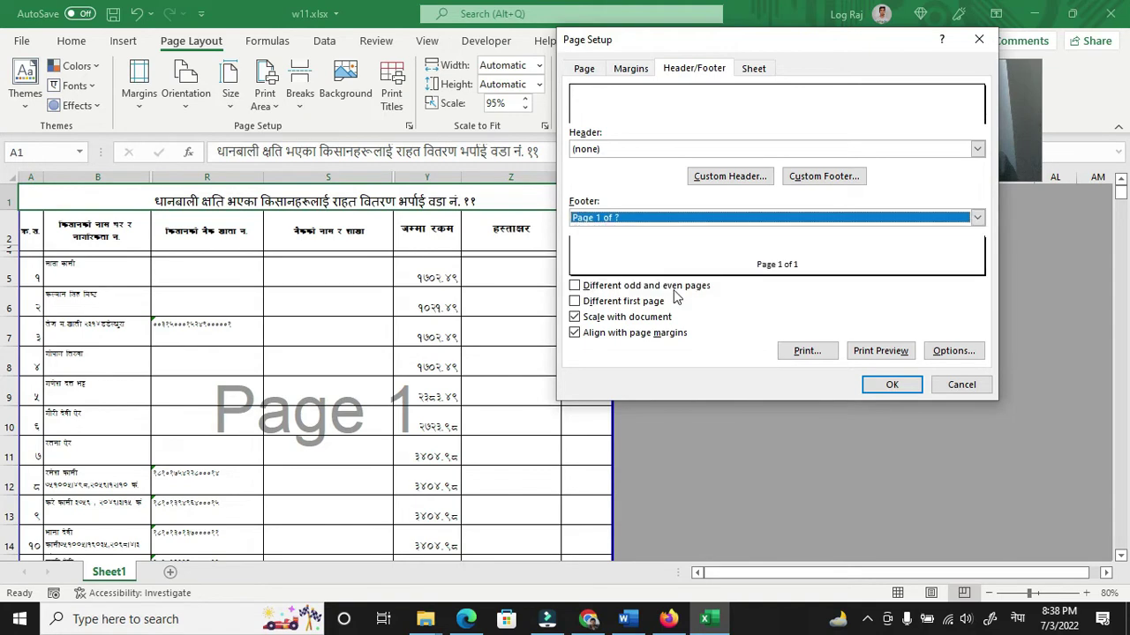
pyautogui.click(891, 385)
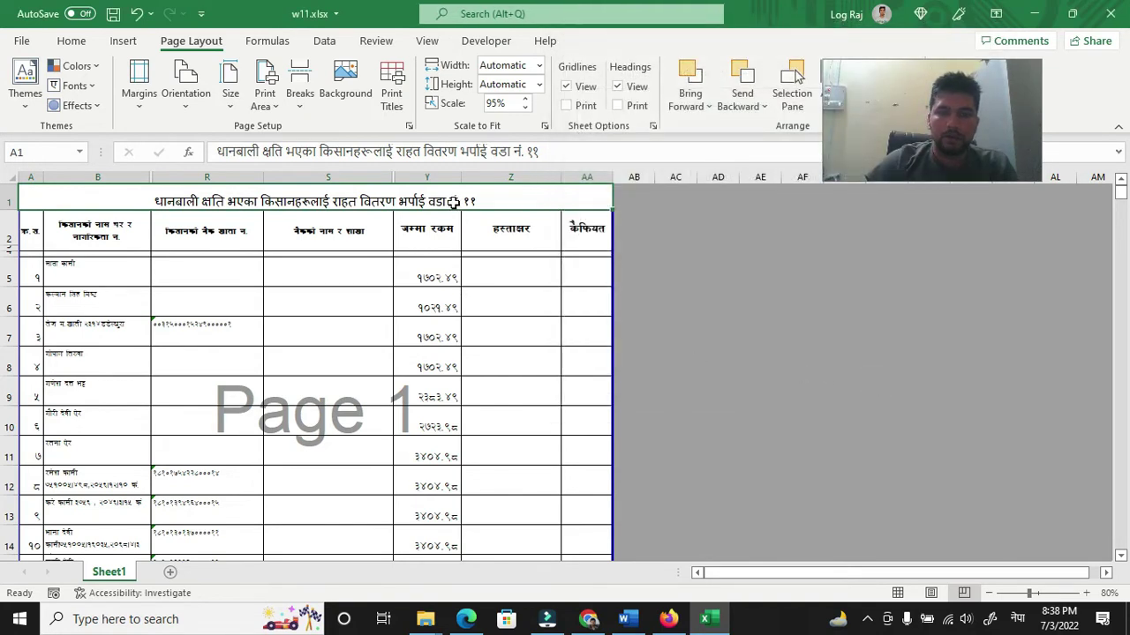
# Step: Open the print preview and check the title, repeated headings and footer on the first three pages
pyautogui.moveTo(453, 202); pyautogui.dragTo(452, 202)
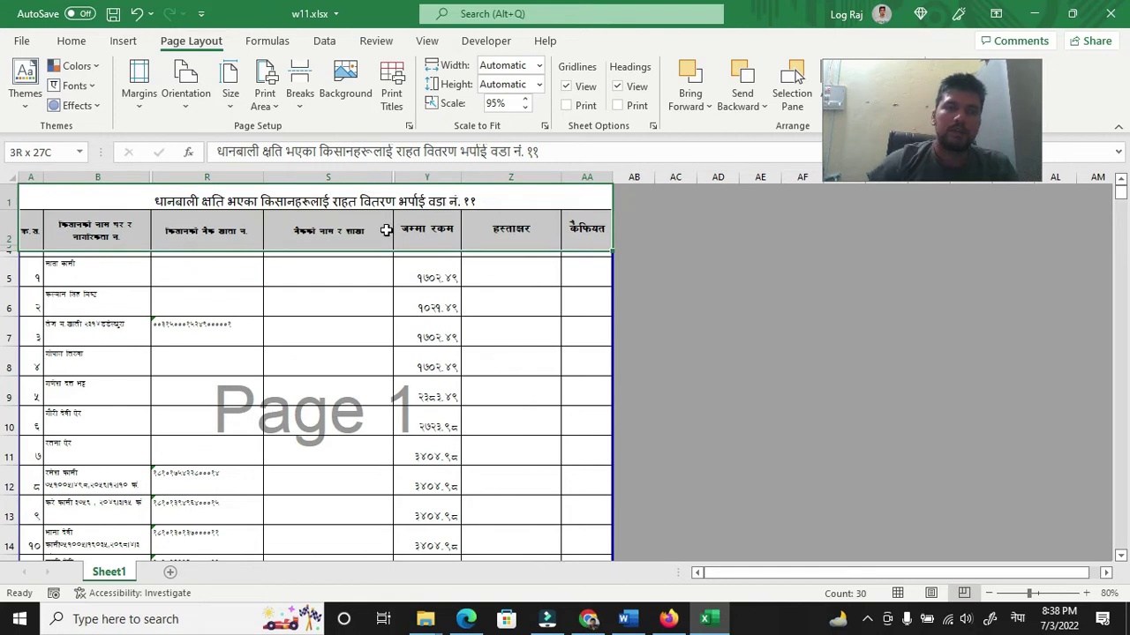
pyautogui.click(21, 41)
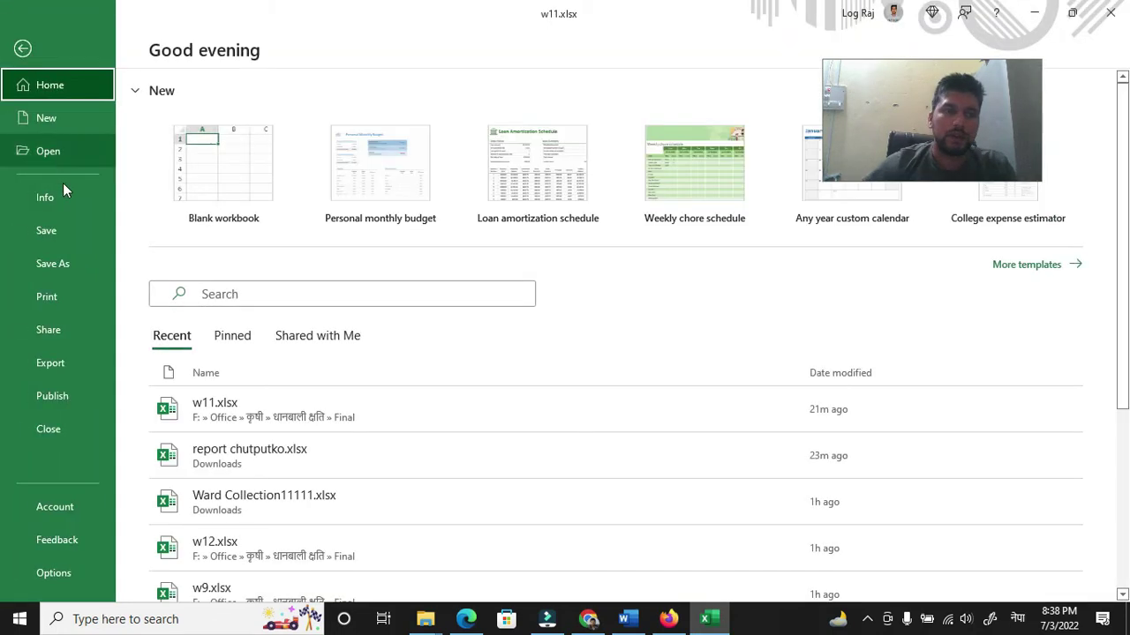
pyautogui.click(68, 299)
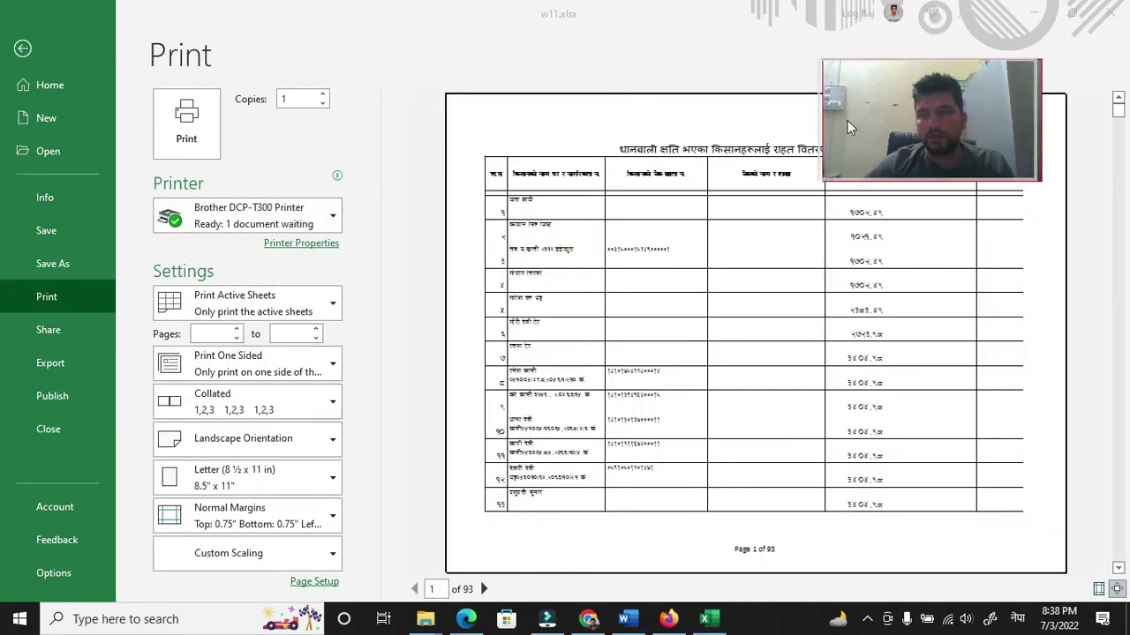
pyautogui.moveTo(847, 120); pyautogui.dragTo(266, 75)
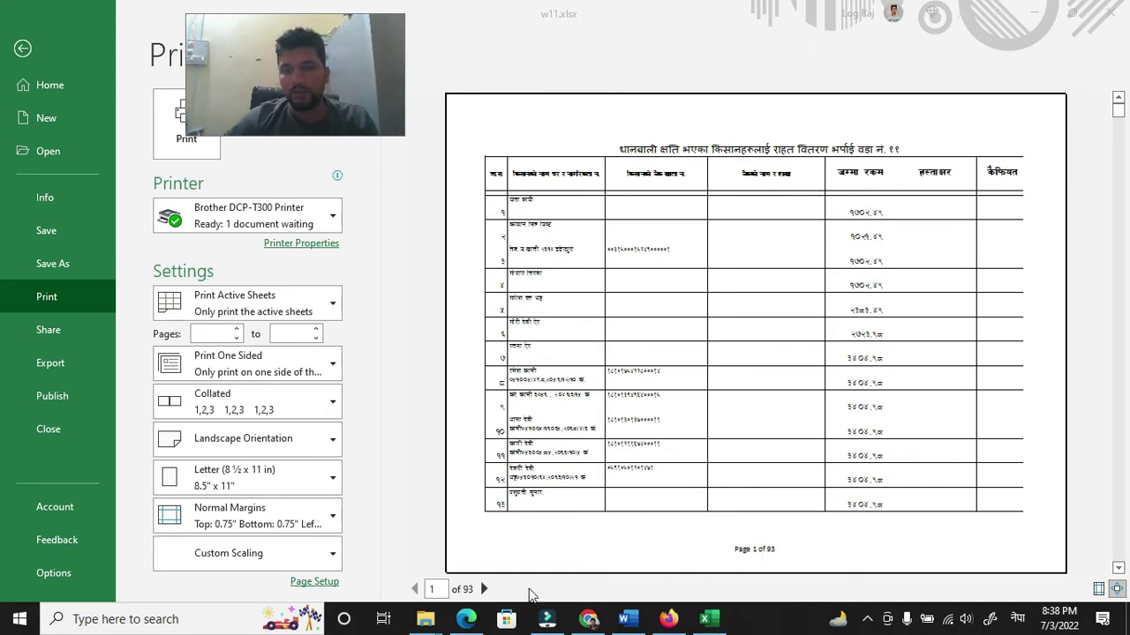
pyautogui.click(484, 589)
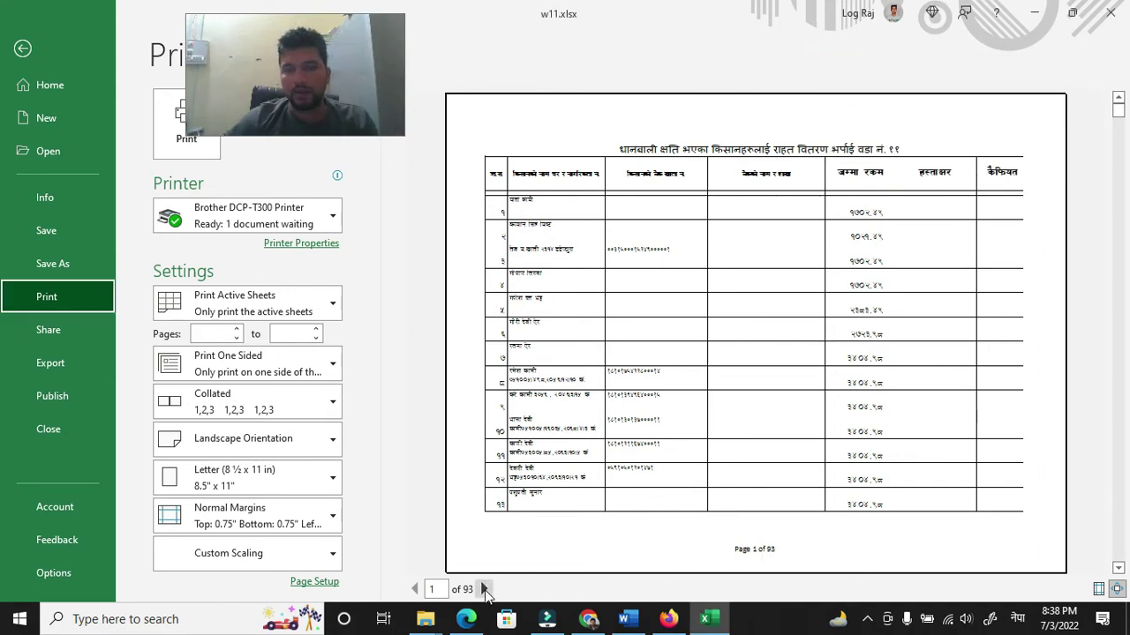
pyautogui.click(484, 590)
pyautogui.click(484, 589)
pyautogui.click(483, 589)
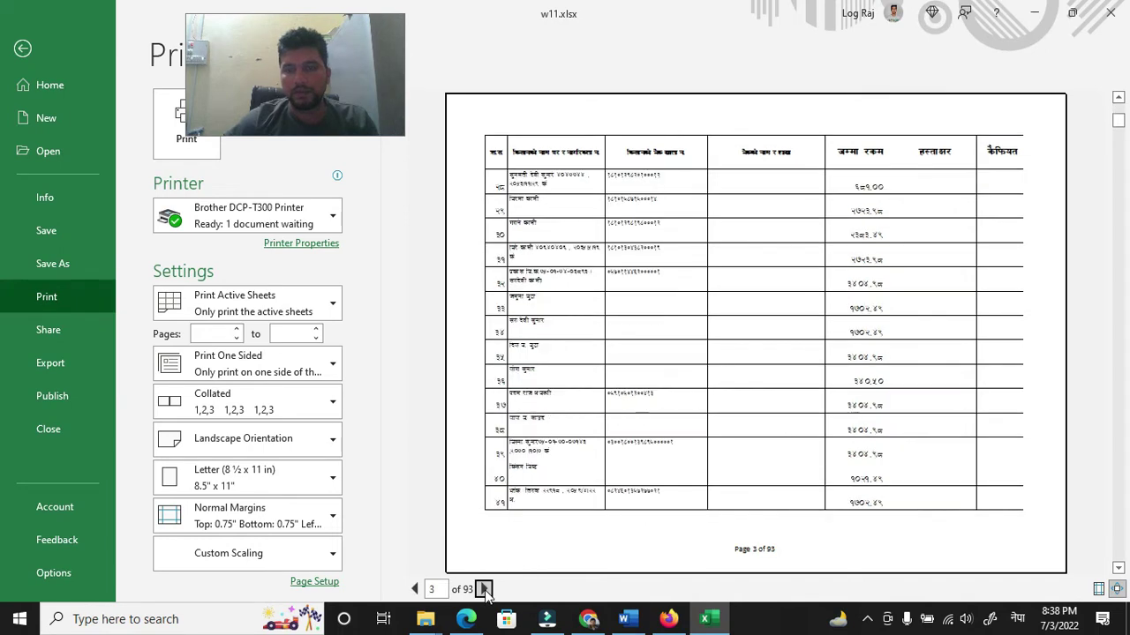
# Step: Page forward through the print preview from page 3 to page 18, checking the heading row, column fit and page numbers
pyautogui.click(484, 589)
pyautogui.click(483, 590)
pyautogui.click(483, 590)
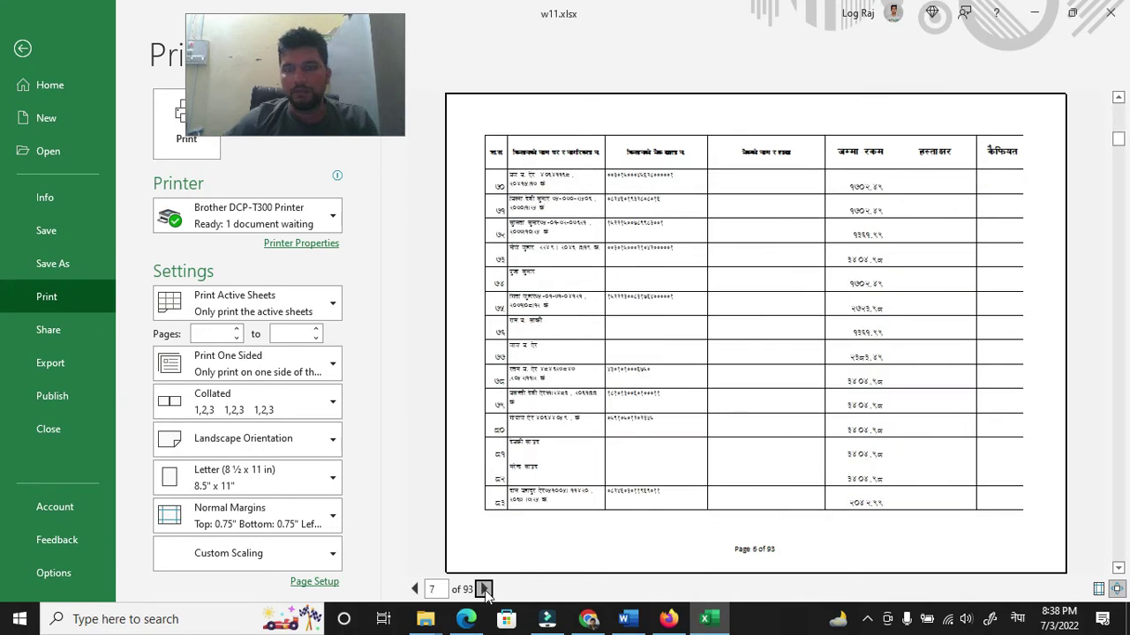
pyautogui.click(483, 590)
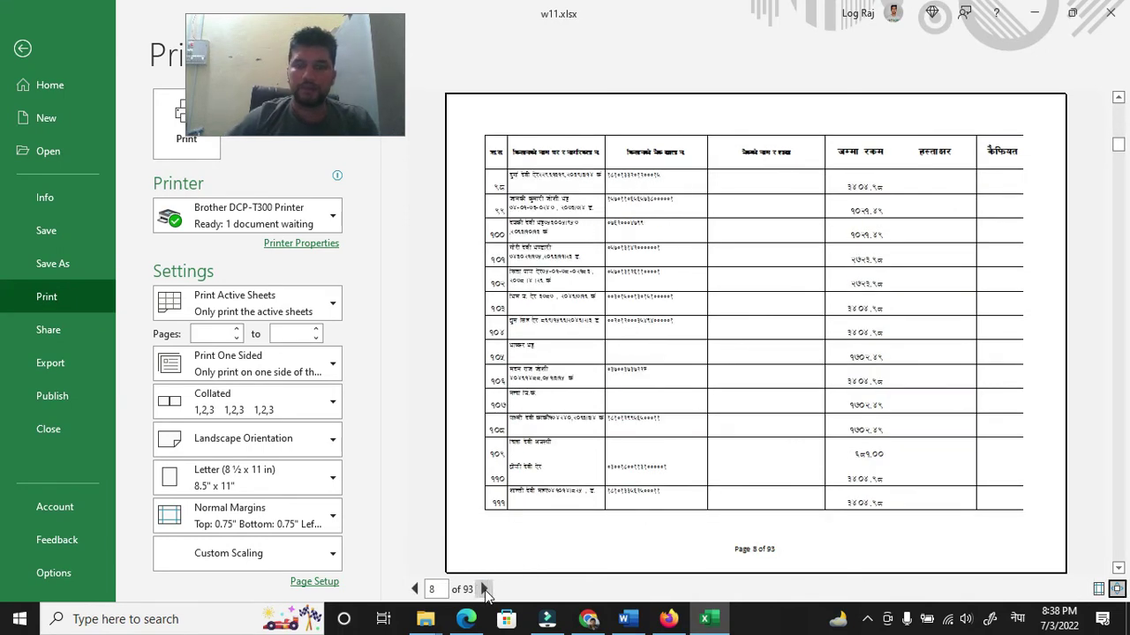
pyautogui.click(484, 590)
pyautogui.click(483, 589)
pyautogui.click(484, 590)
pyautogui.click(483, 589)
pyautogui.click(483, 590)
pyautogui.click(484, 590)
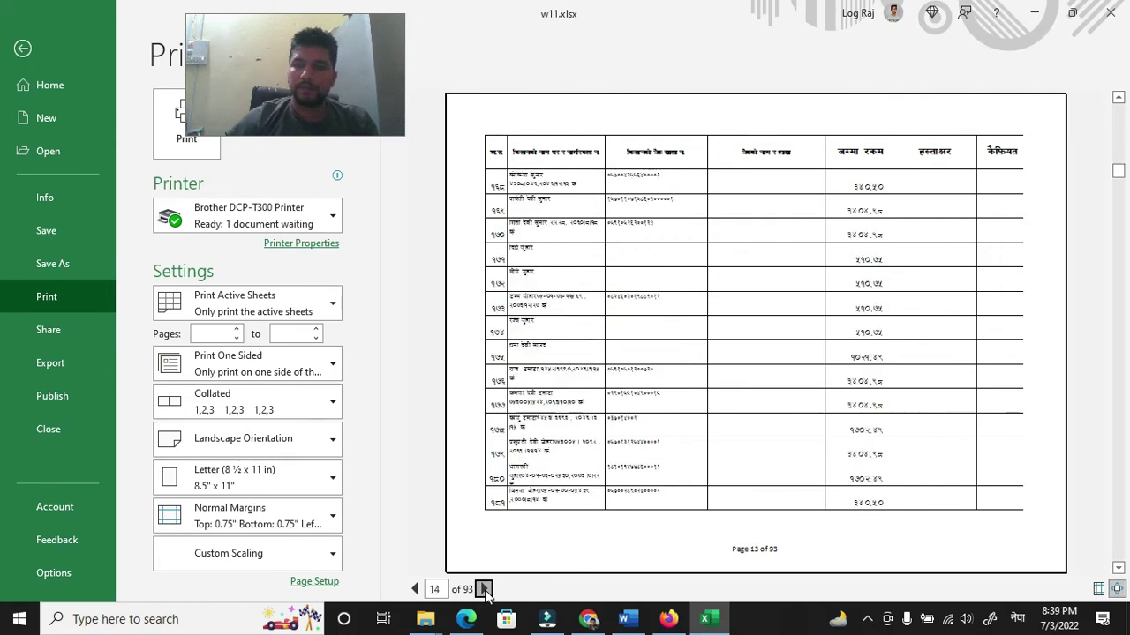
pyautogui.click(484, 590)
# Step: Set the paper size to A4 (8.3 x 11.7 in)
pyautogui.moveTo(232, 83); pyautogui.dragTo(787, 83)
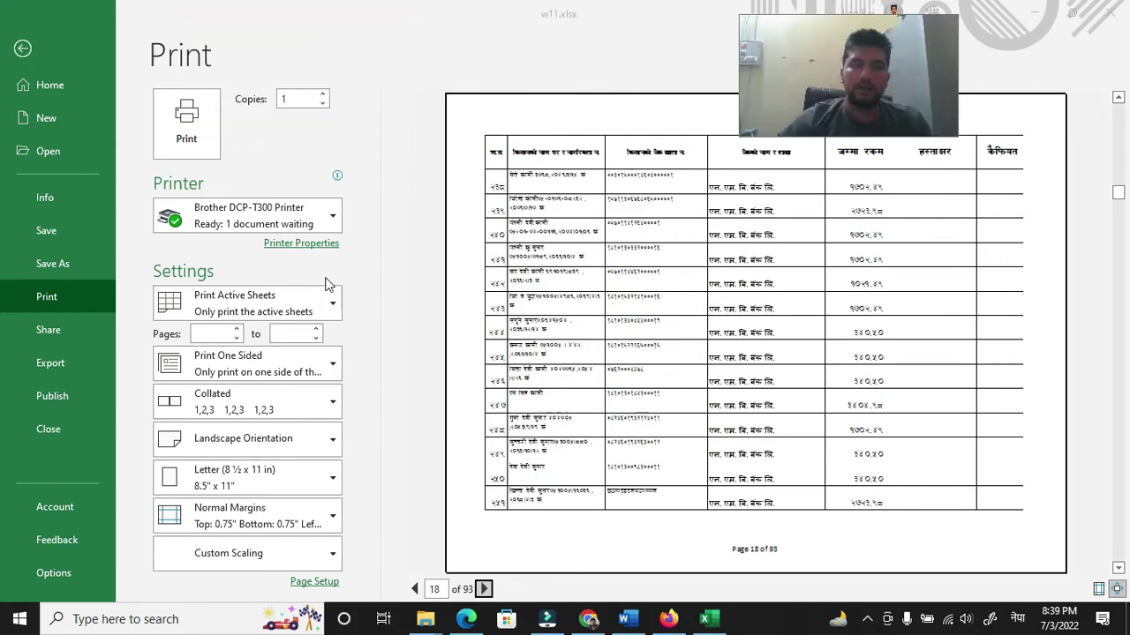
pyautogui.click(289, 478)
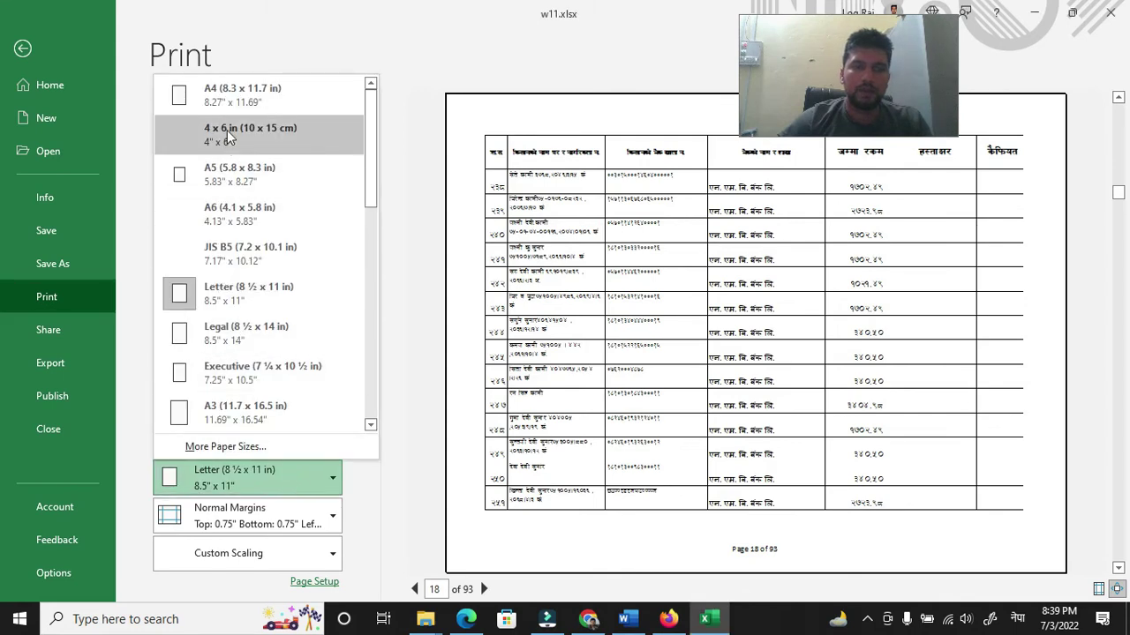
# Step: Set the page margins to 0 top, 0.25 bottom and 0.2 right, with header and footer margins of 0.05
pyautogui.click(316, 582)
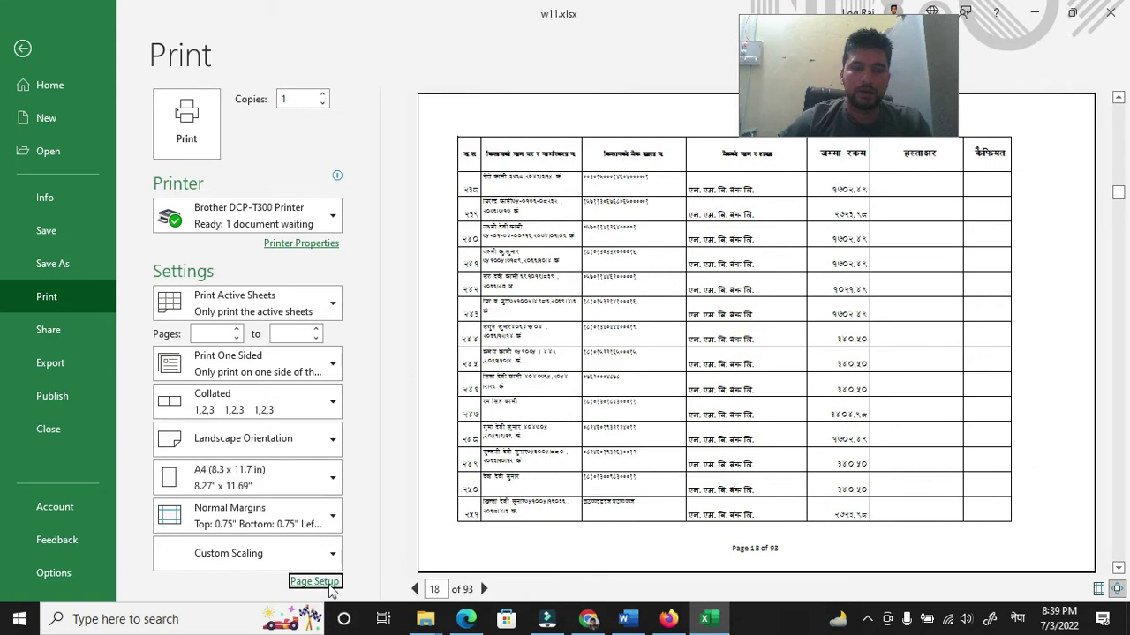
pyautogui.moveTo(646, 28); pyautogui.dragTo(348, 171)
pyautogui.click(336, 200)
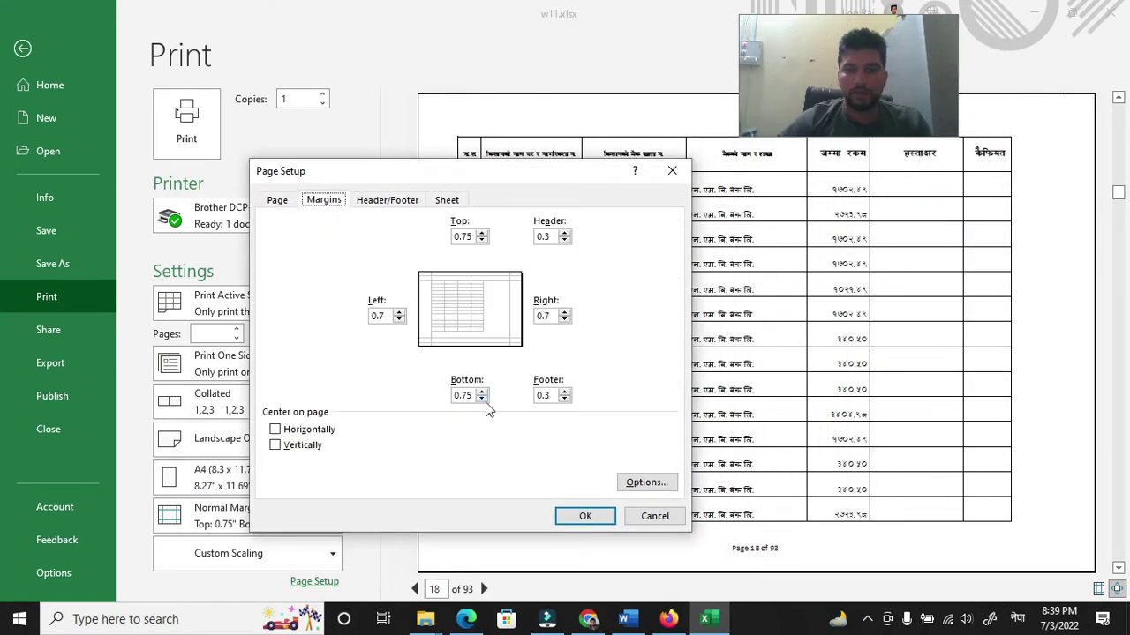
pyautogui.click(482, 399)
pyautogui.click(482, 240)
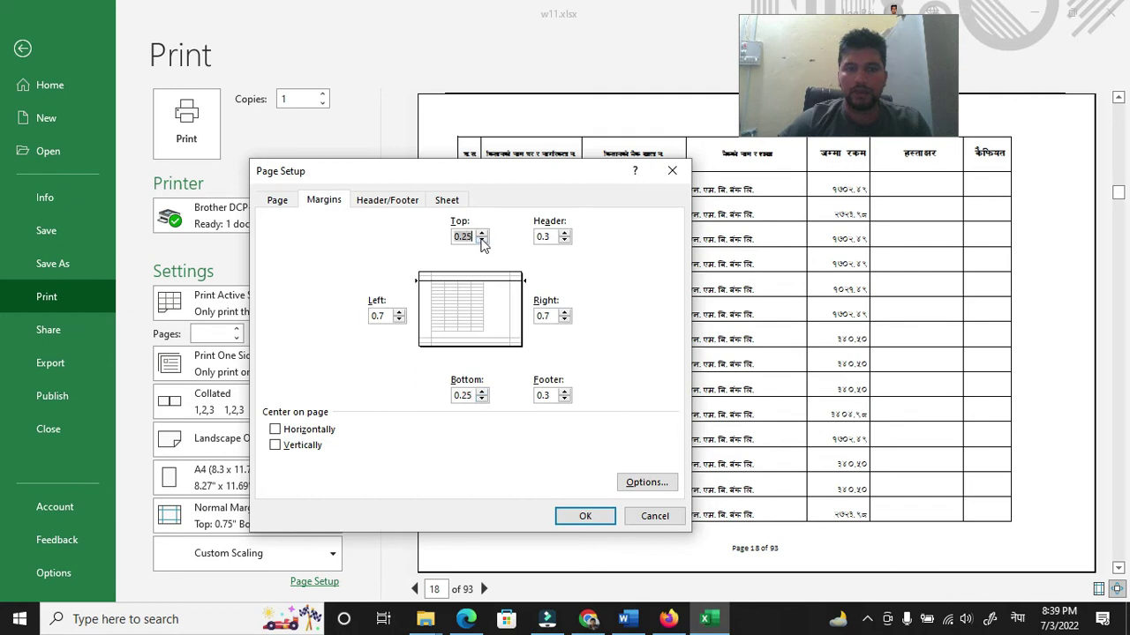
pyautogui.doubleClick(481, 240)
pyautogui.click(565, 319)
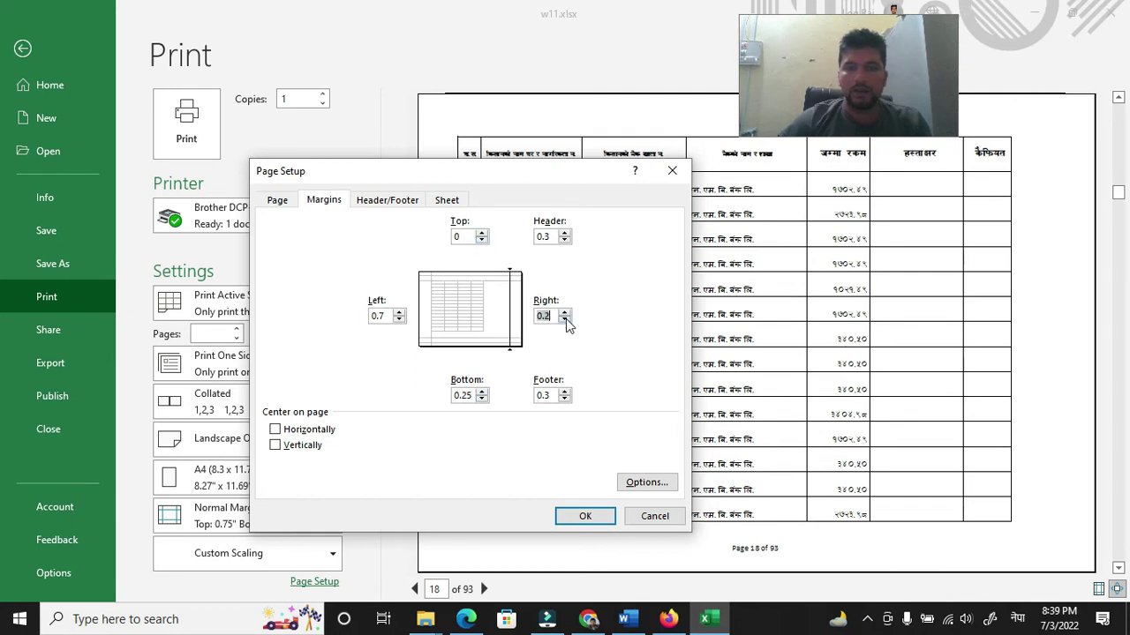
pyautogui.click(563, 240)
pyautogui.click(564, 399)
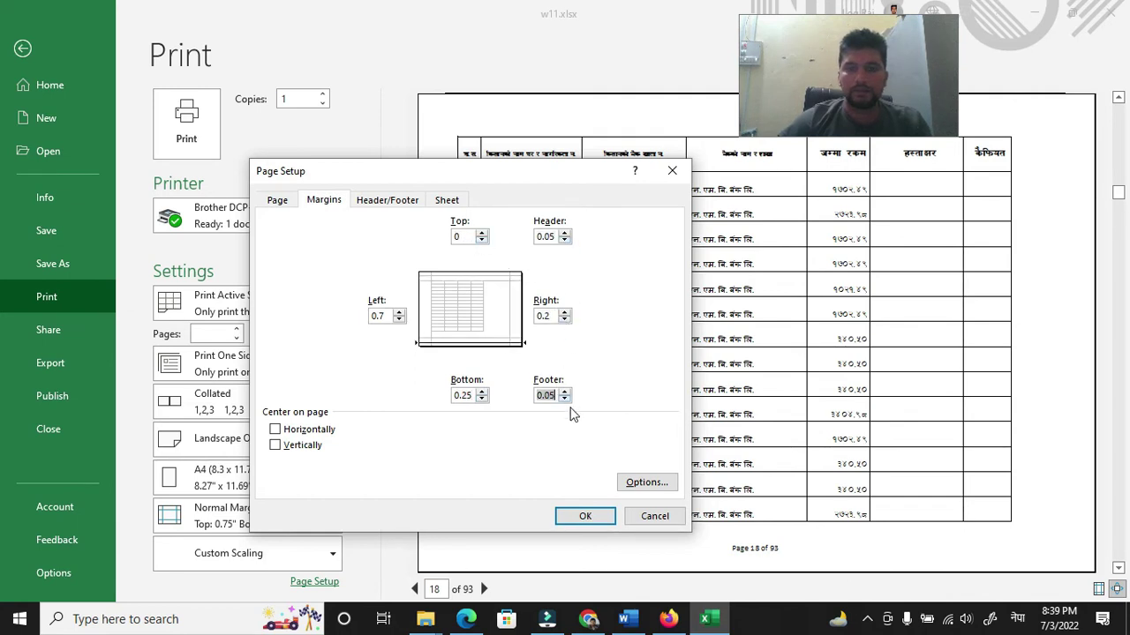
pyautogui.click(586, 517)
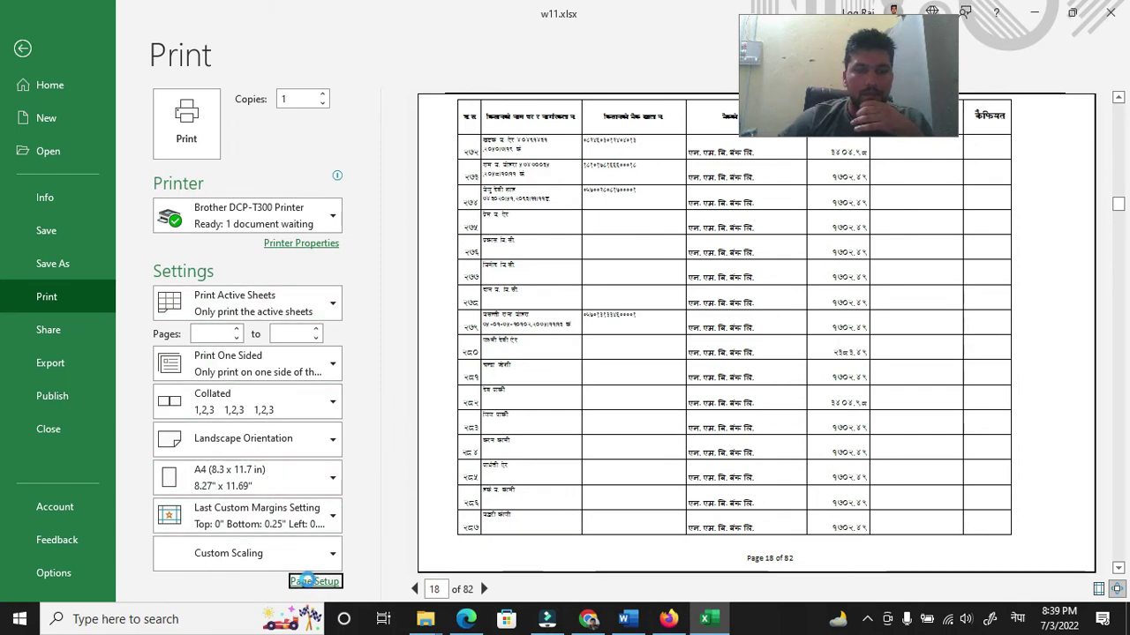
# Step: Scale the printout to fit 1 page wide, leaving the number of pages tall blank
pyautogui.click(314, 581)
pyautogui.click(296, 317)
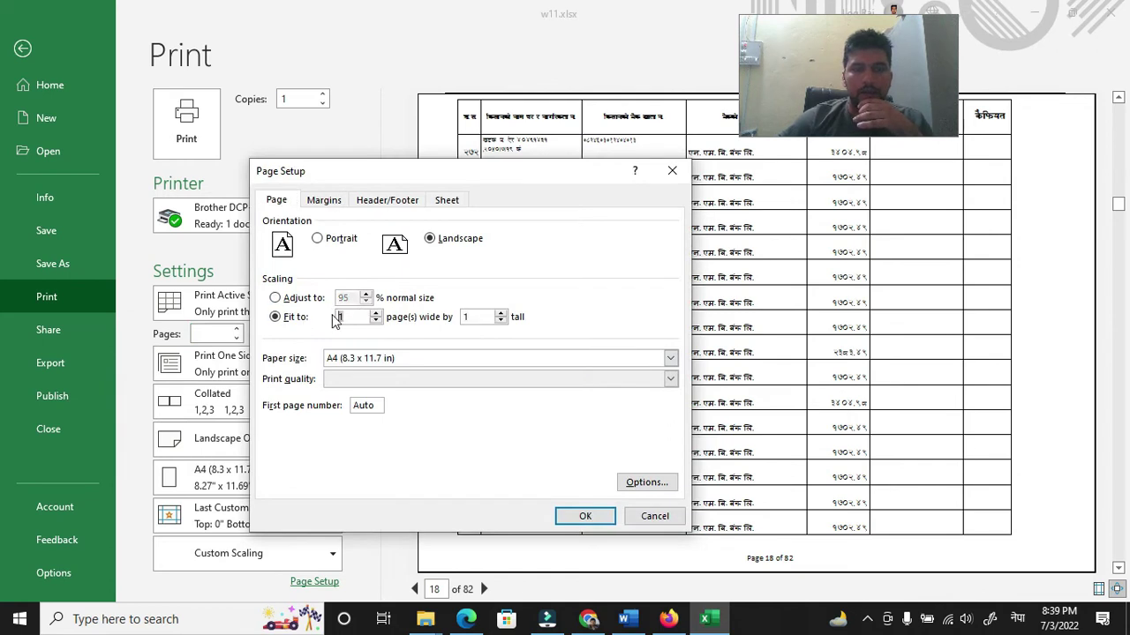
pyautogui.doubleClick(474, 317)
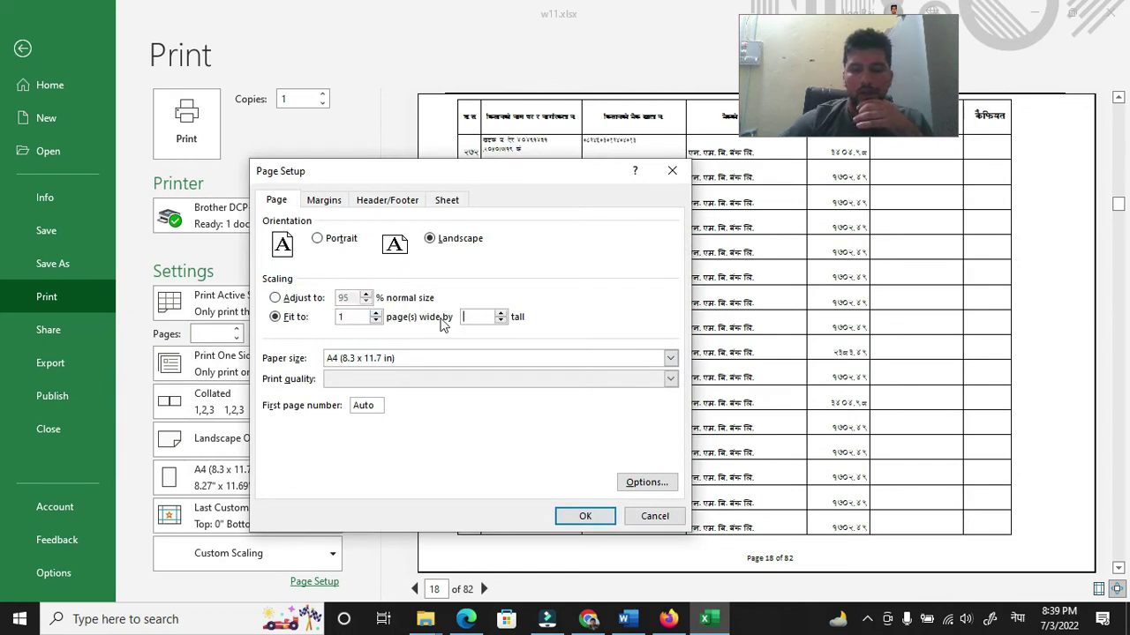
pyautogui.click(584, 516)
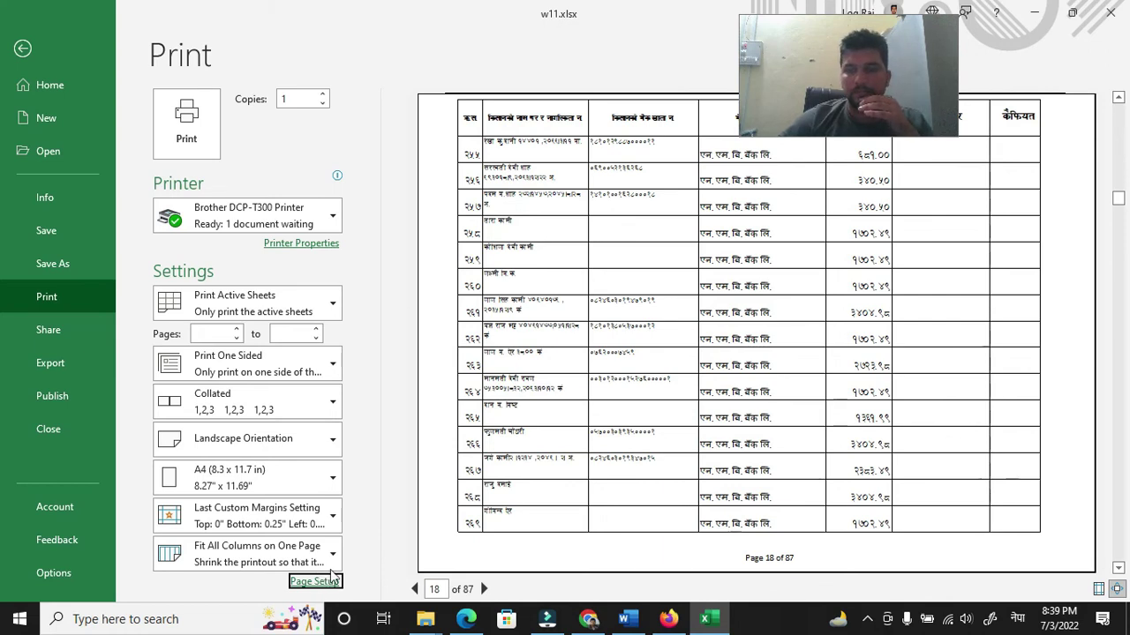
# Step: Review the rescaled preview back to page 1 and forward again, examining the title, repeated headings, column fit and page numbers
pyautogui.scroll(3, 516, 538)
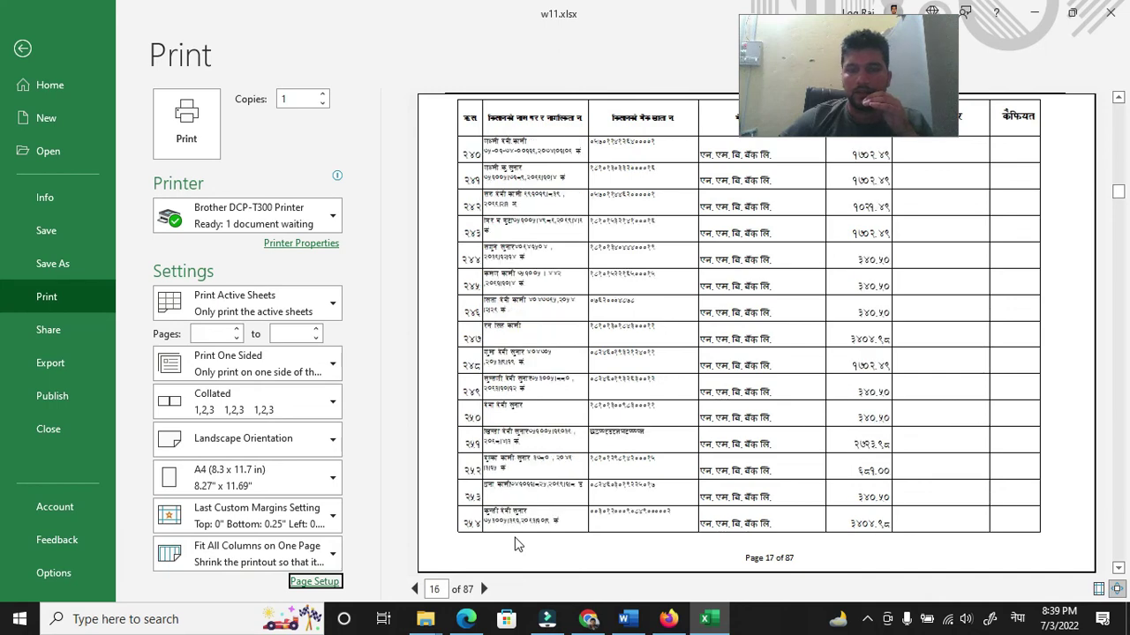
pyautogui.scroll(1, 482, 98)
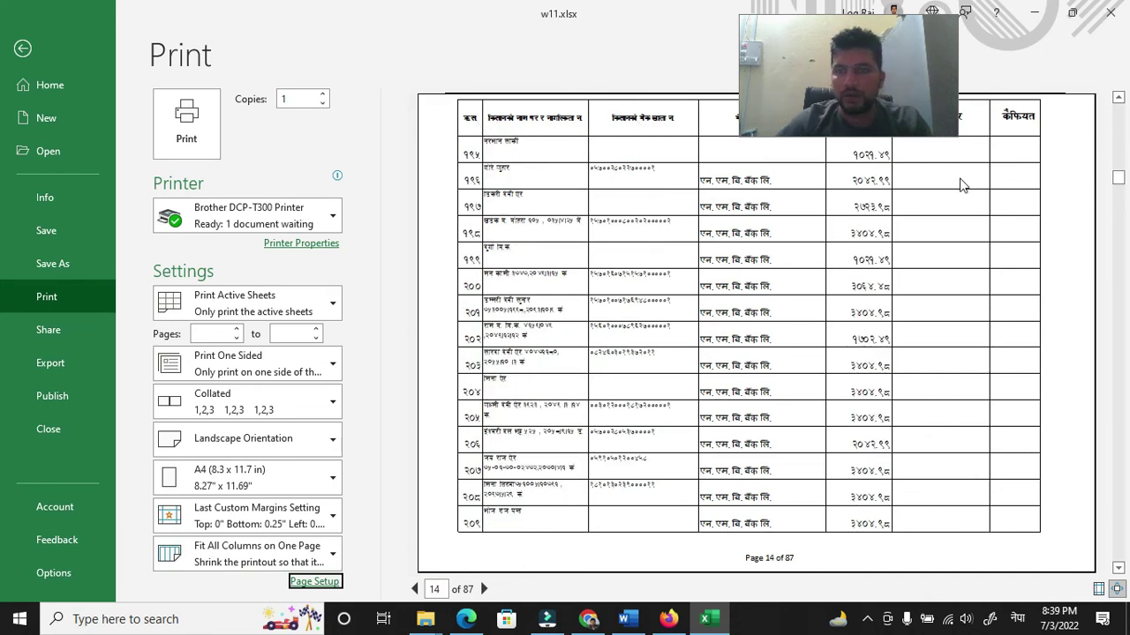
pyautogui.scroll(5, 706, 301)
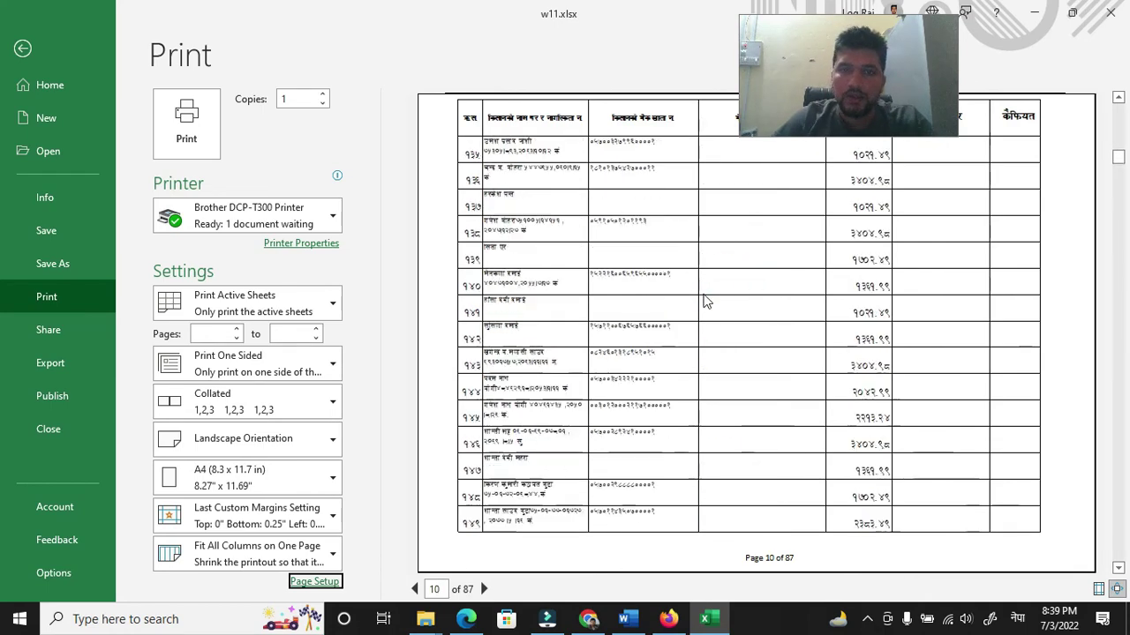
pyautogui.scroll(6, 706, 301)
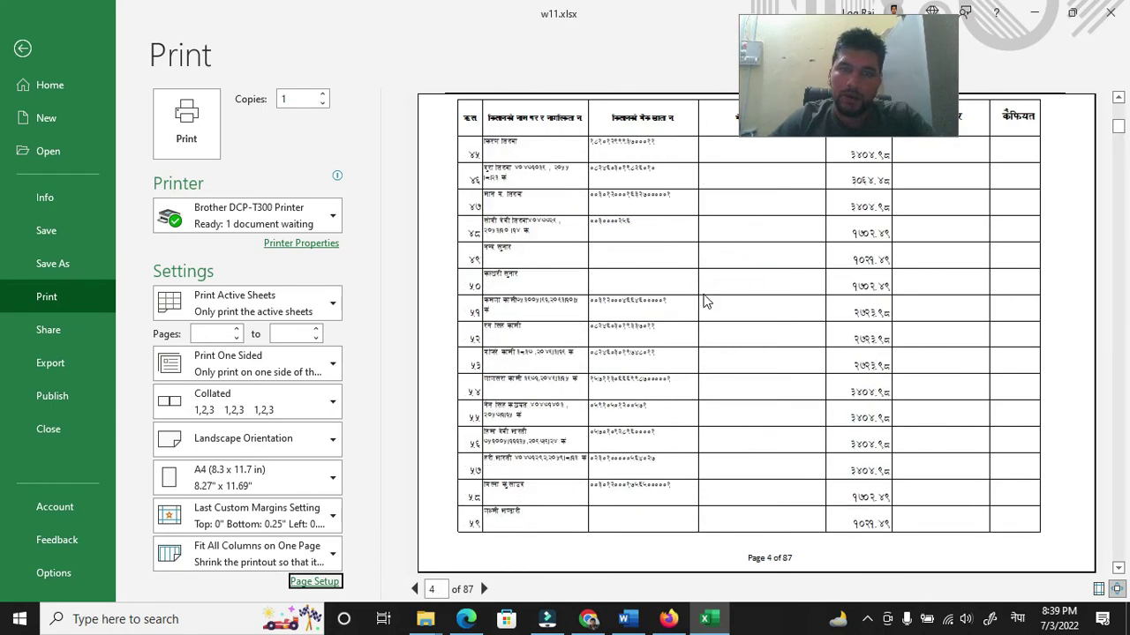
pyautogui.scroll(2, 706, 300)
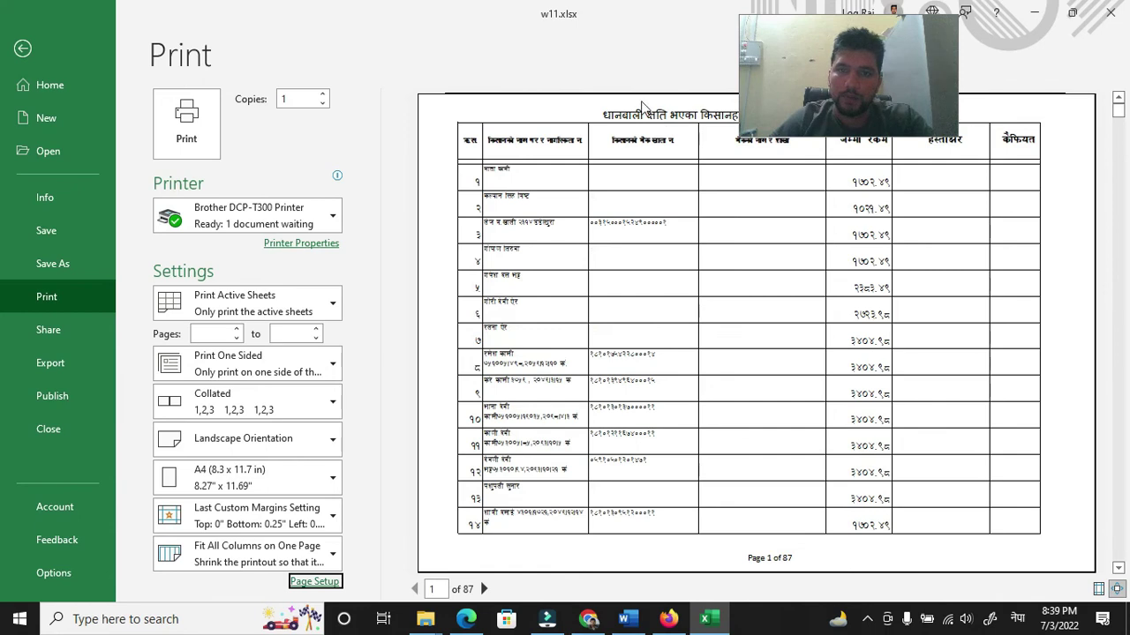
pyautogui.scroll(-6, 680, 362)
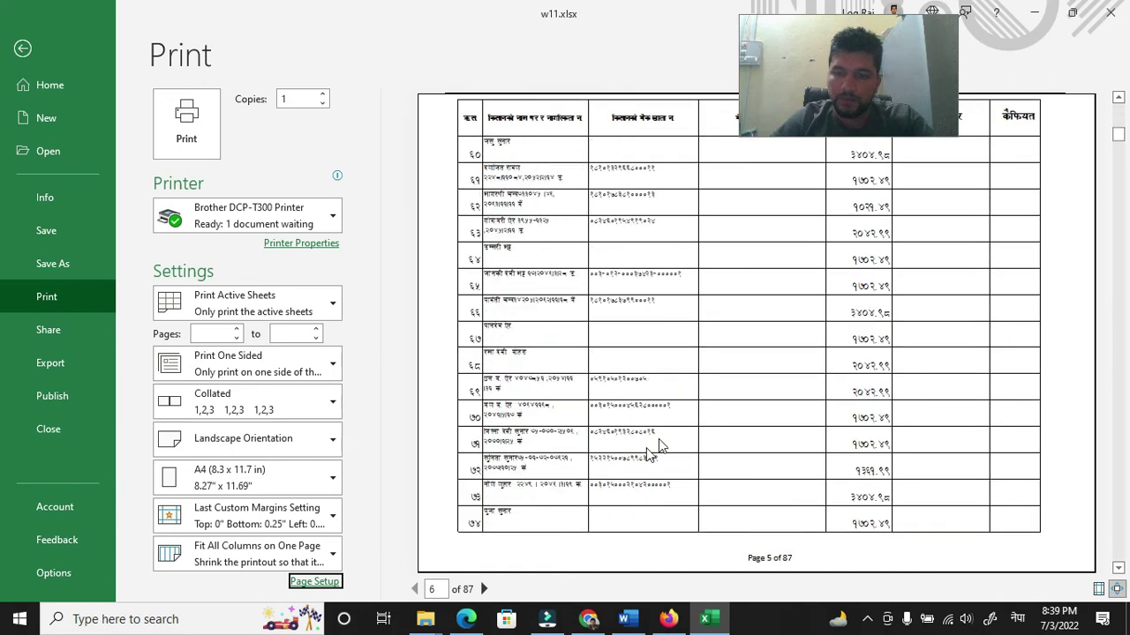
pyautogui.scroll(-6, 767, 560)
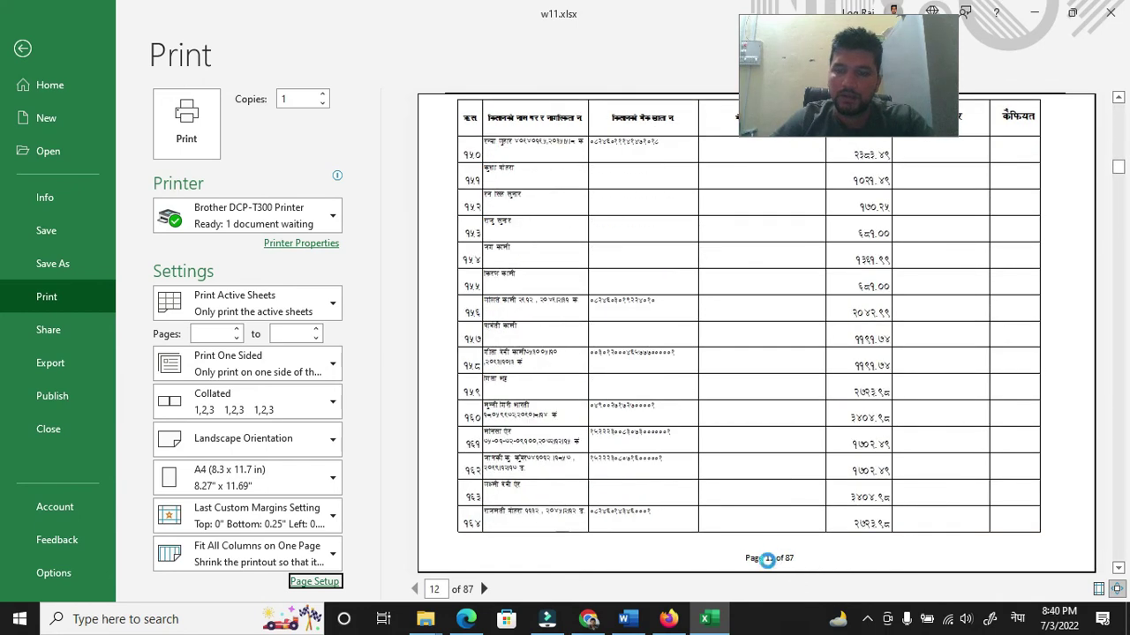
pyautogui.scroll(-4, 768, 564)
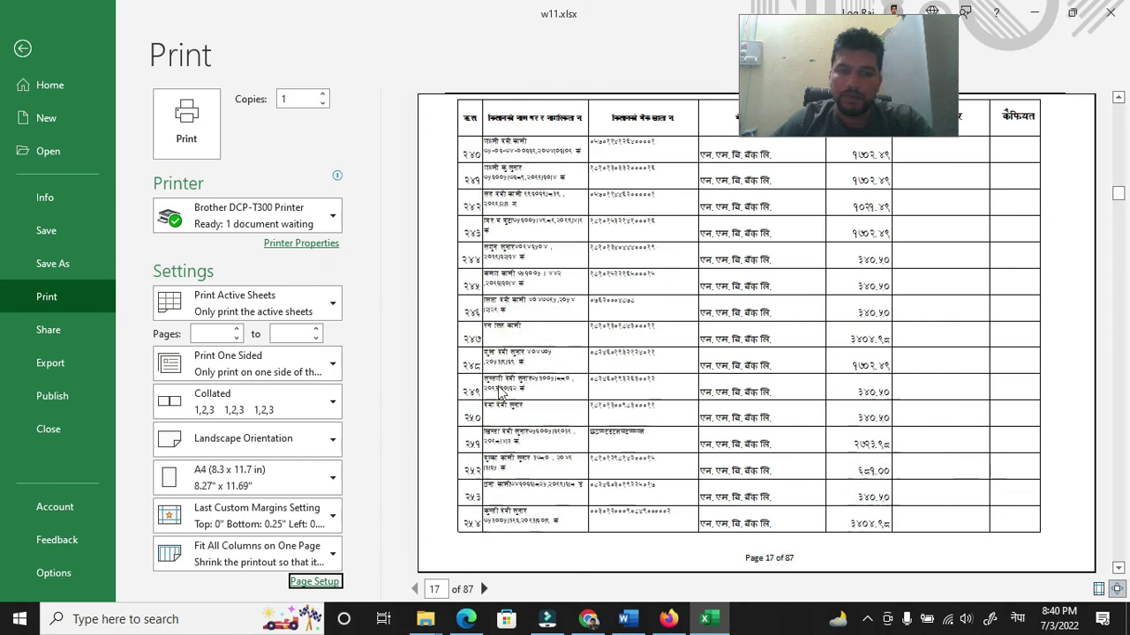